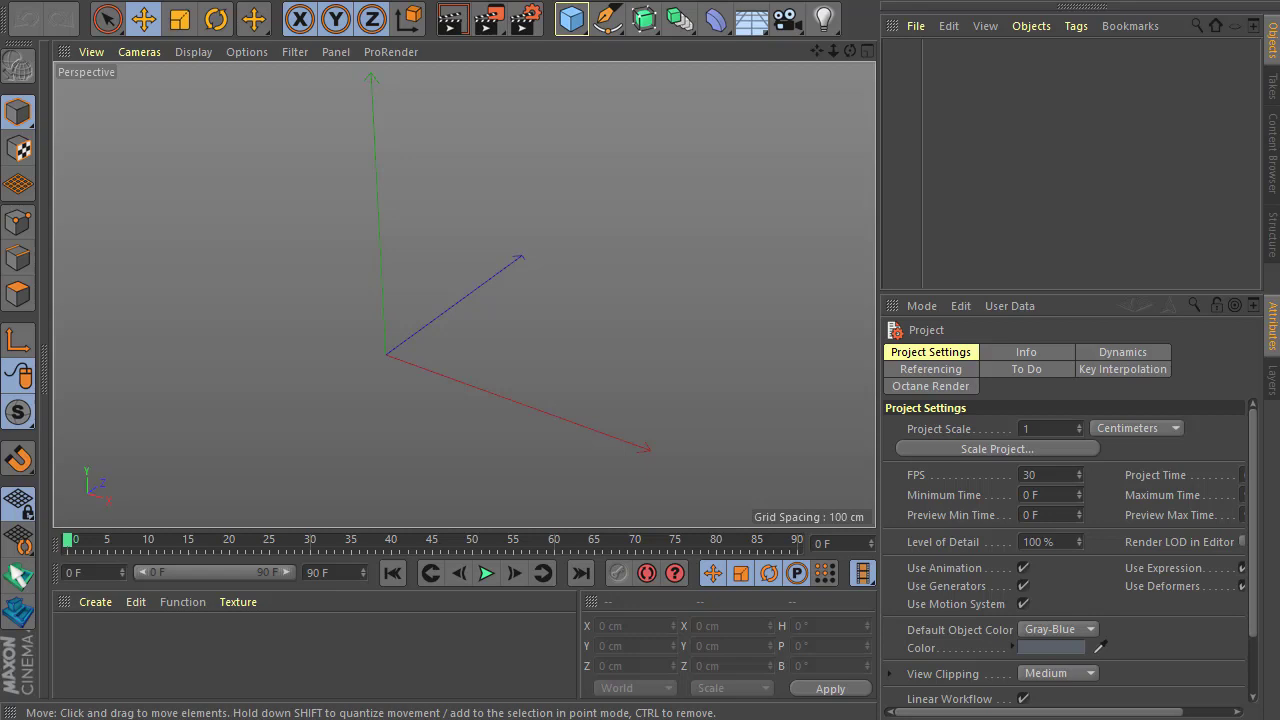
Build a NitroBox block about 270 by 290 cm and 180 cm high, and cut an 80 by 120 cm front notch about 80 cm deep
left_click(18, 574)
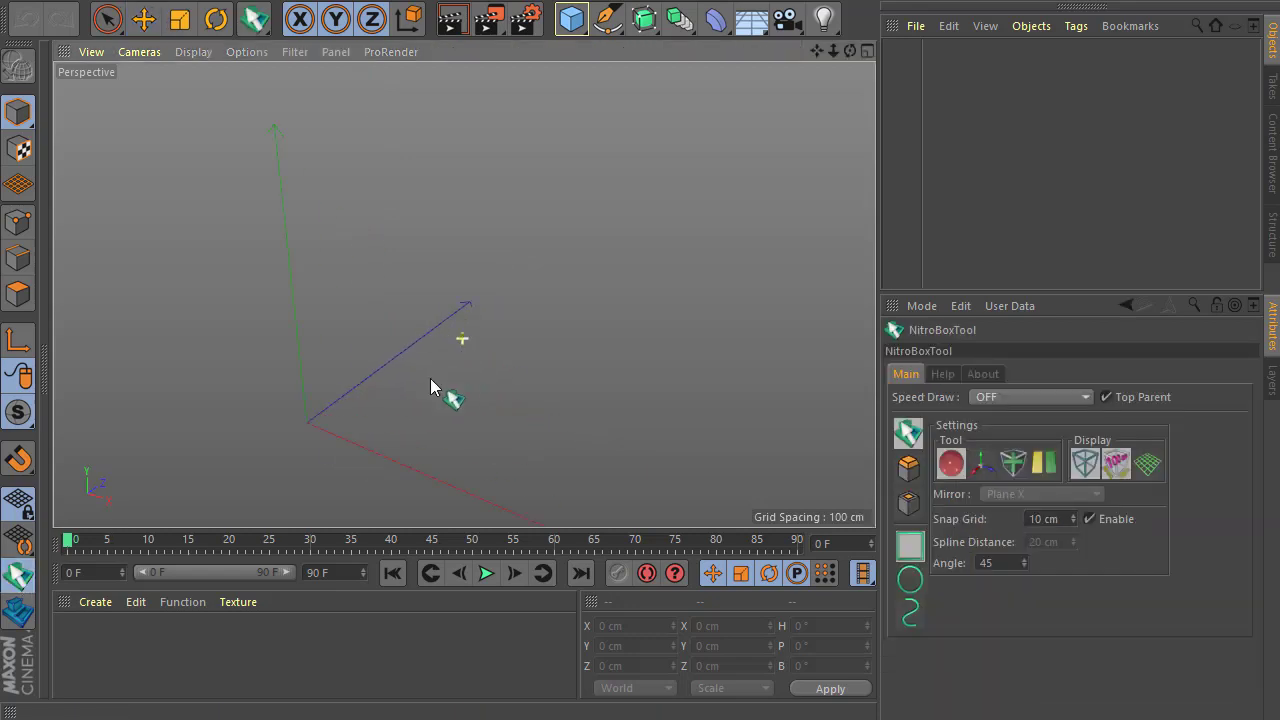
left_click_drag(322, 424, 600, 366)
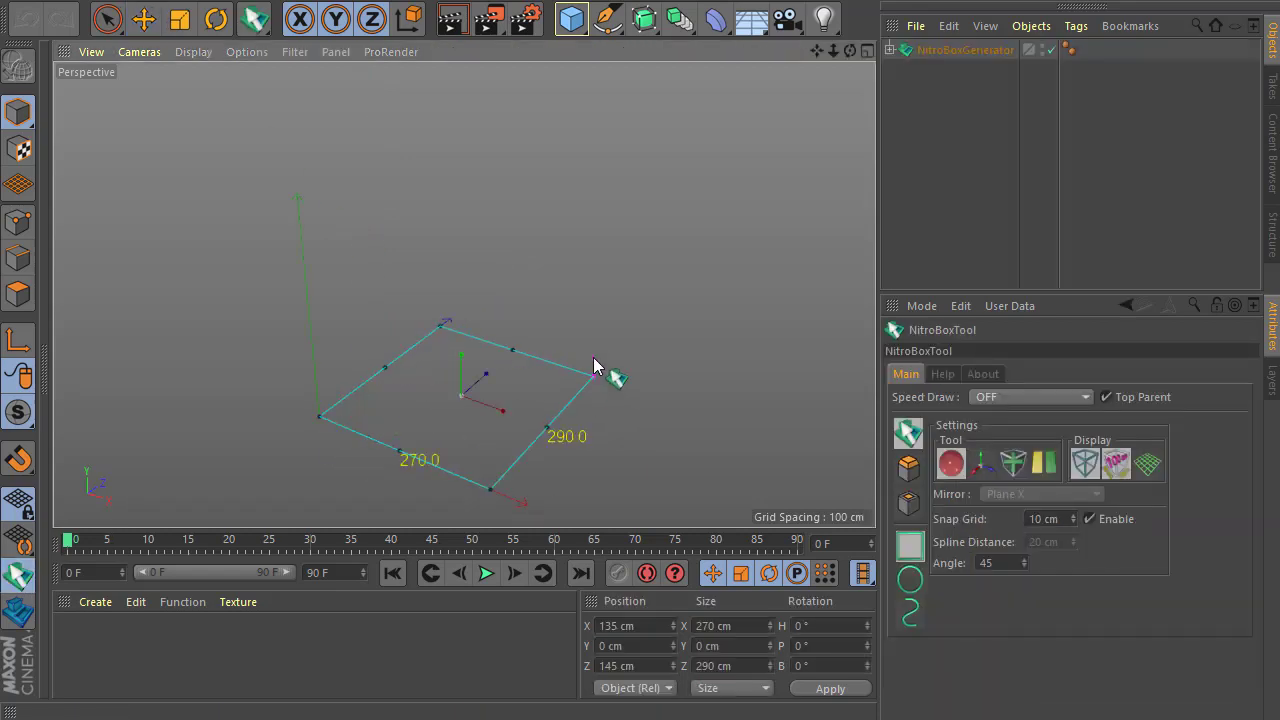
left_click_drag(417, 361, 404, 446)
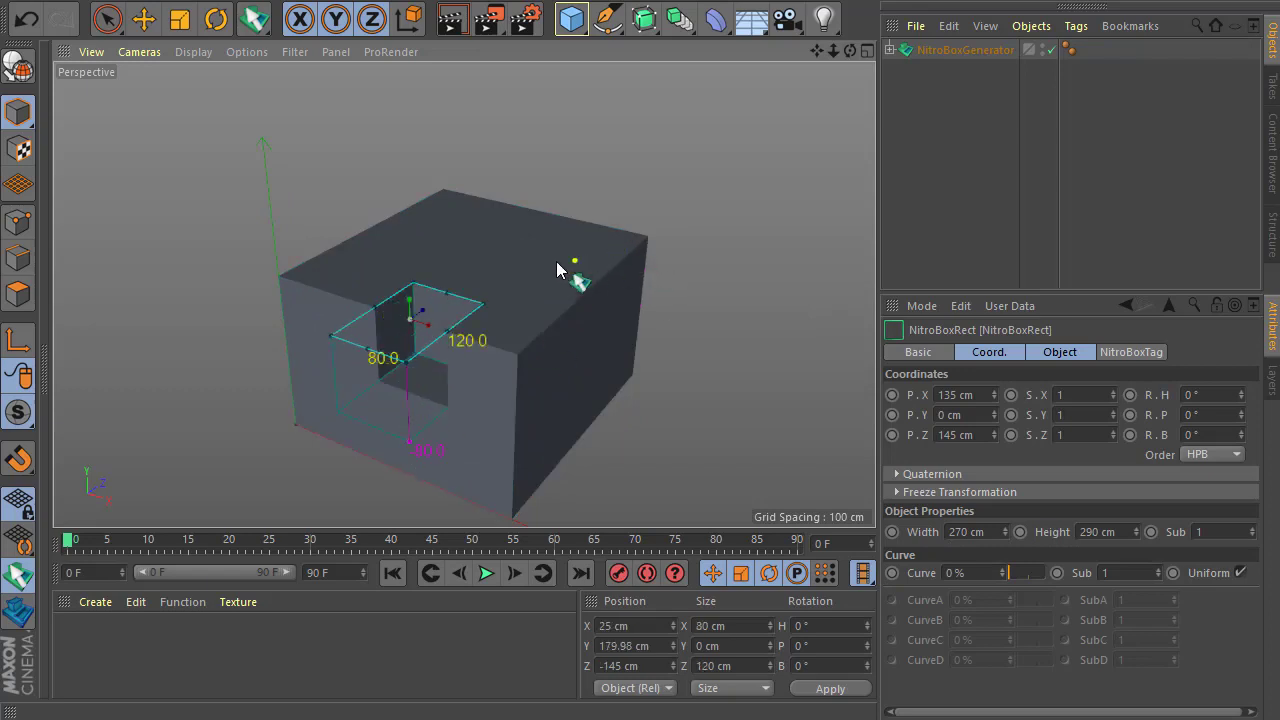
Cut an 80 by 90 cm notch about 110 cm deep into the block's side, and a 40 by 50 cm recess into the front notch's floor
left_click_drag(593, 323, 552, 341)
scroll(405, 360, "up", 1)
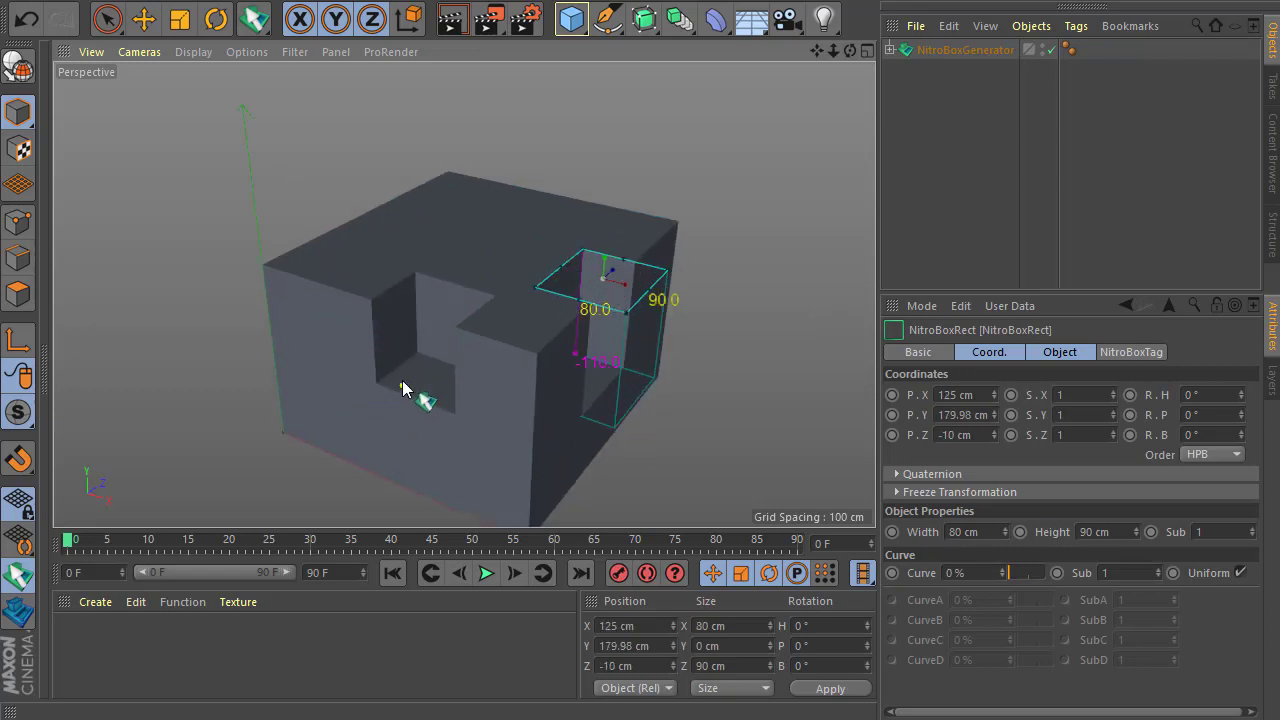
left_click_drag(408, 372, 416, 473)
scroll(374, 447, "down", 2)
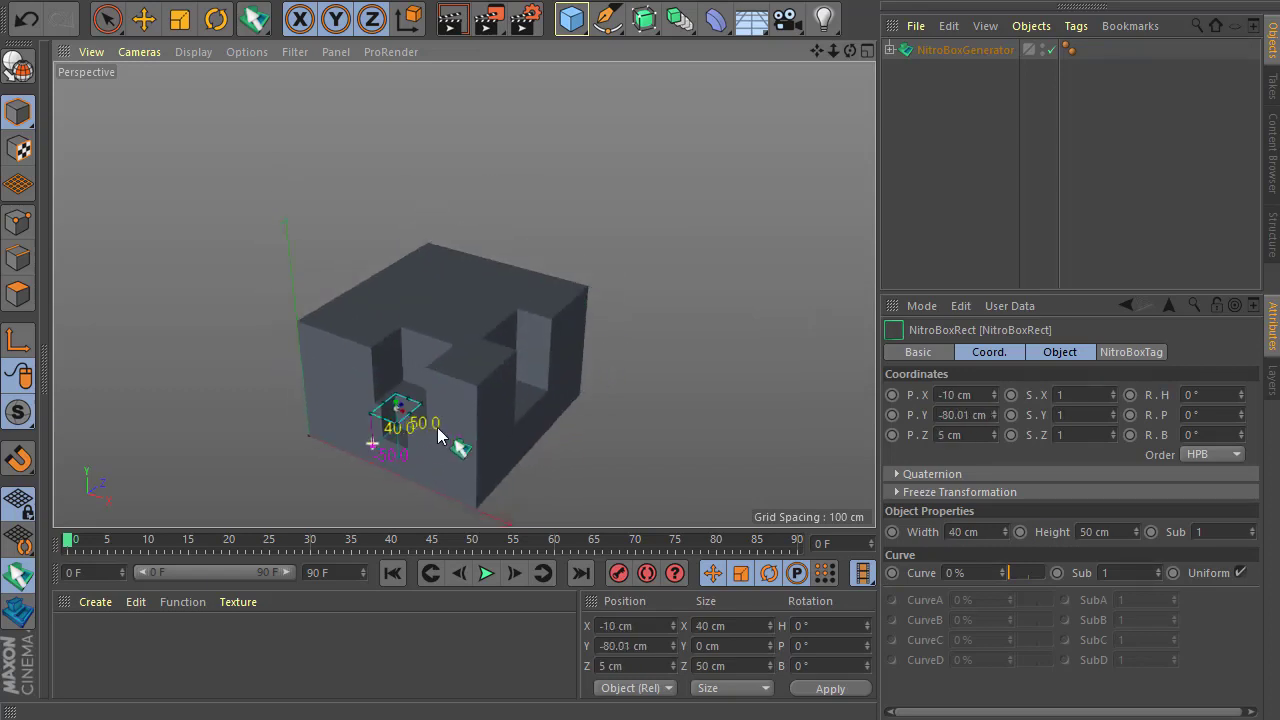
Lower the main block's height to about 170 cm with its height handle
scroll(434, 426, "up", 1)
left_click_drag(258, 304, 248, 280)
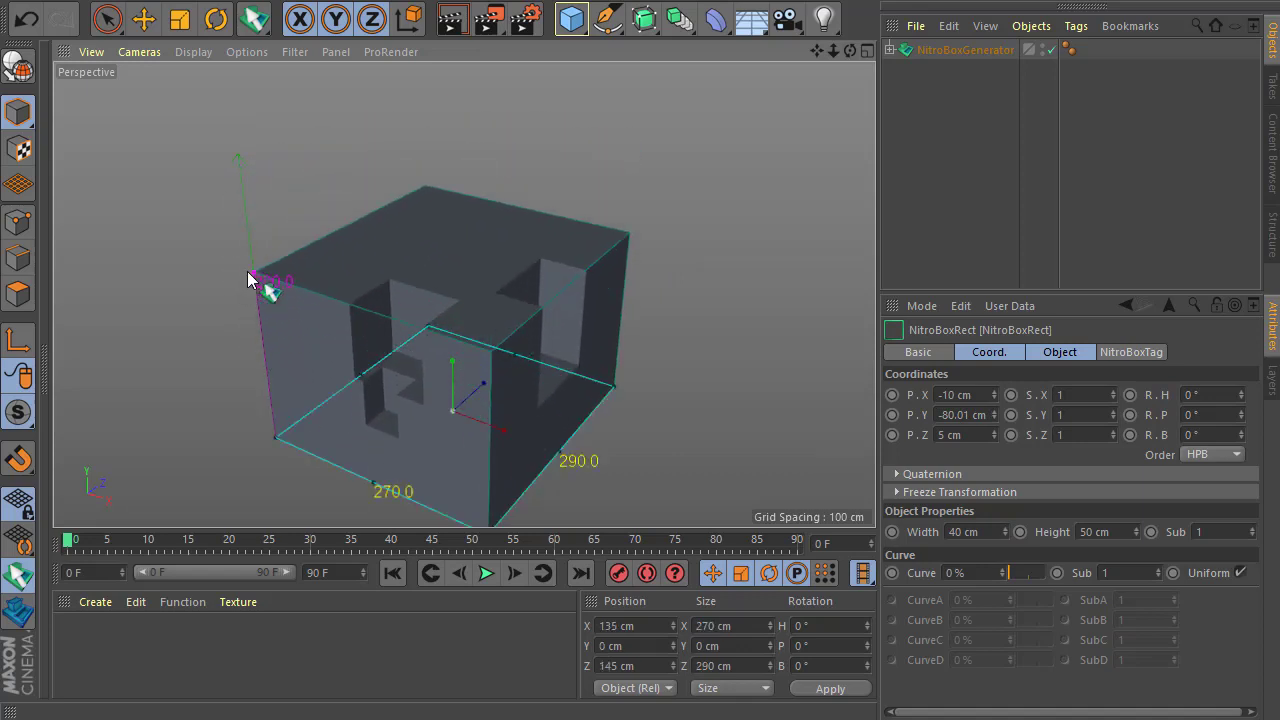
left_click(18, 575)
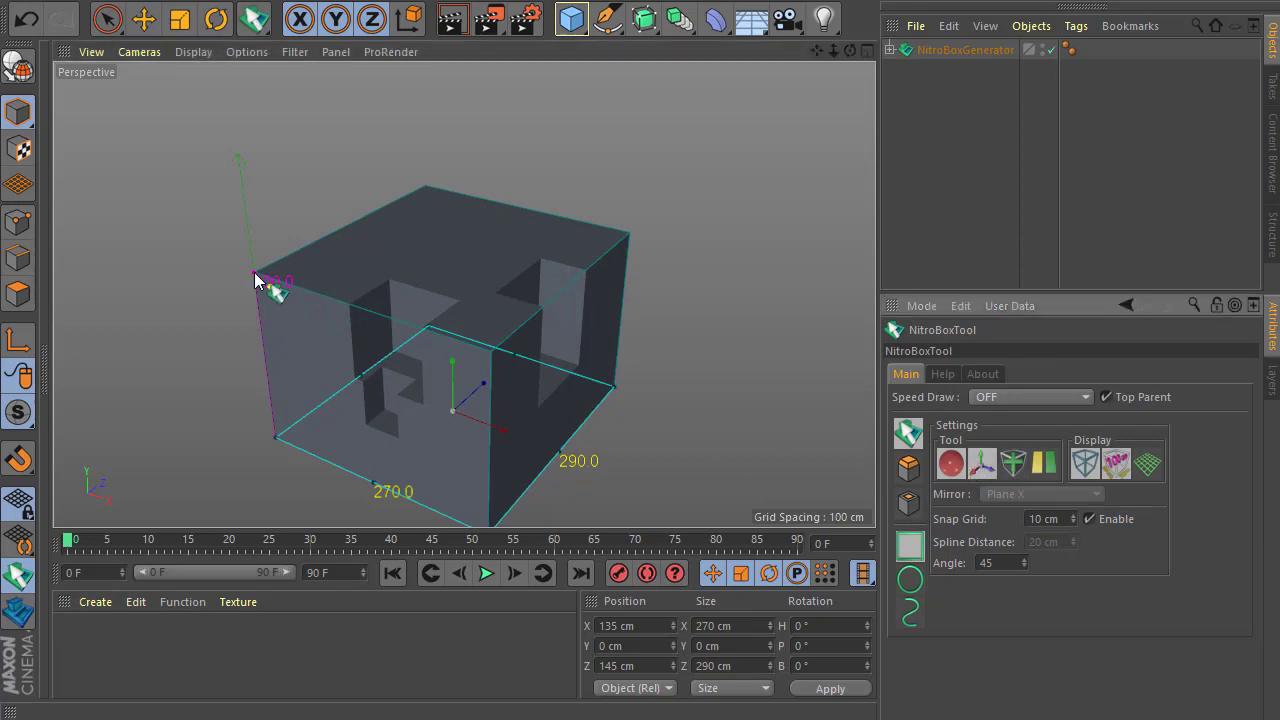
left_click_drag(254, 272, 263, 310)
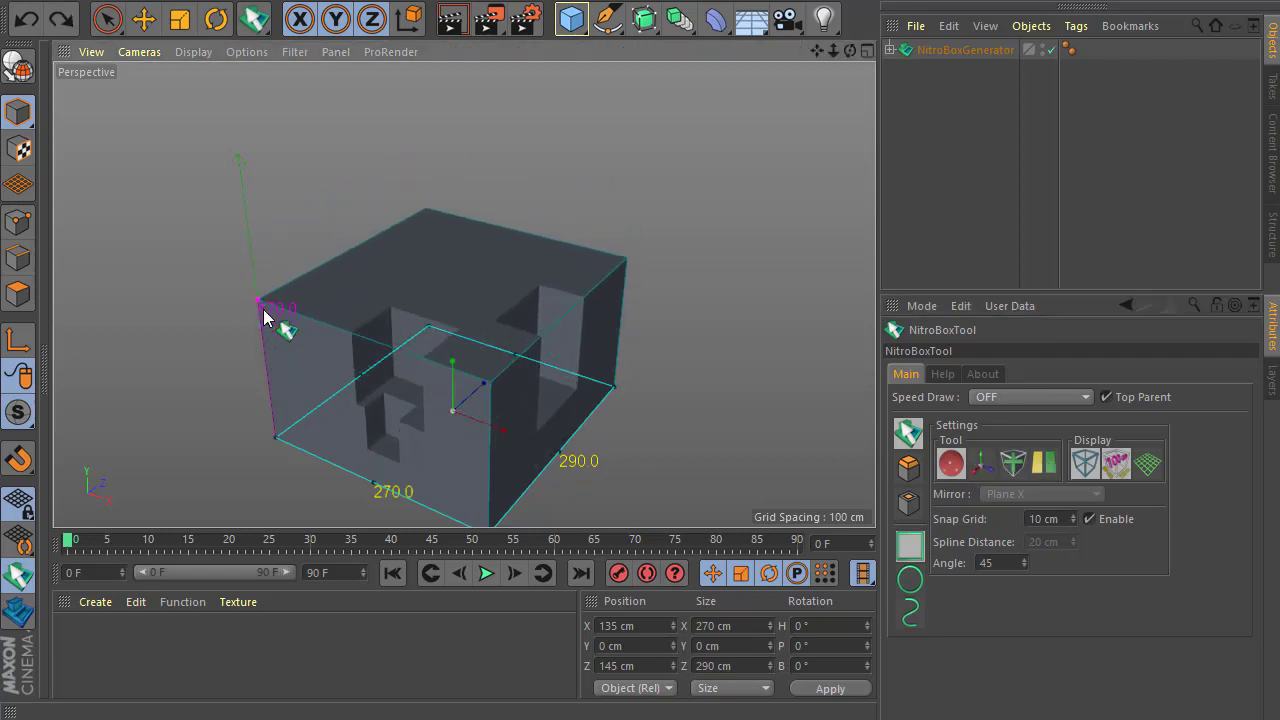
Move the front notch with its recess to X -45 cm and reduce the notch's depth to about 40 cm
scroll(274, 337, "down", 1)
scroll(345, 400, "up", 2)
left_click(338, 458)
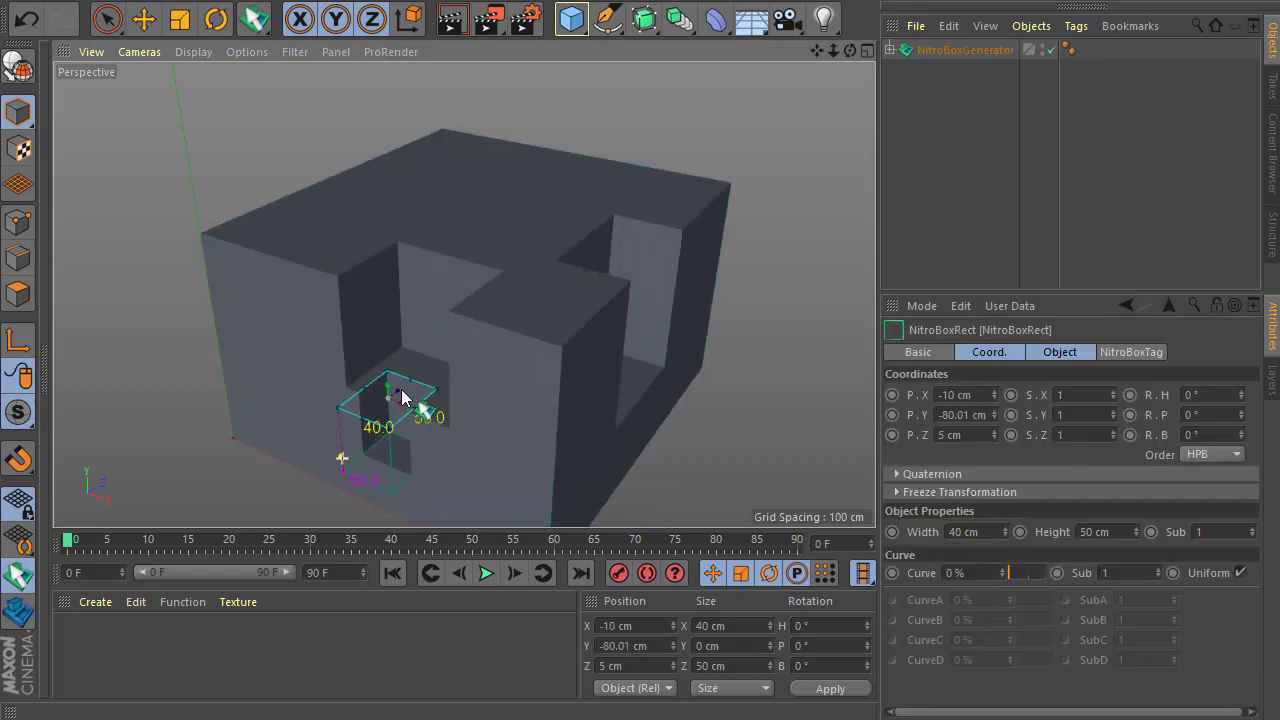
left_click(546, 406)
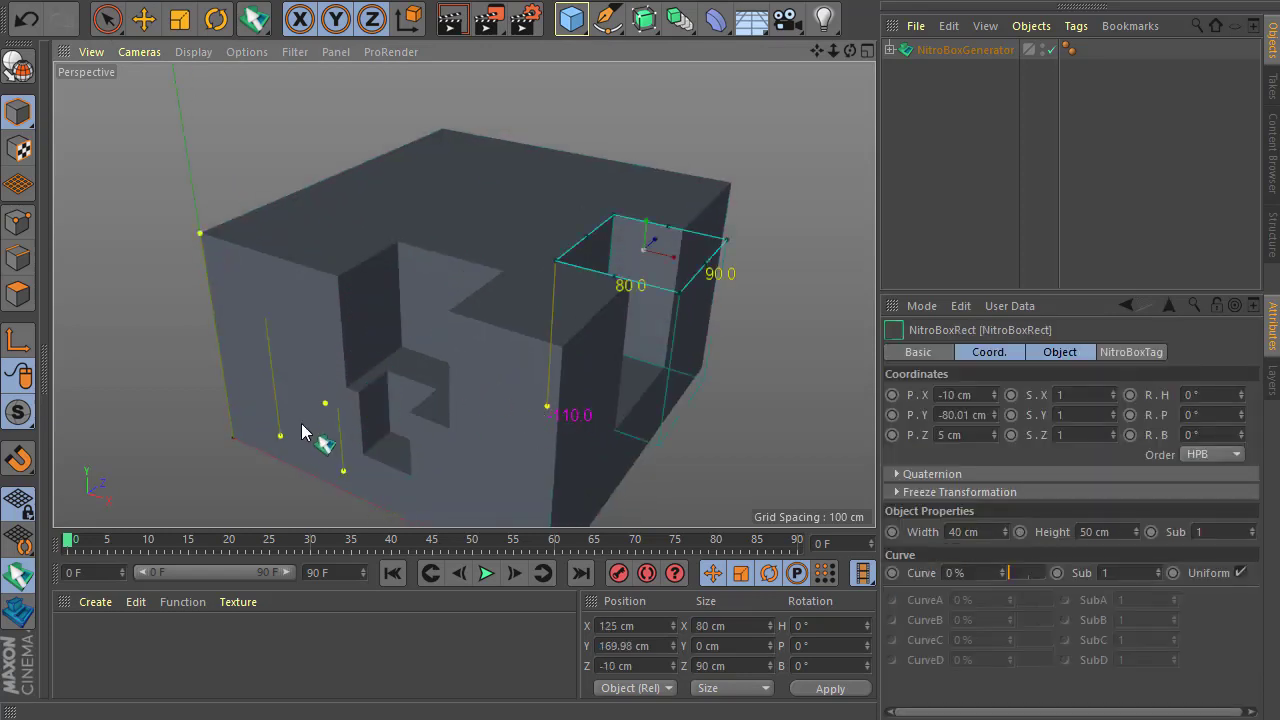
left_click(290, 435)
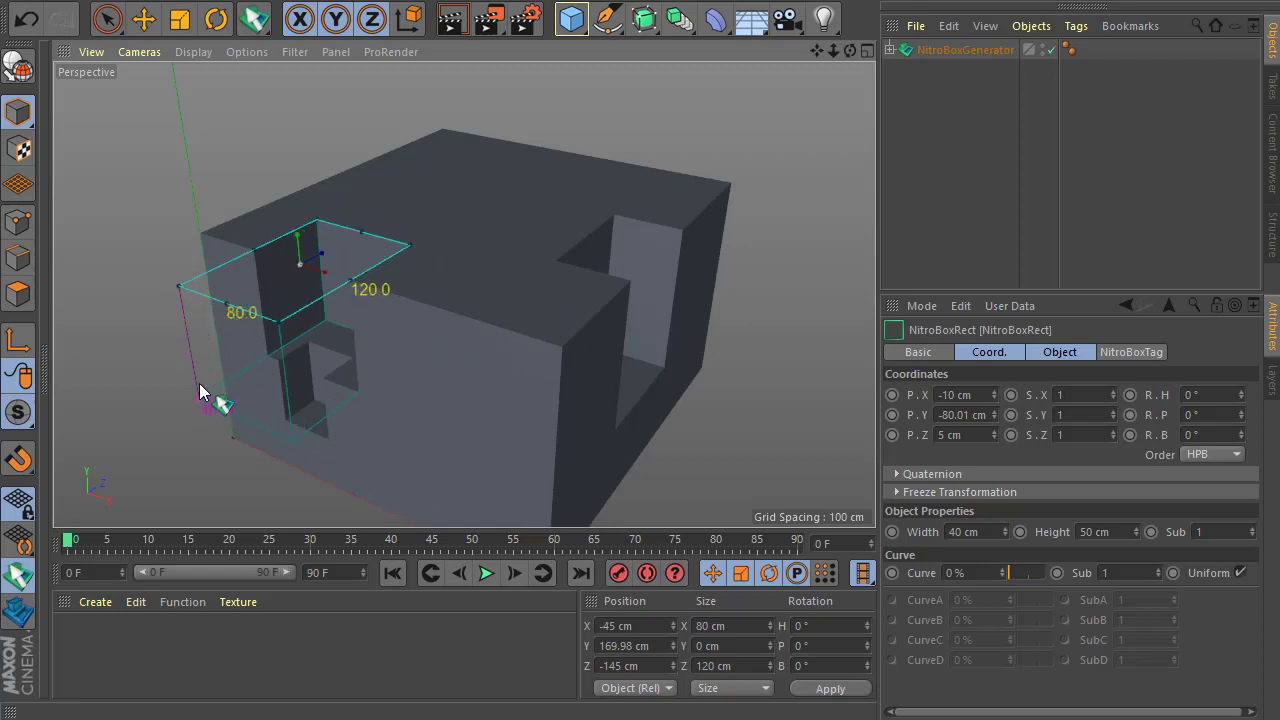
left_click(203, 349)
left_click_drag(286, 413, 278, 439, "alt")
scroll(259, 400, "down", 3)
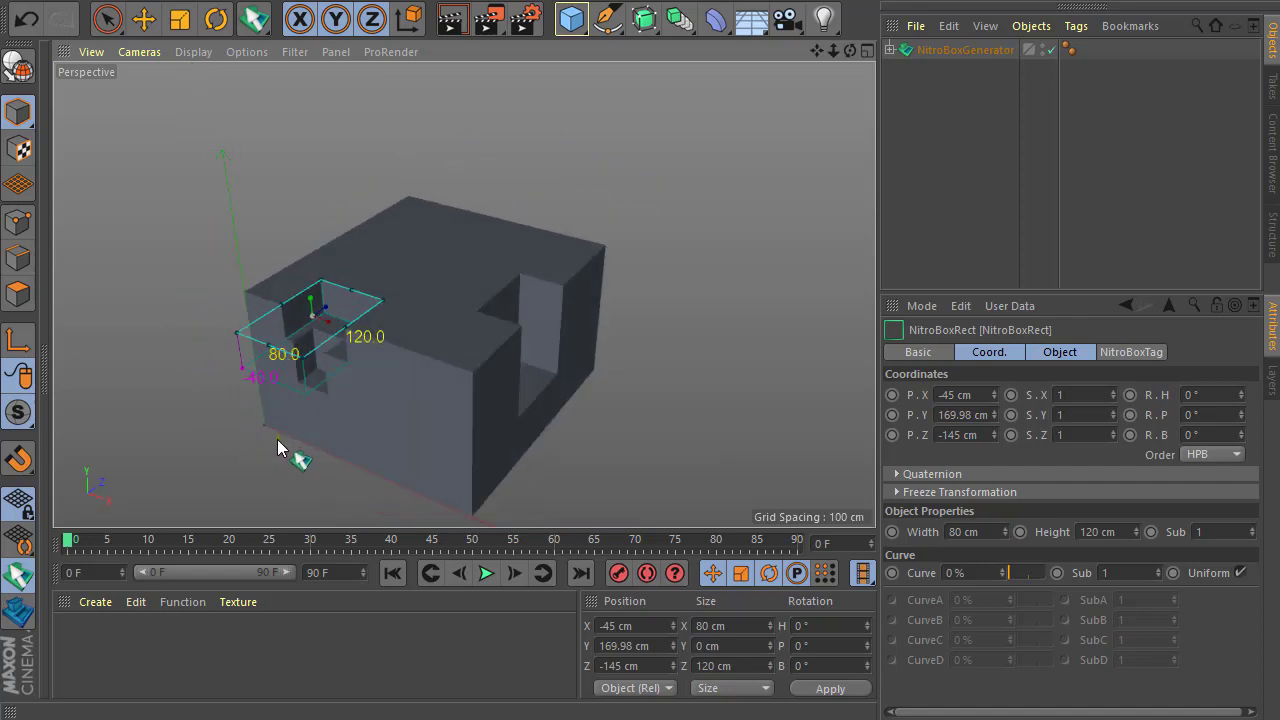
Display the model in the viewport as shaded with edge lines
scroll(278, 440, "up", 2)
scroll(279, 439, "down", 2)
scroll(279, 439, "up", 1)
left_click(192, 52)
left_click(196, 100)
scroll(190, 315, "down", 2)
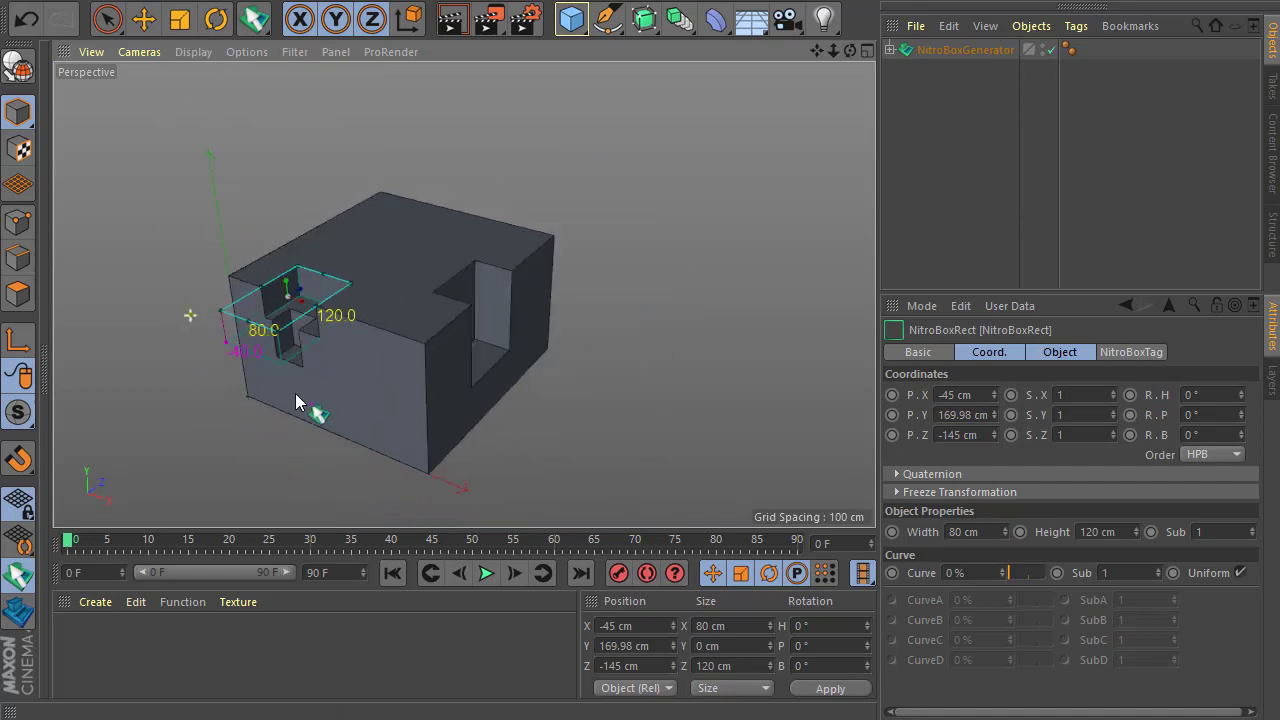
scroll(295, 393, "up", 3)
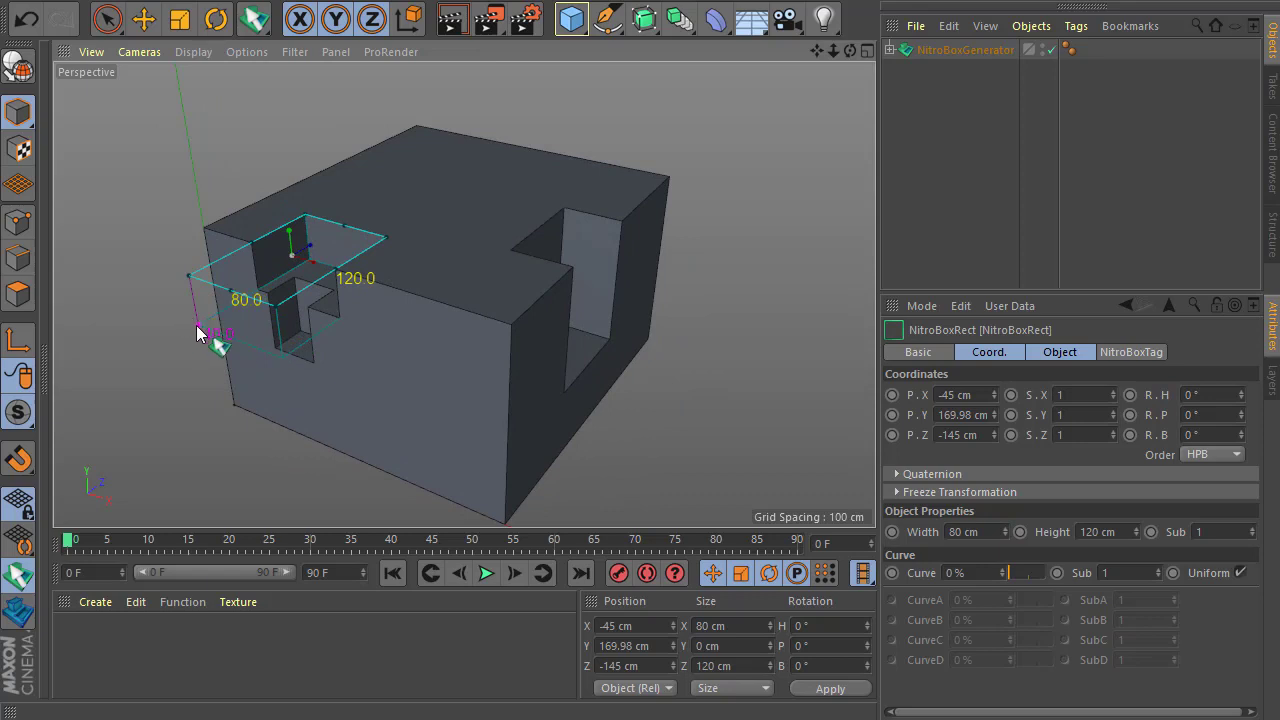
Deepen the front notch to about 120 cm and round its two back corners
left_click_drag(196, 325, 231, 443)
scroll(318, 324, "up", 5)
left_click_drag(398, 275, 432, 288)
scroll(429, 280, "down", 4)
scroll(369, 376, "up", 3)
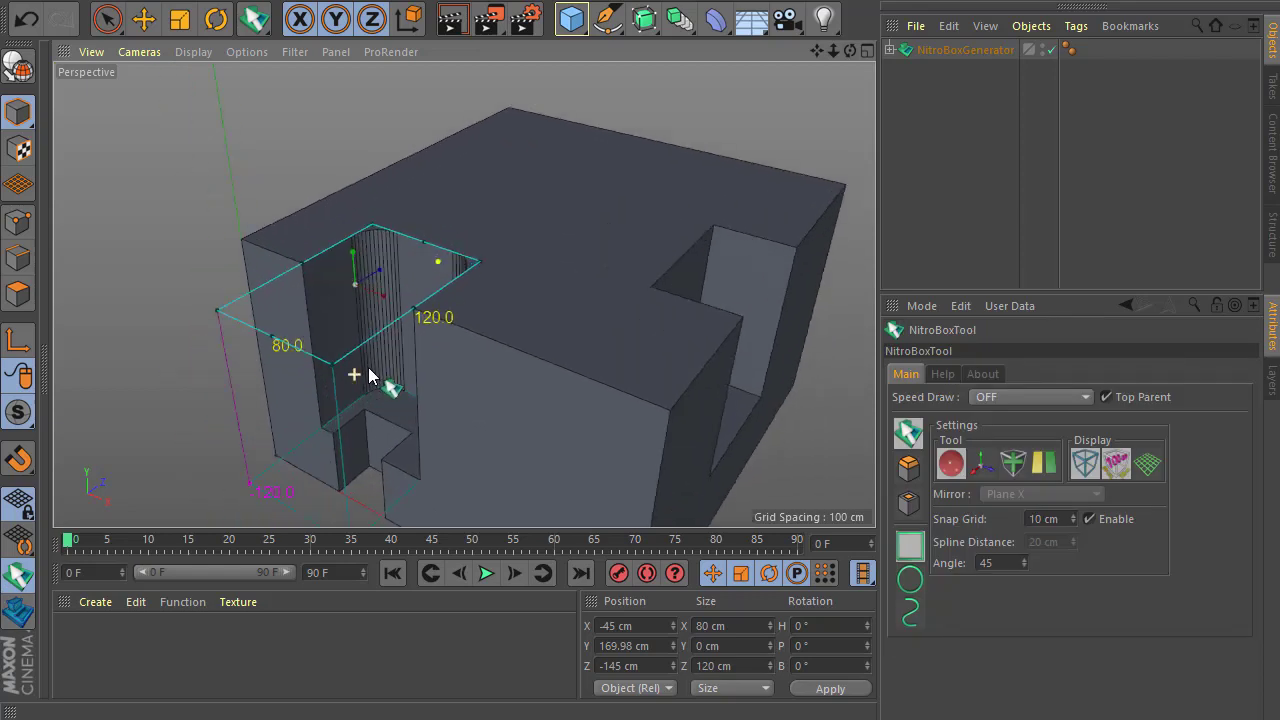
left_click_drag(369, 376, 453, 363, "alt")
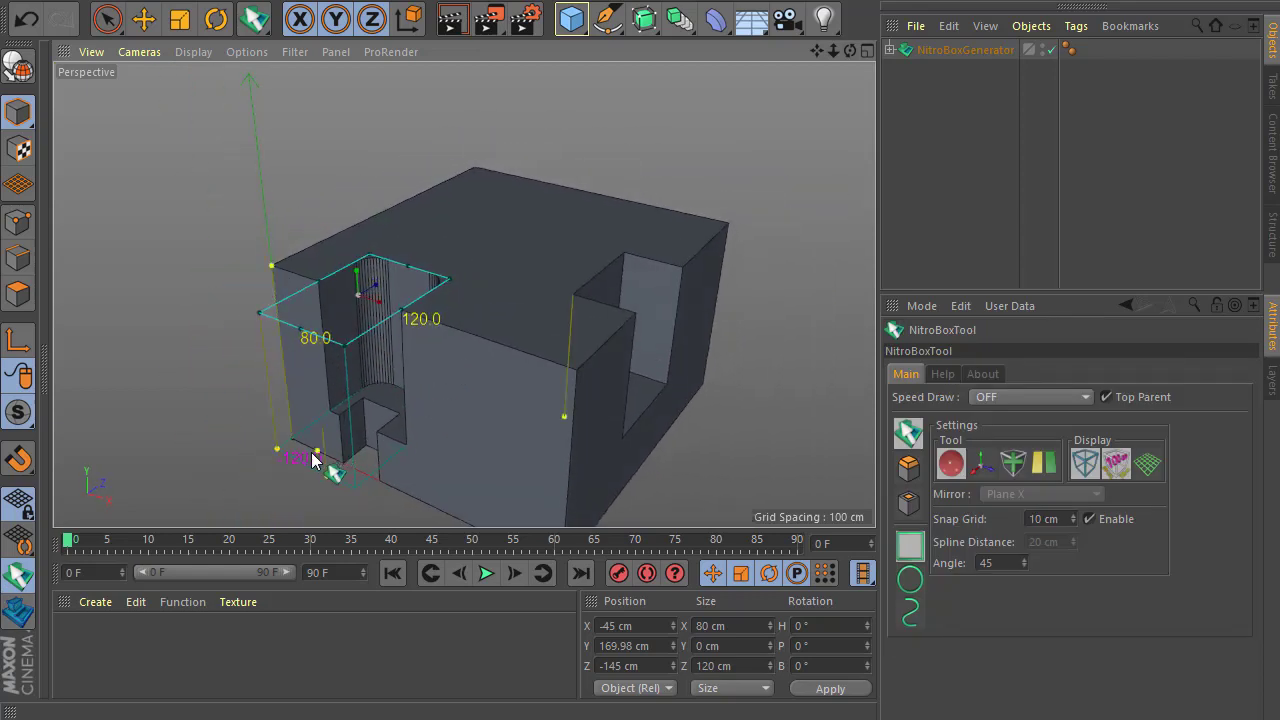
Round the back corners of the 40 by 50 cm recess in the front notch's floor with a curve of about 44%
left_click(328, 472)
scroll(350, 436, "up", 3)
left_click_drag(405, 377, 420, 384)
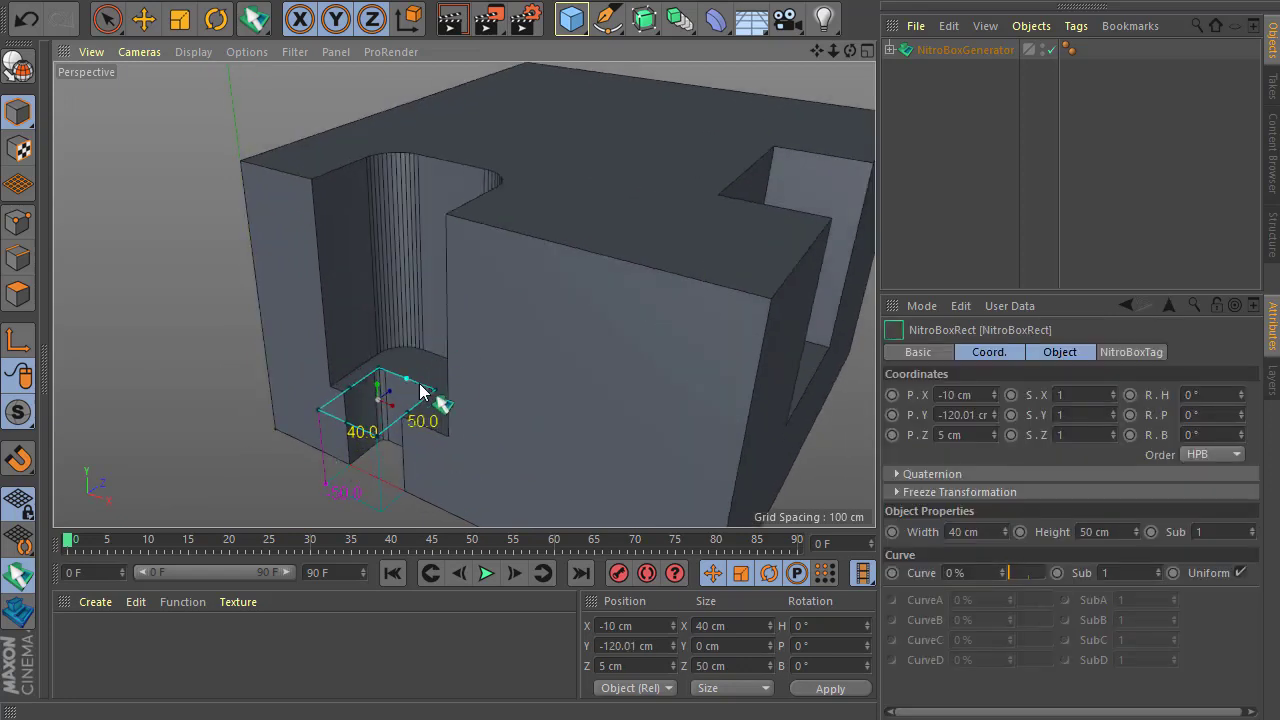
left_click_drag(423, 446, 409, 460, "alt")
scroll(404, 457, "down", 3)
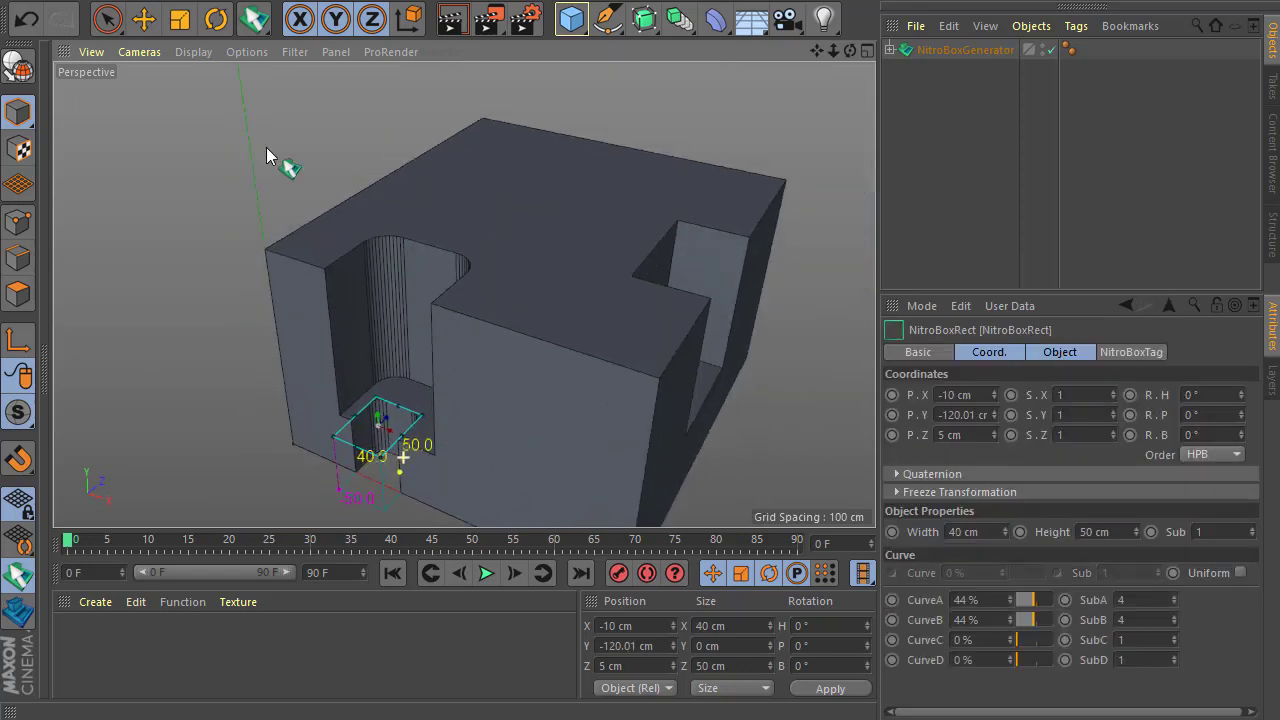
Hide the viewport's edge lines, try a phong angle of 102° on the generator, and undo the angle change
left_click(192, 52)
left_click(251, 178)
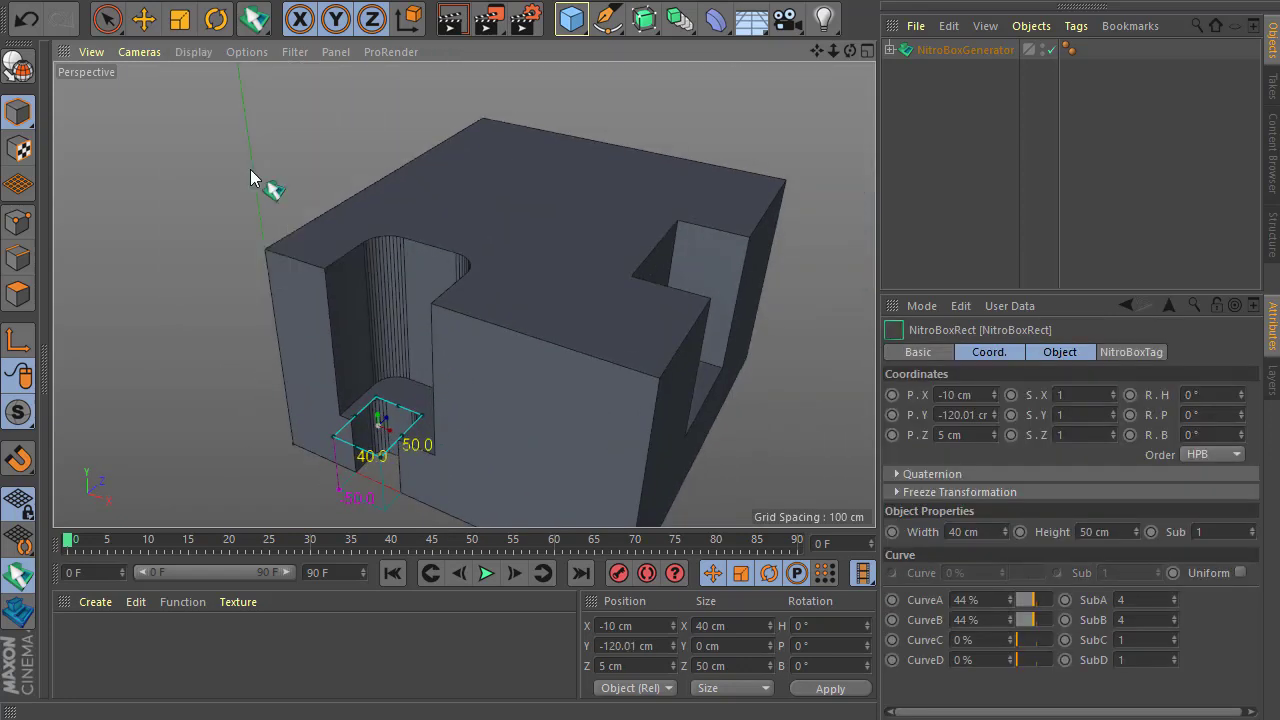
left_click(1069, 49)
mouse_move(1058, 413)
left_mouse_down()
mouse_move(1058, 400)
mouse_move(1058, 425)
mouse_move(1058, 403)
left_mouse_up()
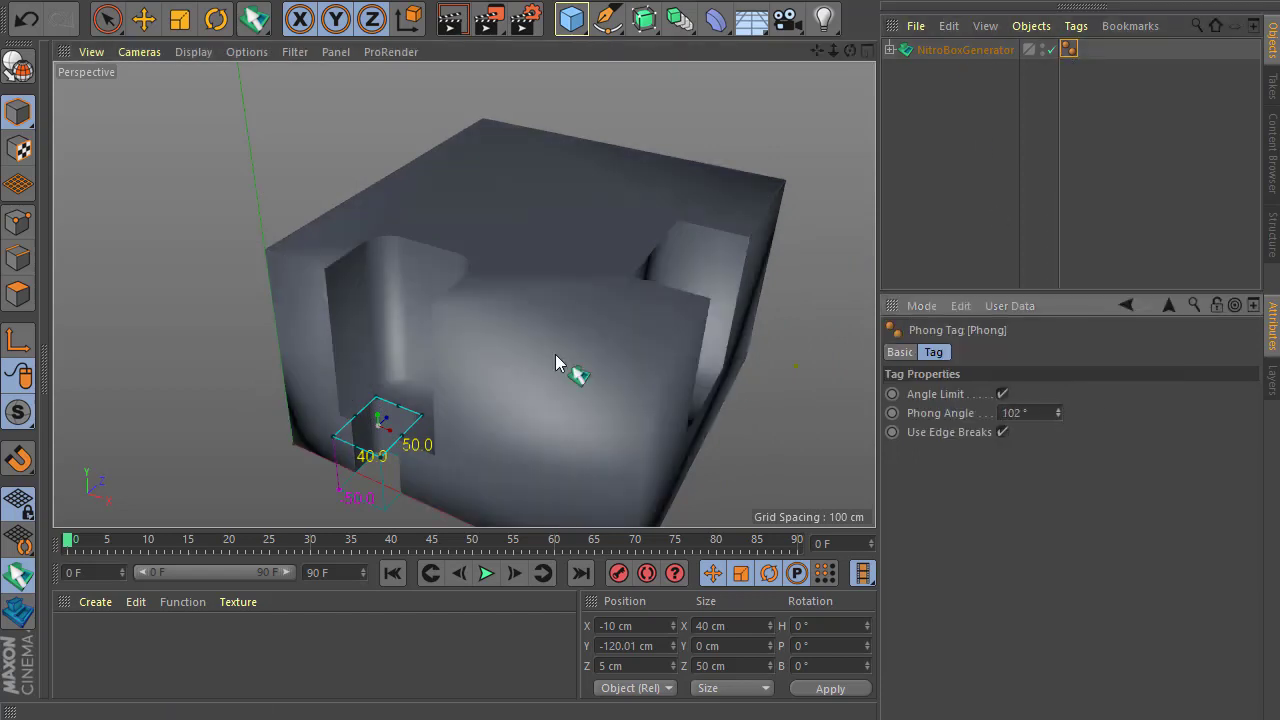
scroll(337, 350, "down", 3)
key("ctrl+z")
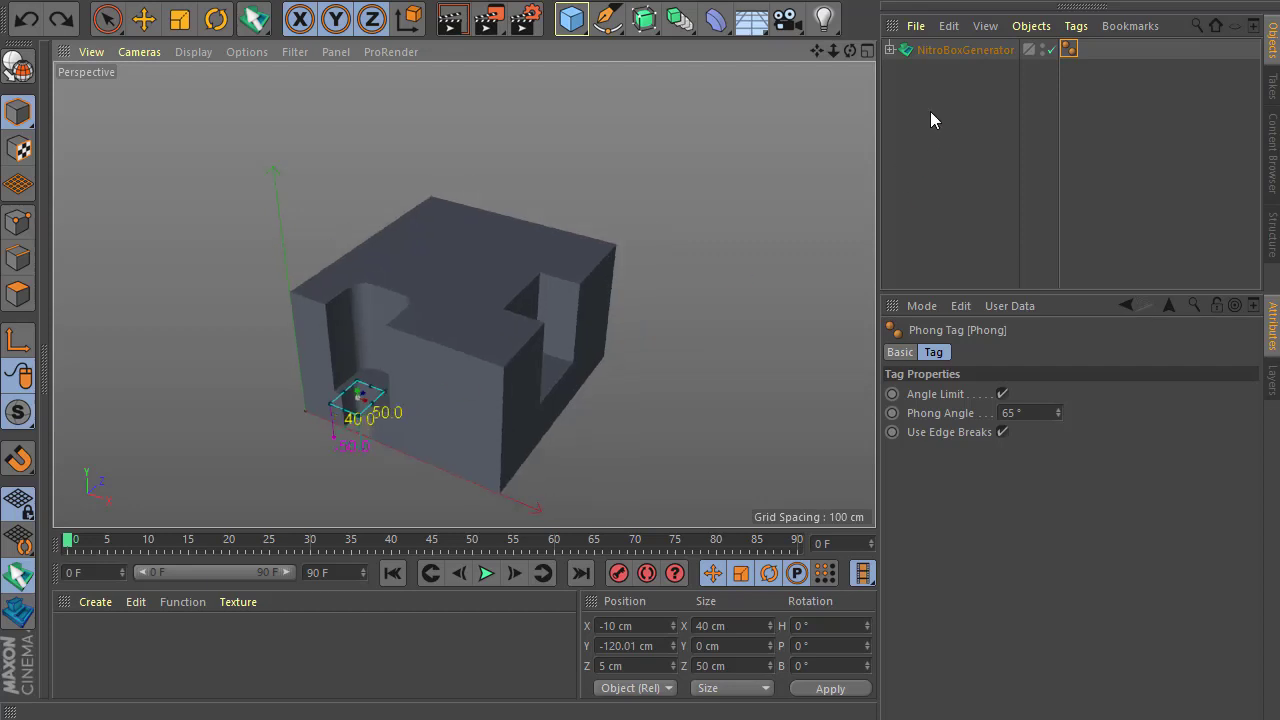
Bevel the bottom edges of the 80 by 90 cm side notch with a rounded profile
left_click(20, 577)
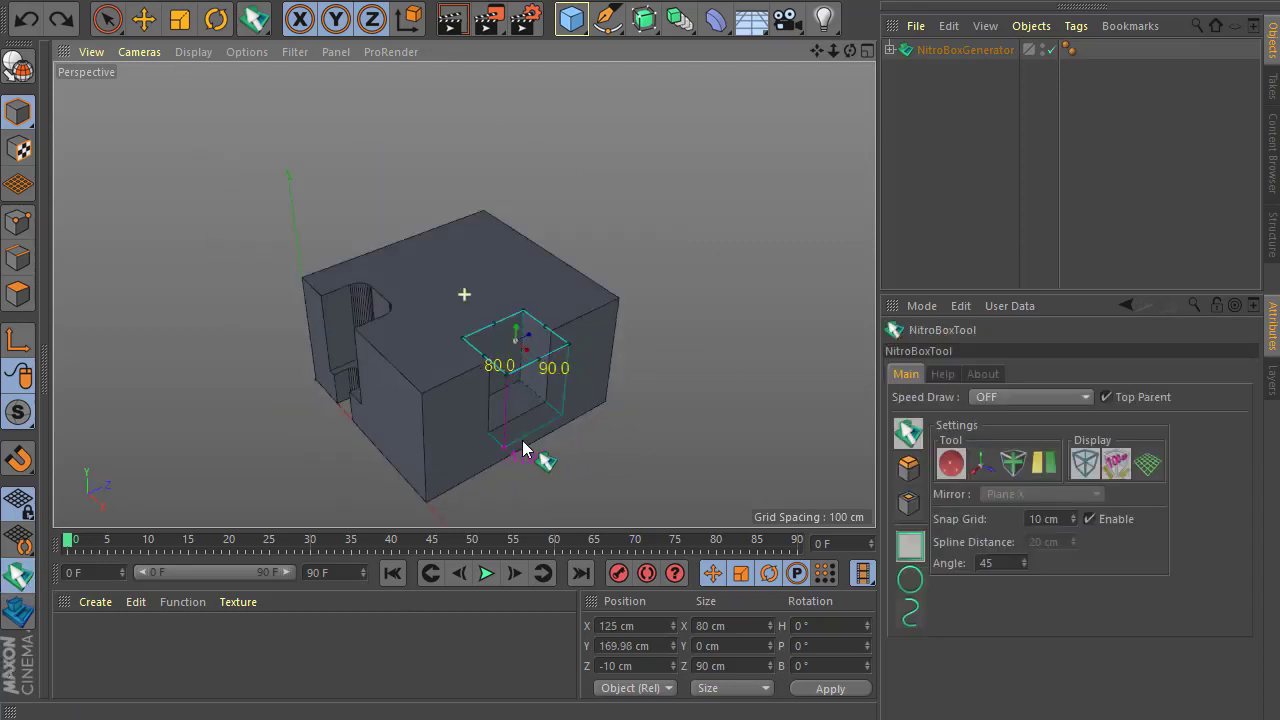
scroll(523, 443, "up", 3)
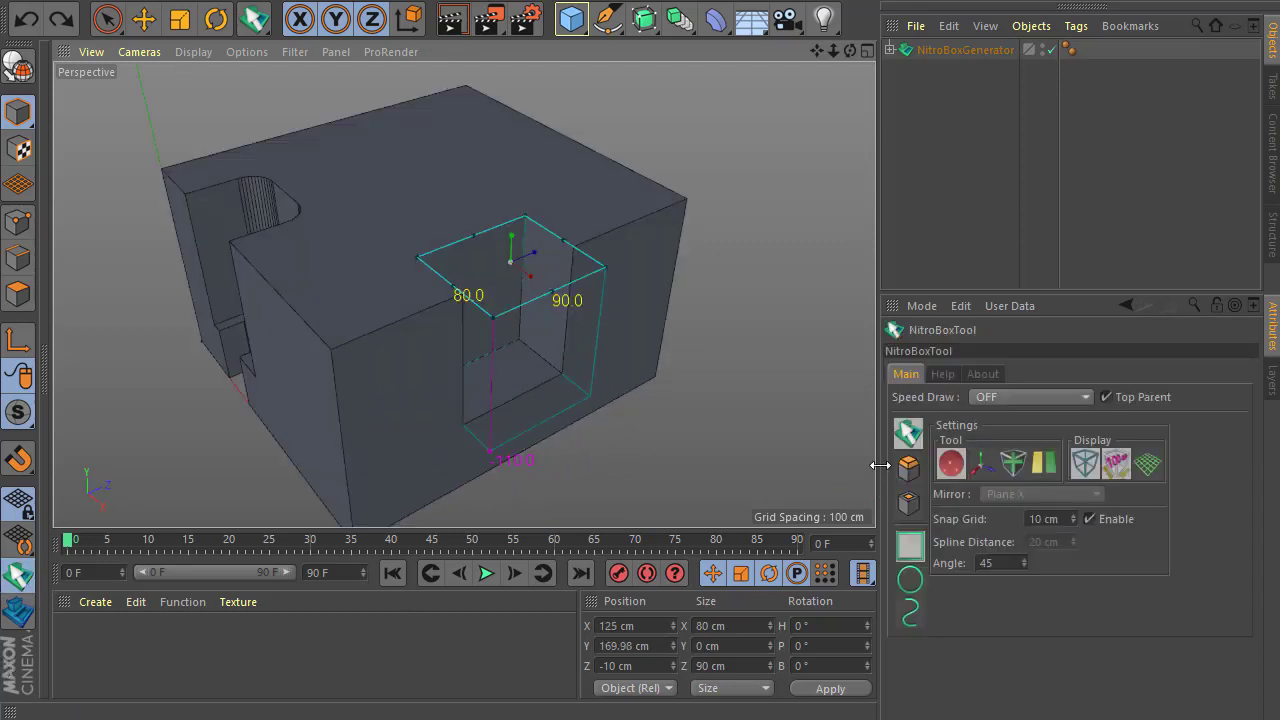
left_click(909, 468)
left_click_drag(623, 420, 543, 436, "alt")
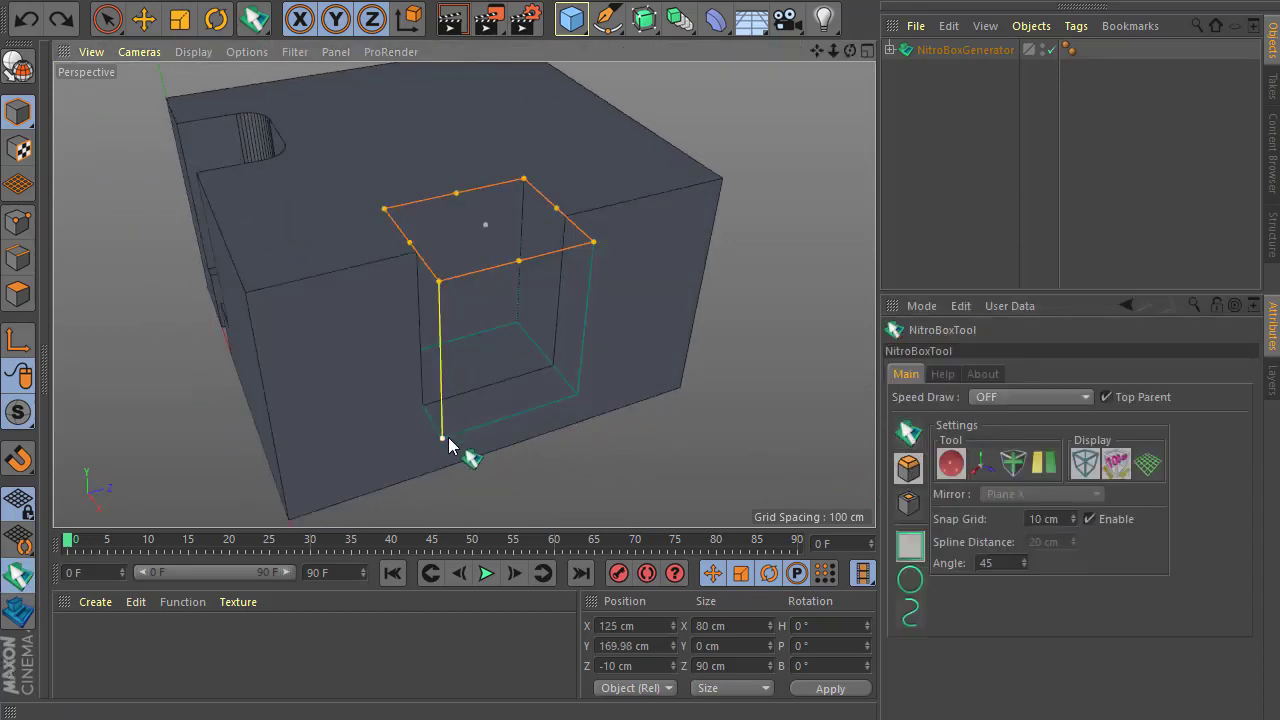
scroll(446, 444, "up", 3)
left_click_drag(443, 437, 491, 200)
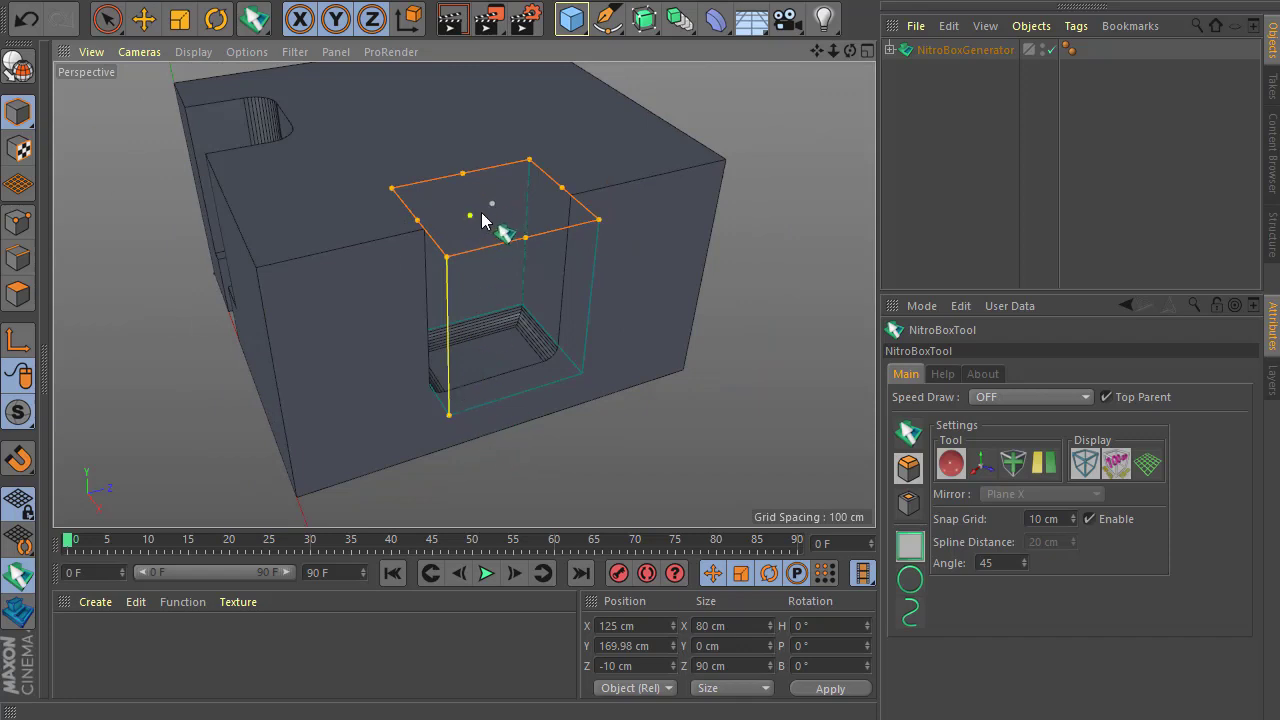
Round the vertical inner corners of the side notch and bevel its upper and outer rim
left_click(912, 431)
left_click_drag(497, 205, 504, 204)
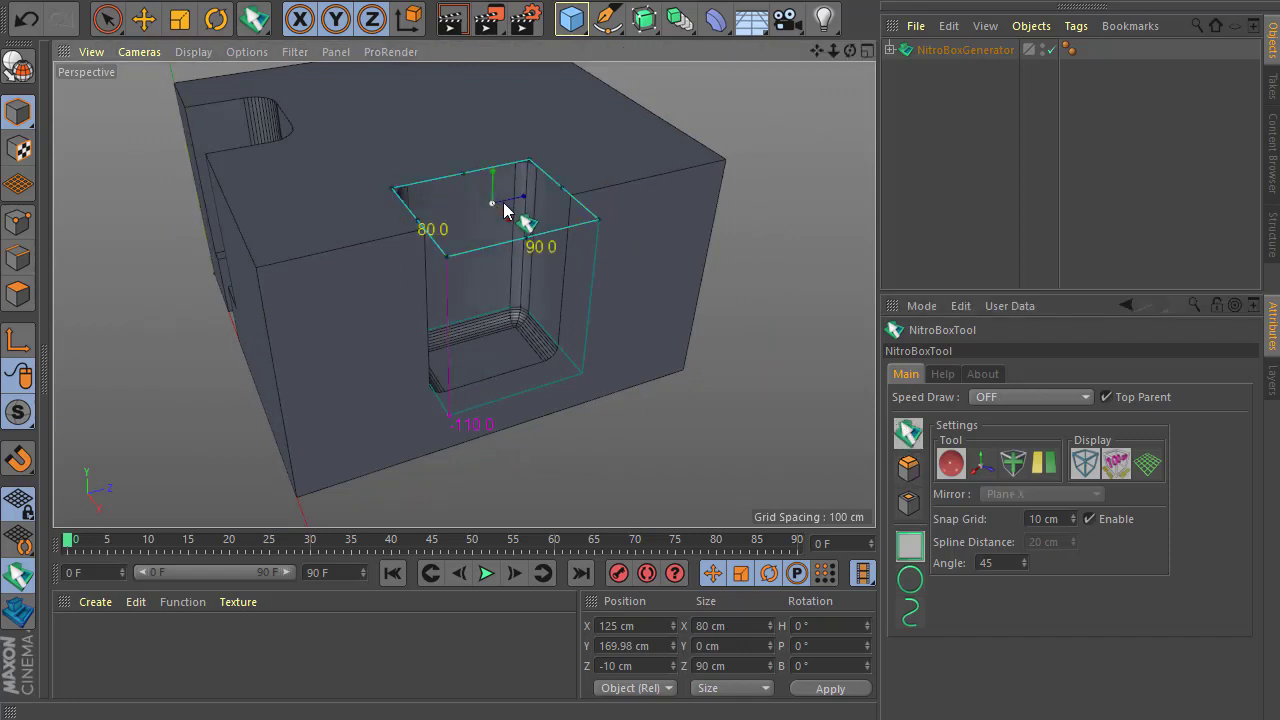
left_click_drag(533, 327, 500, 355, "alt")
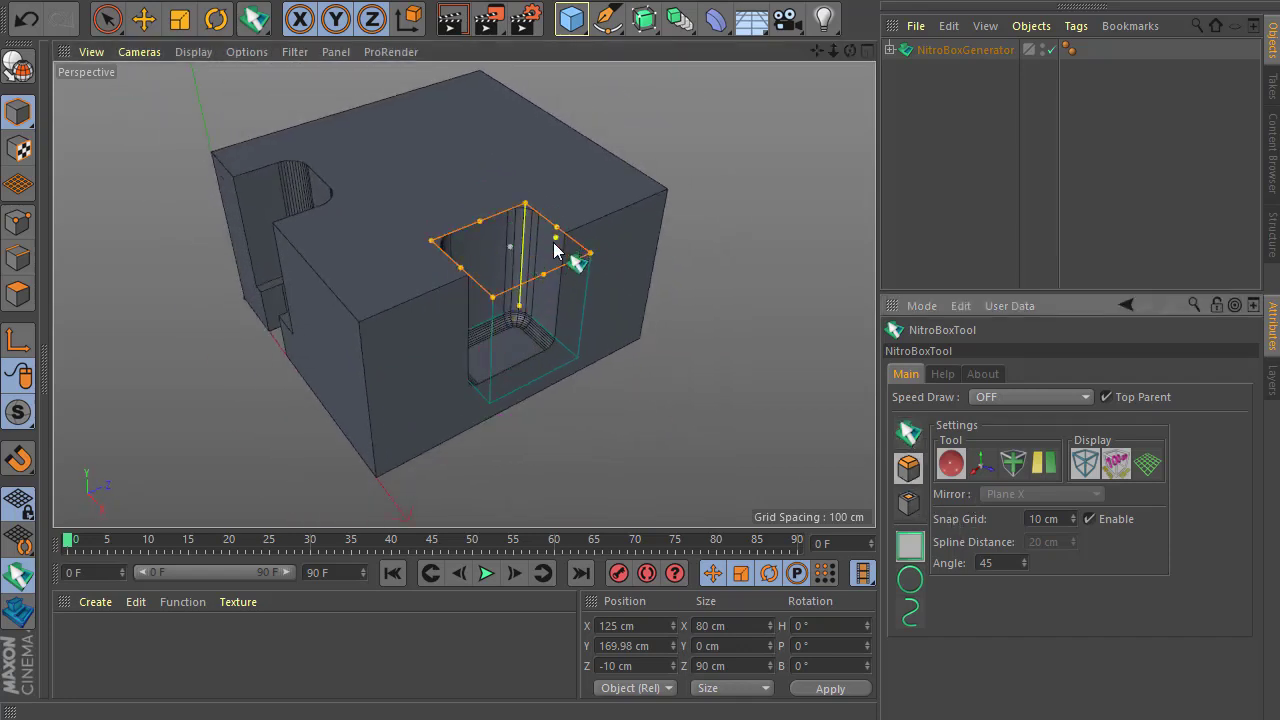
scroll(557, 250, "up", 3)
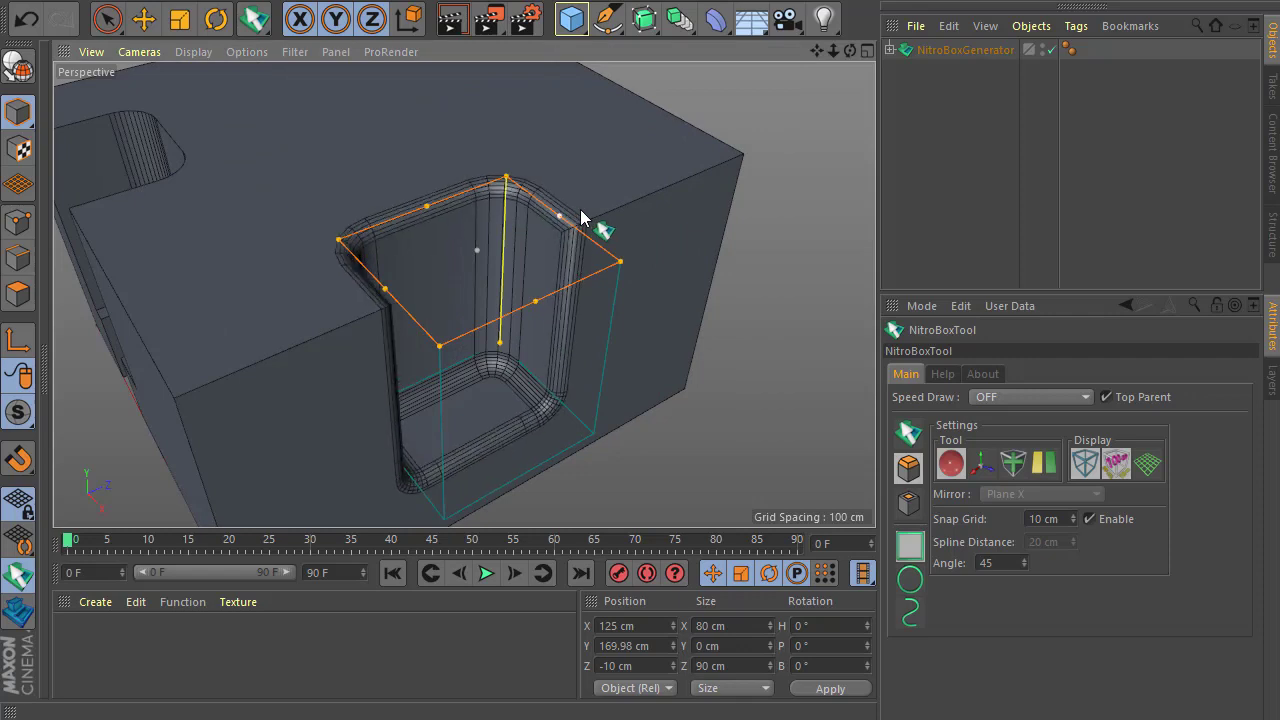
scroll(525, 318, "down", 4)
scroll(482, 393, "up", 2)
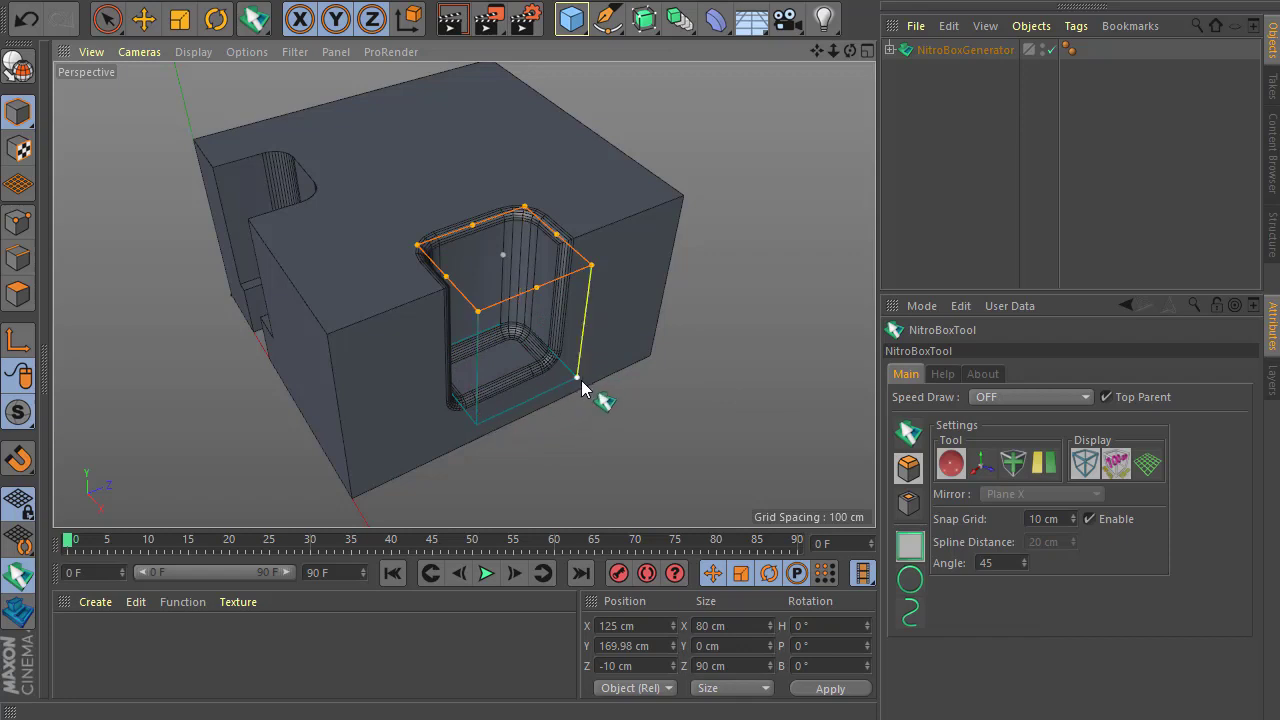
Extrude the block's large front face outward in stepped, inset layers and sink a recessed panel into the last one
left_click_drag(474, 381, 511, 371, "alt")
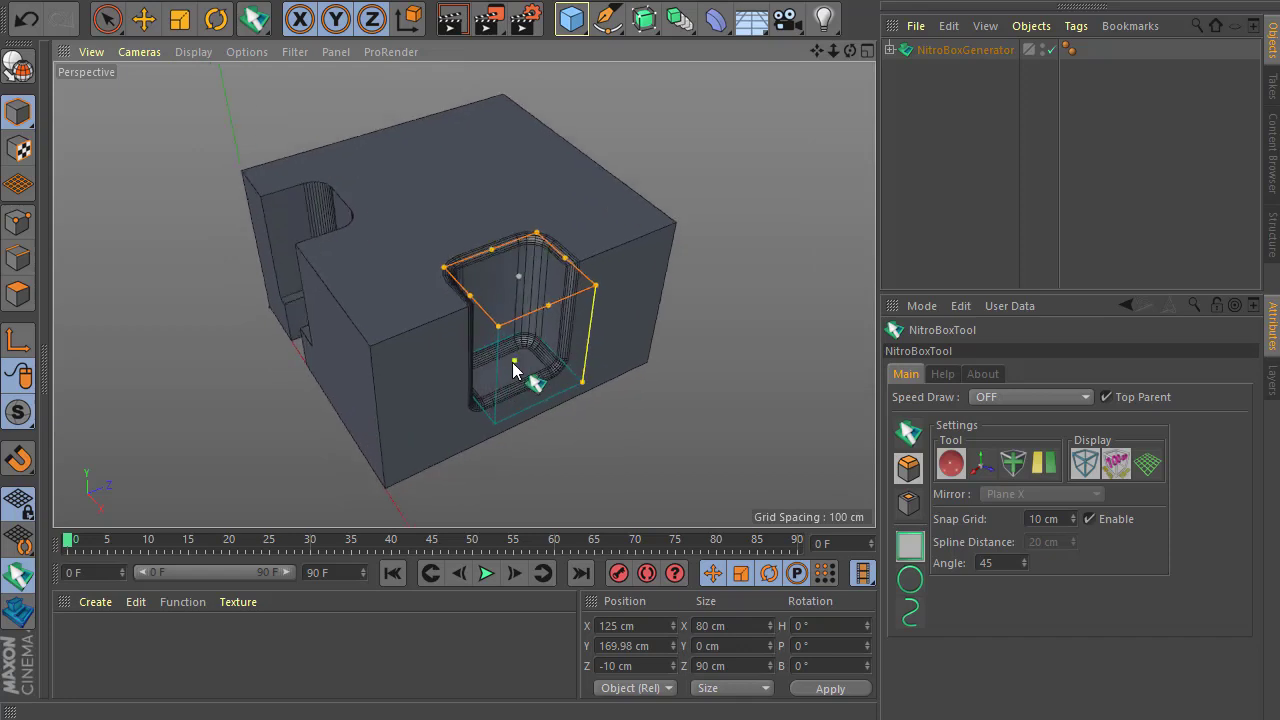
left_click_drag(480, 494, 457, 466, "alt")
left_click(910, 505)
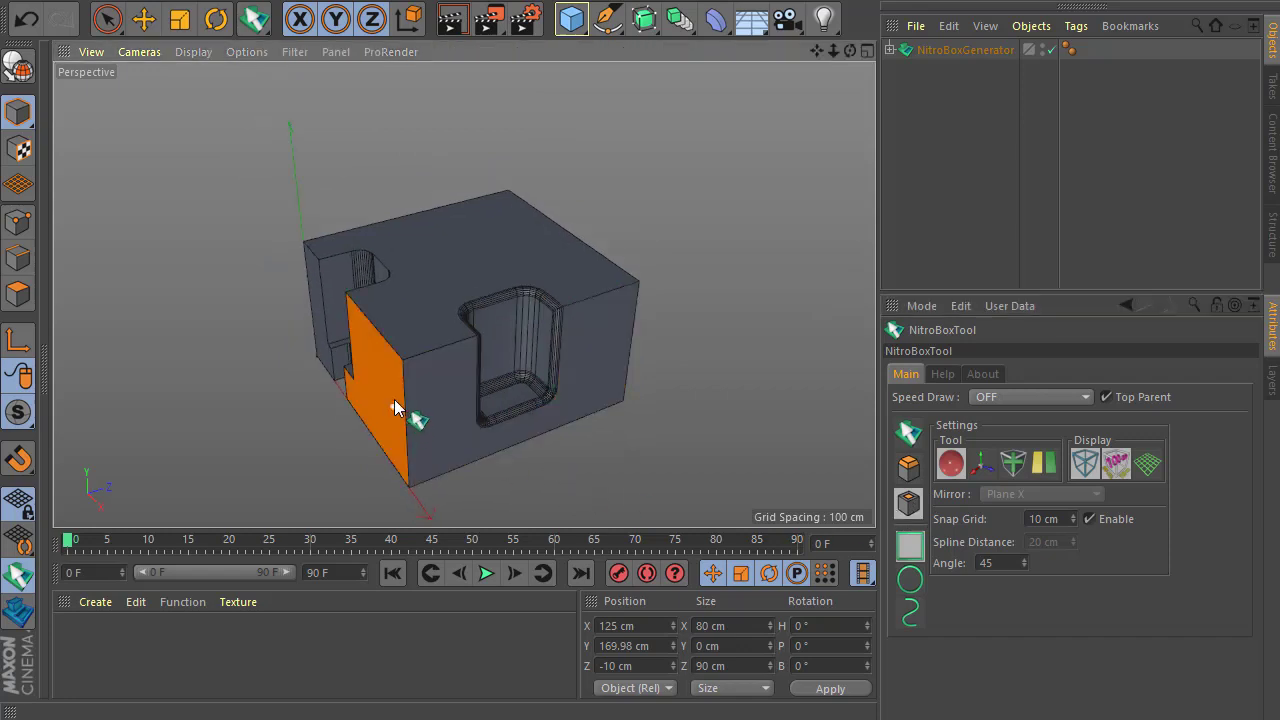
left_click_drag(405, 417, 367, 340, "alt")
scroll(554, 374, "down", 3)
scroll(372, 441, "up", 4)
scroll(424, 433, "down", 1)
scroll(424, 433, "up", 3)
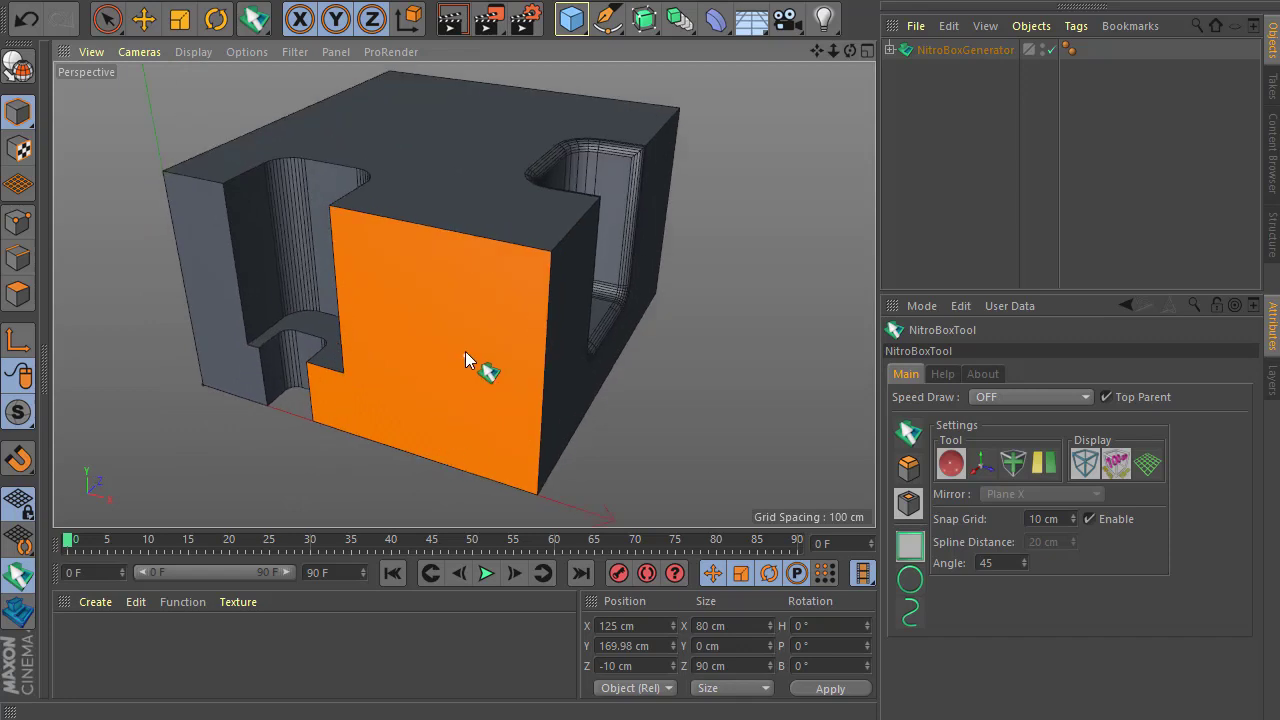
left_click_drag(465, 351, 356, 443)
mouse_move(426, 420)
left_mouse_down()
mouse_move(386, 428)
mouse_move(438, 401)
mouse_move(386, 431)
mouse_move(415, 420)
left_mouse_up()
Create a new material and give it a red color with 71% saturation
double_click(88, 633)
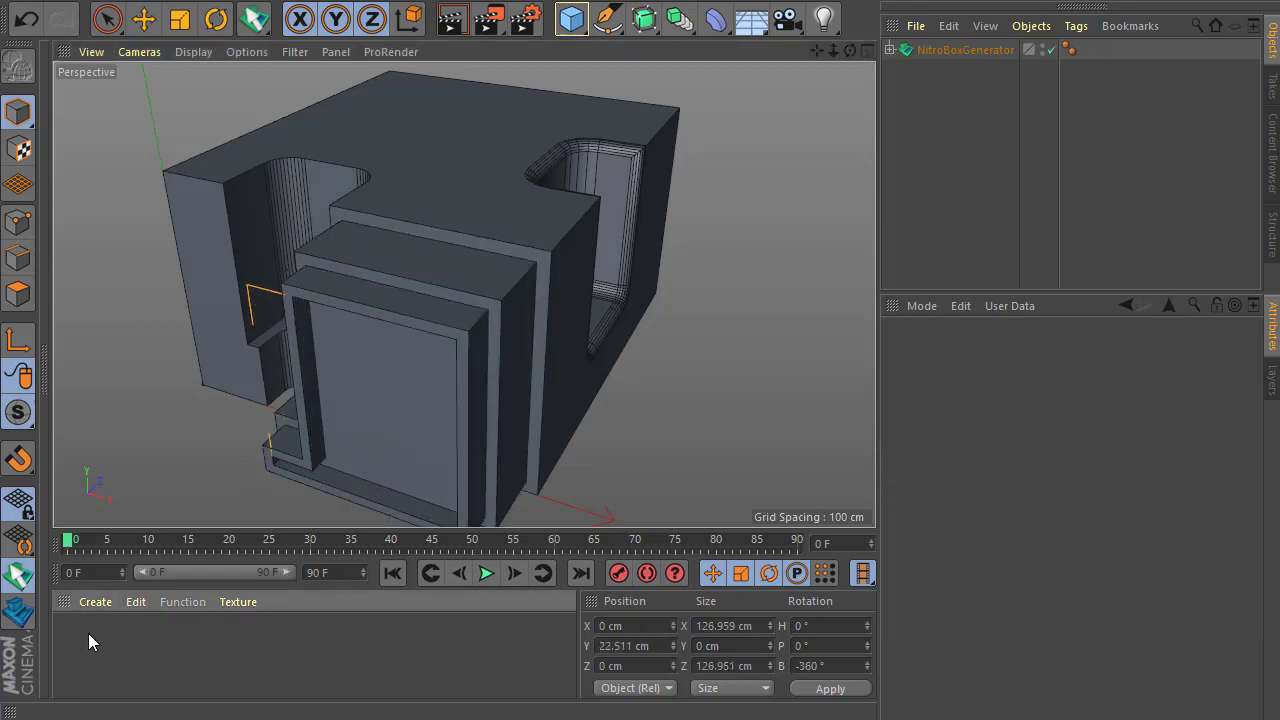
double_click(76, 638)
left_click(847, 223)
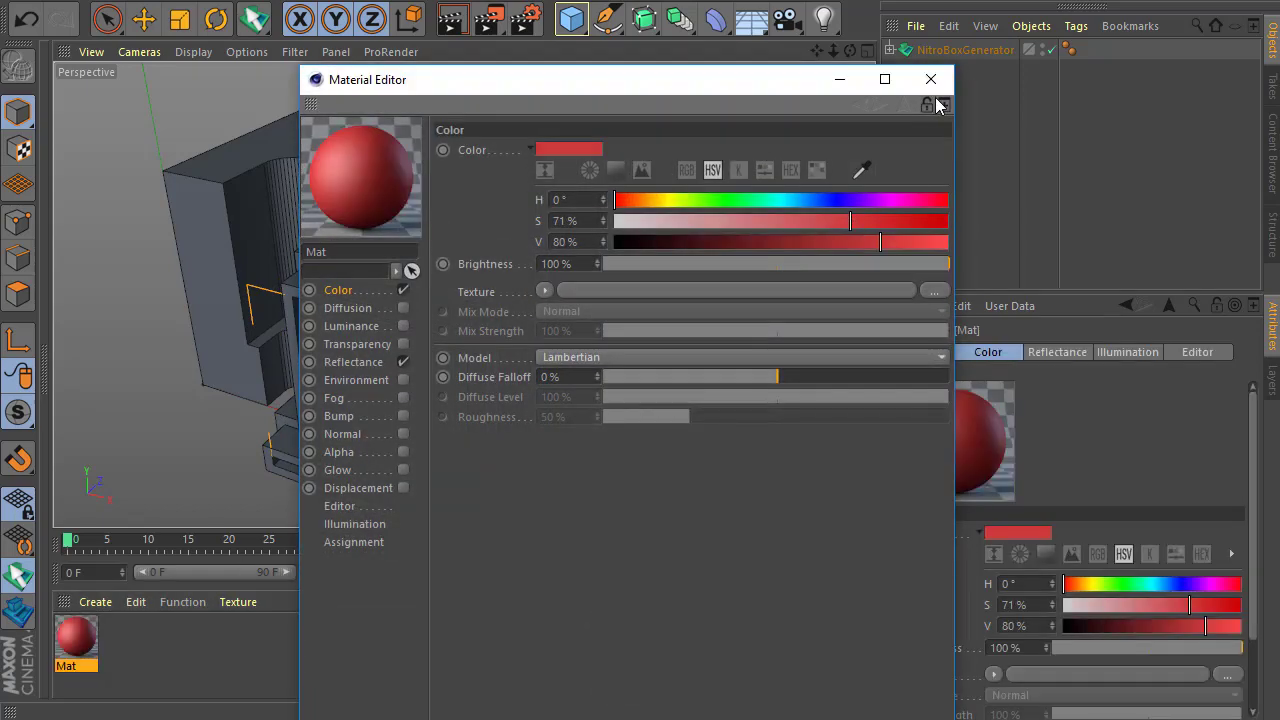
left_click(931, 80)
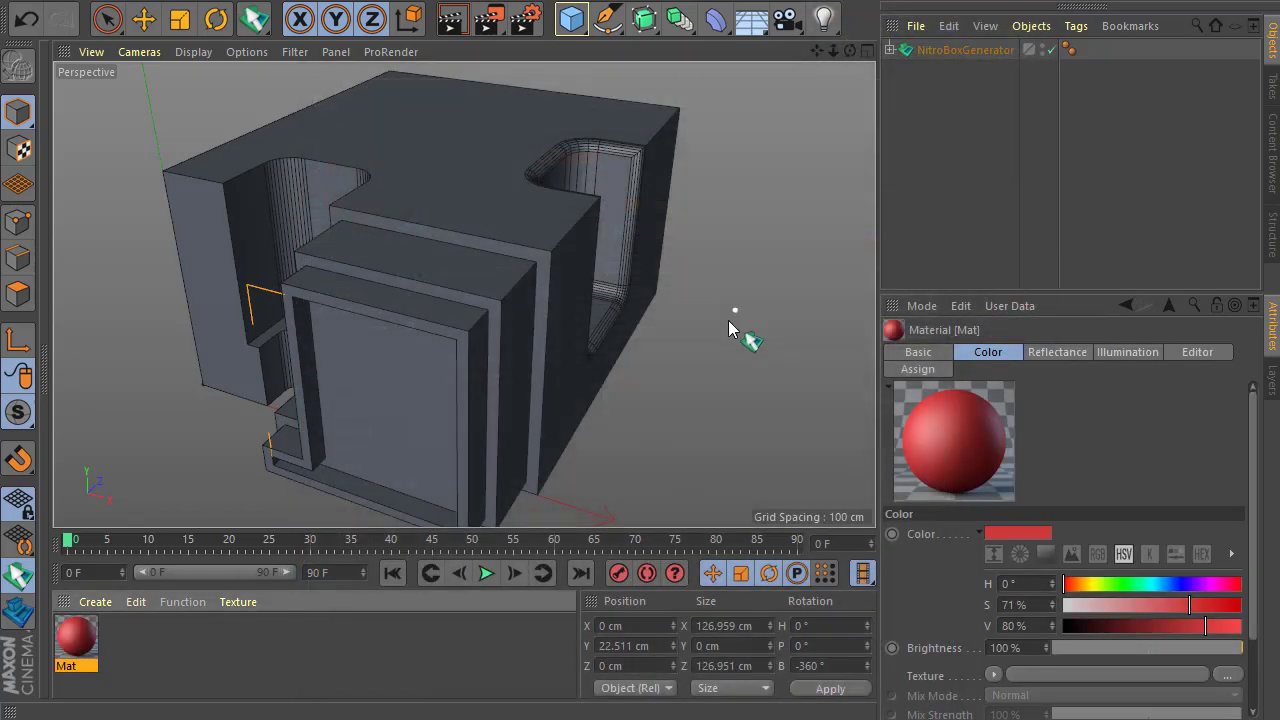
Sink inset panels with the red material into the notched side face and into the narrow front face beside the stepped extrusion
left_click_drag(737, 329, 521, 380, "alt")
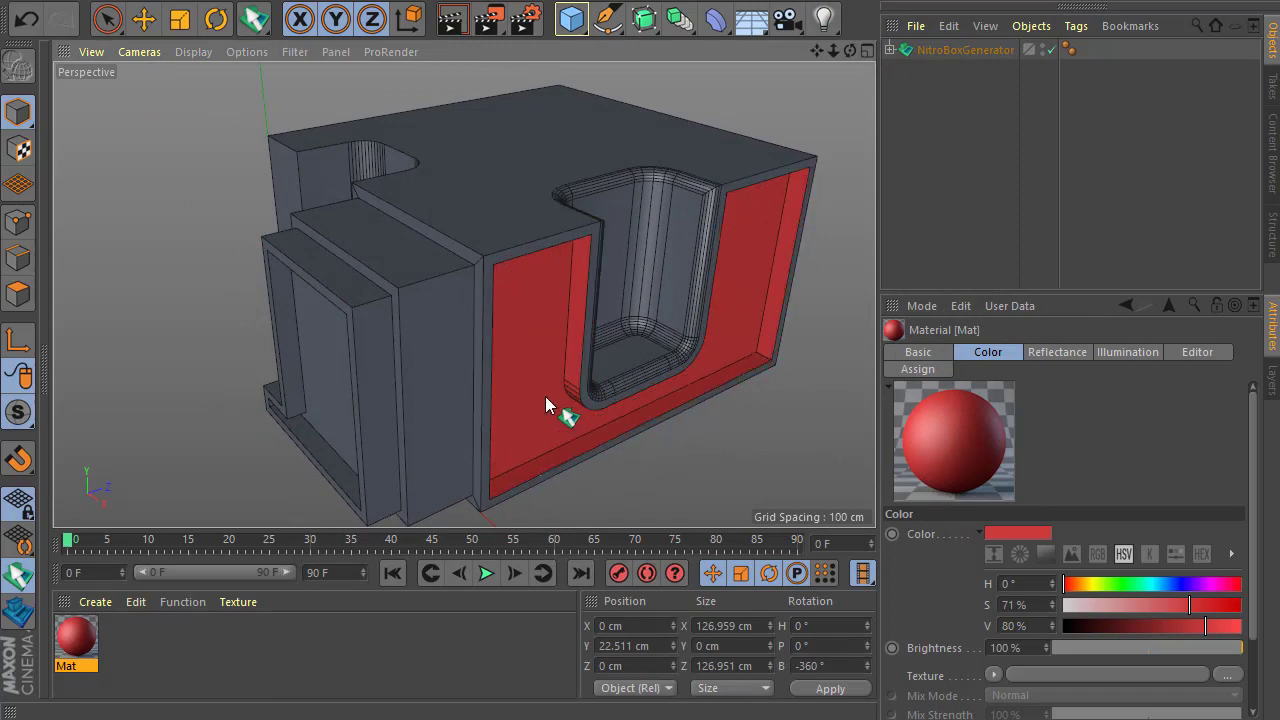
left_click(545, 396)
left_click_drag(535, 428, 565, 462, "alt")
scroll(310, 378, "up", 5)
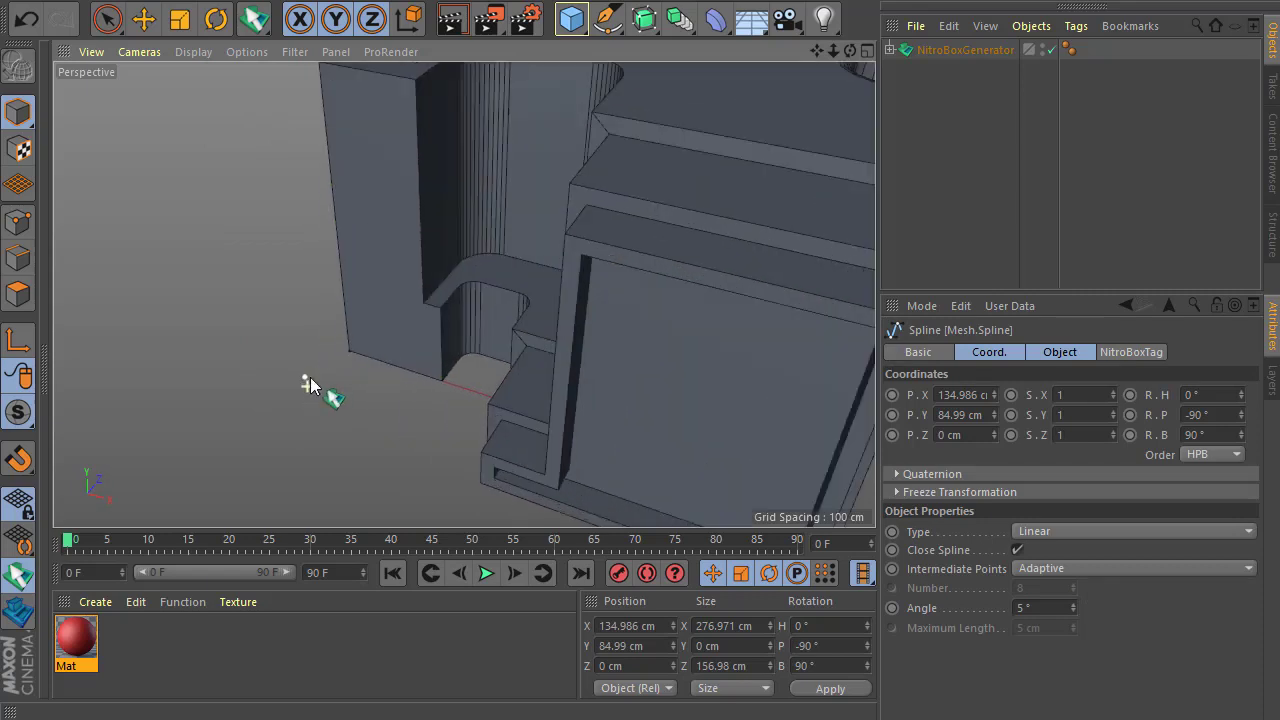
left_click(366, 287)
mouse_move(356, 286)
left_mouse_down()
mouse_move(368, 291)
mouse_move(279, 340)
mouse_move(302, 333)
mouse_move(269, 335)
mouse_move(315, 331)
mouse_move(266, 338)
mouse_move(305, 332)
mouse_move(271, 338)
mouse_move(385, 273)
left_mouse_up()
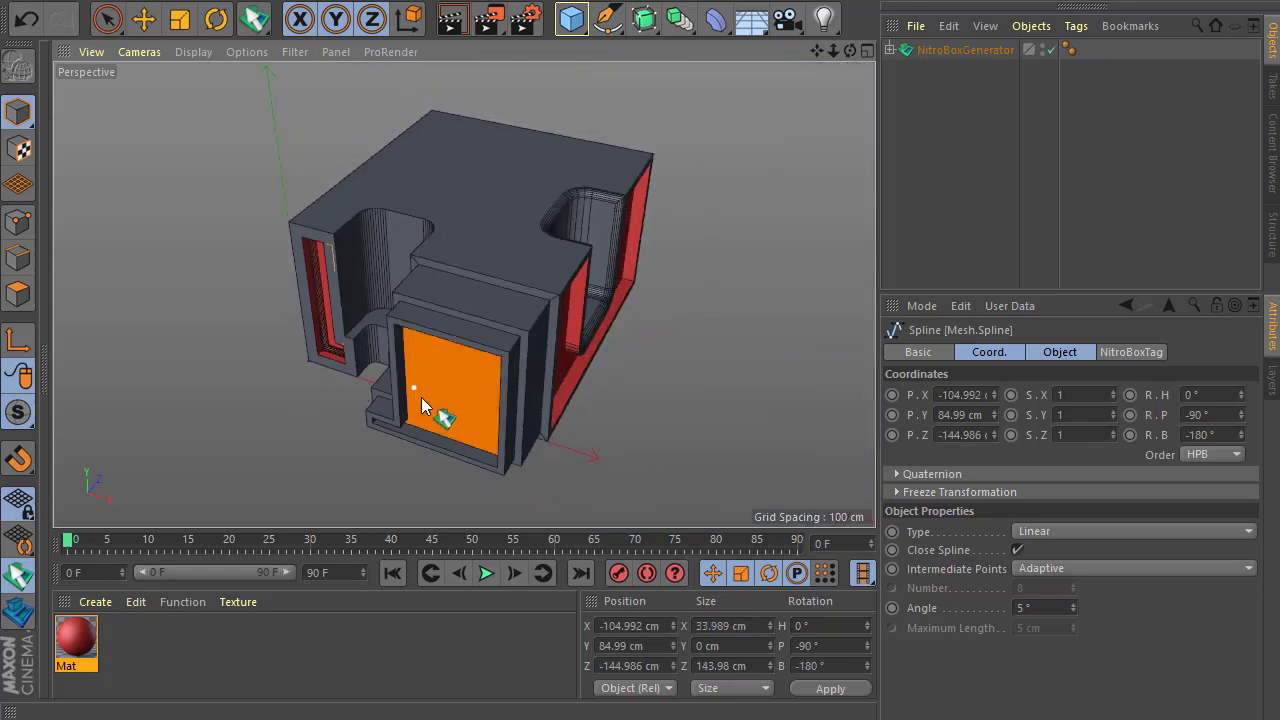
Extrude the block's top face upward as a slightly inset layer in the red material
left_click_drag(421, 397, 318, 452, "alt")
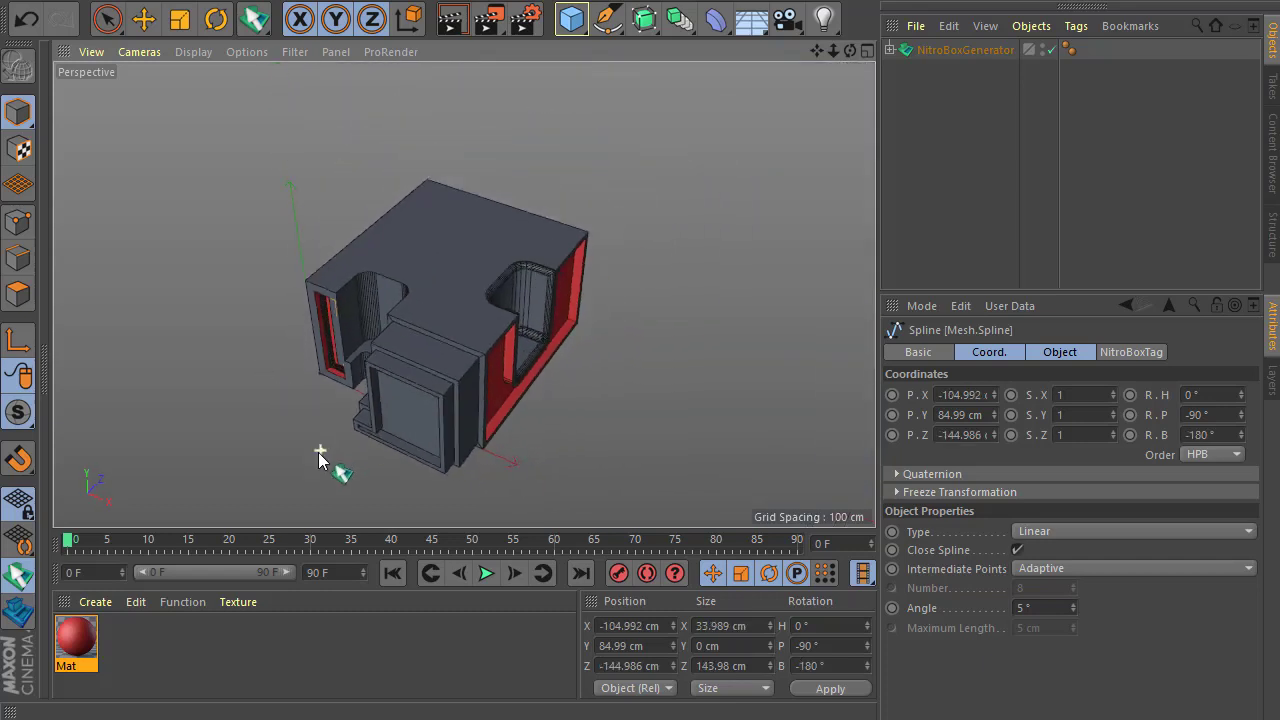
right_click_drag(318, 452, 391, 317, "alt")
left_click_drag(391, 317, 343, 322)
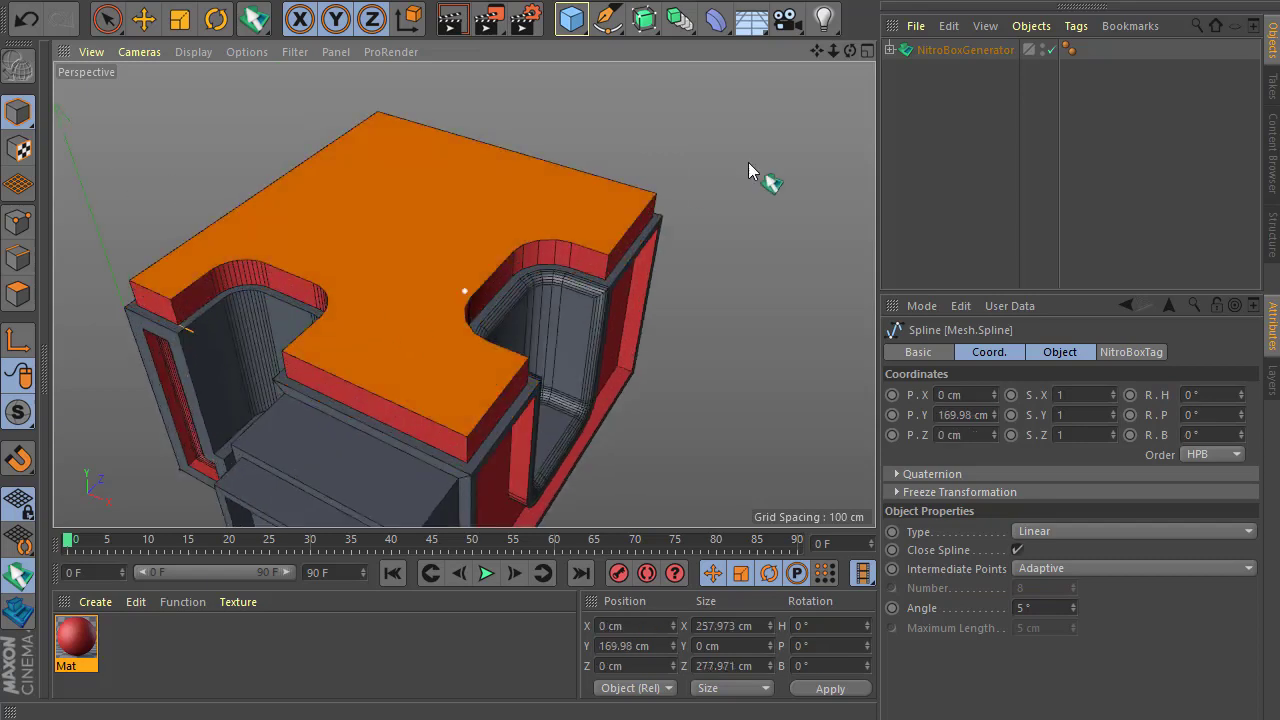
Expand the NitroBoxGenerator hierarchy down to its splines and switch to point editing
left_click(889, 49)
left_click(899, 70)
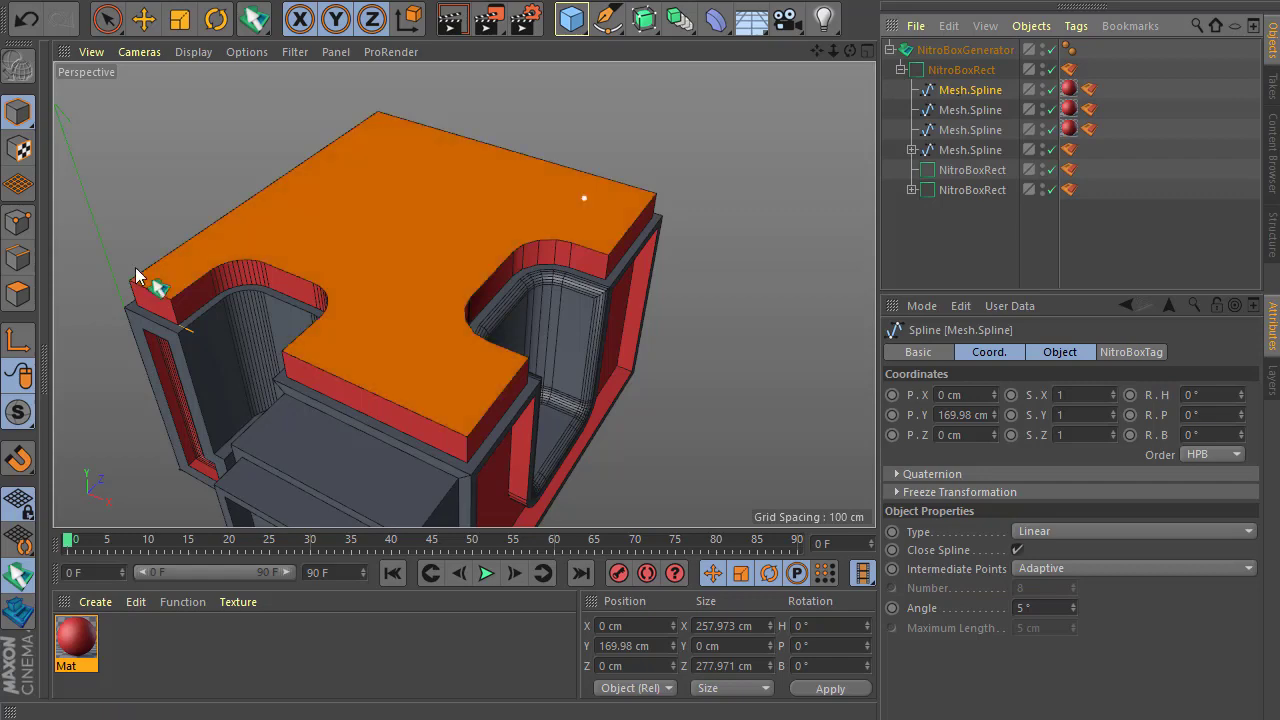
left_click(18, 222)
Try to chamfer all points of the red top layer's spline with a radius of 7.32 cm
scroll(169, 343, "up", 2)
key("ctrl+a")
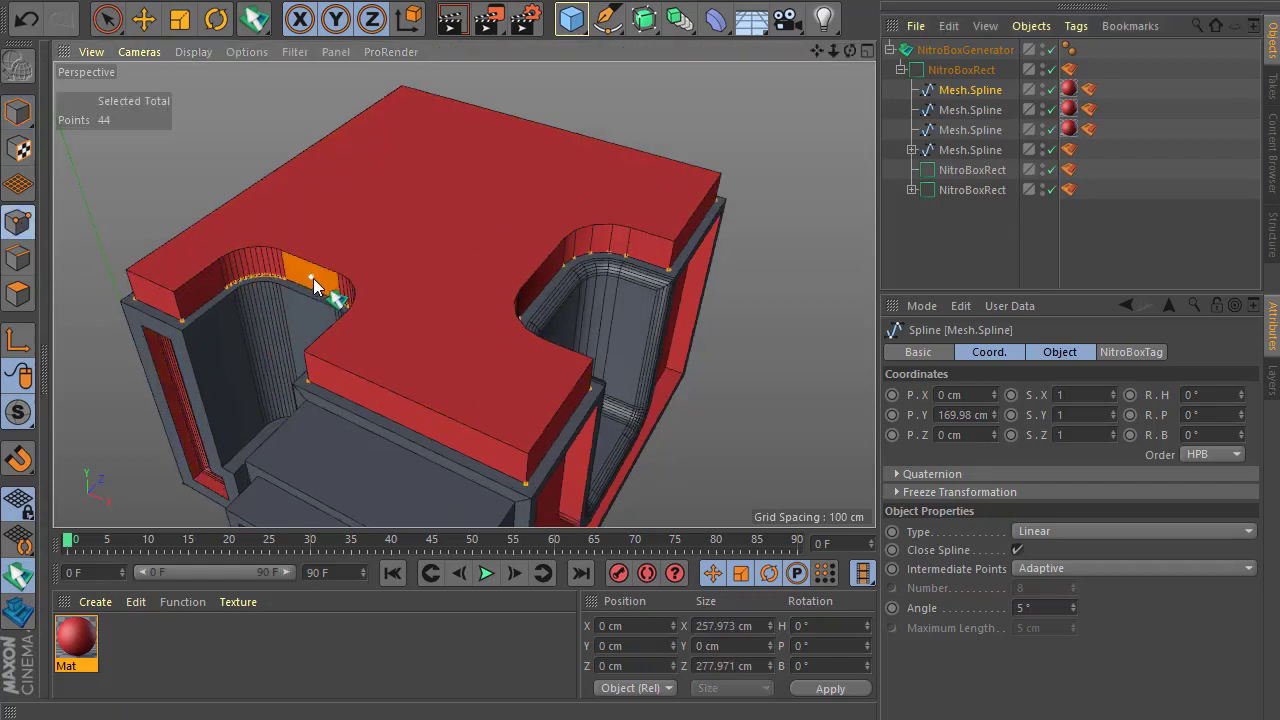
right_click(425, 249)
left_click(519, 625)
left_click_drag(519, 400, 576, 400)
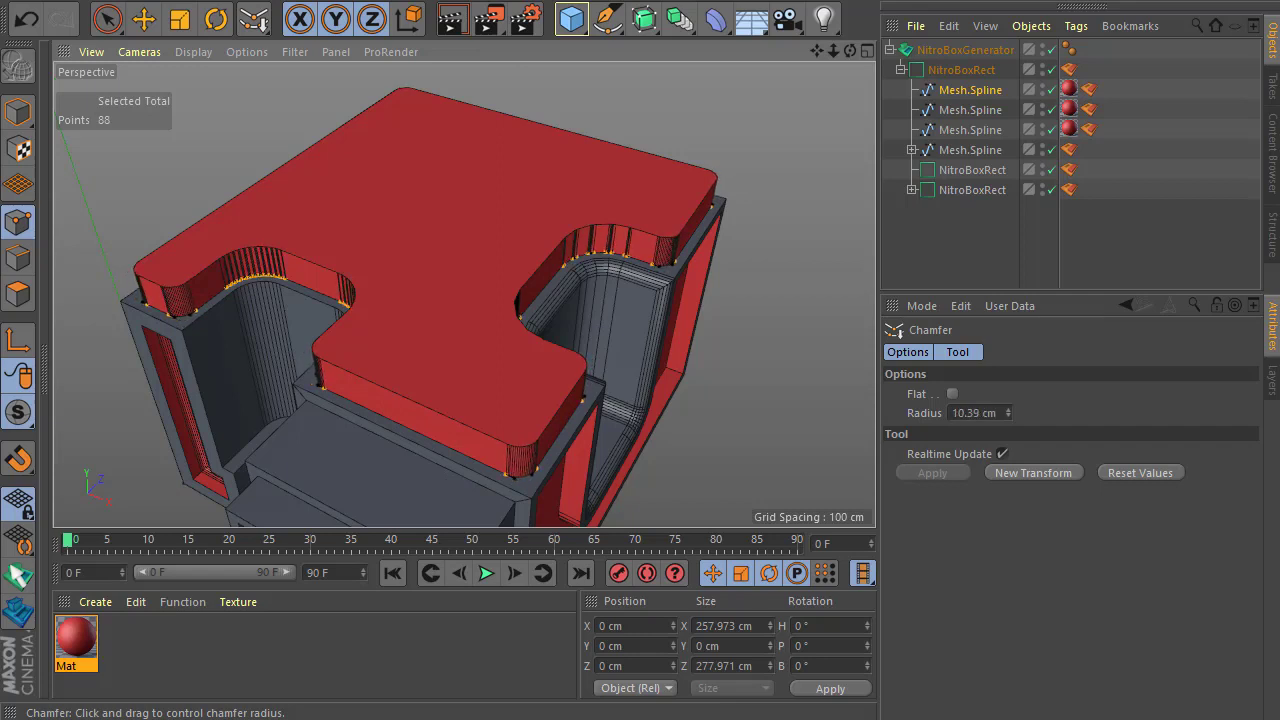
left_click_drag(636, 460, 599, 460)
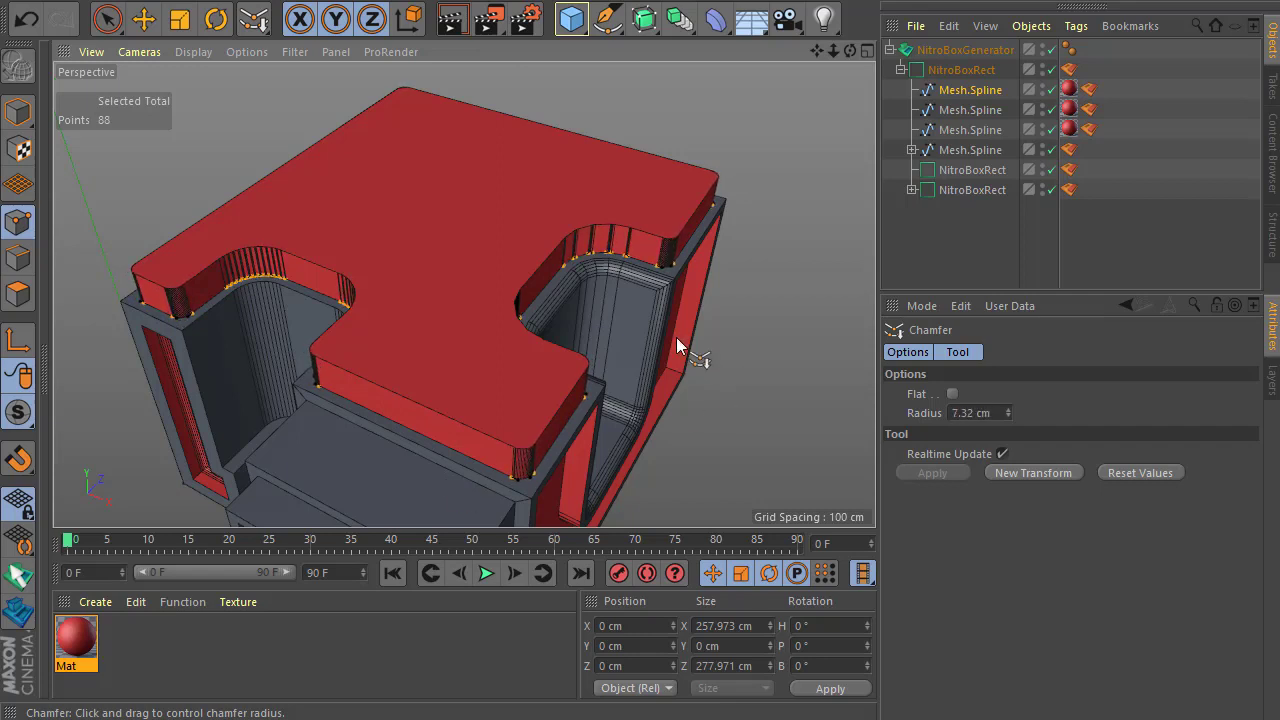
key("ctrl+z")
Select only the top layer's five outer corner points and chamfer them with a radius of 8.78 cm
left_click(108, 18)
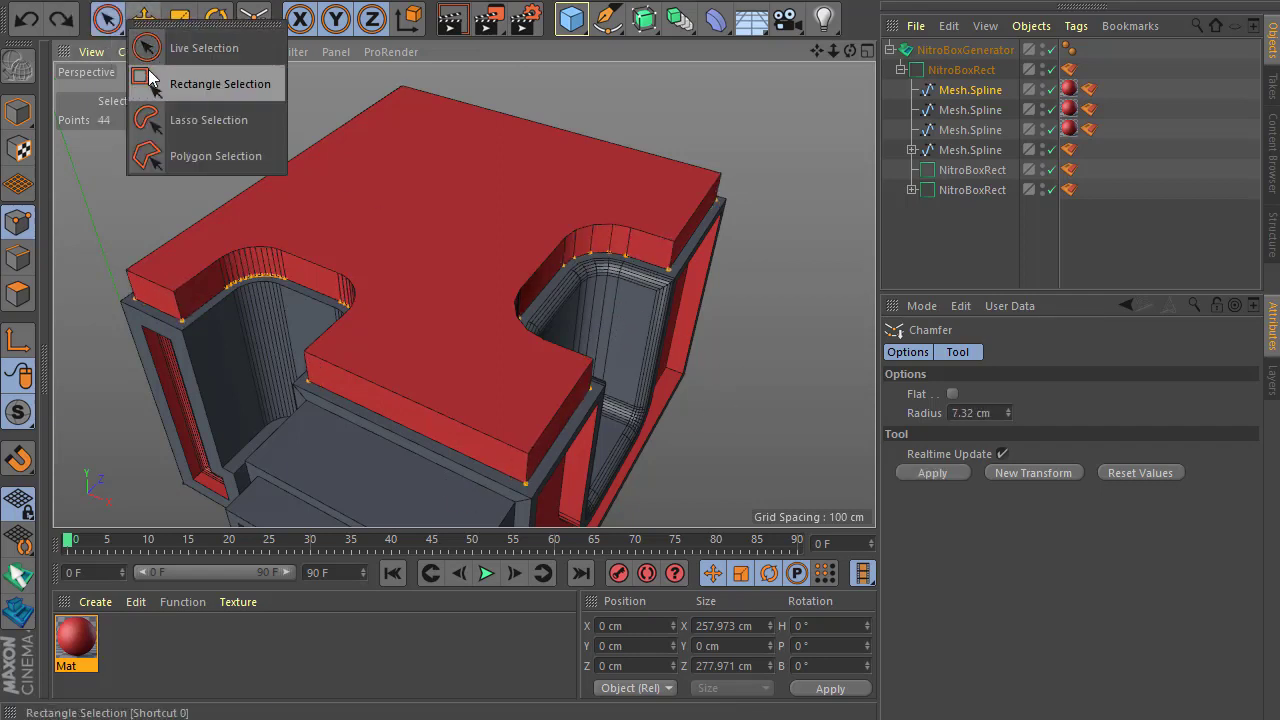
left_click(170, 80)
left_click_drag(692, 153, 711, 273)
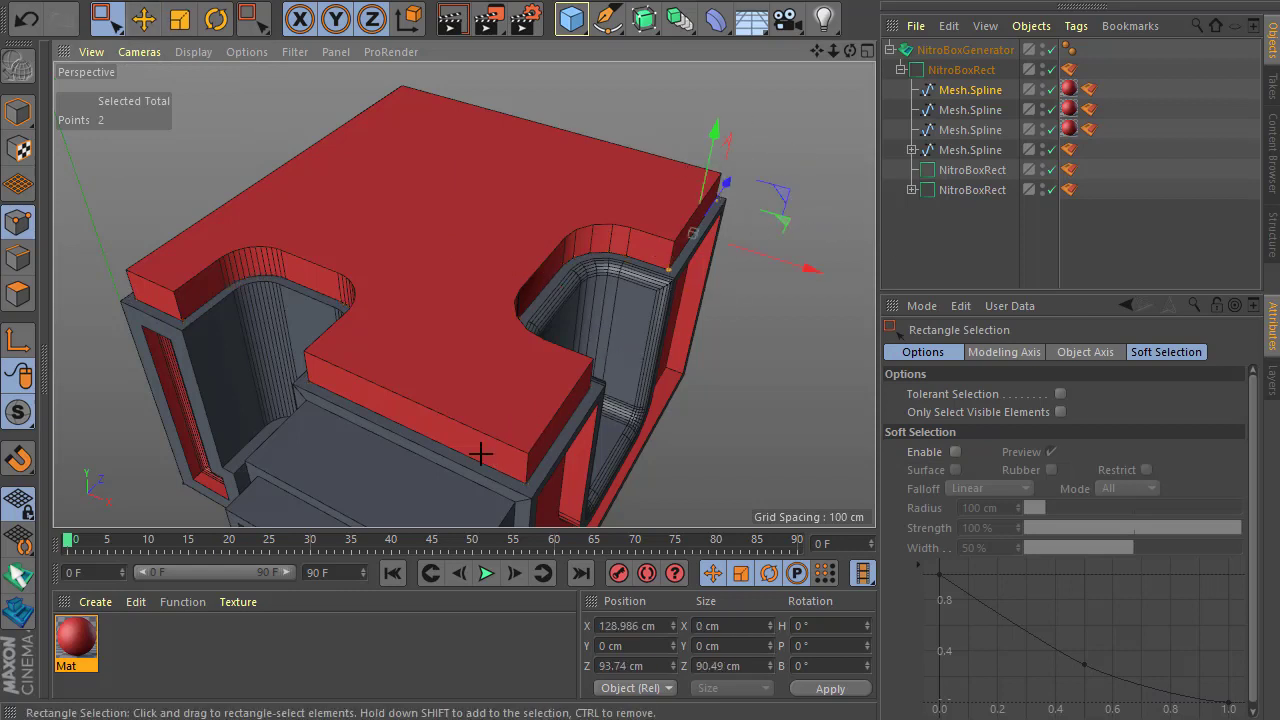
left_click_drag(480, 453, 585, 515, "shift")
left_click_drag(141, 311, 142, 312, "shift")
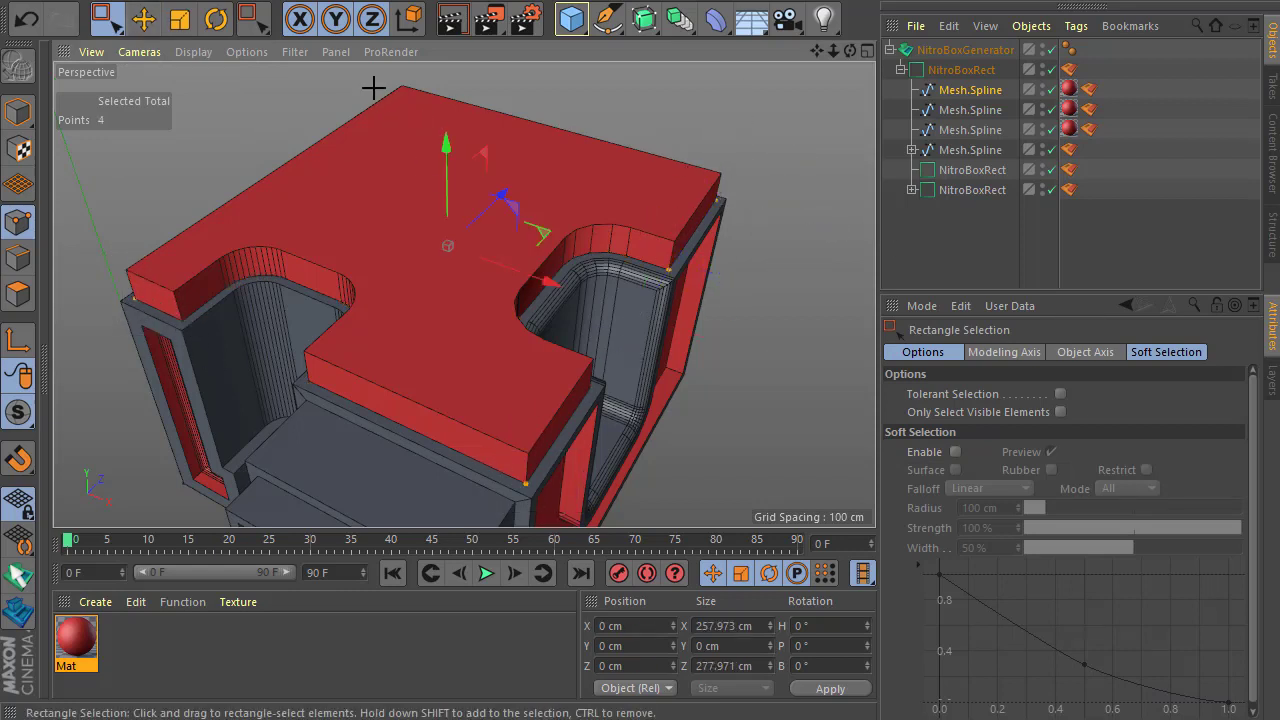
right_click(463, 314)
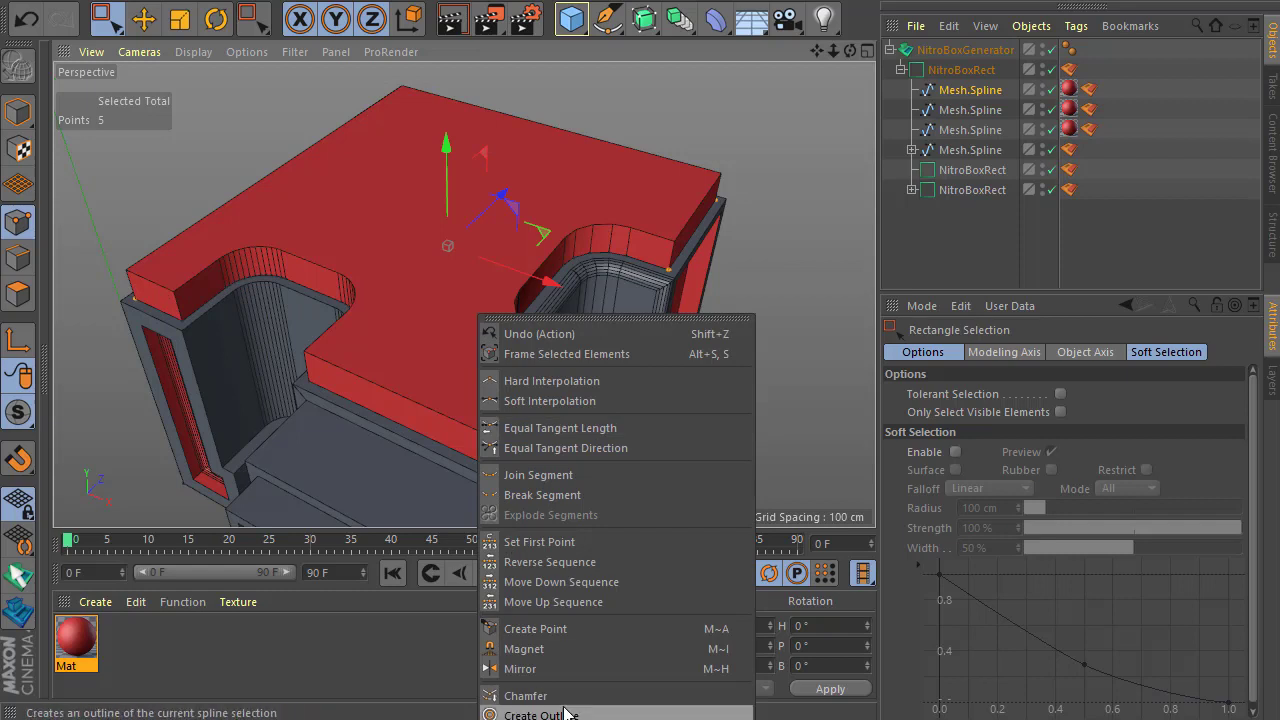
left_click(530, 694)
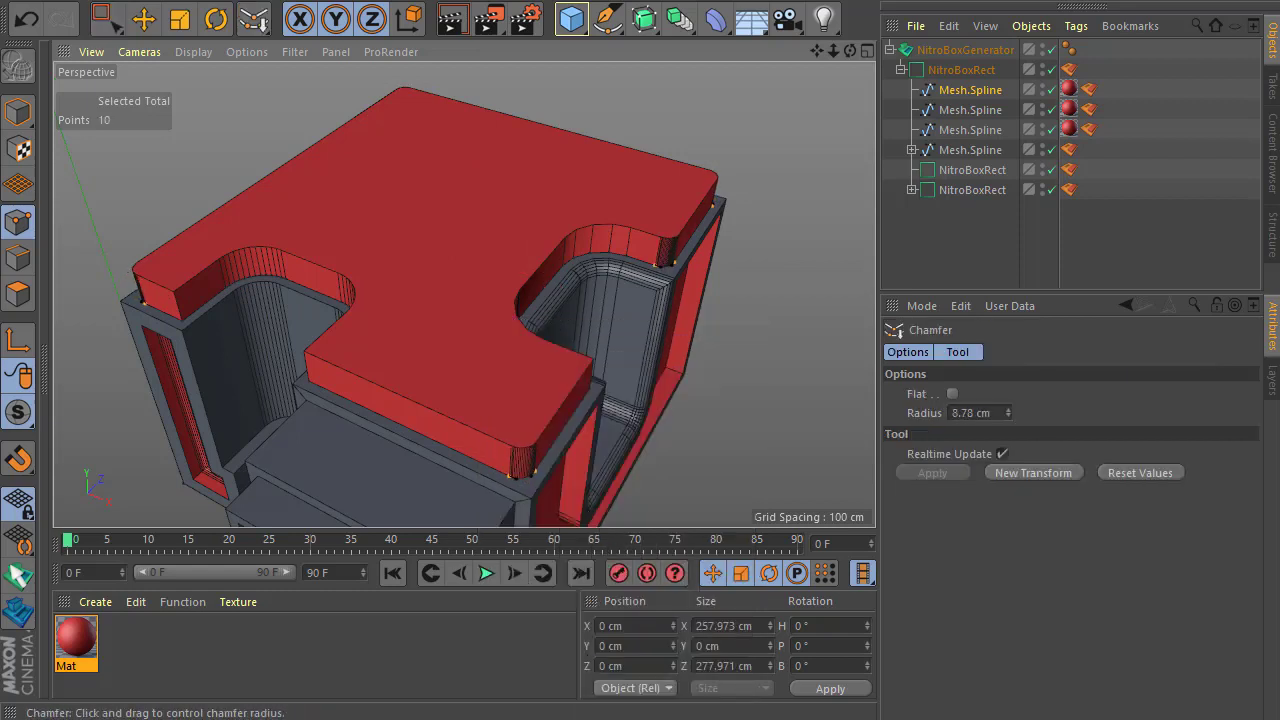
With the NitroBox tool, reshape the top layer by moving an outline point at its rear corner inward along the back edge
left_click(18, 575)
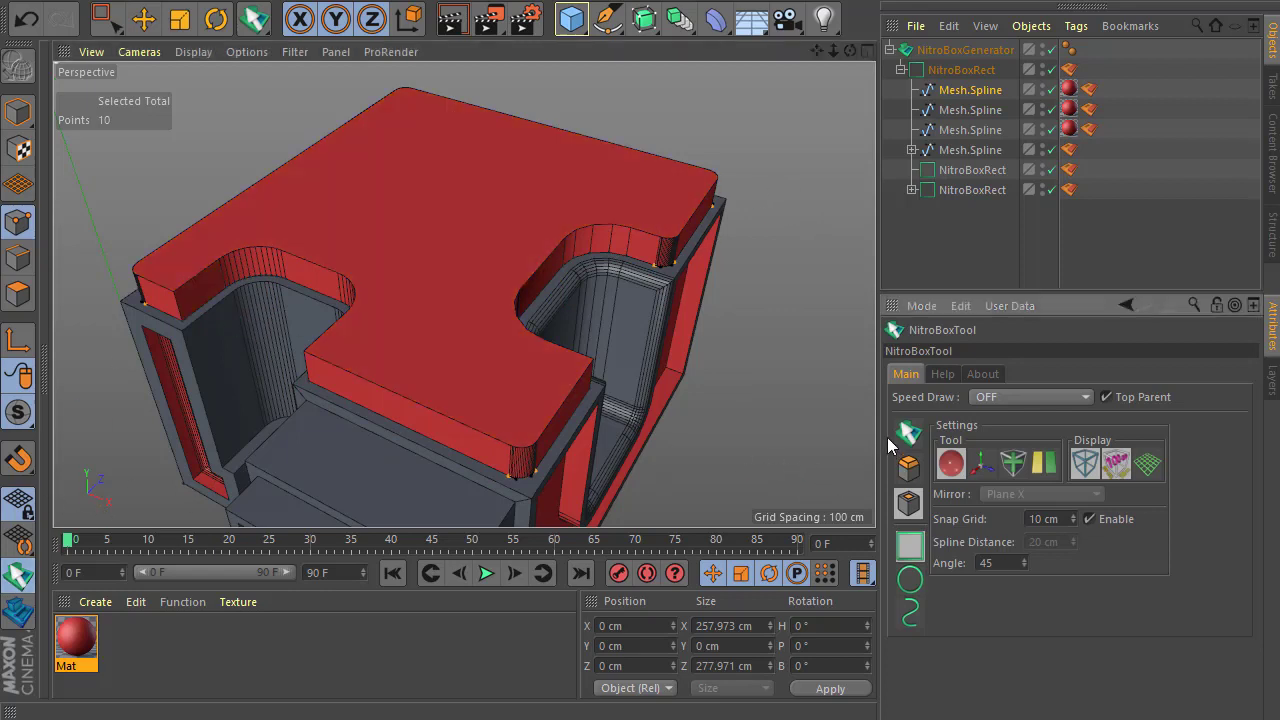
left_click_drag(687, 238, 670, 218)
left_click_drag(397, 325, 440, 515, "alt")
scroll(300, 223, "up", 4)
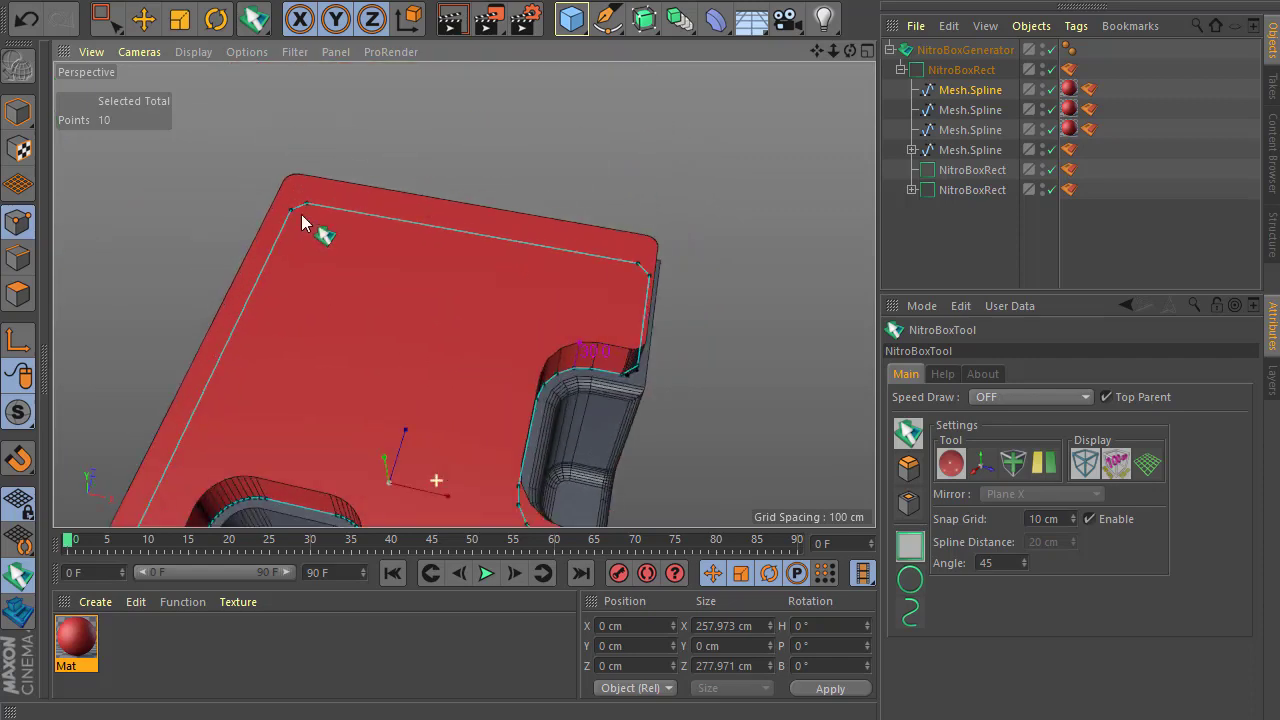
left_click_drag(307, 202, 346, 234)
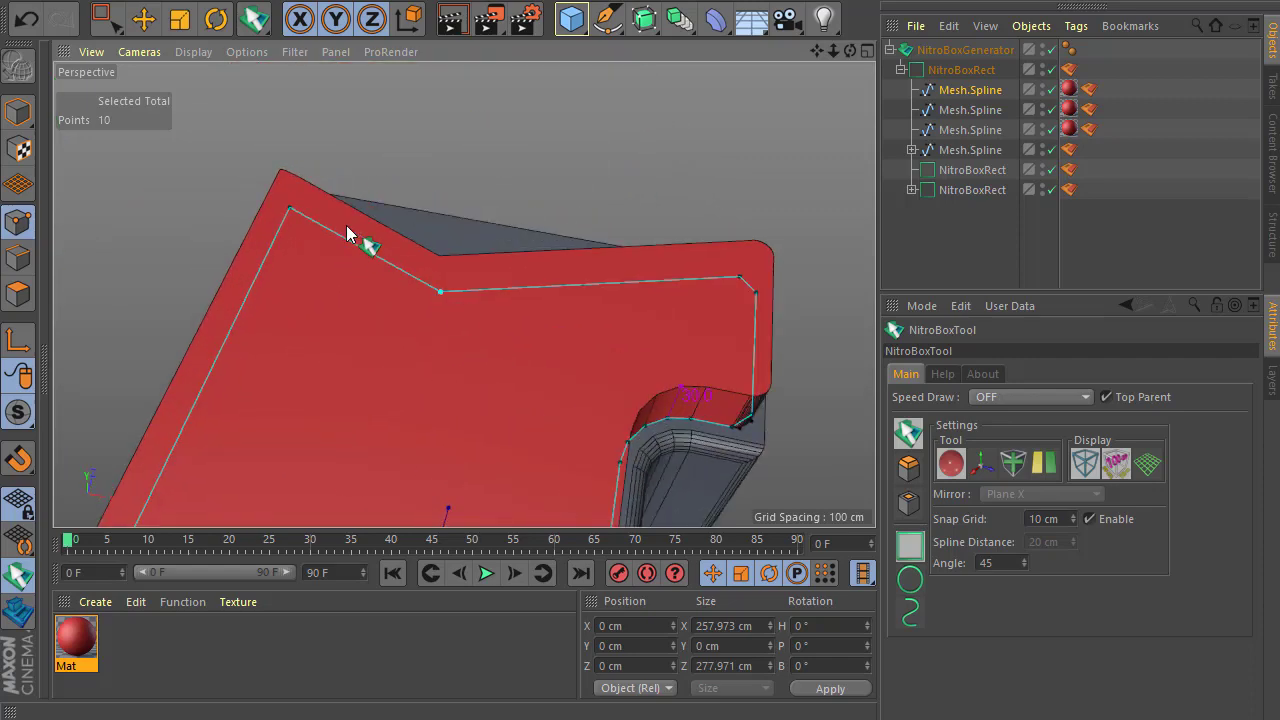
Examine the reshaped top layer and its rounded corners from different distances, with the NitroBox tool set to spline drawing
scroll(294, 220, "down", 6)
left_click_drag(319, 190, 267, 240, "alt")
scroll(200, 386, "up", 2)
scroll(194, 377, "down", 2)
scroll(194, 377, "up", 2)
scroll(303, 357, "down", 1)
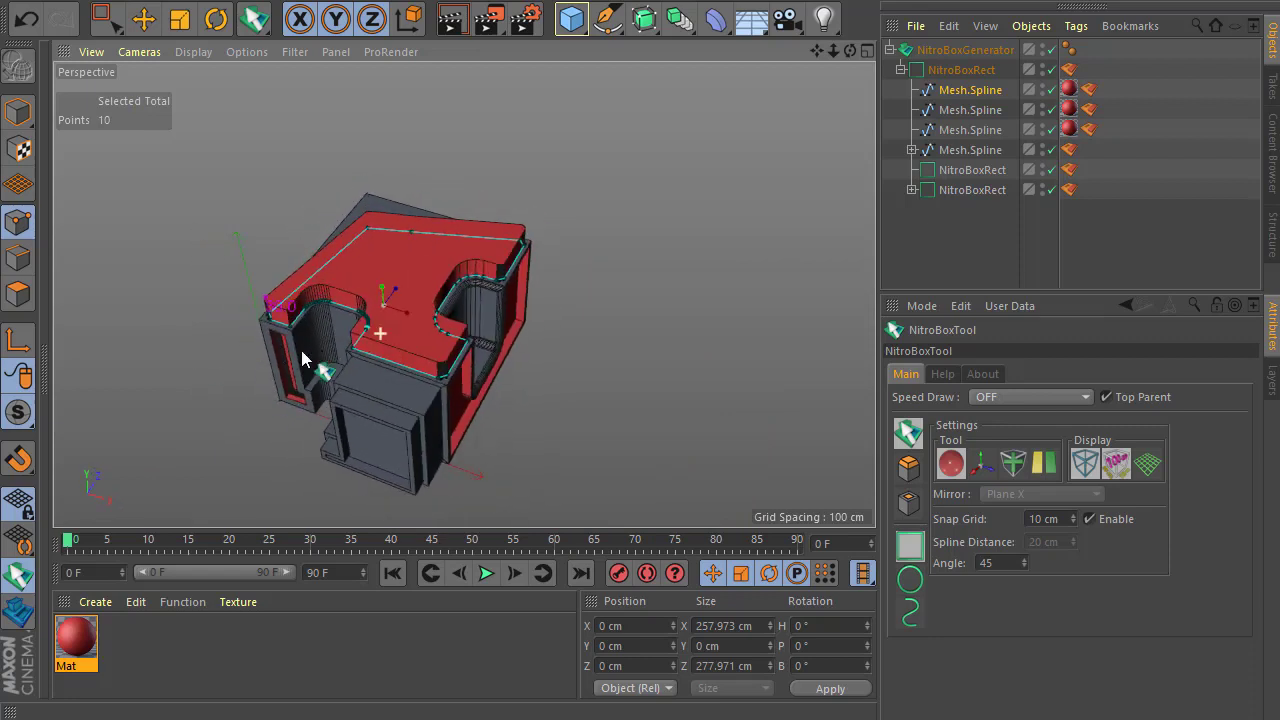
scroll(303, 357, "up", 1)
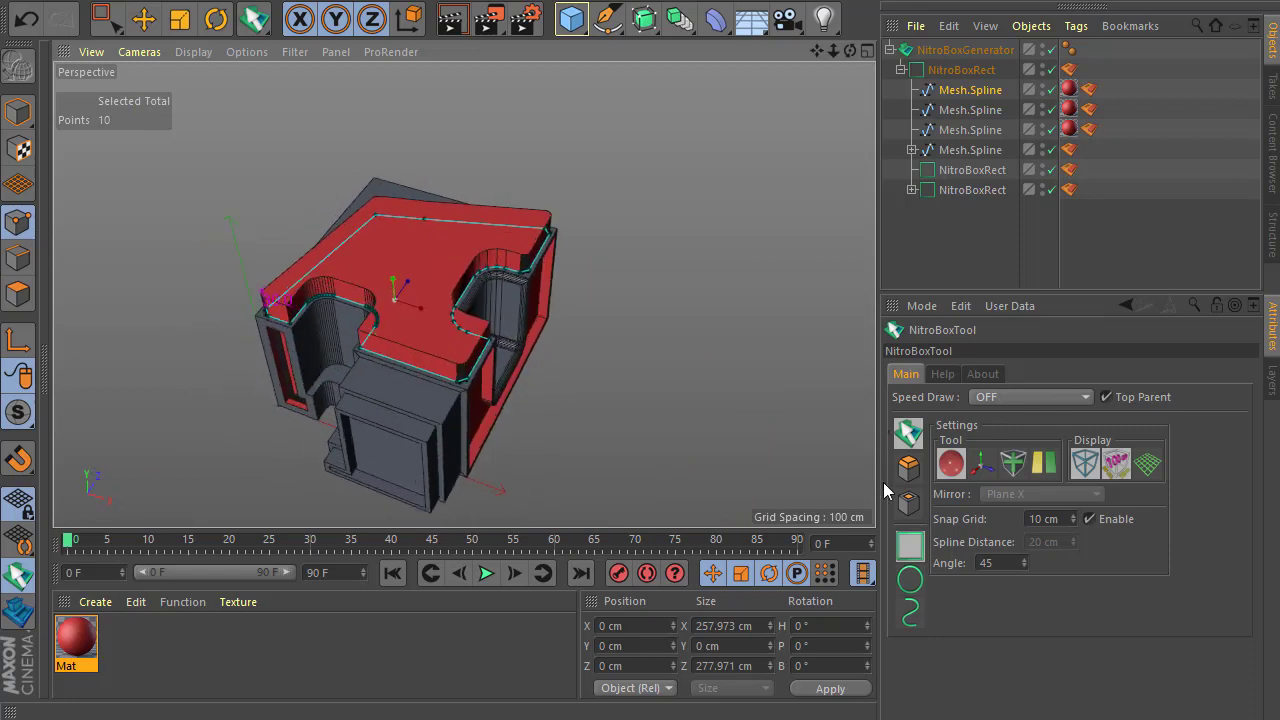
left_click(905, 616)
scroll(343, 403, "up", 2)
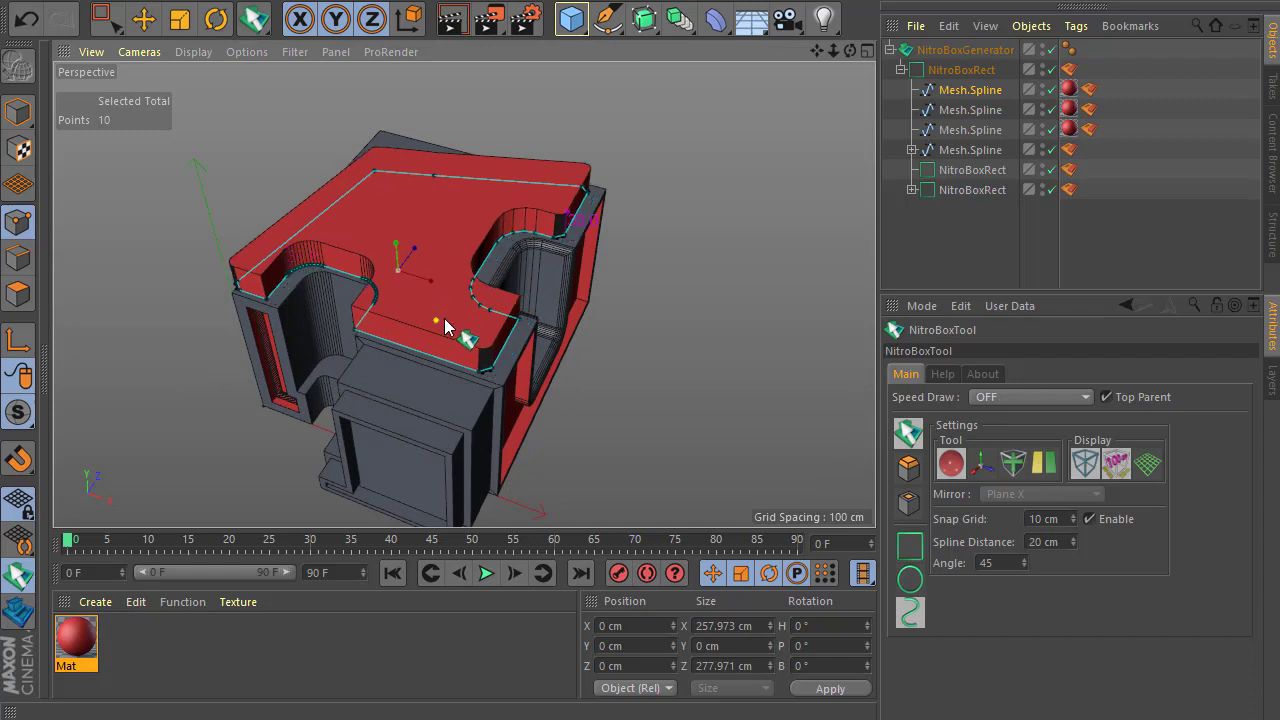
scroll(457, 294, "up", 2)
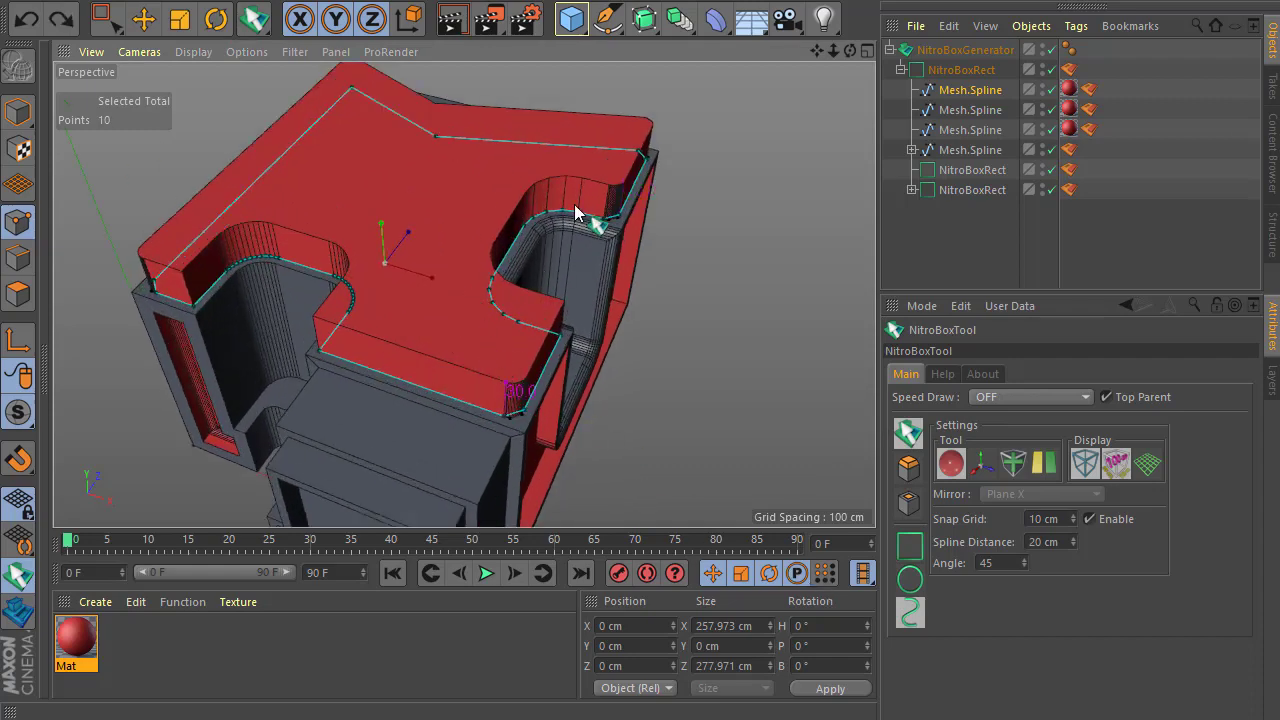
scroll(511, 381, "up", 3)
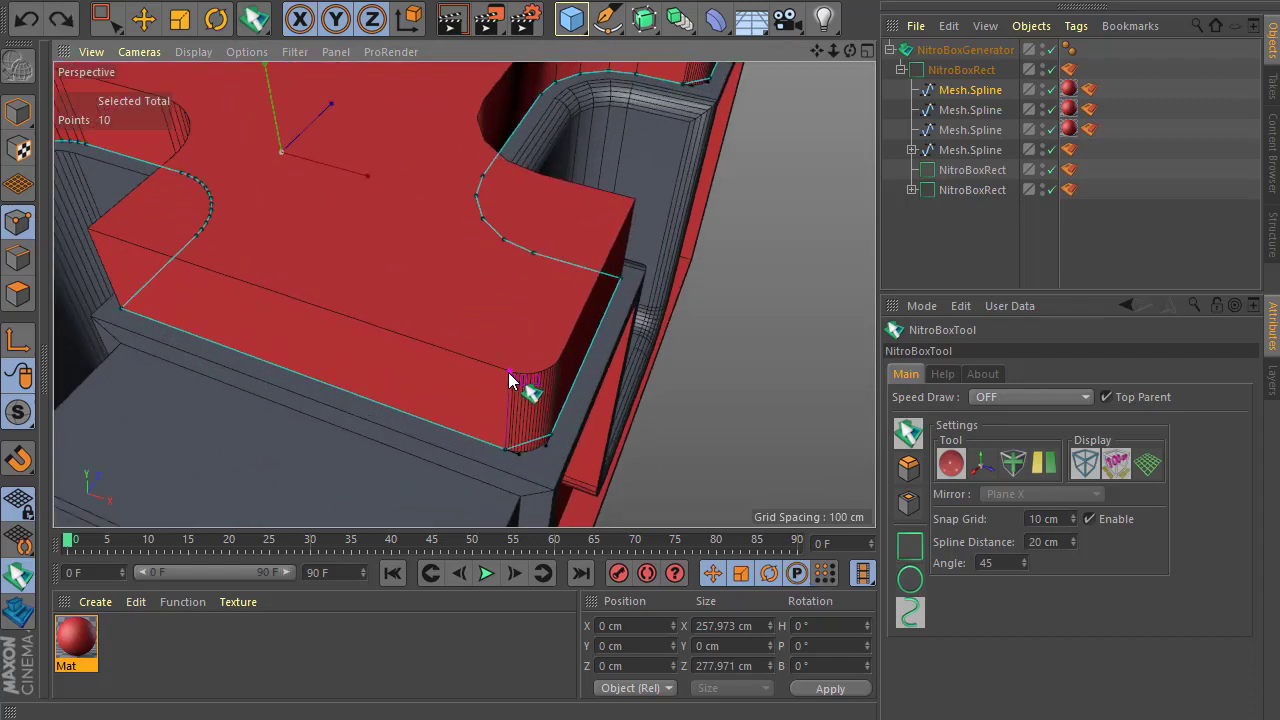
scroll(510, 380, "down", 5)
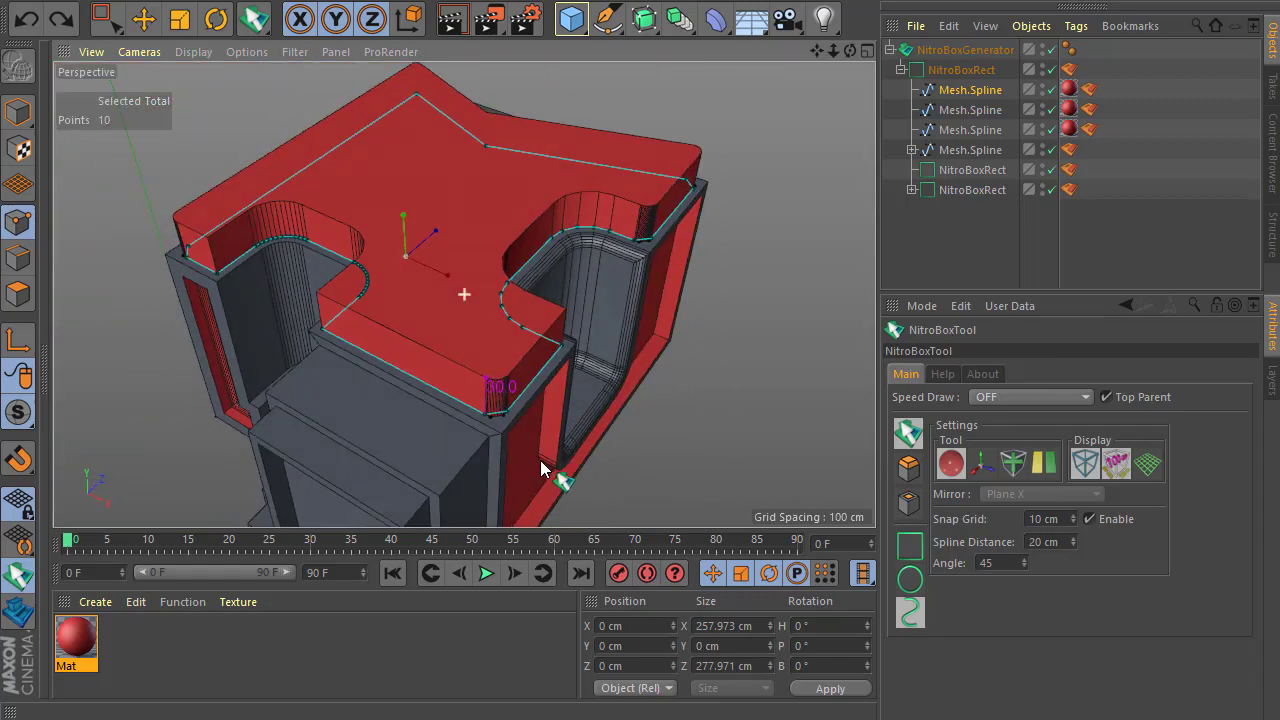
scroll(500, 445, "down", 3)
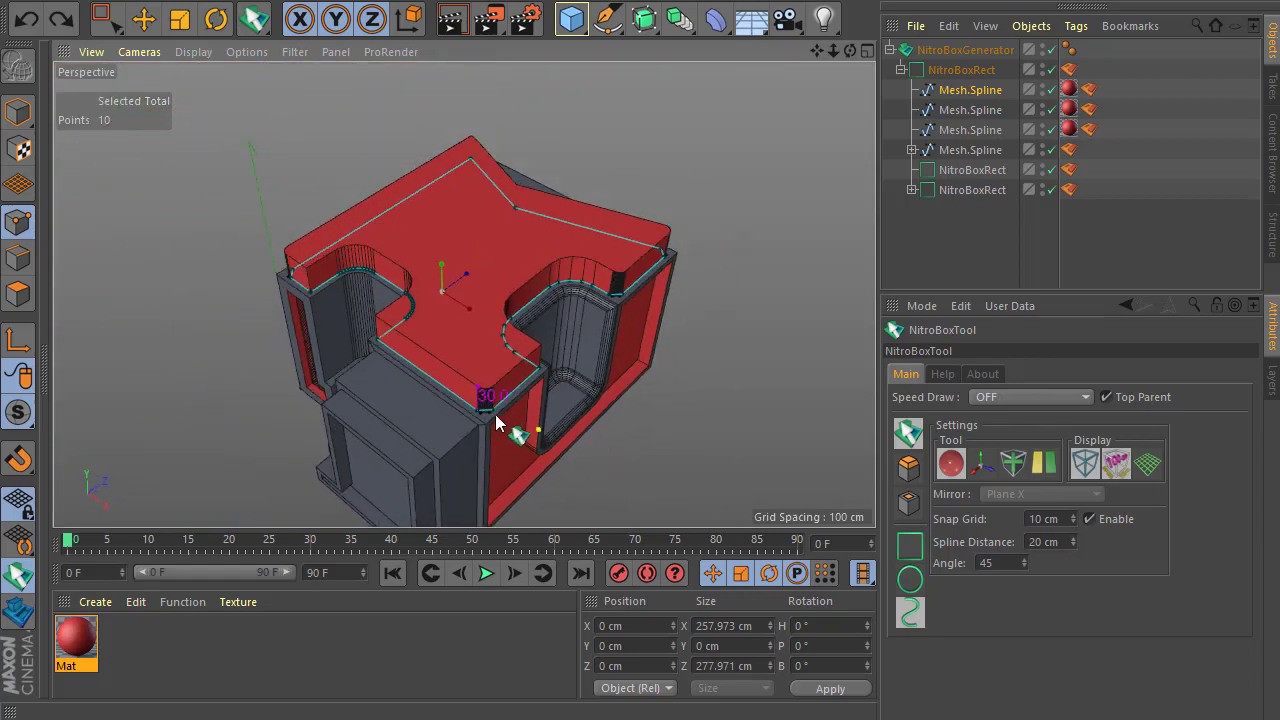
Delete all objects from the scene
key("ctrl+a")
key("Delete")
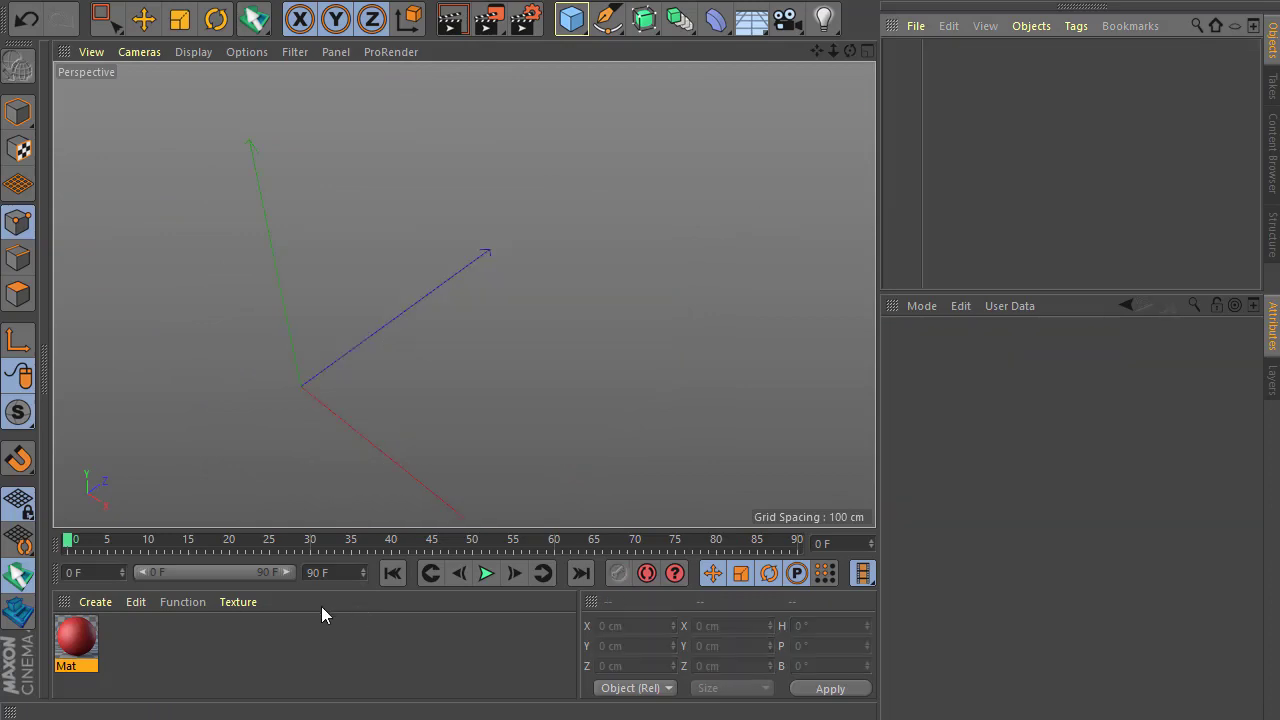
Create a second material and give it a saturated blue color with a hue of 218°
double_click(134, 637)
double_click(86, 633)
left_click(816, 200)
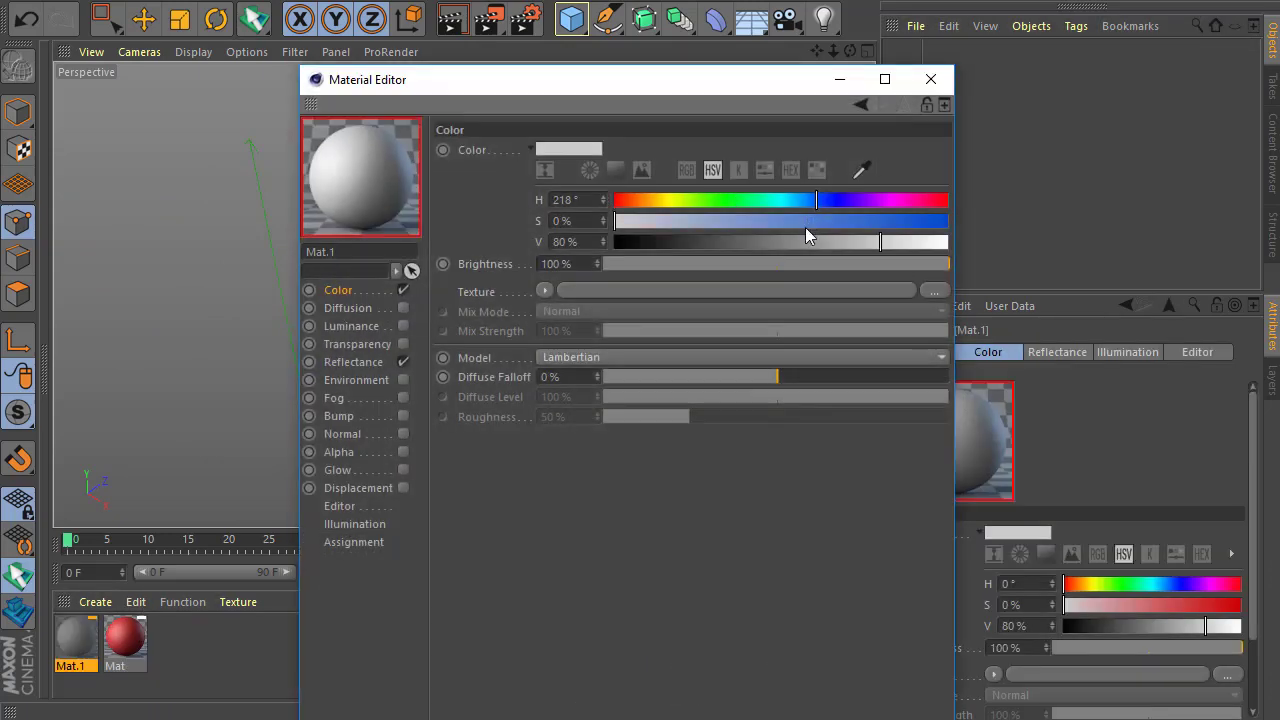
left_click(806, 228)
left_click(930, 79)
Create a third material and give it a yellow color with hue 44° and 63% saturation
double_click(338, 610)
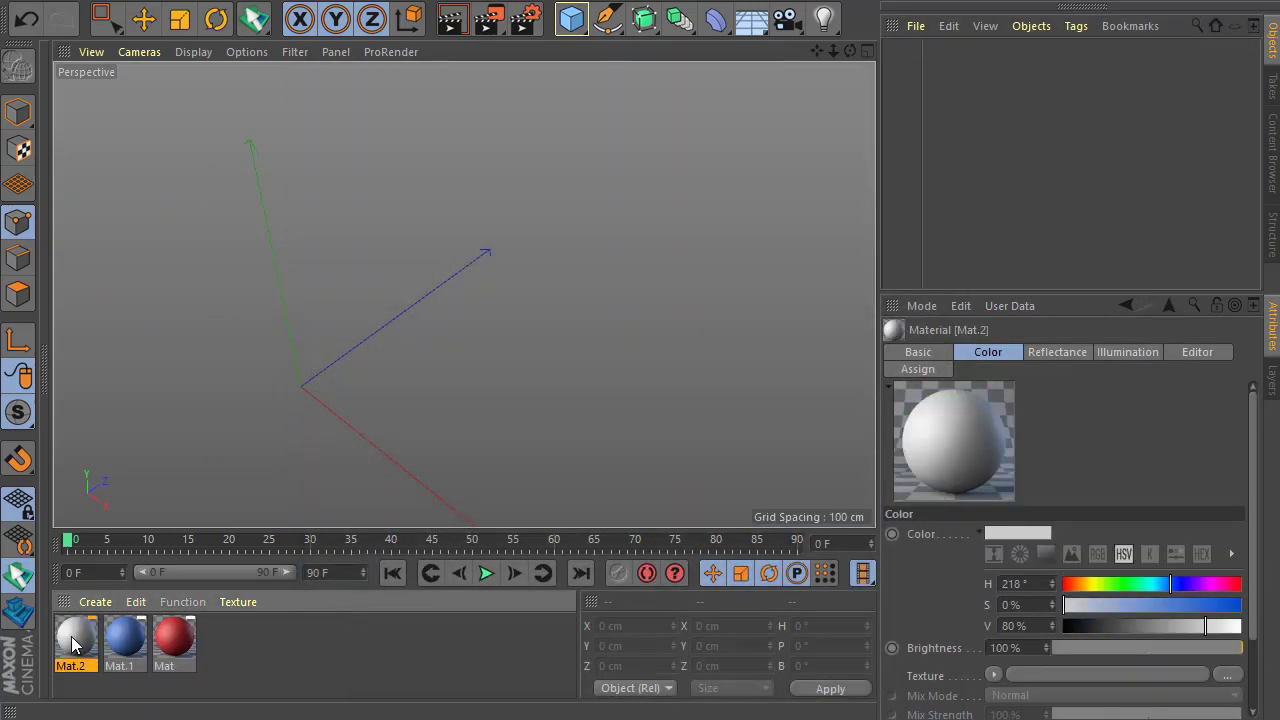
double_click(75, 640)
left_click(660, 200)
left_click(830, 220)
left_click(925, 79)
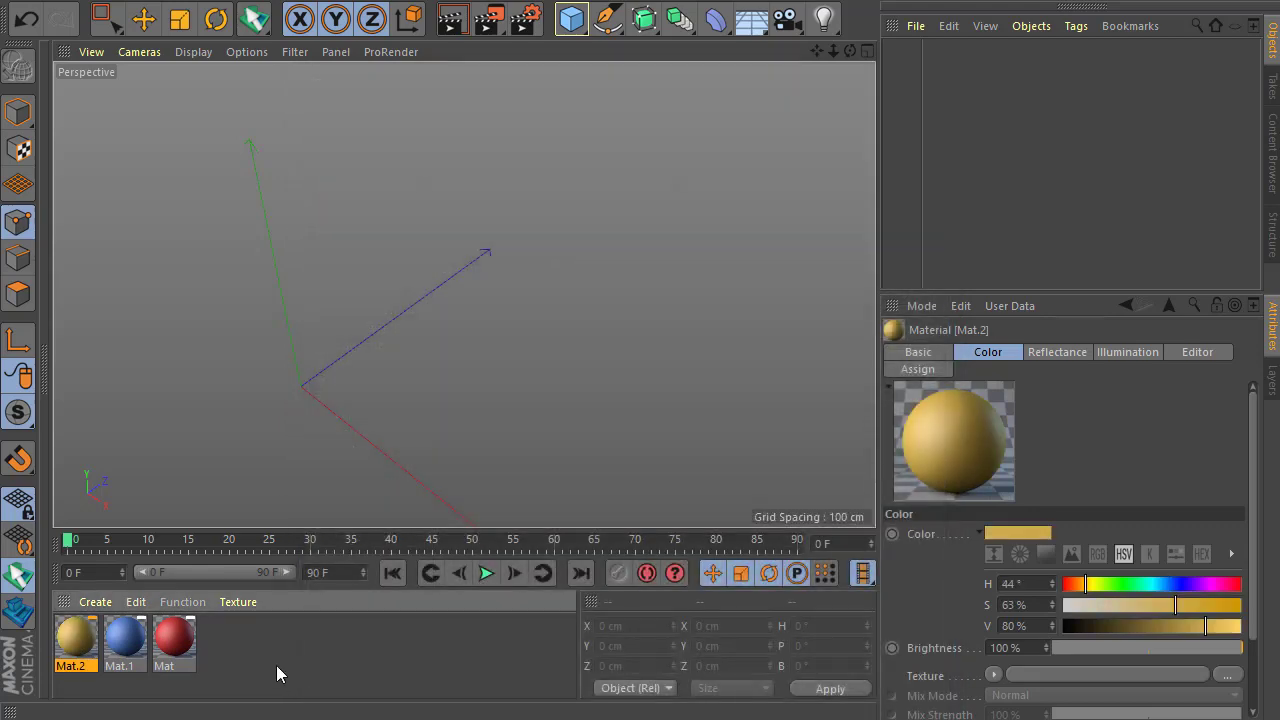
Create a fourth material and give it a green color with hue 129° and 57% saturation
double_click(277, 674)
double_click(76, 640)
left_click(733, 200)
left_click(804, 220)
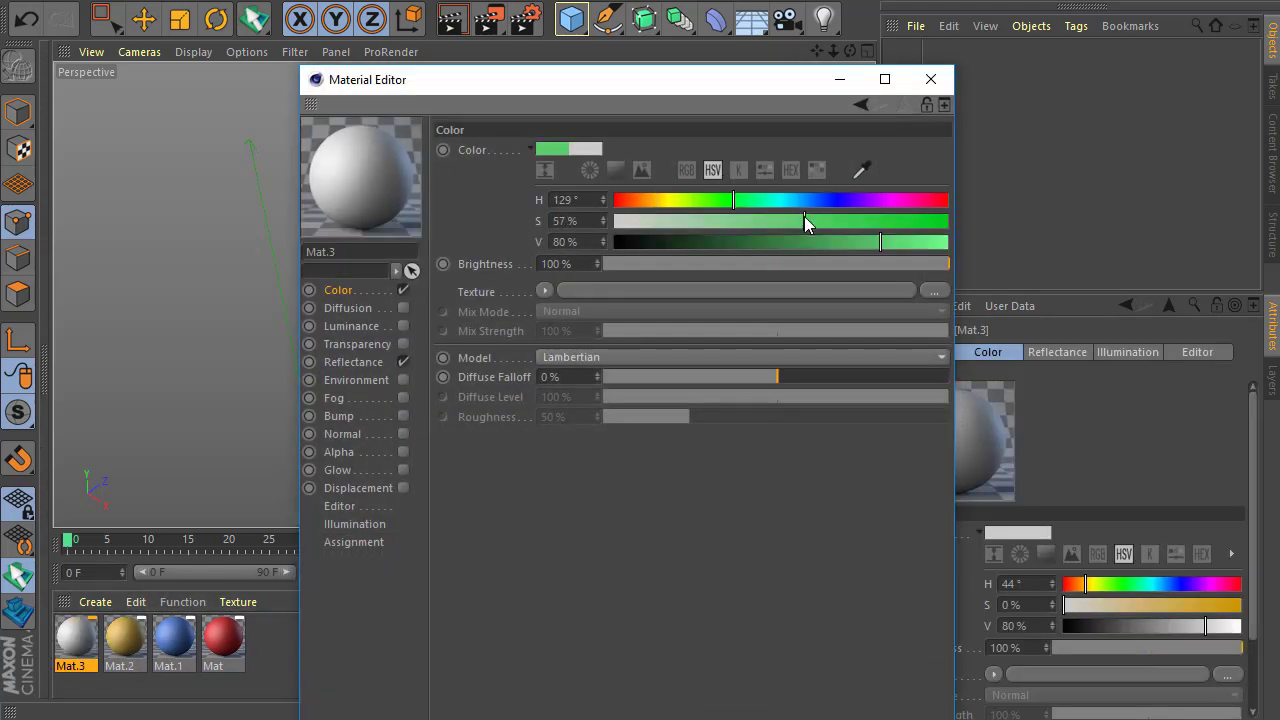
left_click(930, 79)
left_click(297, 400)
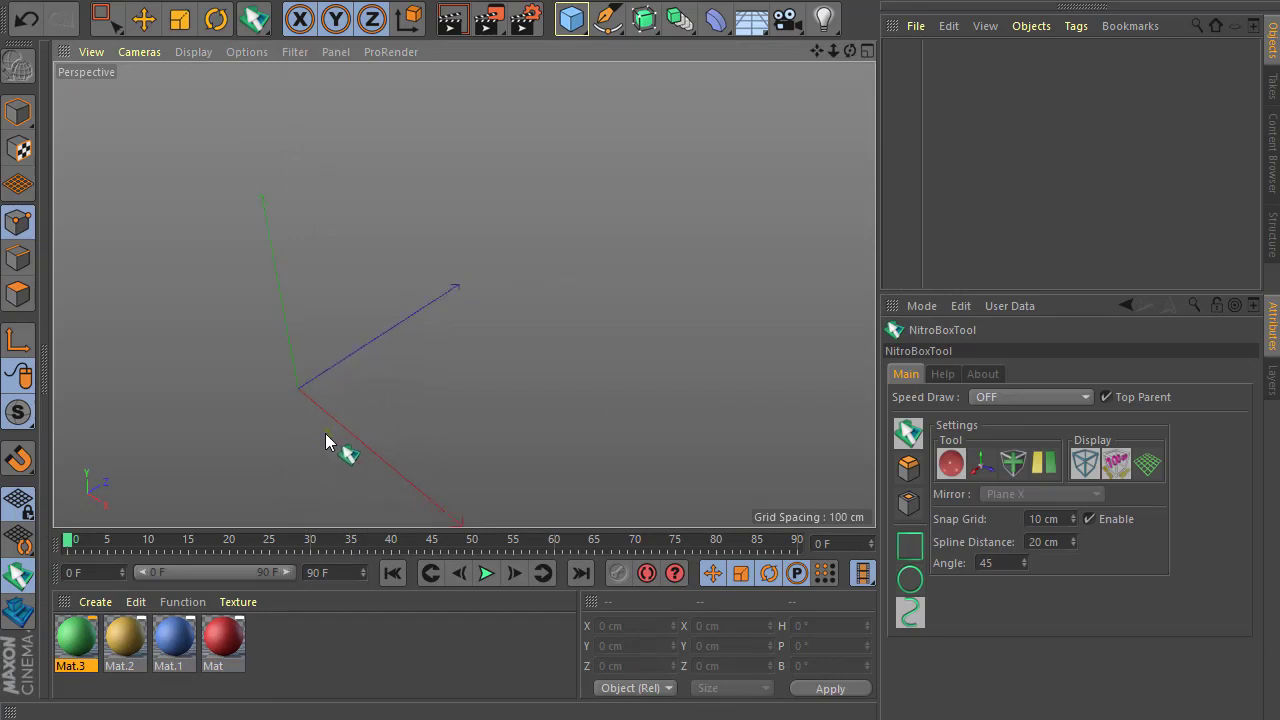
left_click(64, 648)
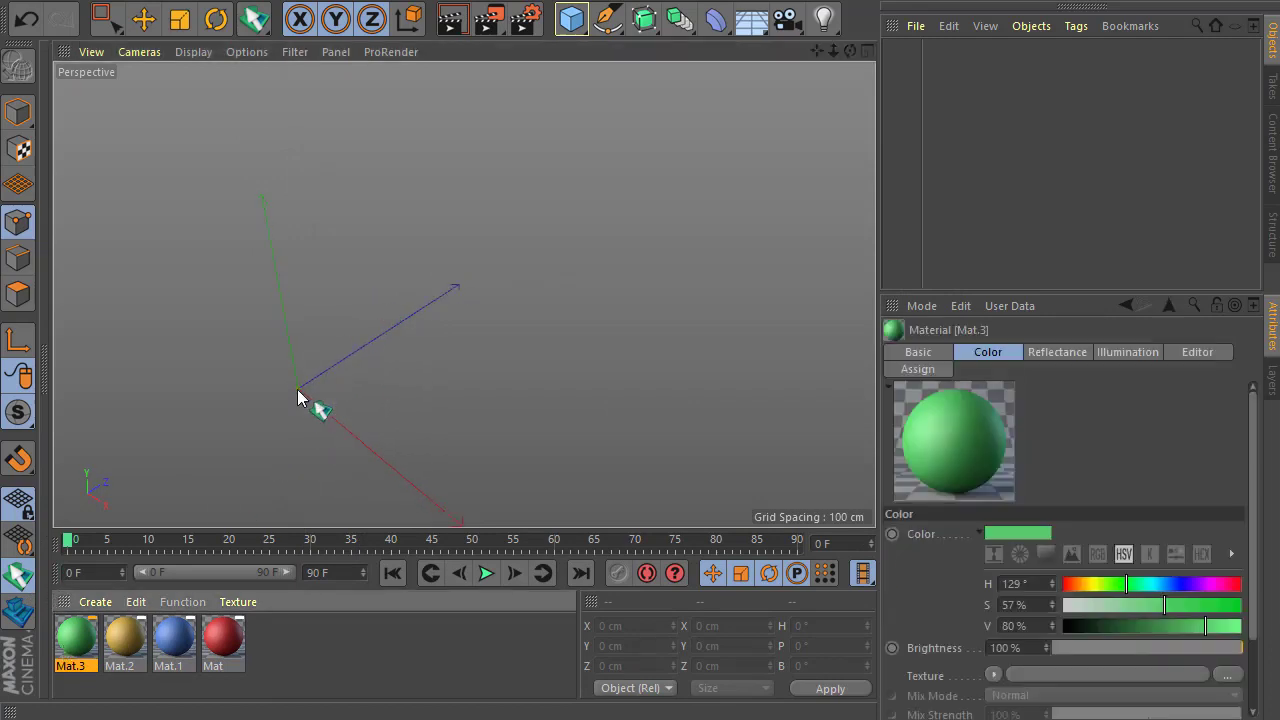
left_click_drag(318, 394, 530, 343)
key("ctrl+z")
Draw a box in the green material from a 230 by 370 cm rectangle at the origin, 210 cm high
left_click(17, 575)
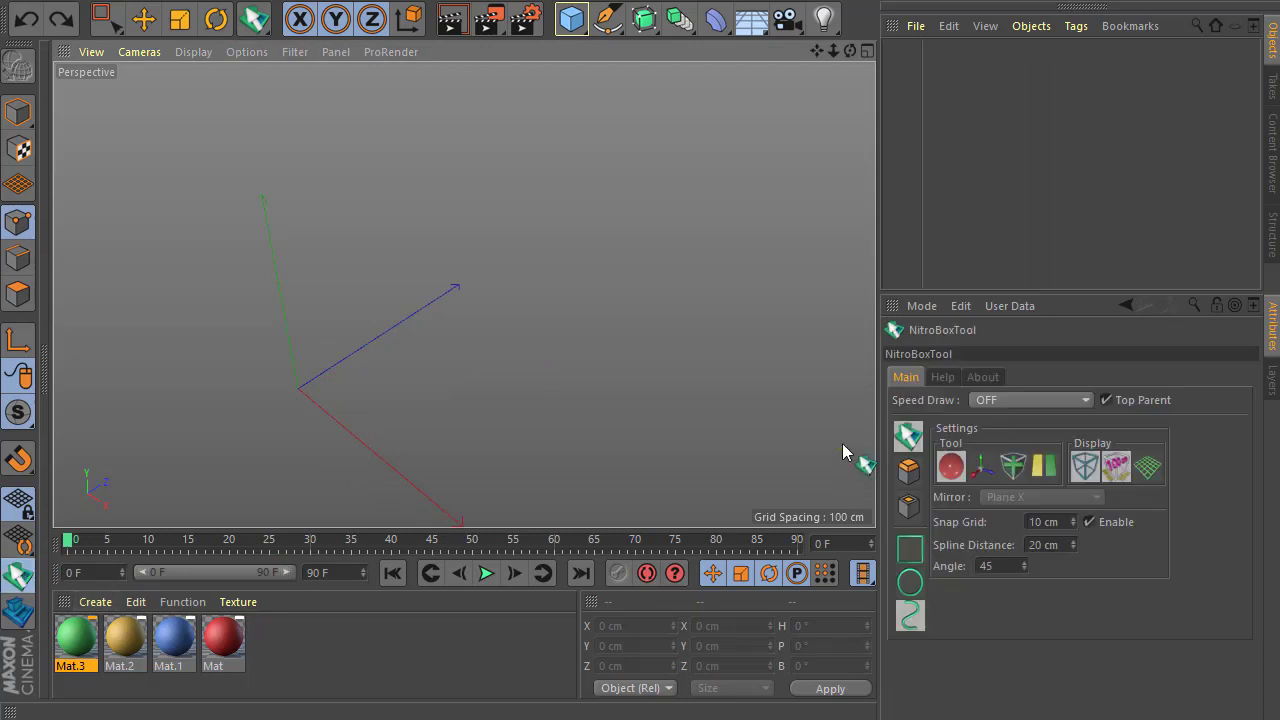
left_click(910, 549)
left_click_drag(300, 396, 600, 343)
left_click(586, 229)
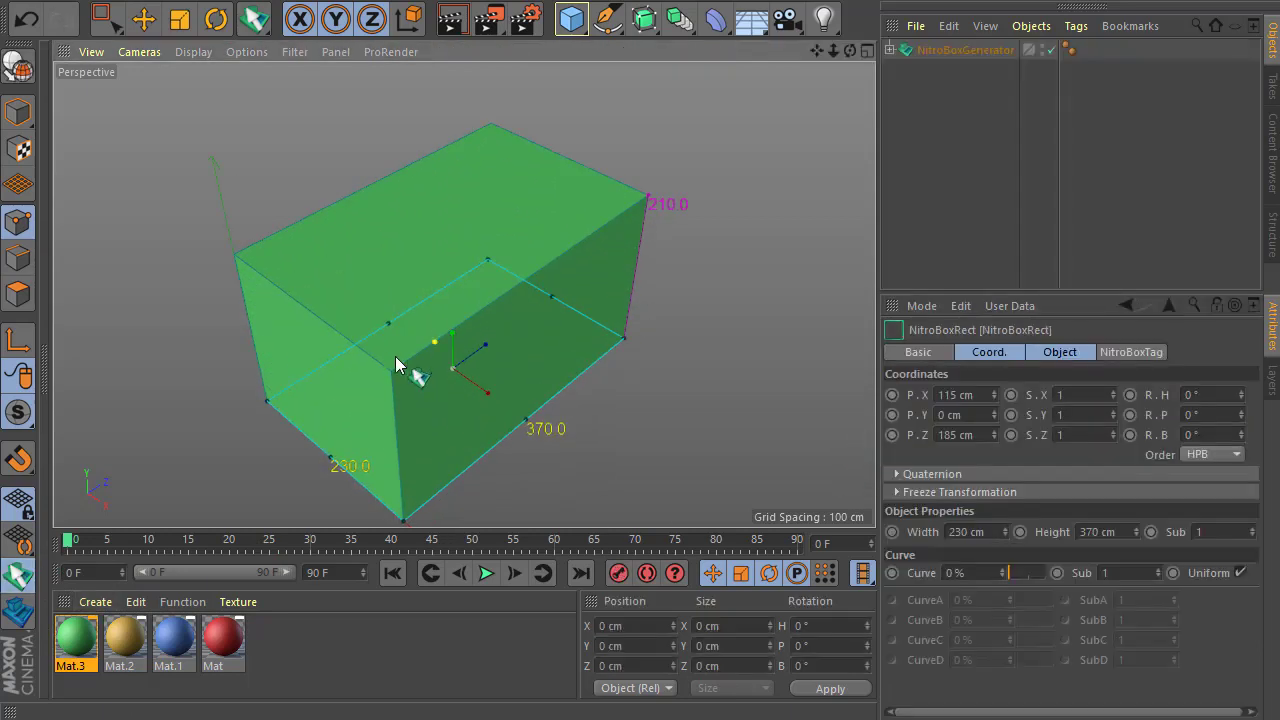
Cut three rectangular notches into the box's upper edges, one 90 by 30 cm and one 70 by 80 cm and 60 cm deep
left_click_drag(407, 311, 450, 377)
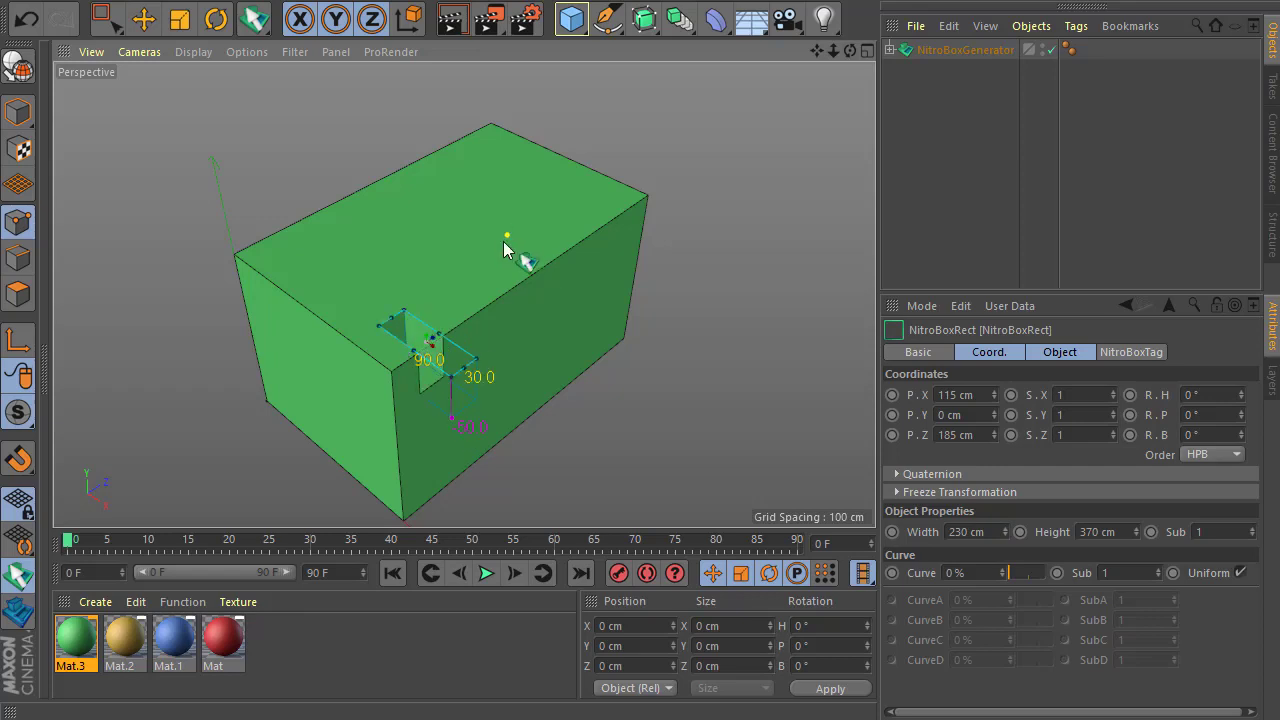
left_click_drag(504, 242, 517, 328)
left_click(527, 389)
left_click_drag(326, 267, 303, 342)
left_click(306, 391)
Cut three notches into the green box with the red material, one of them 80 by 60 cm and 70 cm deep
left_click(15, 573)
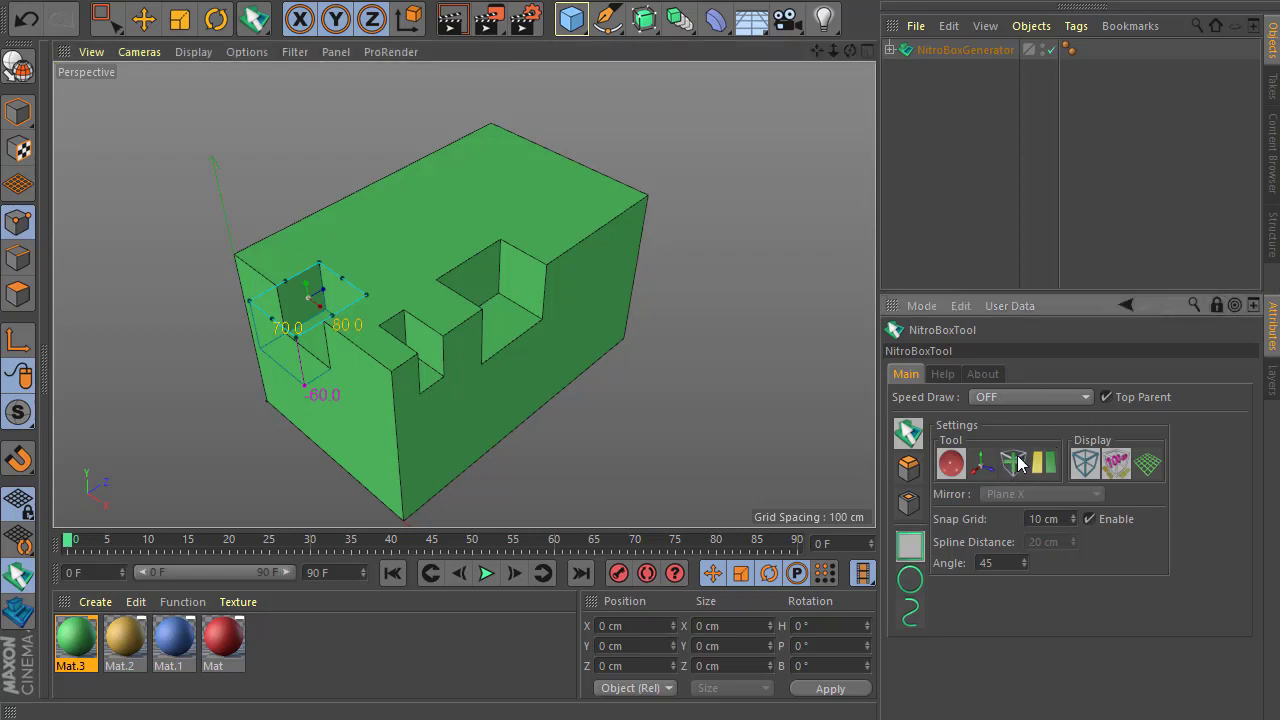
left_click(212, 649)
scroll(336, 486, "down", 3)
scroll(525, 266, "up", 3)
left_click_drag(502, 275, 532, 341)
left_click(540, 380)
left_click_drag(483, 409, 403, 371, "alt")
mouse_move(554, 423)
left_mouse_down("alt")
mouse_move(580, 416)
mouse_move(465, 456)
mouse_move(631, 408)
mouse_move(635, 476)
mouse_move(500, 443)
mouse_move(703, 314)
mouse_move(670, 355)
left_mouse_up("alt")
left_click(660, 457)
Choose the blue material for cutting and expand the nested NitroBox generators in the object tree
left_click(174, 640)
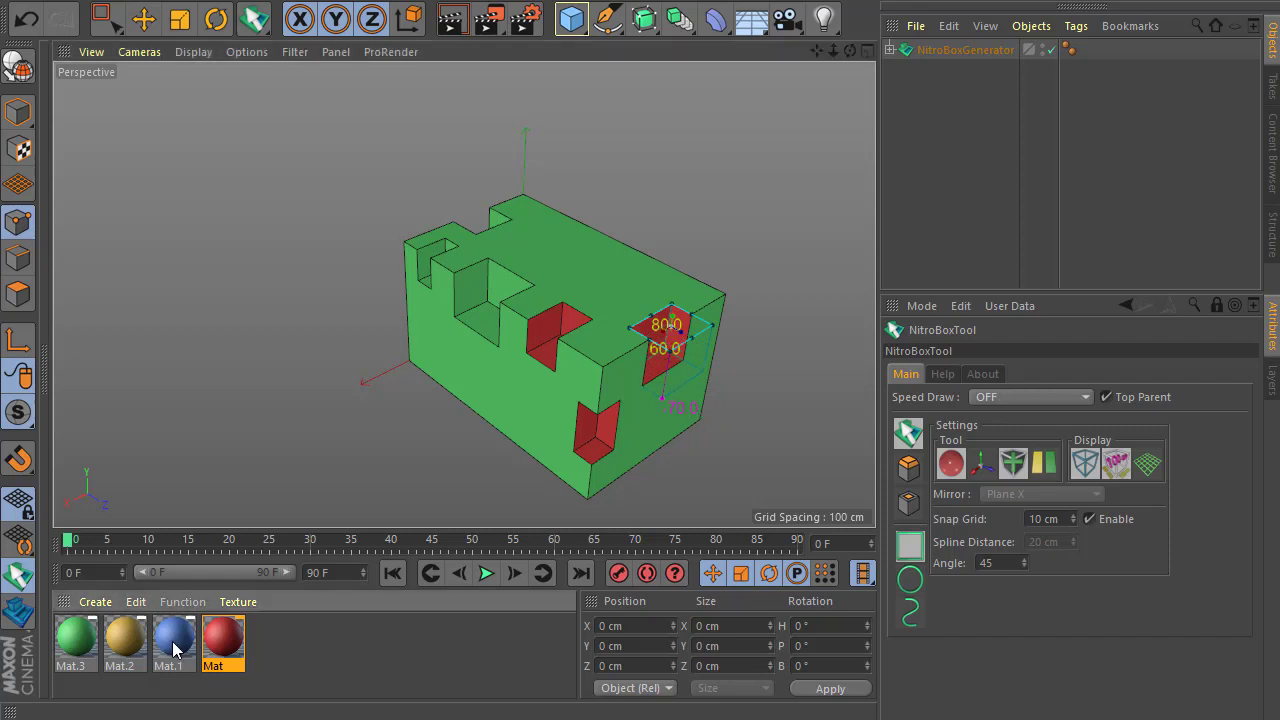
left_click_drag(366, 464, 349, 480, "alt")
right_click_drag(349, 480, 326, 476, "alt")
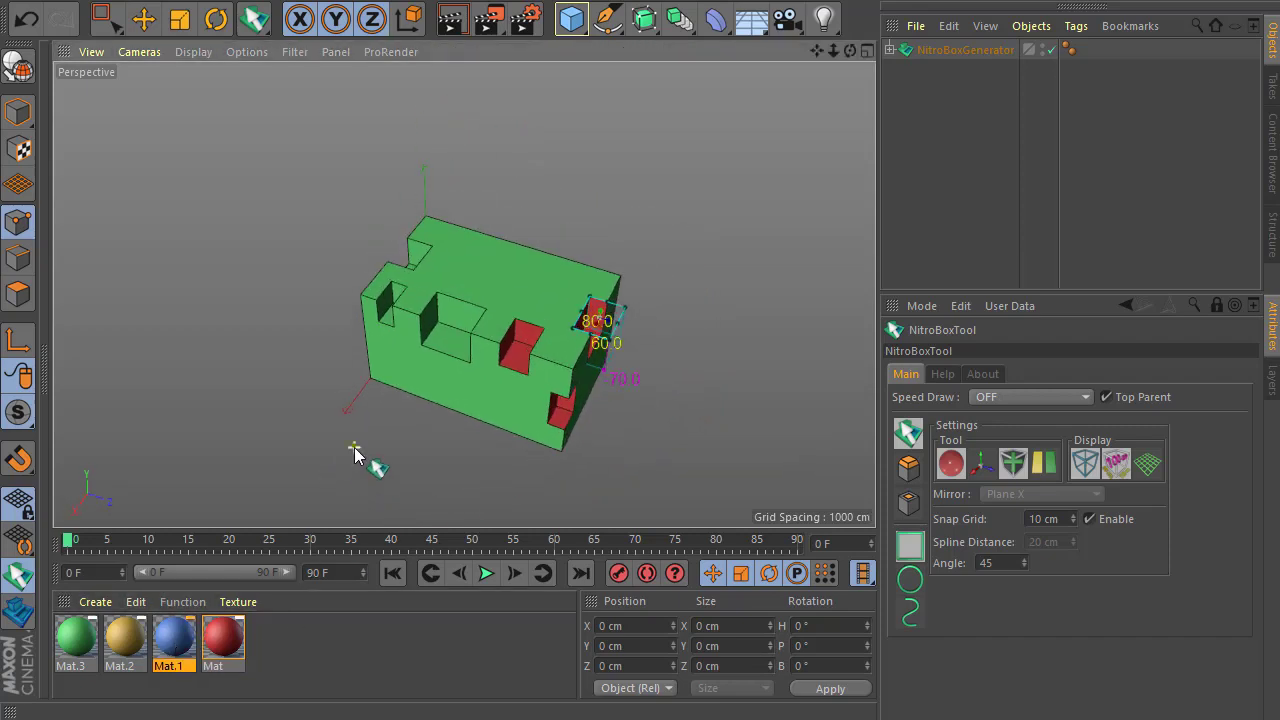
left_click_drag(358, 474, 492, 462, "alt")
mouse_move(525, 341)
middle_mouse_down("alt")
mouse_move(503, 343)
mouse_move(512, 355)
middle_mouse_up("alt")
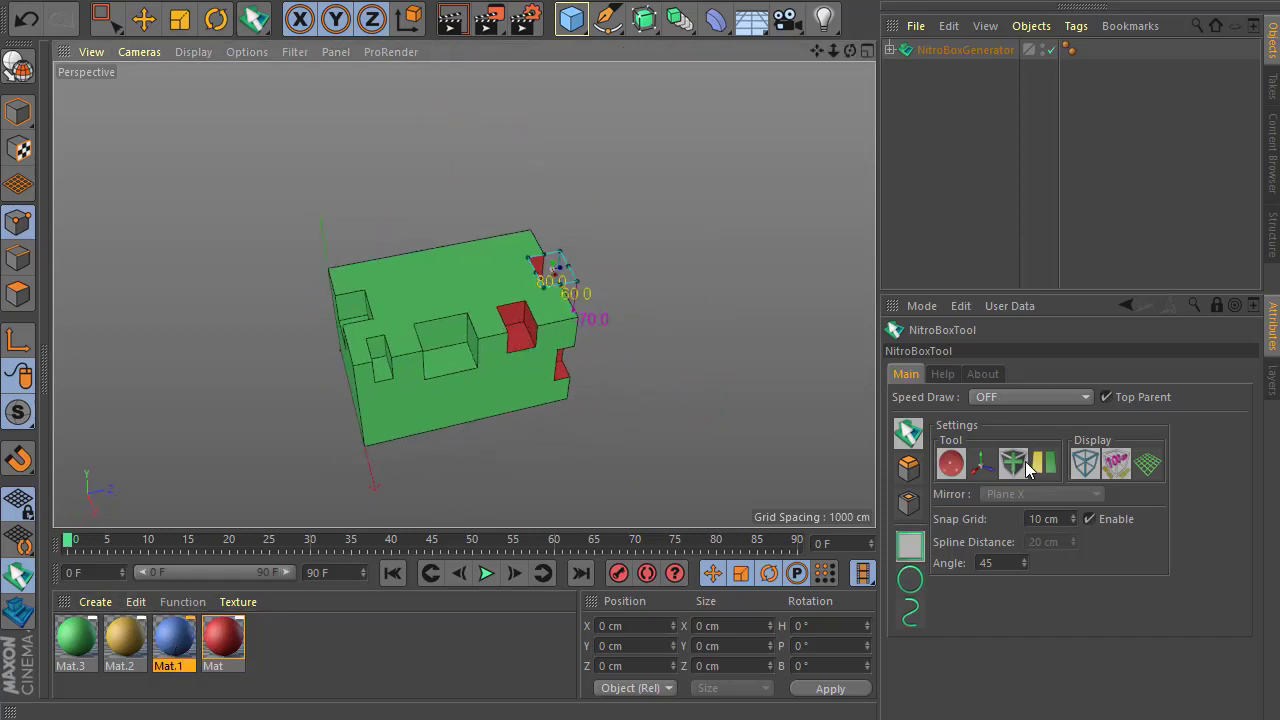
left_click_drag(539, 412, 500, 392, "alt")
left_click(889, 49)
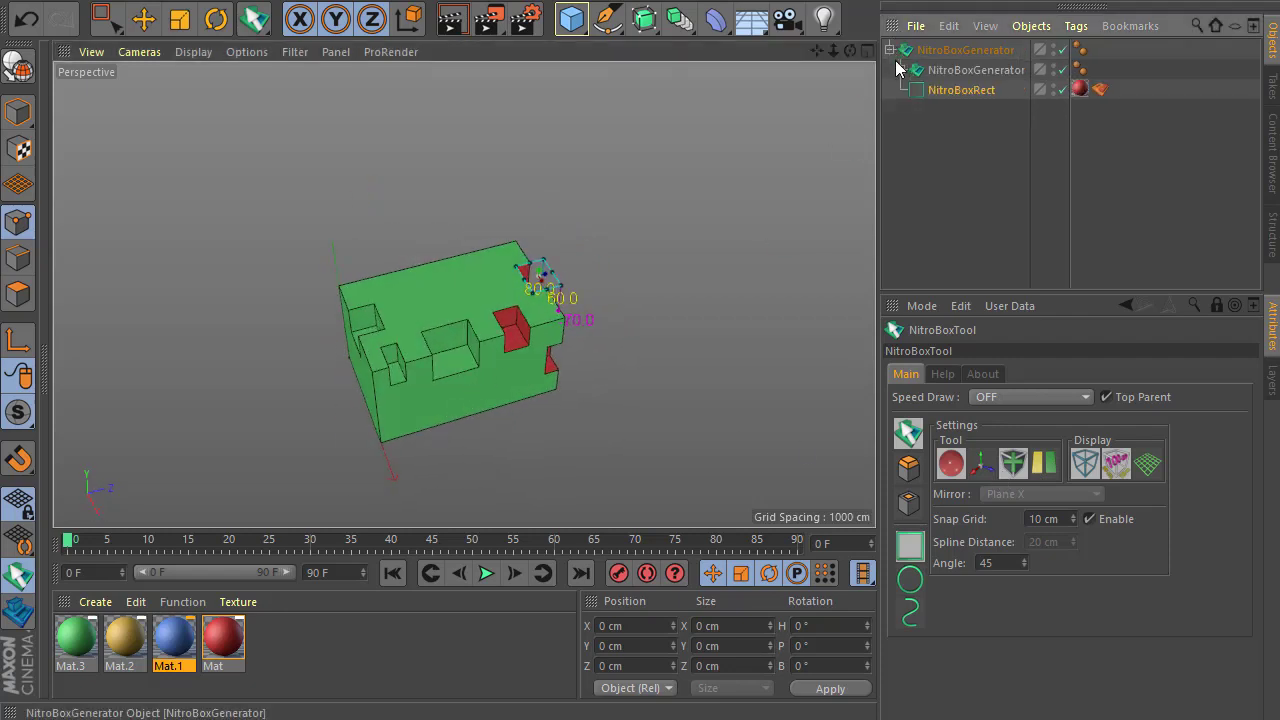
left_click(901, 69)
left_click(911, 89)
Cut a blue notch into the upper edge of the uncut long side and enlarge it to 90 by 90 cm
right_click_drag(363, 374, 383, 351, "alt")
left_click_drag(434, 420, 448, 445, "alt")
scroll(421, 410, "up", 1)
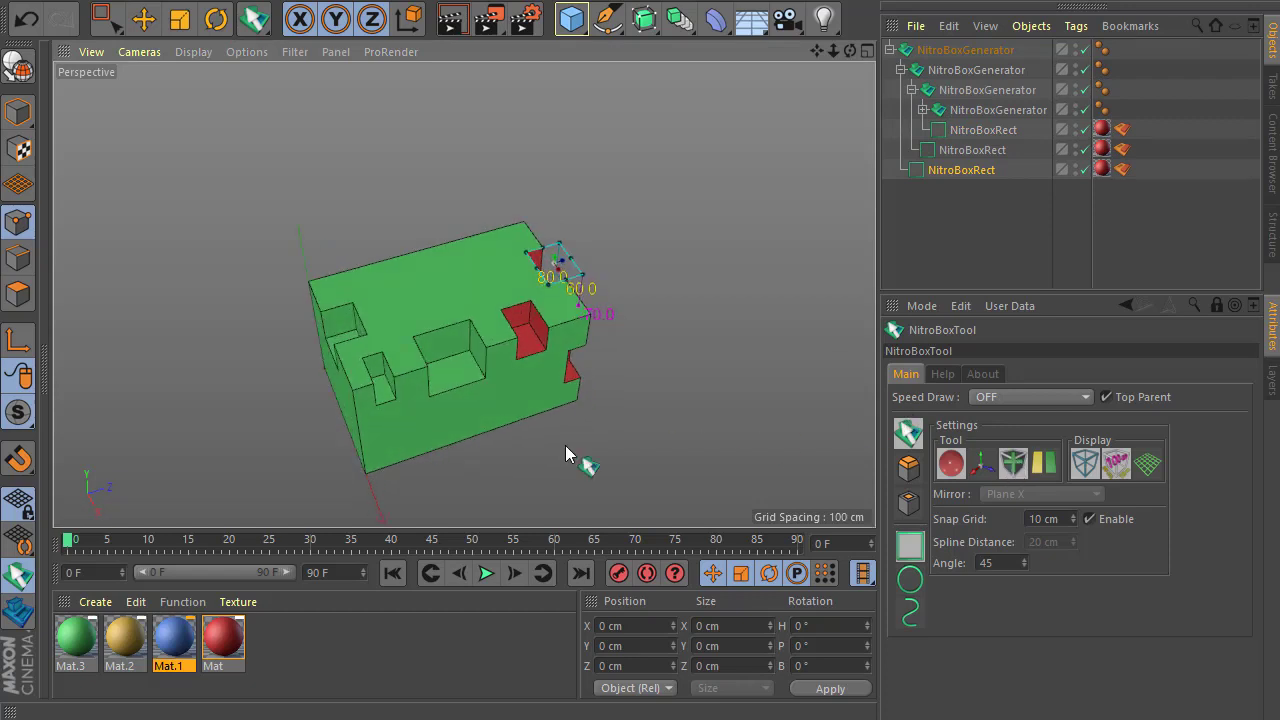
left_click_drag(508, 437, 540, 380, "alt")
left_click_drag(700, 414, 531, 351, "alt")
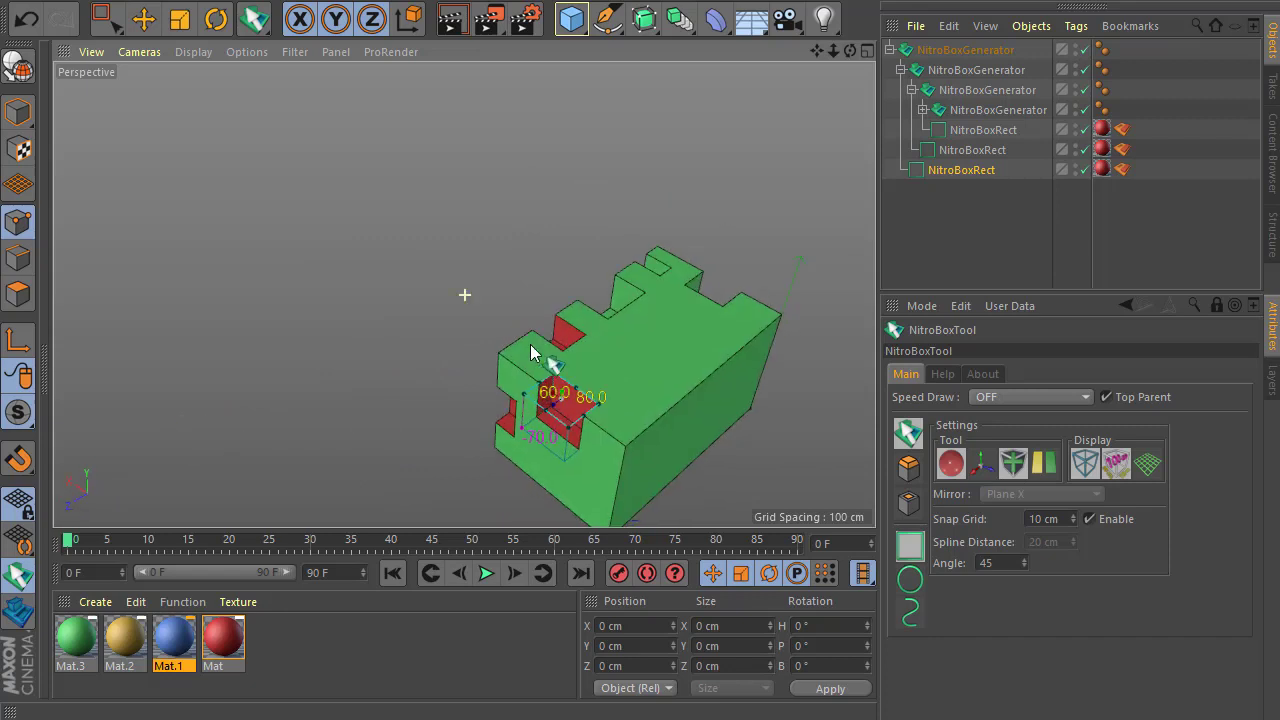
middle_click_drag(531, 351, 631, 391, "alt")
right_click_drag(631, 391, 554, 340, "alt")
mouse_move(547, 304)
left_mouse_down()
mouse_move(538, 343)
mouse_move(567, 433)
left_mouse_up()
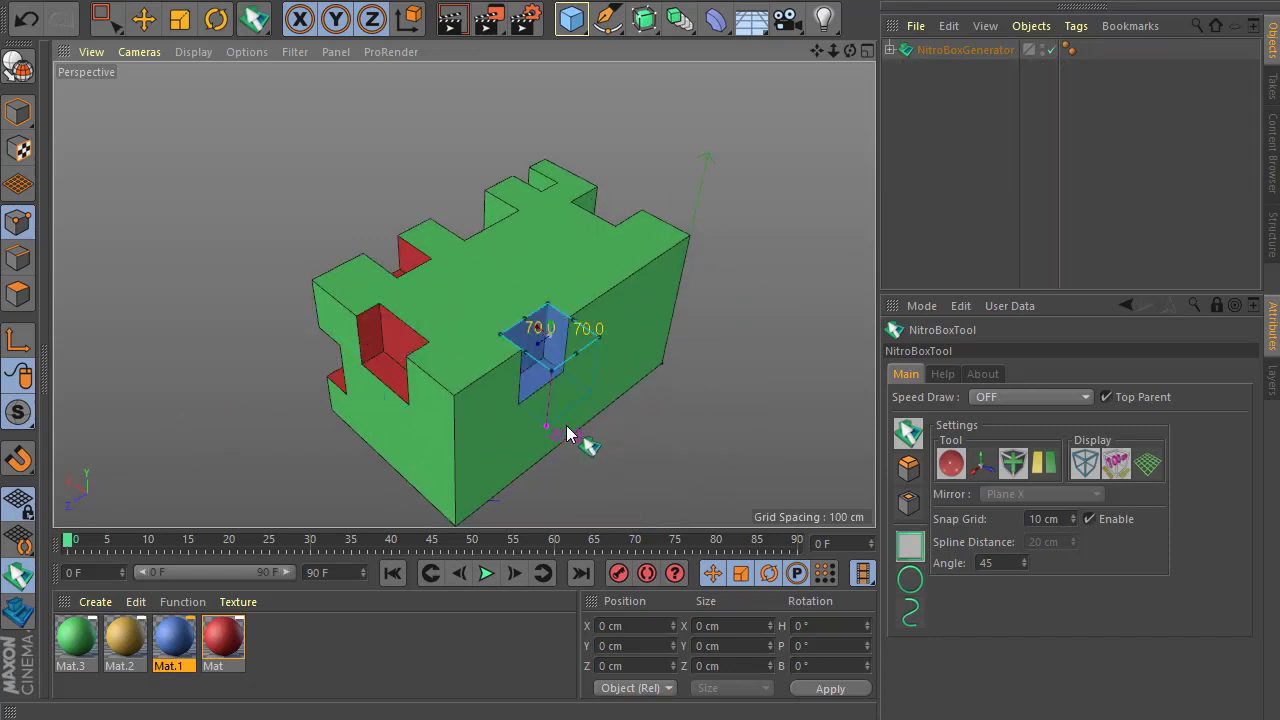
left_click_drag(525, 318, 579, 305)
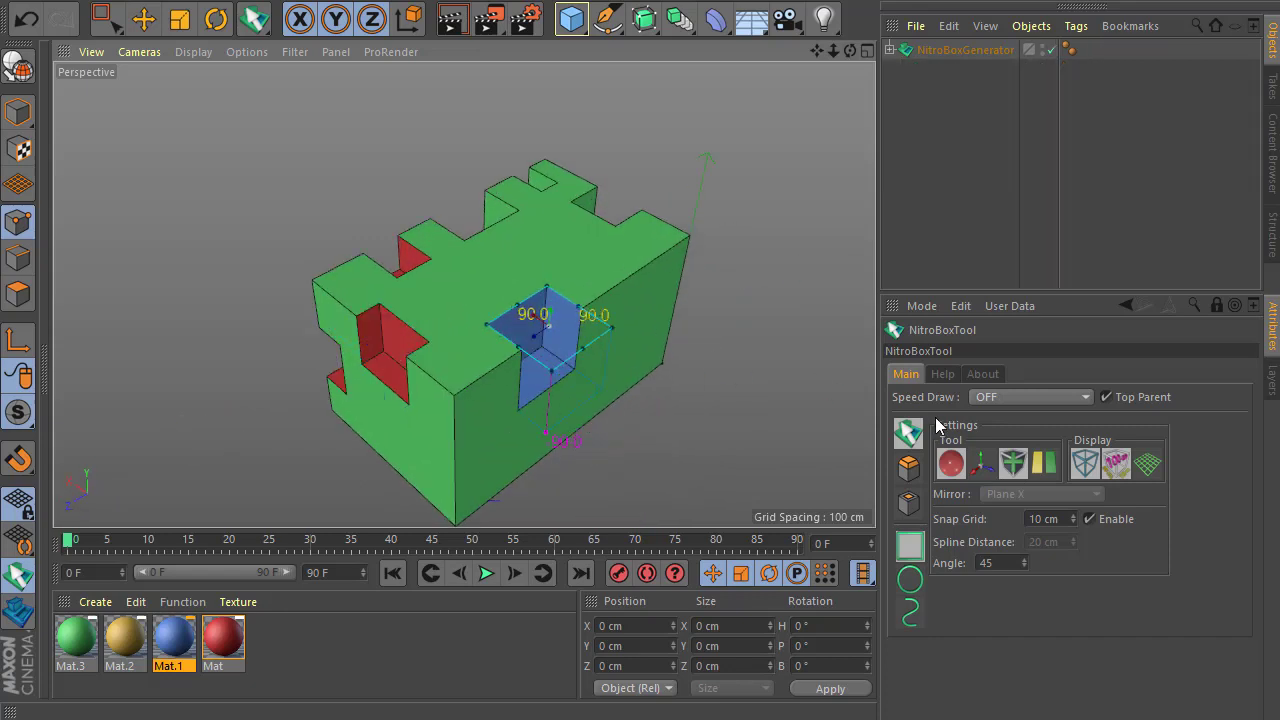
Stop nesting each cut in a new generator, and cut two more blue notches: 100 by 80 cm along the edge and 70 by 50 cm at the corner
left_click(1017, 456)
left_click(593, 284)
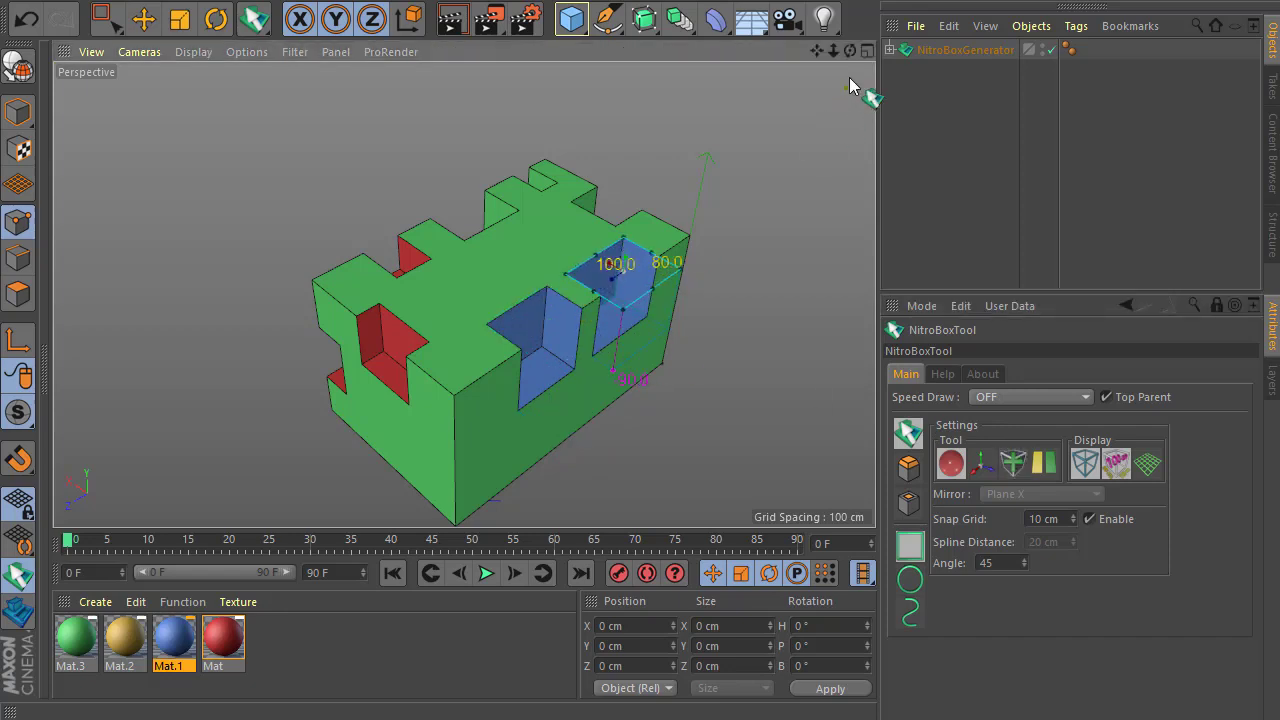
left_click(889, 49)
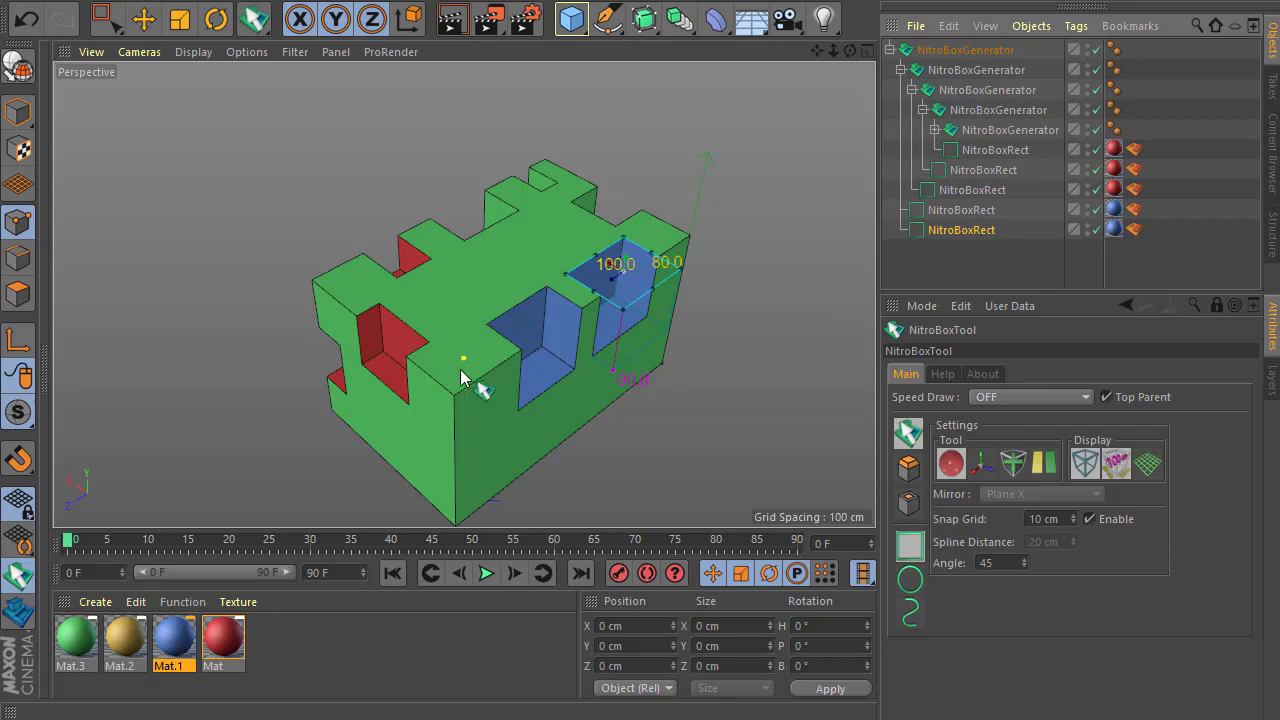
left_click_drag(470, 364, 445, 424)
left_click(466, 514)
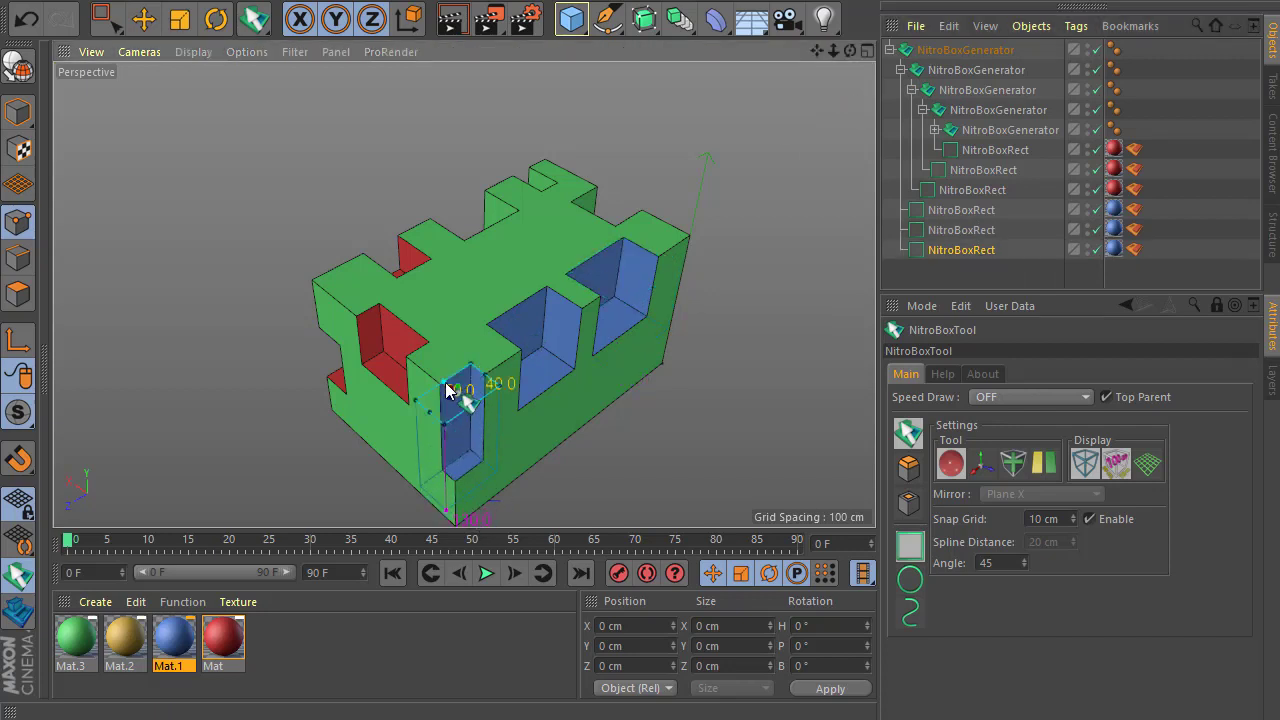
Disable and re-enable the nested generators one after another to check which notches each one controls
left_click(1096, 109)
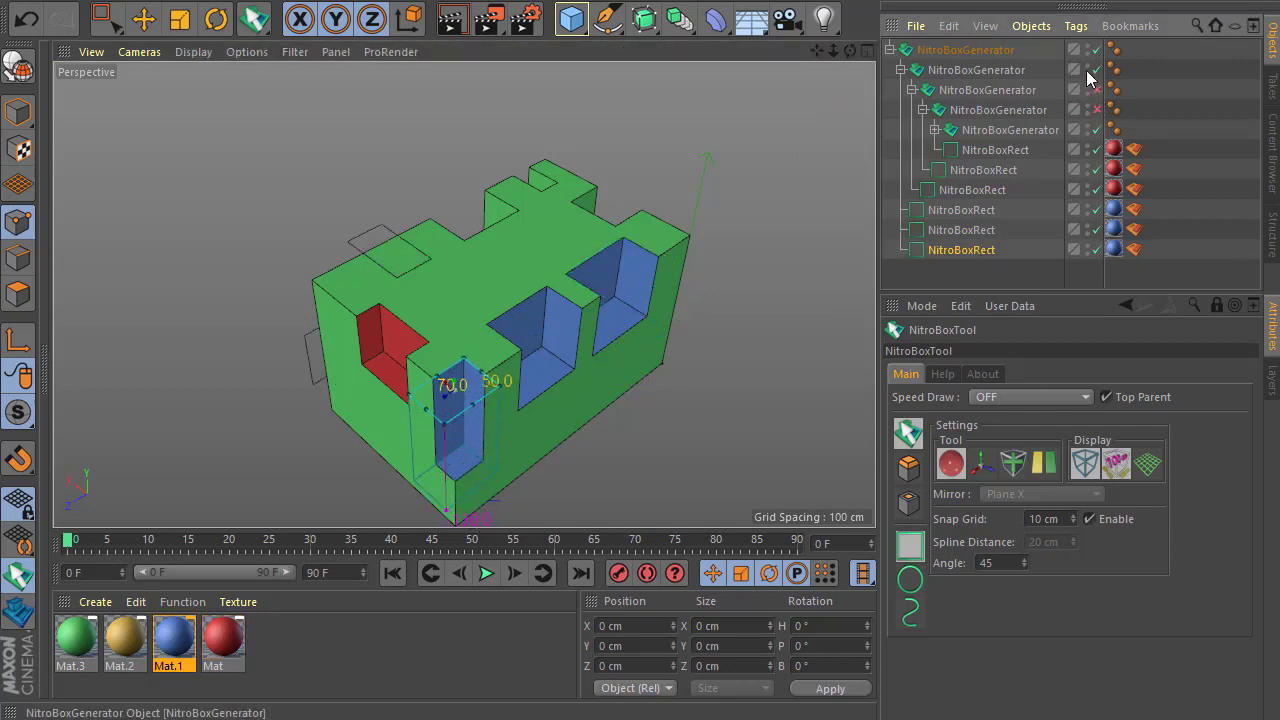
left_click(1096, 67)
left_click(1096, 50)
left_click(1096, 69)
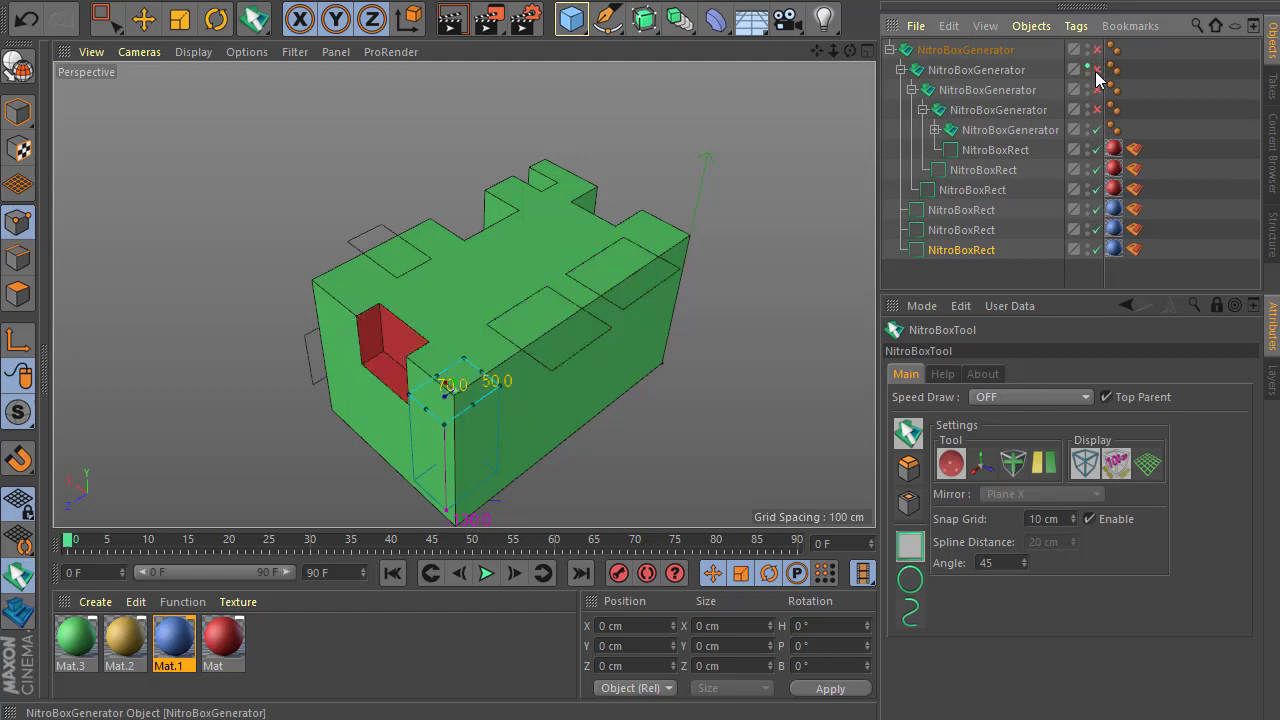
key("ctrl+z")
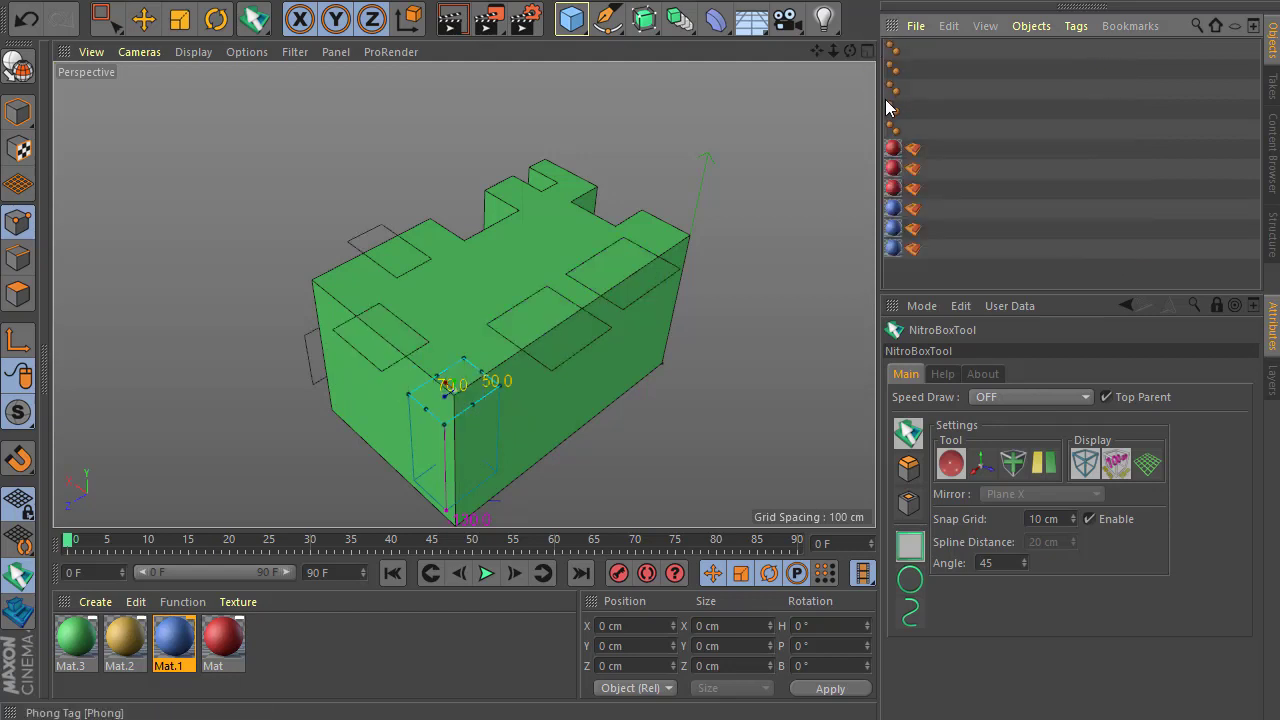
left_click(1093, 129)
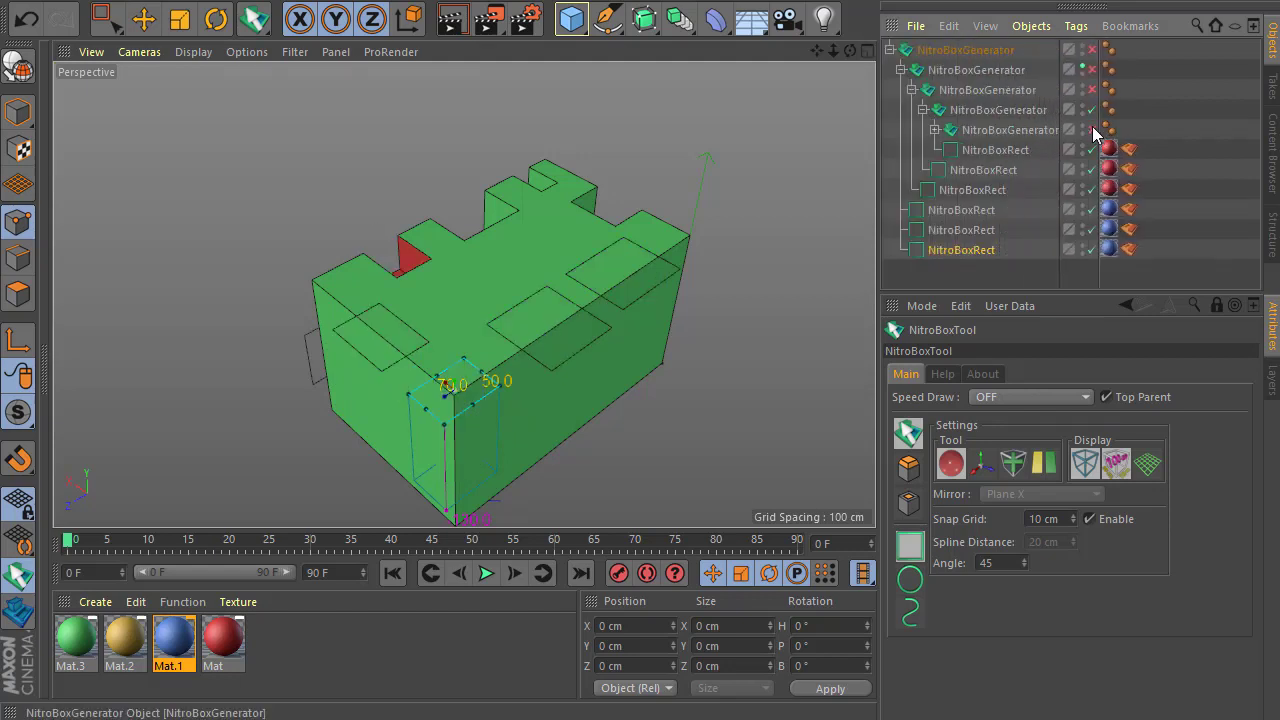
left_click(1091, 106)
left_click(1091, 91)
left_click(1091, 107)
left_click(1090, 65)
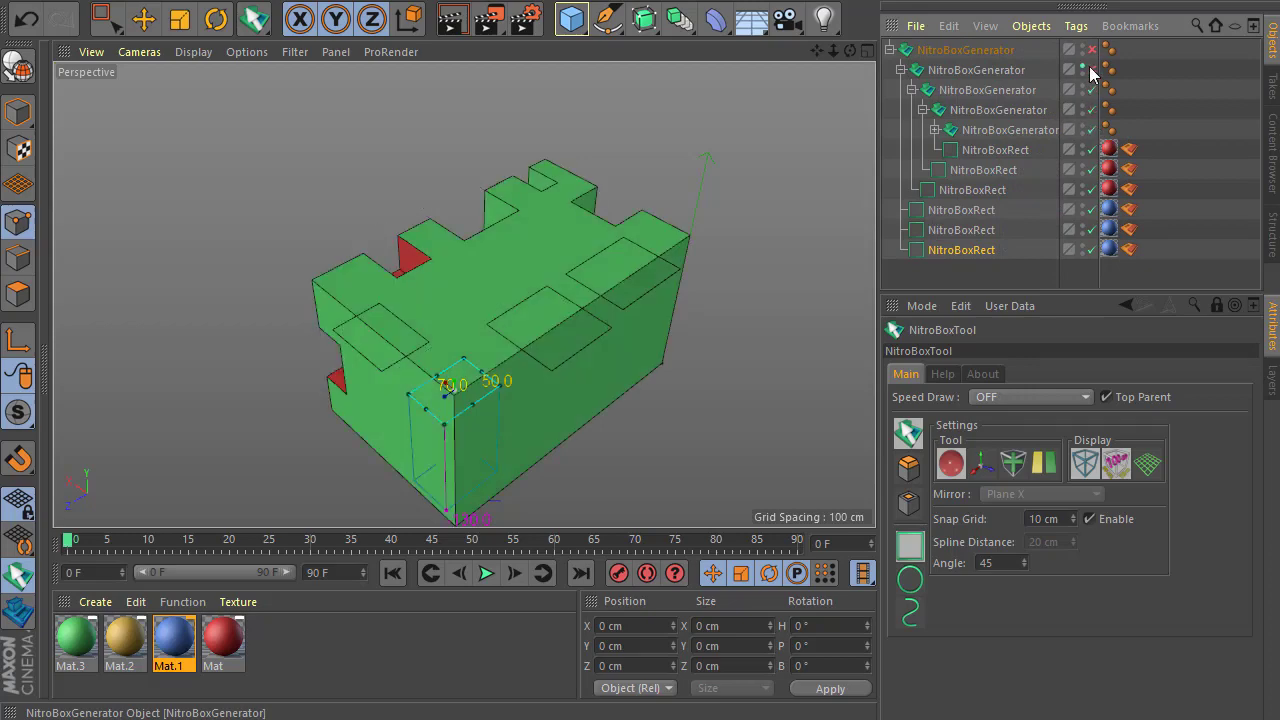
left_click(1090, 54)
Cut two small blue notches, one below the red notch on the end face and one 20 by 30 cm below the lower corner notch
left_click_drag(600, 190, 397, 283, "alt")
scroll(371, 316, "down", 2)
scroll(380, 312, "up", 2)
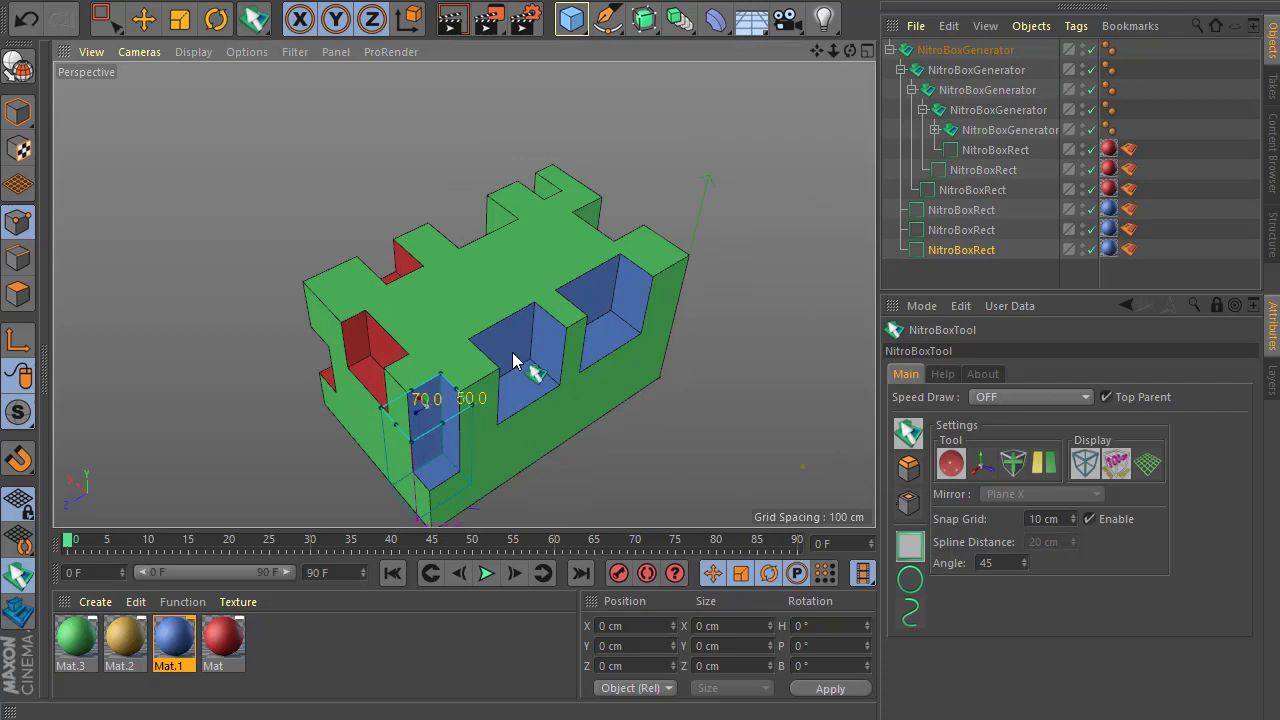
scroll(477, 349, "down", 1)
scroll(480, 402, "up", 1)
left_click_drag(486, 398, 389, 384, "alt")
scroll(433, 352, "down", 1)
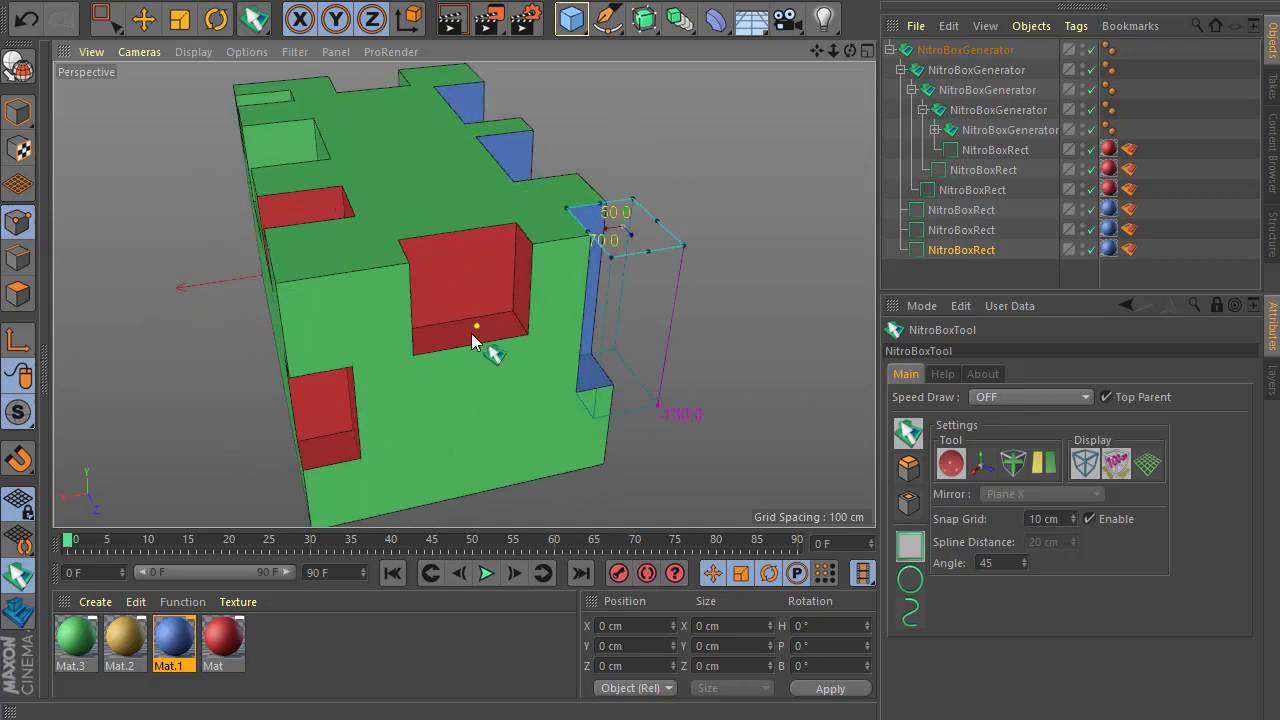
left_click(456, 374)
left_click_drag(471, 451, 398, 445, "alt")
left_click(405, 438)
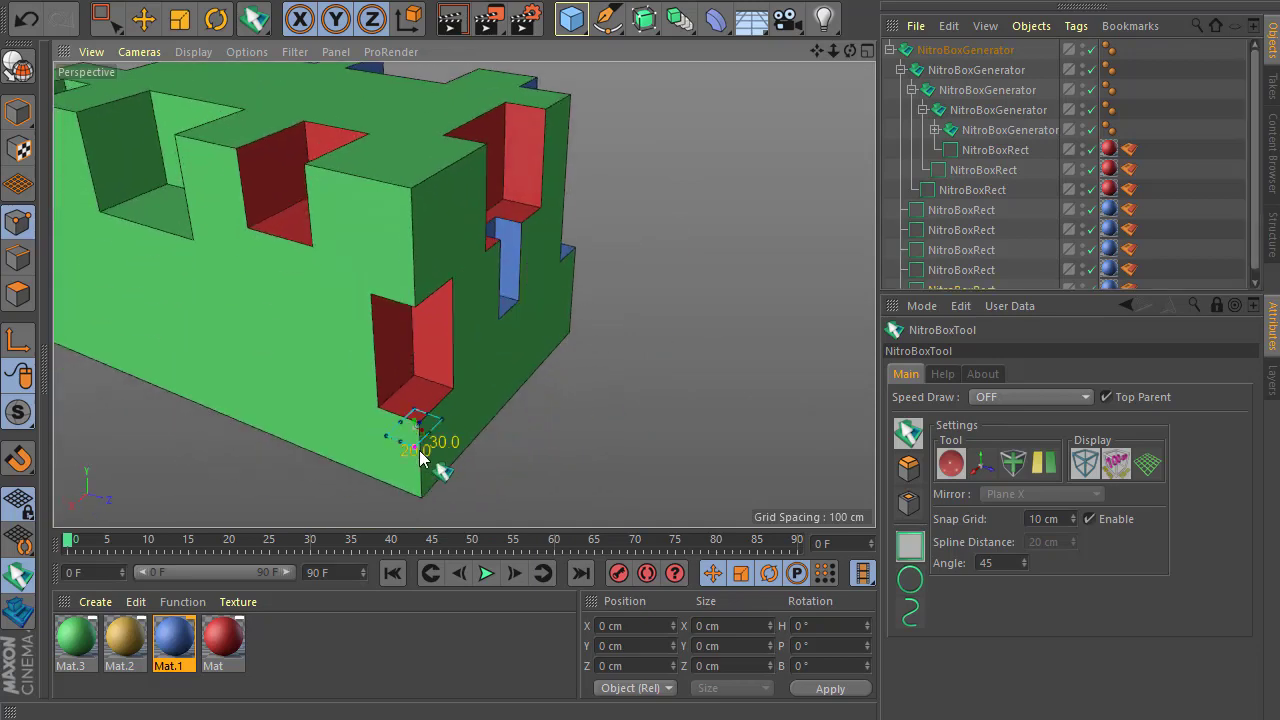
left_click_drag(551, 451, 472, 450, "alt")
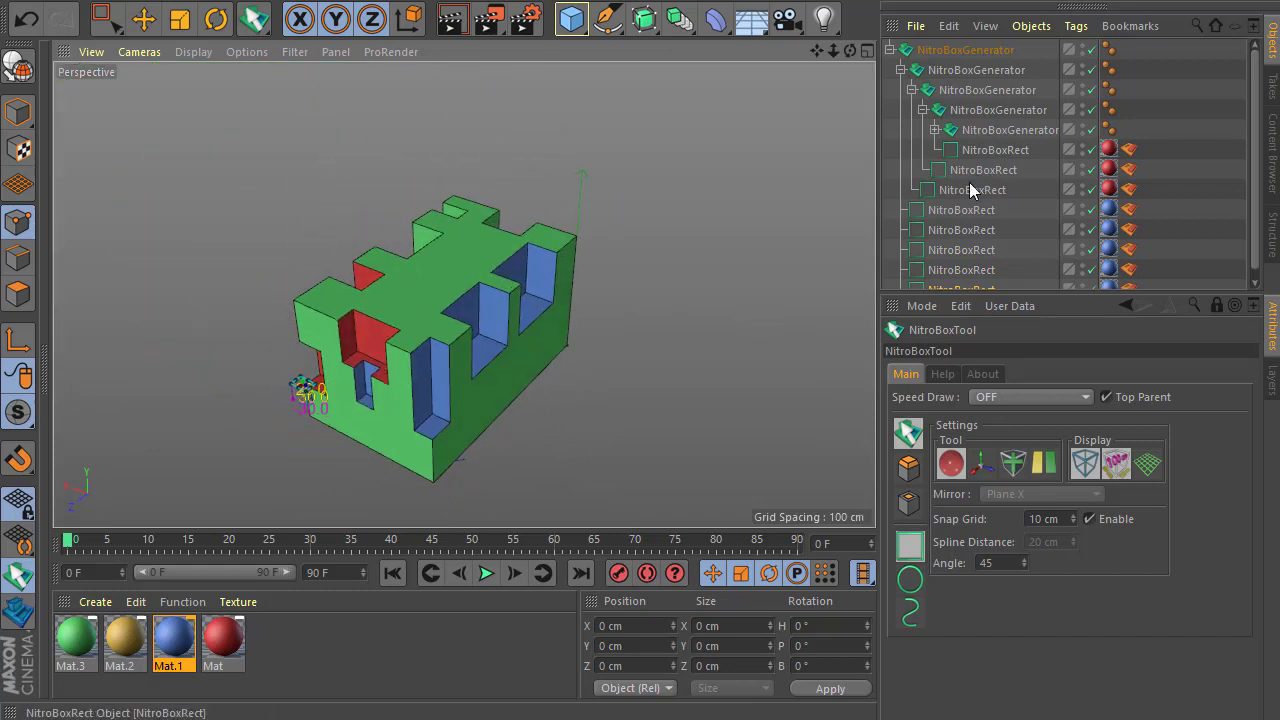
Enlarge the object list and expand the innermost generator and its base rectangle to examine the green cuts
left_click_drag(944, 298, 944, 335)
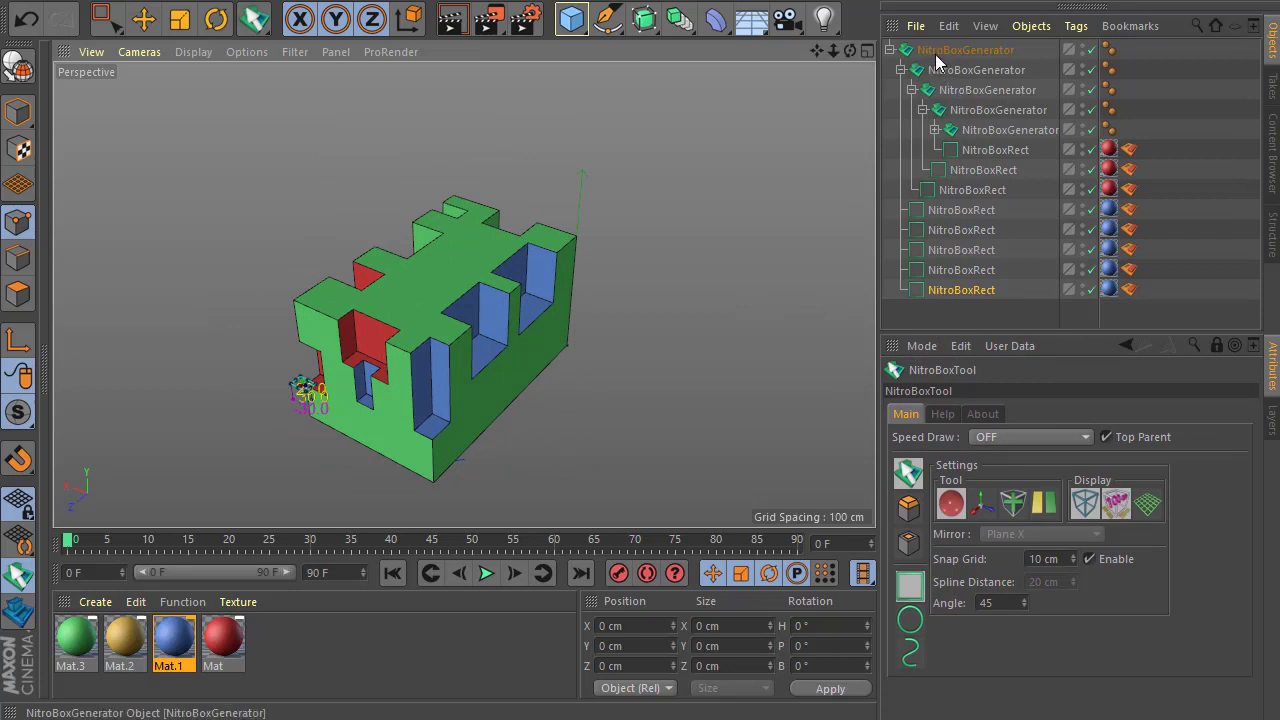
scroll(397, 363, "down", 1)
scroll(397, 363, "up", 2)
scroll(398, 362, "down", 2)
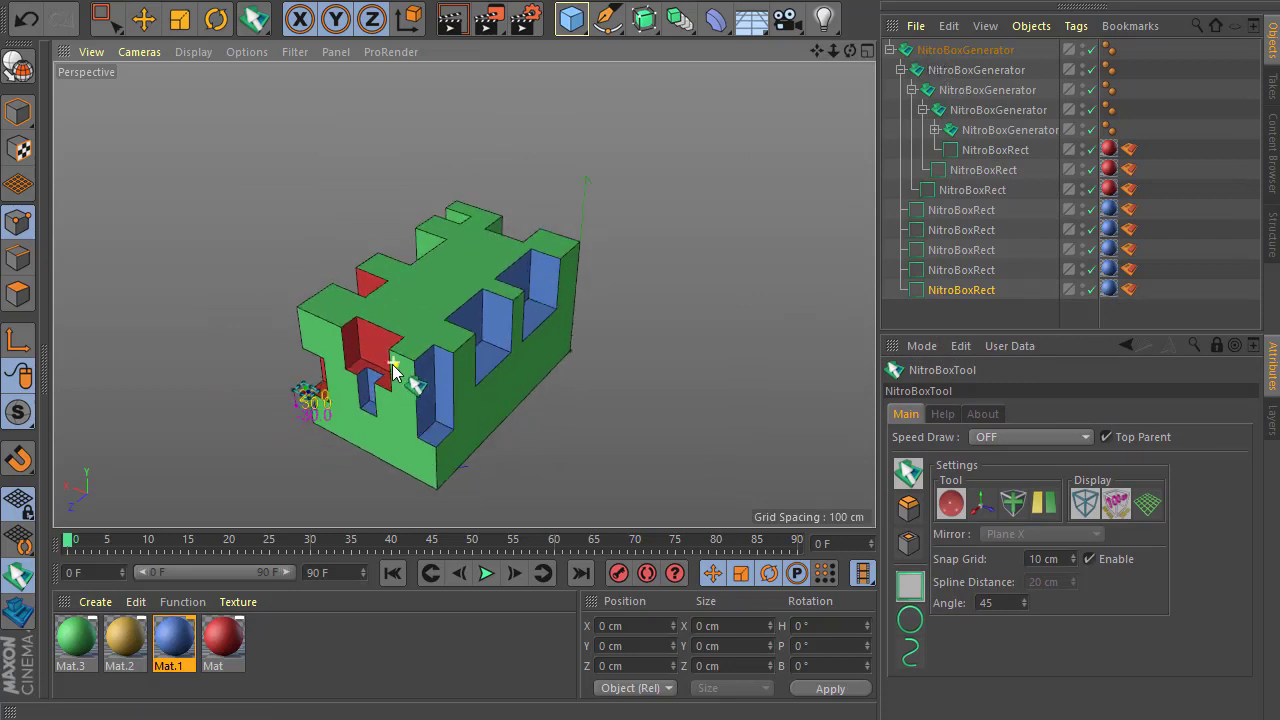
scroll(378, 332, "up", 2)
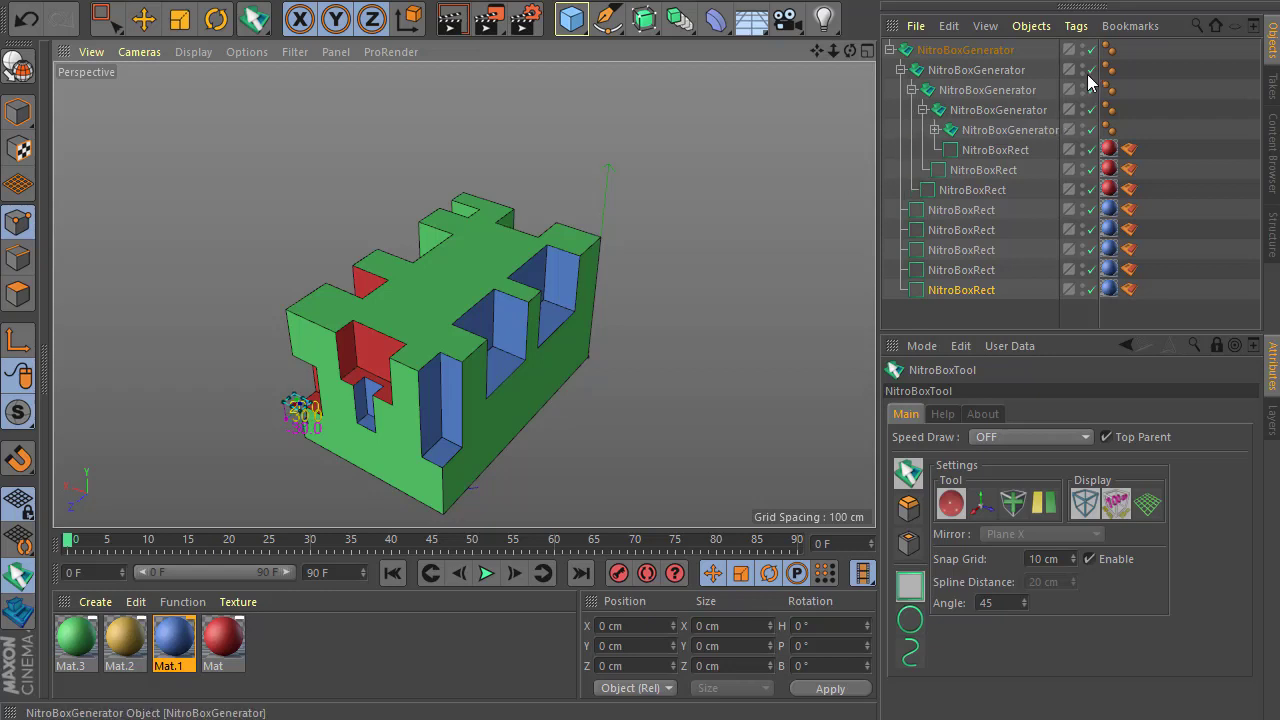
left_click(557, 267)
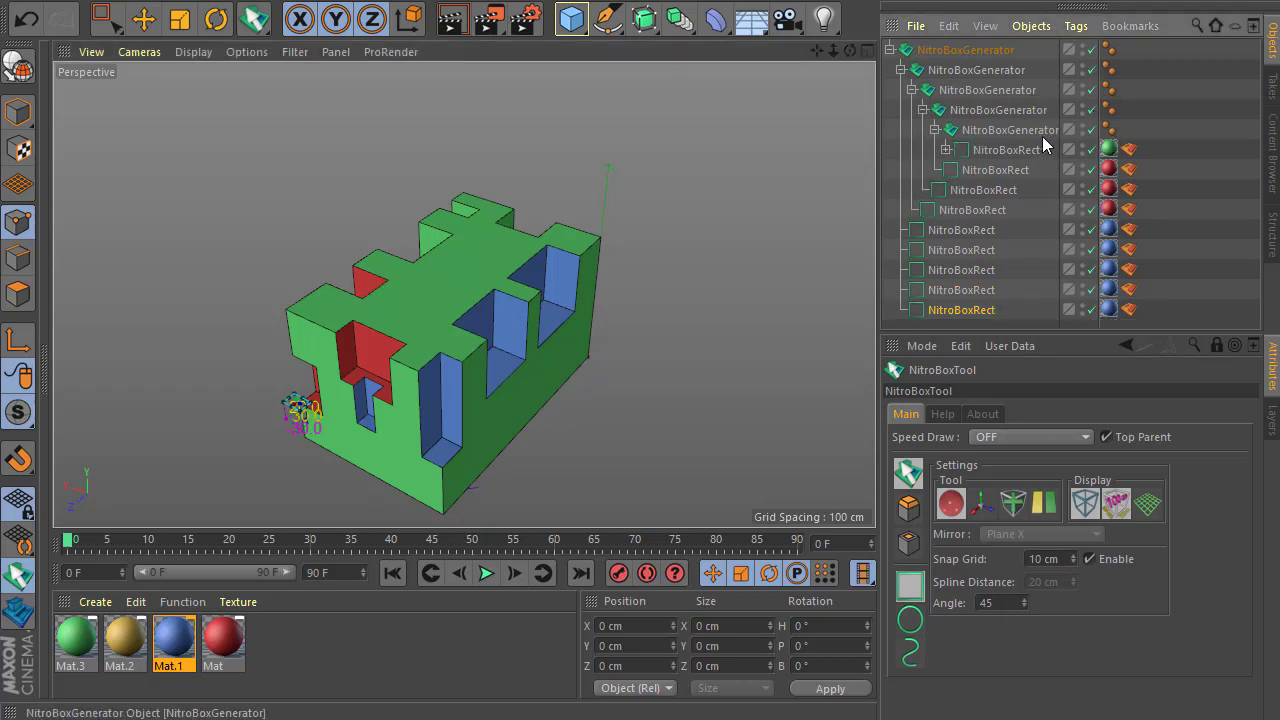
left_click(945, 149)
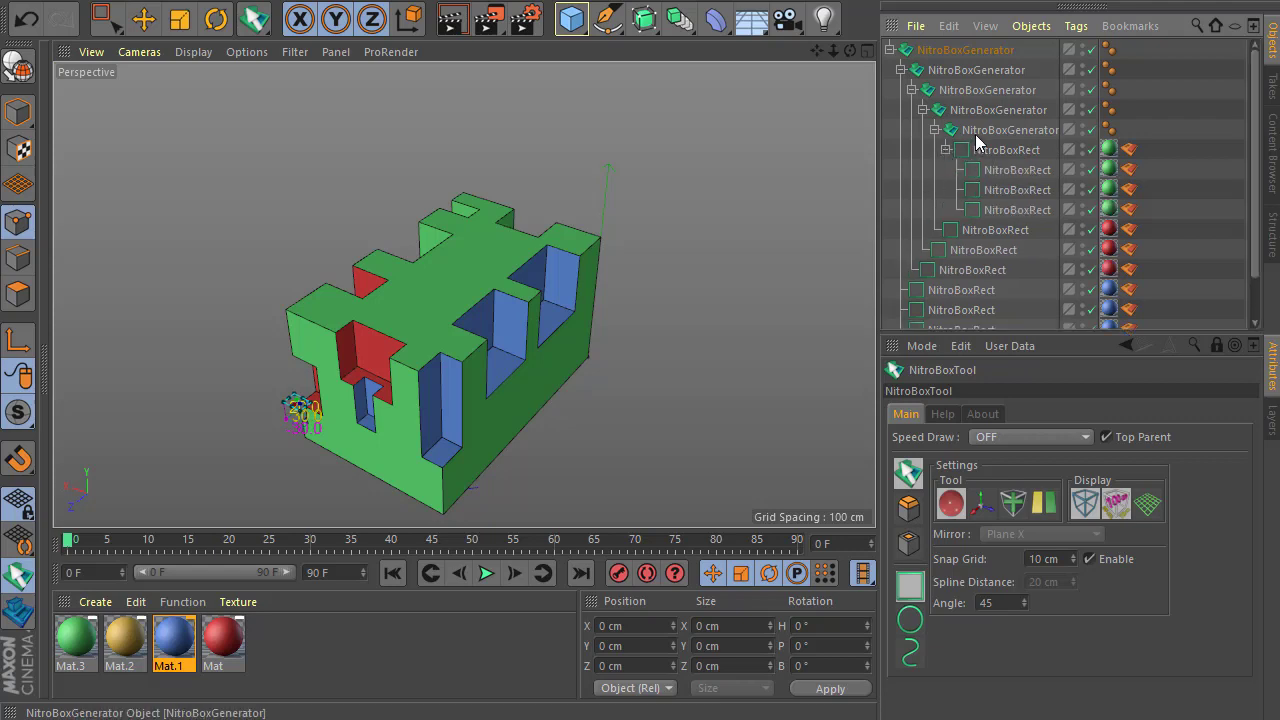
Turn off Top Parent for the innermost generator and cut a green corner notch 40 cm wide and 90 cm deep
left_click(984, 150)
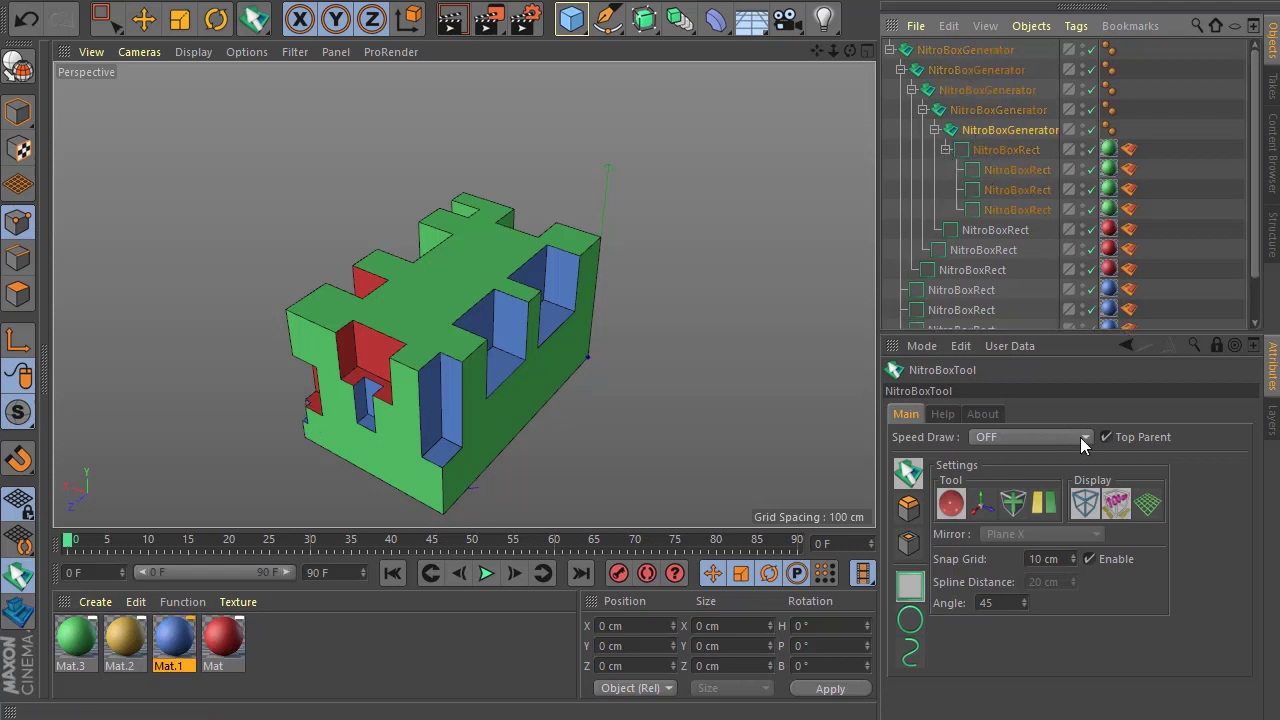
left_click(1105, 436)
left_click(130, 640)
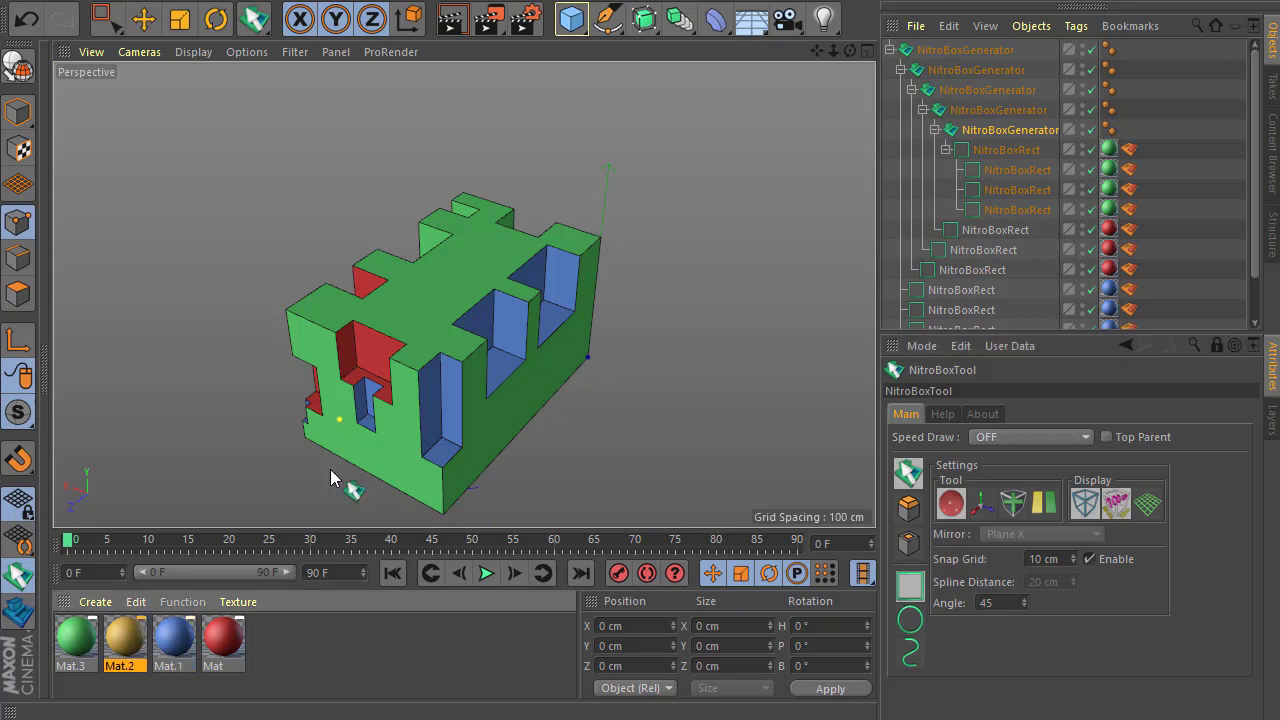
left_click(93, 637)
left_click_drag(454, 500, 606, 374, "alt")
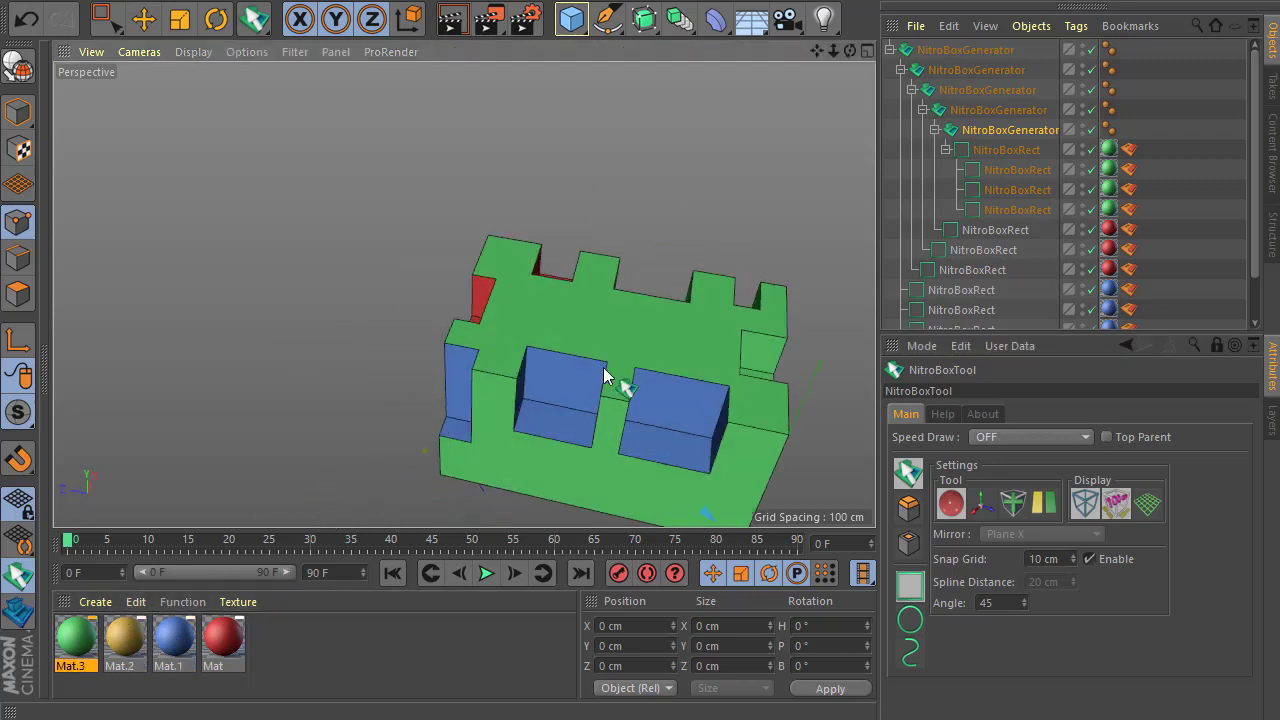
middle_click_drag(606, 374, 529, 394, "alt")
right_click_drag(490, 449, 512, 421, "alt")
left_click_drag(490, 328, 491, 497)
left_click_drag(474, 352, 442, 345)
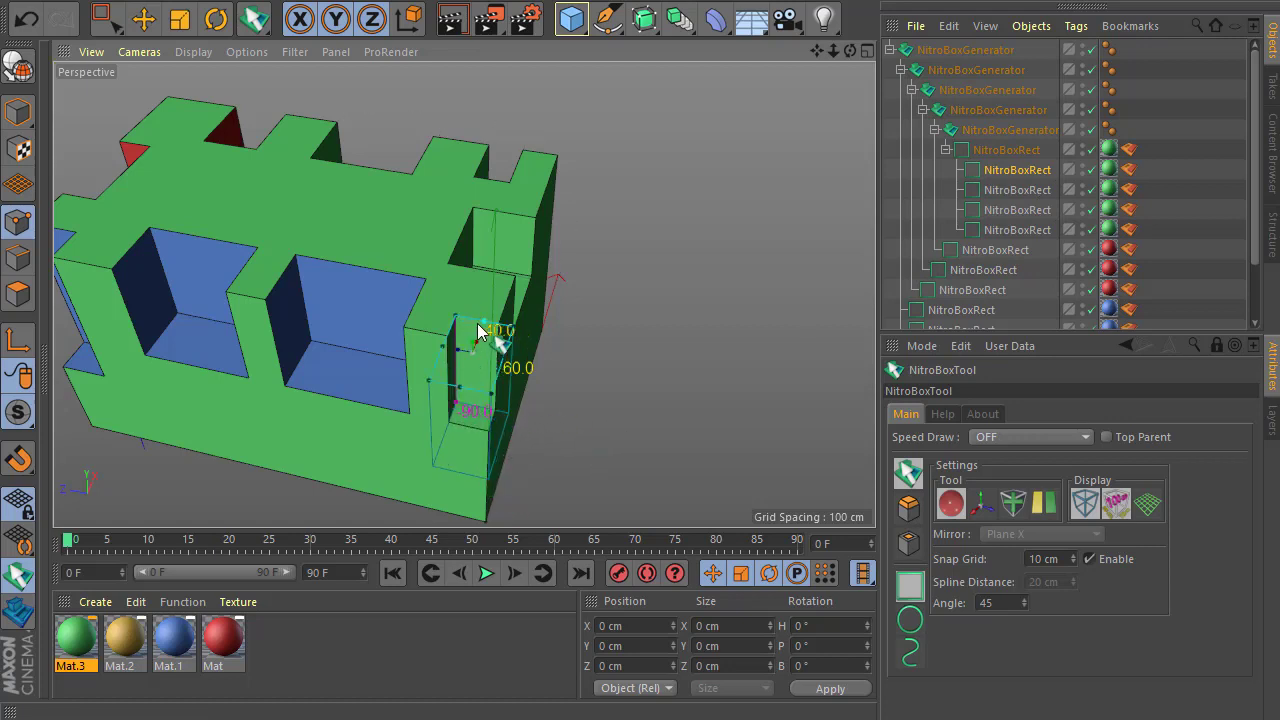
Cut a smaller notch, 40 cm wide and 40 cm deep, by the blue notches with the green material
left_click_drag(566, 363, 429, 394, "alt")
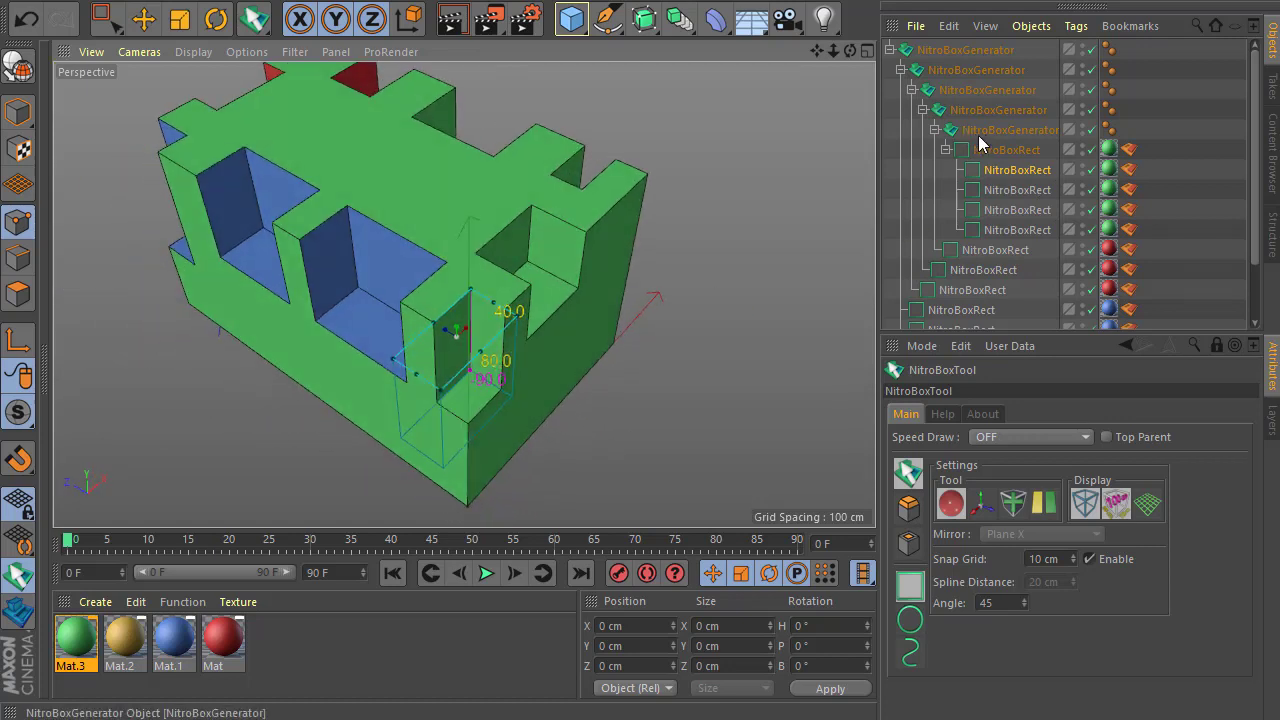
left_click_drag(580, 386, 636, 340, "alt")
mouse_move(513, 395)
left_mouse_down()
mouse_move(522, 463)
mouse_move(470, 472)
mouse_move(471, 512)
left_mouse_up()
scroll(965, 267, "down", 2)
left_click(900, 260)
scroll(582, 398, "down", 3)
left_click_drag(582, 398, 446, 445, "alt")
left_click_drag(497, 407, 480, 430, "alt")
scroll(912, 86, "up", 3)
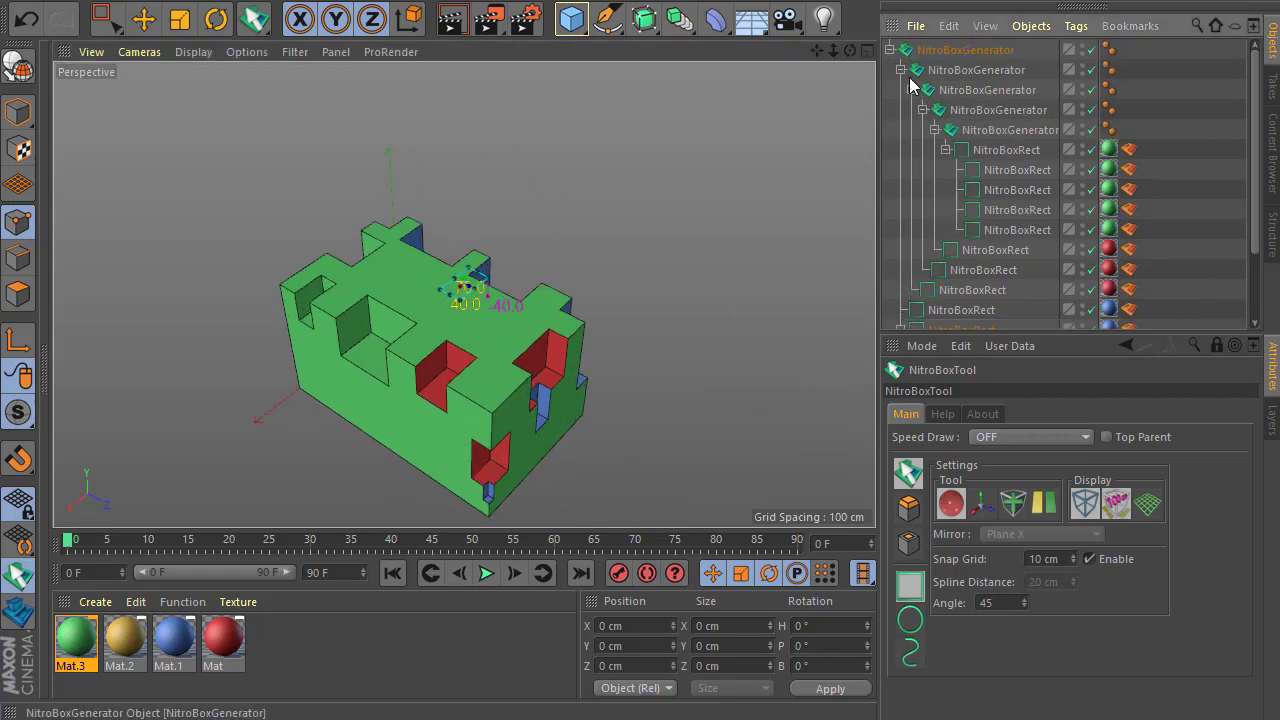
Turn on Top Parent and cut a green notch 50 by 70 cm and 40 cm deep at the corner above the lower red notch
left_click_drag(427, 340, 415, 326, "alt")
left_click_drag(578, 368, 470, 360, "alt")
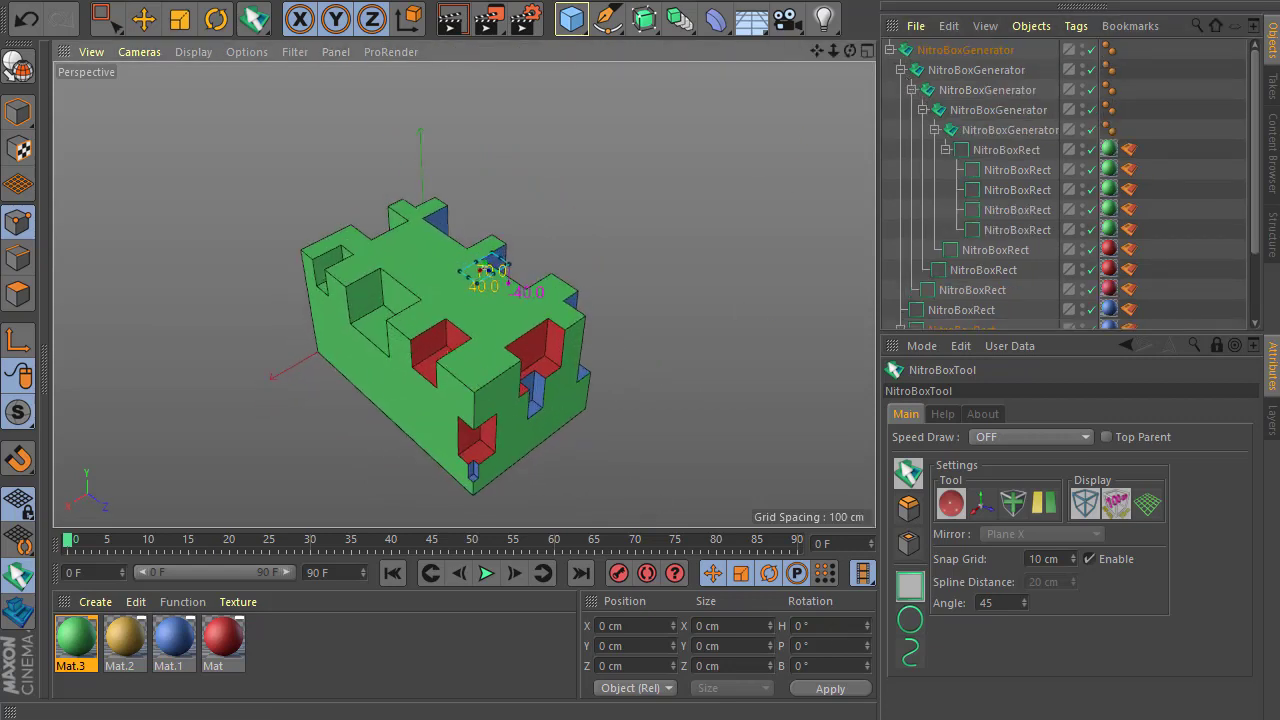
left_click(1106, 437)
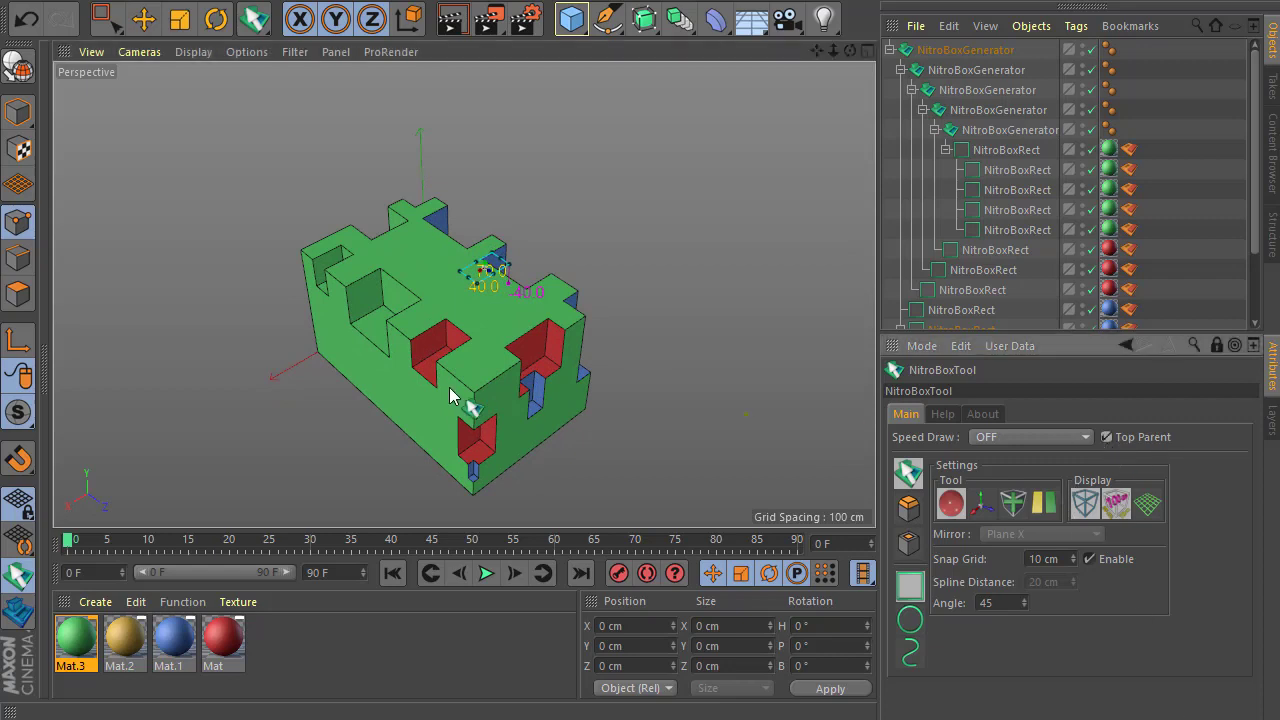
scroll(456, 383, "up", 2)
left_click_drag(481, 363, 491, 433)
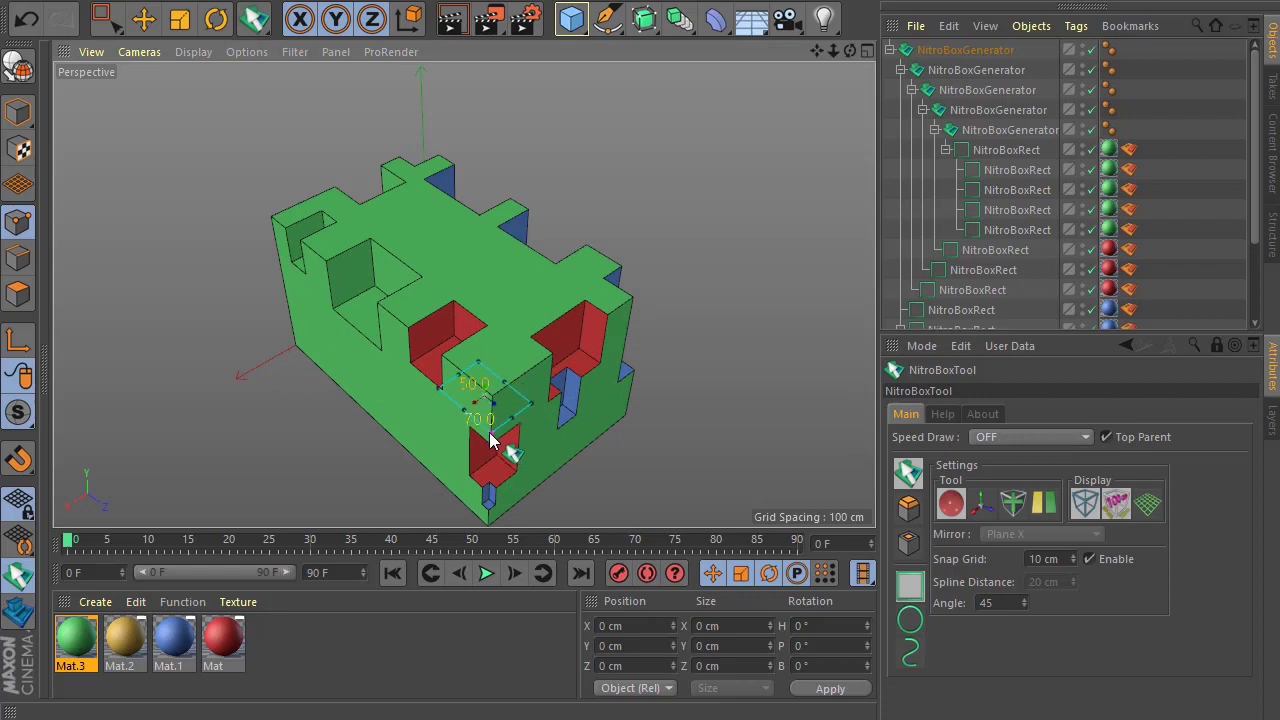
left_click(491, 462)
scroll(1003, 214, "down", 2)
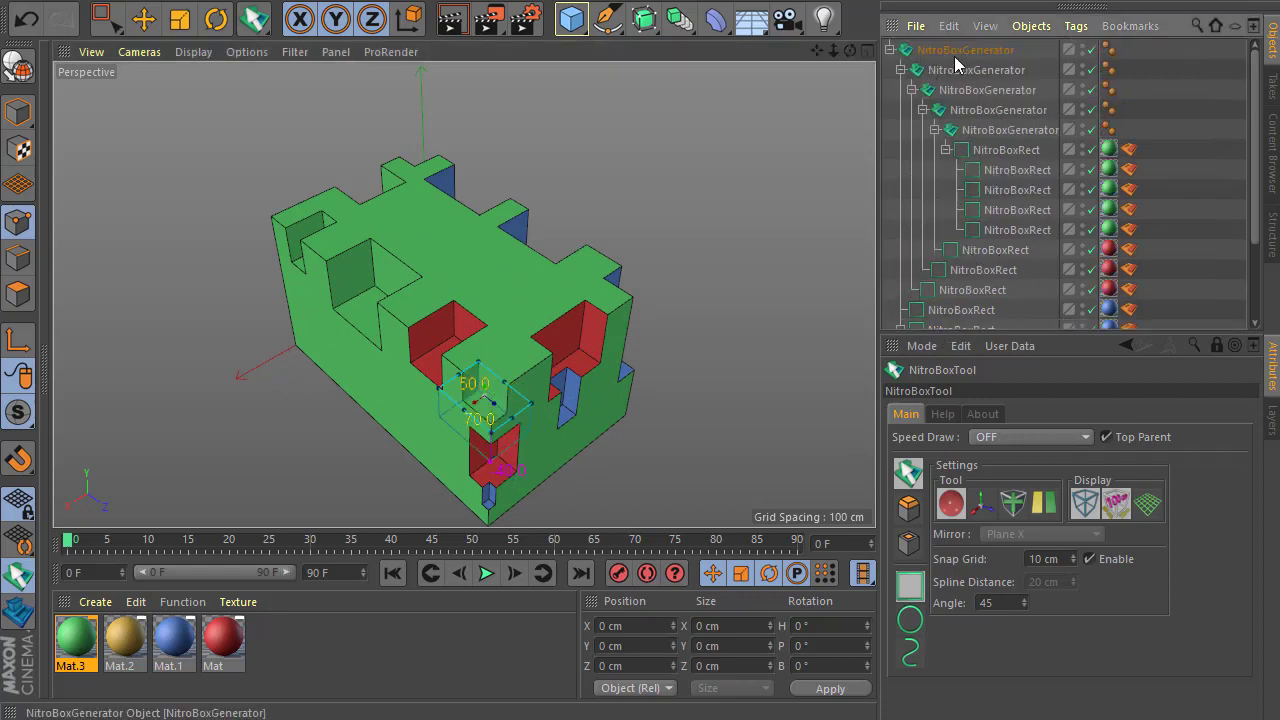
Turn off Top Parent, cut a green notch 10 by 40 cm and 40 cm deep in the end face's red notch, and expand its parent rectangle
left_click(1115, 438)
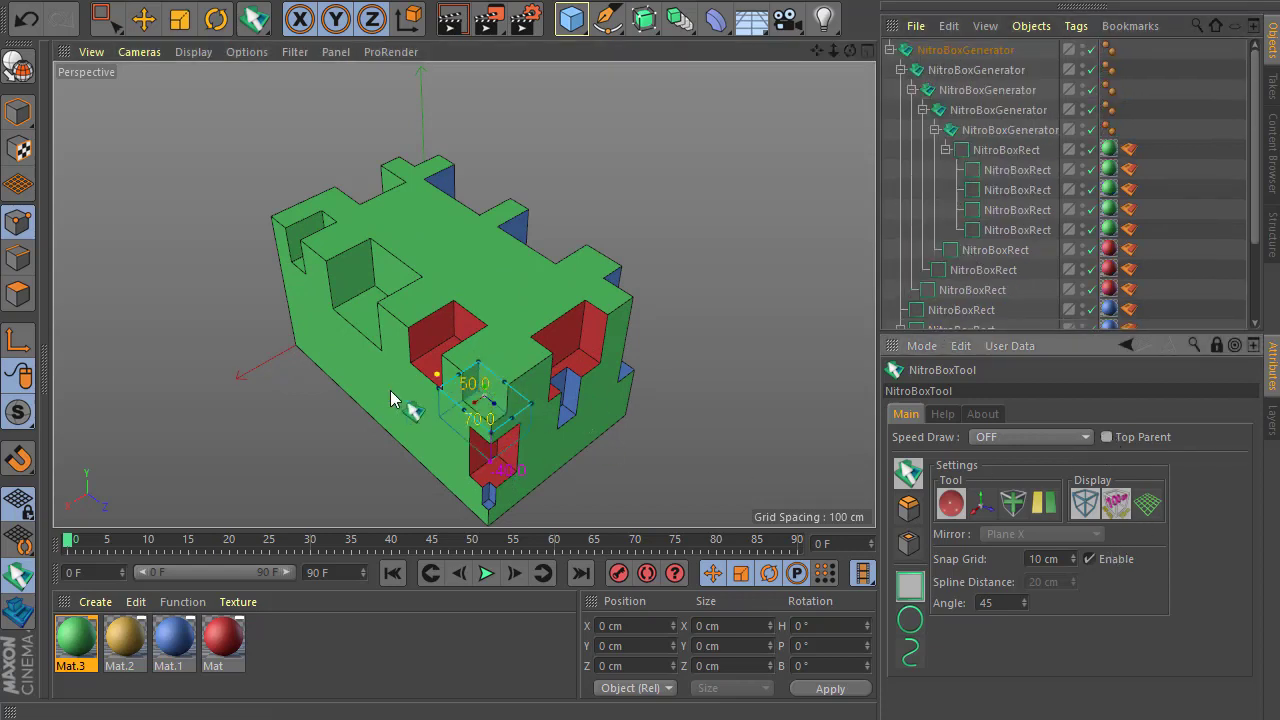
left_click_drag(392, 399, 443, 491, "alt")
scroll(442, 476, "up", 3)
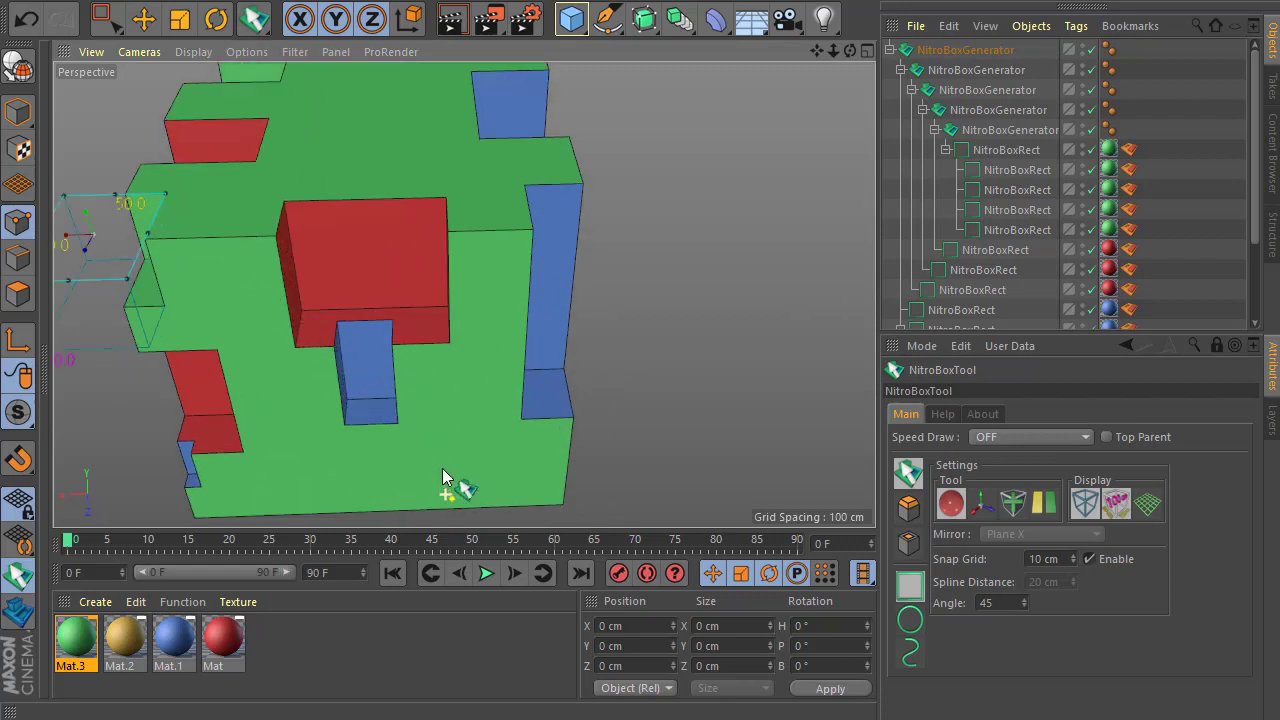
scroll(442, 478, "up", 2)
left_click_drag(436, 347, 436, 425)
left_click(911, 289)
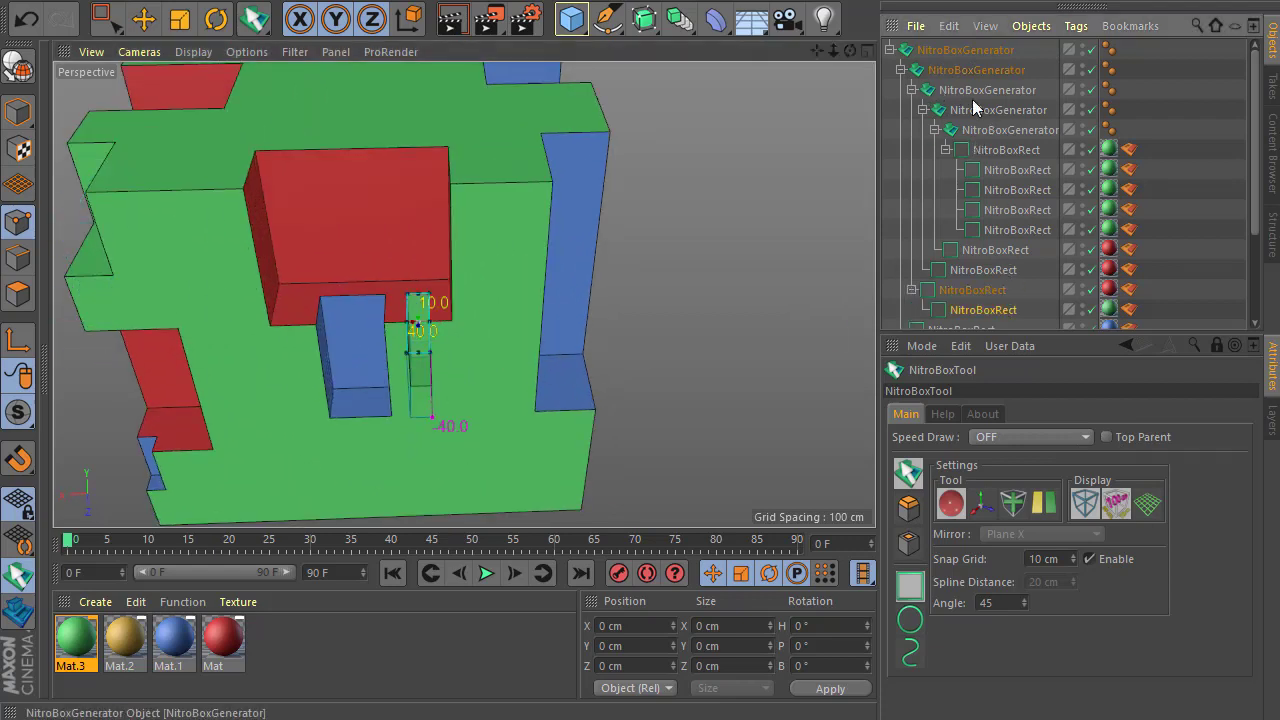
Examine the second-level generator's contents and select the 50 by 70 cm green corner cut in the object tree
left_click(976, 70)
scroll(483, 417, "down", 3)
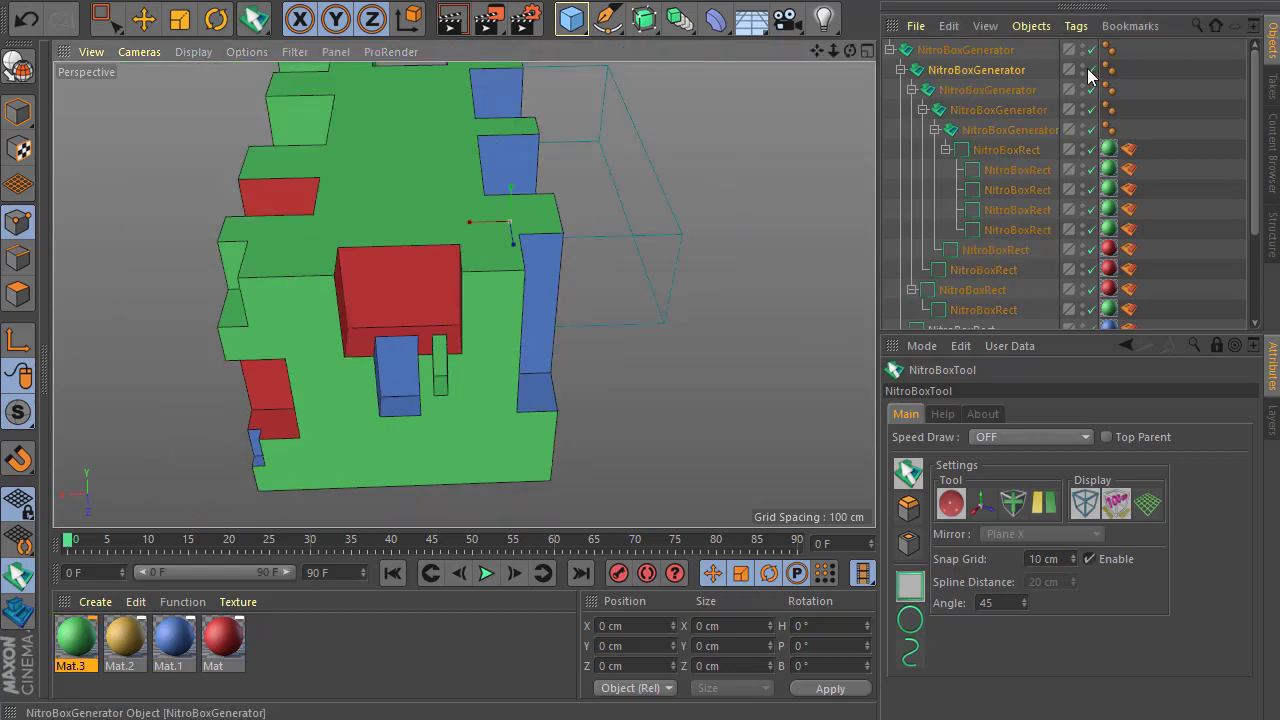
left_click_drag(420, 306, 397, 417, "alt")
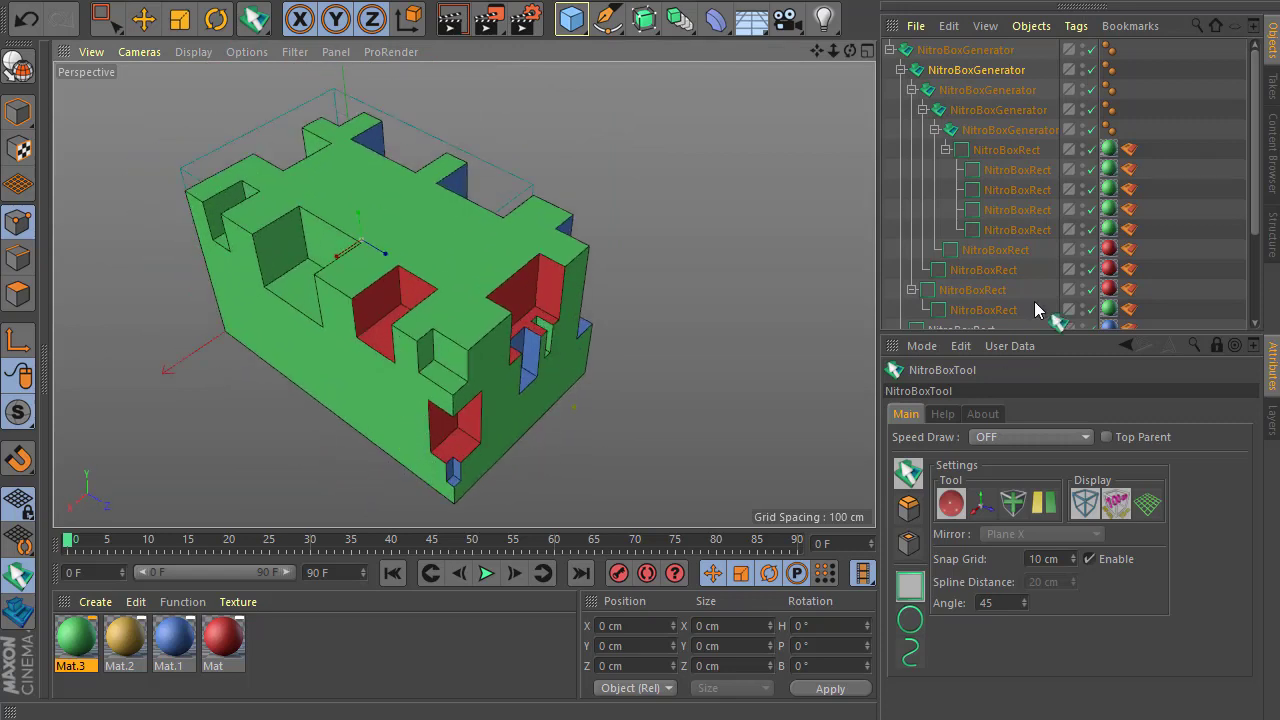
scroll(955, 290, "down", 5)
left_click(940, 320)
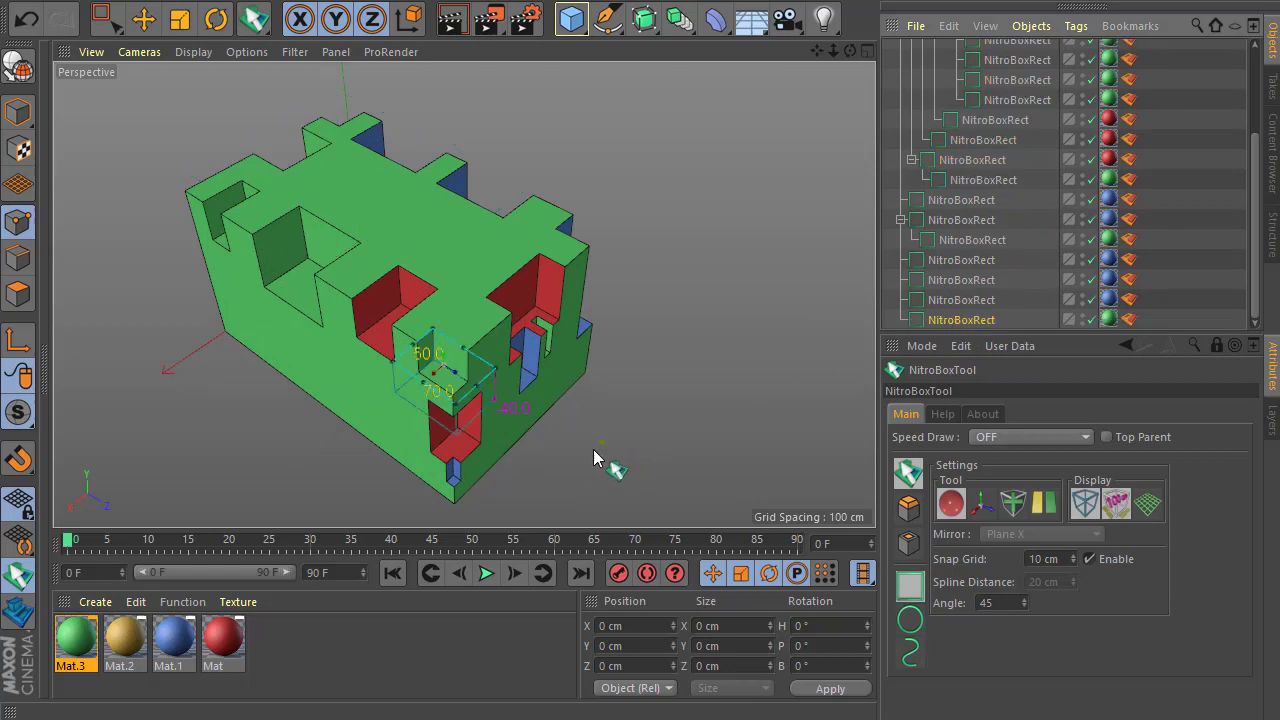
Move the selected green cut onto the floor of the middle blue notch
left_click_drag(594, 458, 535, 488, "alt")
scroll(581, 455, "down", 2)
scroll(334, 334, "up", 3)
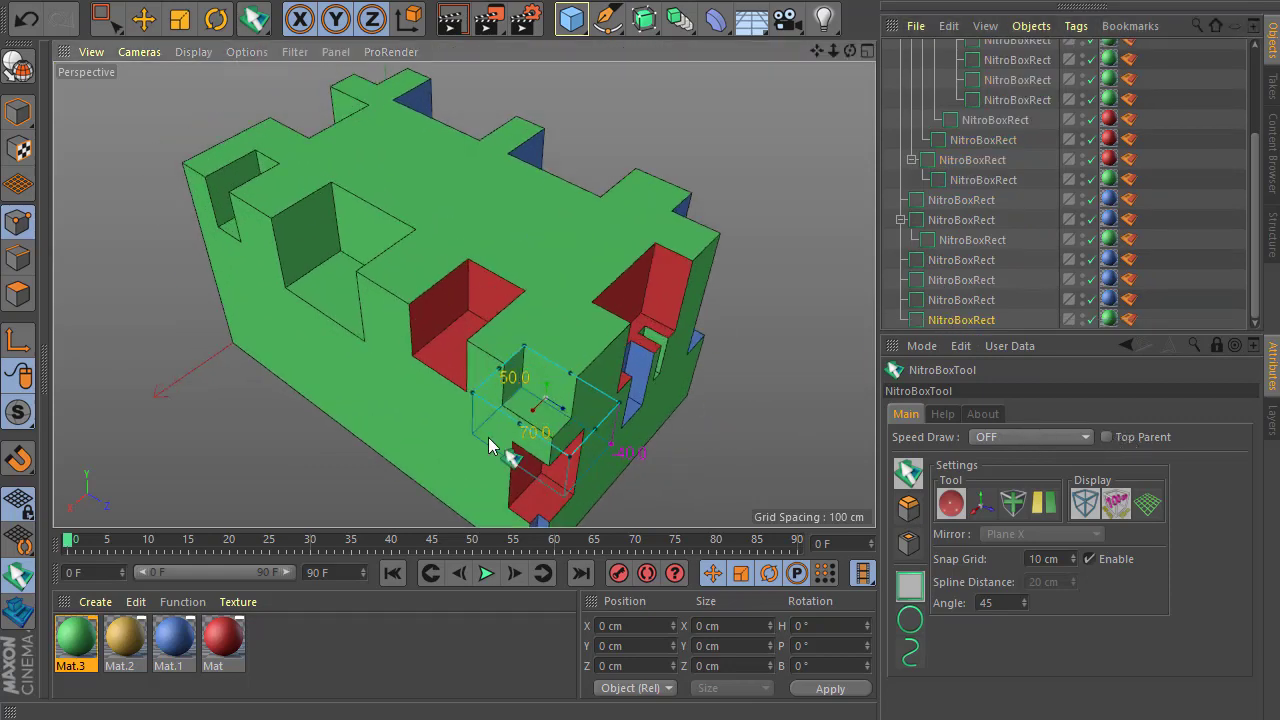
left_click_drag(489, 447, 447, 449, "alt")
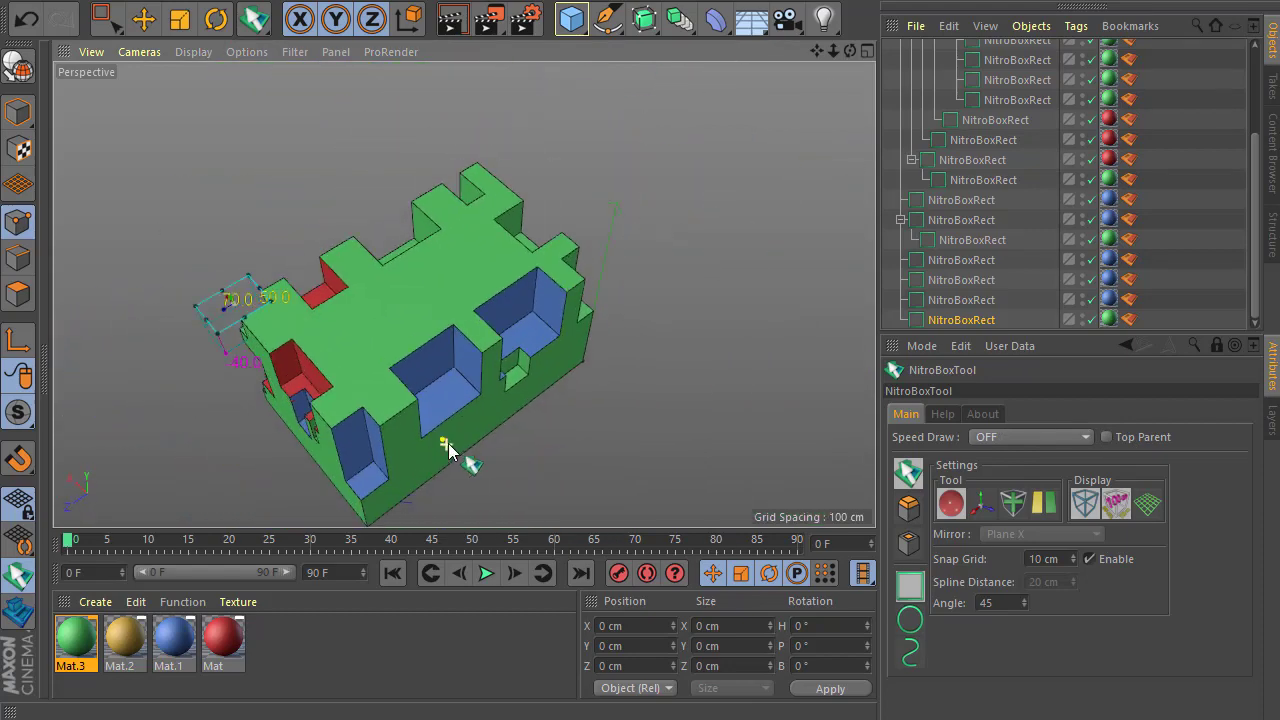
scroll(449, 451, "up", 1)
left_click(449, 411)
scroll(1006, 217, "up", 1)
scroll(994, 234, "down", 1)
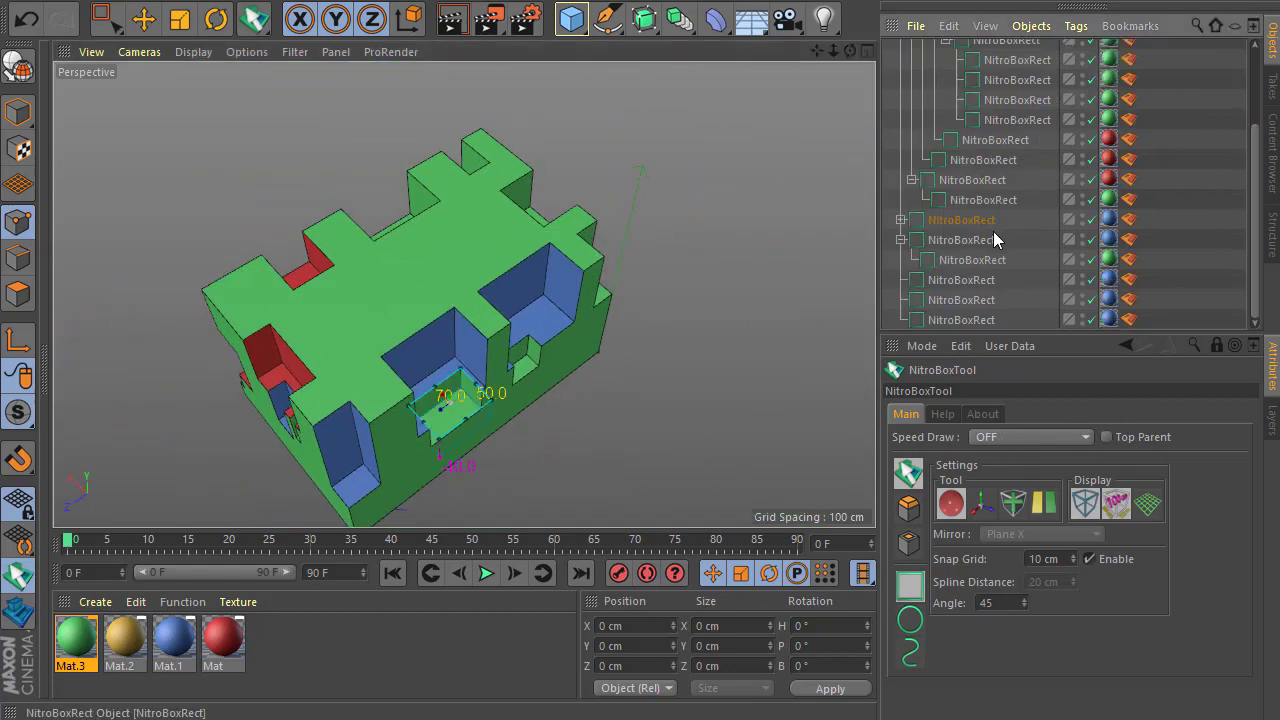
Move the green cut into the neighbouring large blue notch and on into the red notch at the box end
left_click(546, 326)
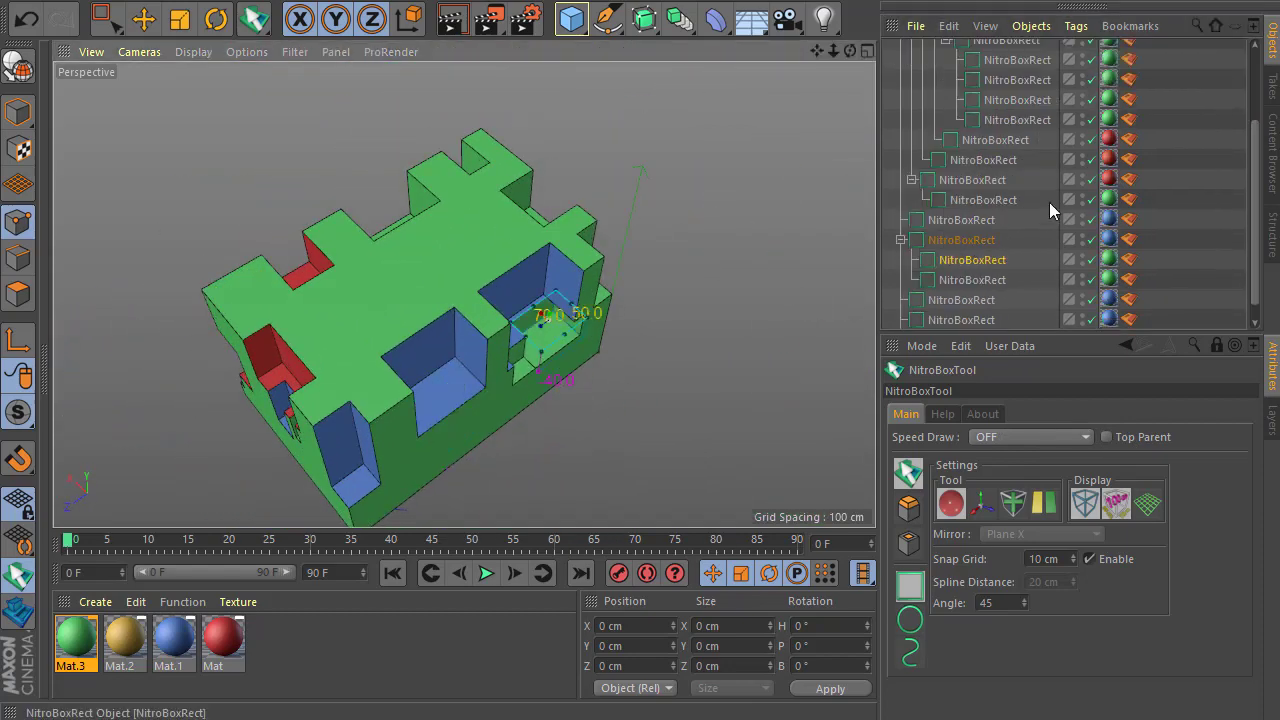
left_click(452, 262)
left_click_drag(581, 352, 408, 391, "alt")
left_click(388, 397)
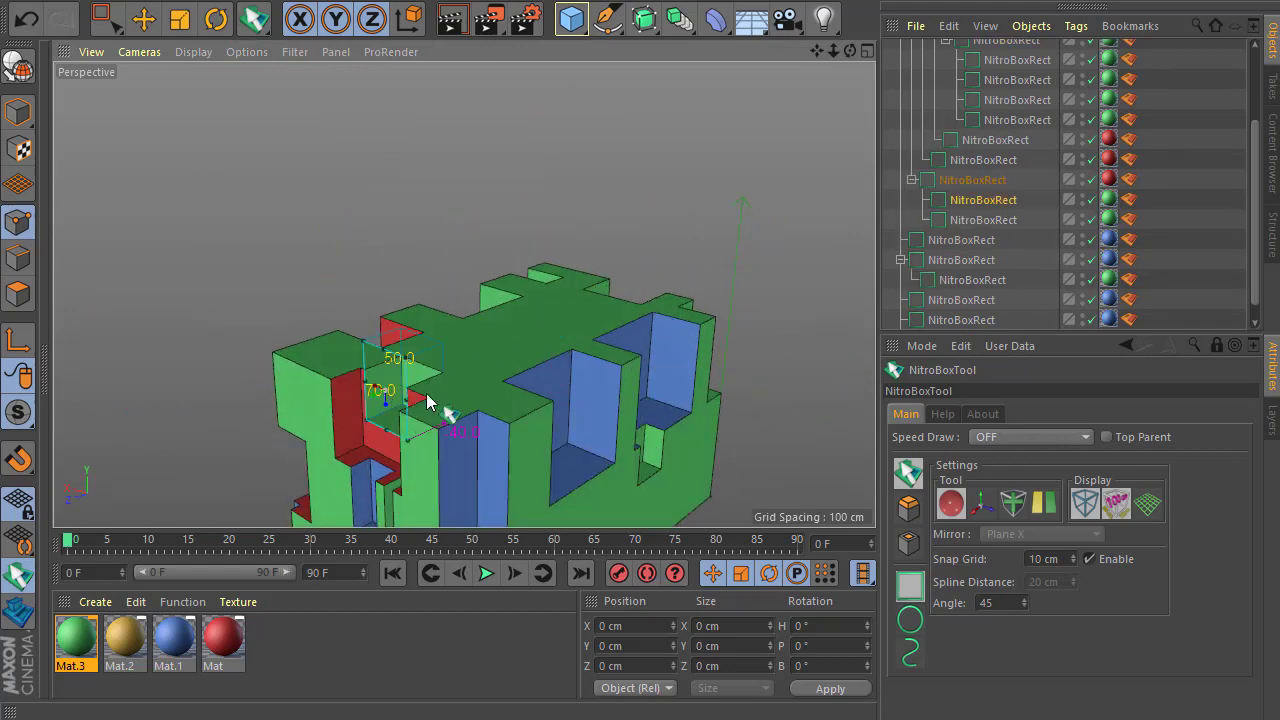
left_click_drag(646, 275, 418, 335, "alt")
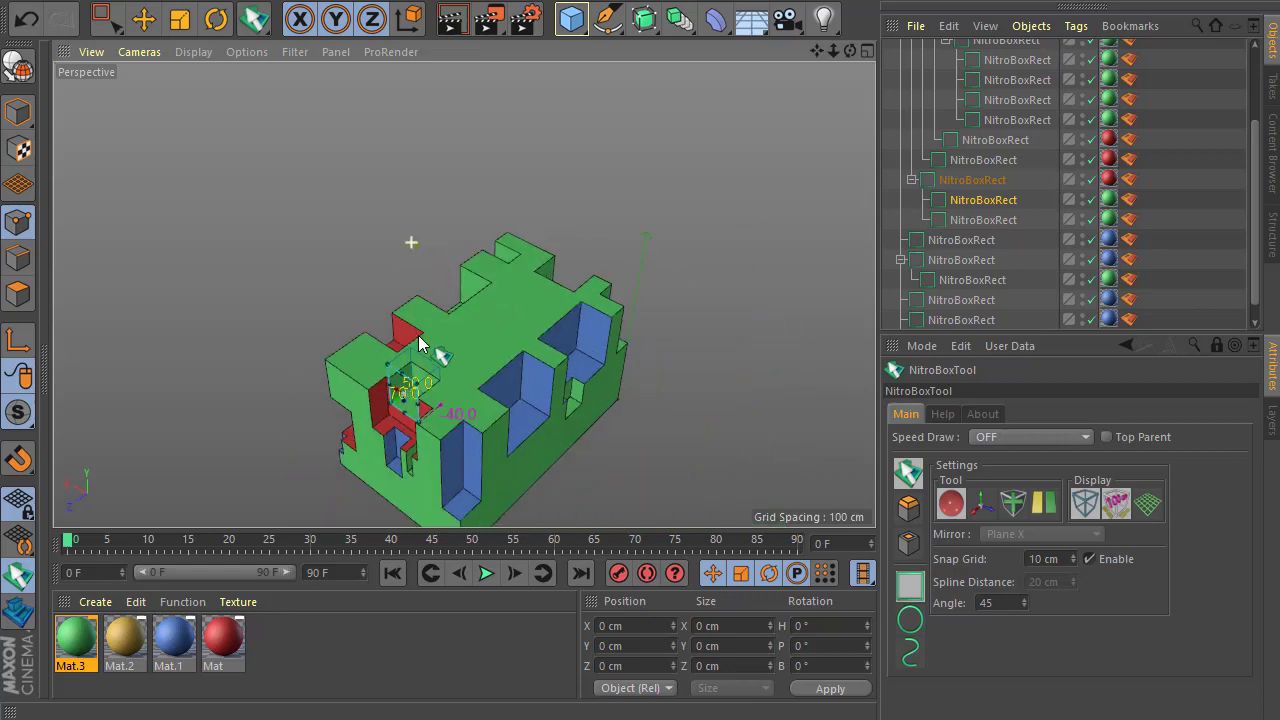
Turn on Top Parent and move the green cut onto the box's long side face with the blue notches
left_click(1105, 437)
left_click(491, 338)
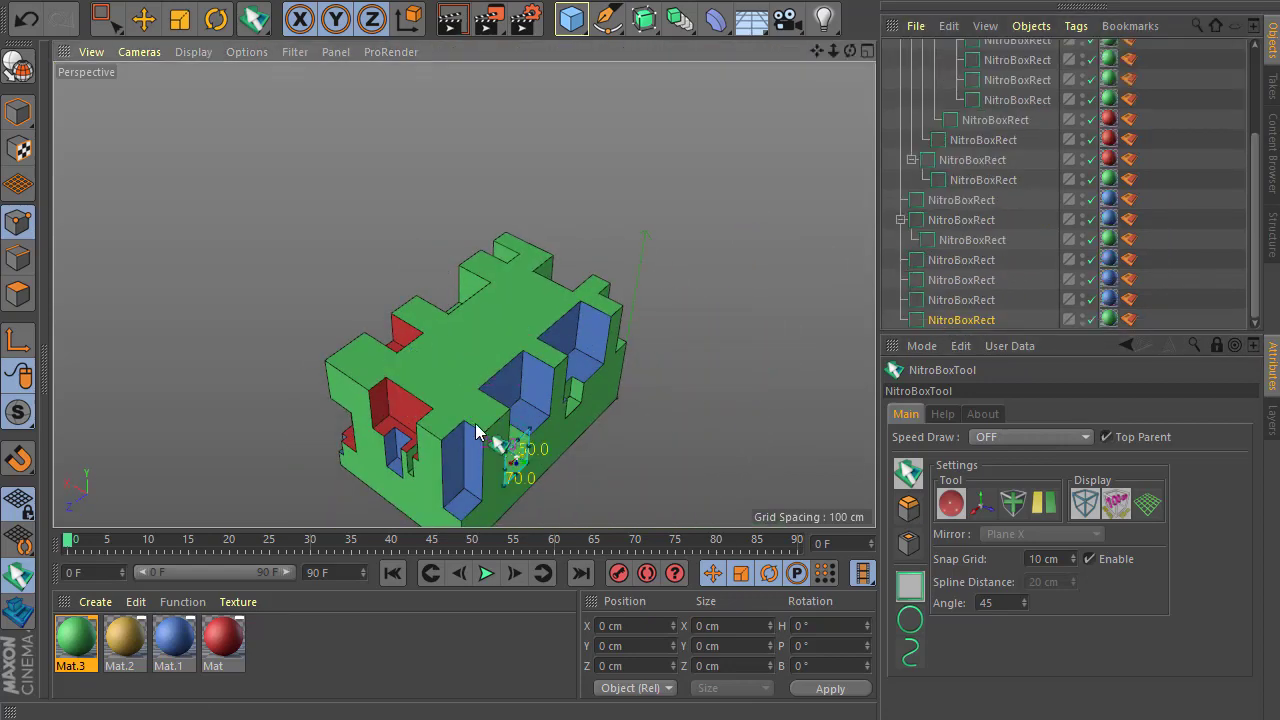
left_click_drag(608, 434, 407, 436, "alt")
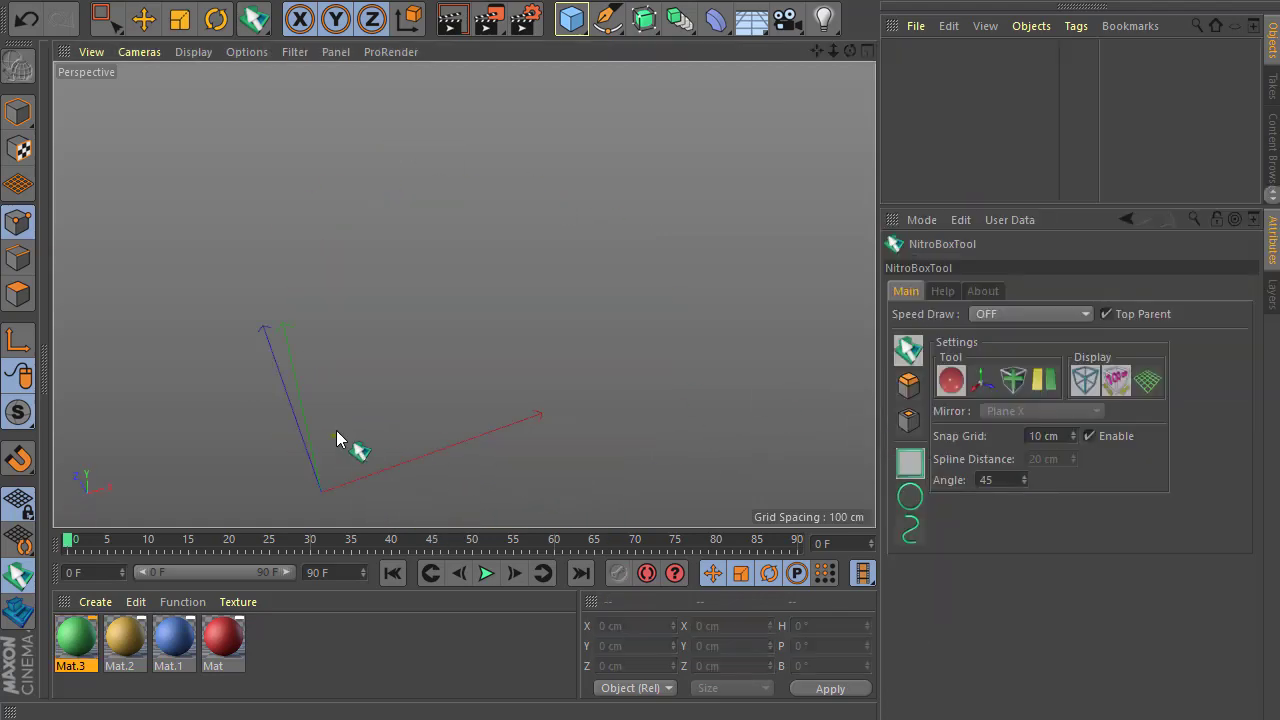
Create a box 230 by 380 cm and 160 cm high with the red material in the empty scene
left_click(224, 638)
left_click_drag(351, 434, 298, 340, "alt")
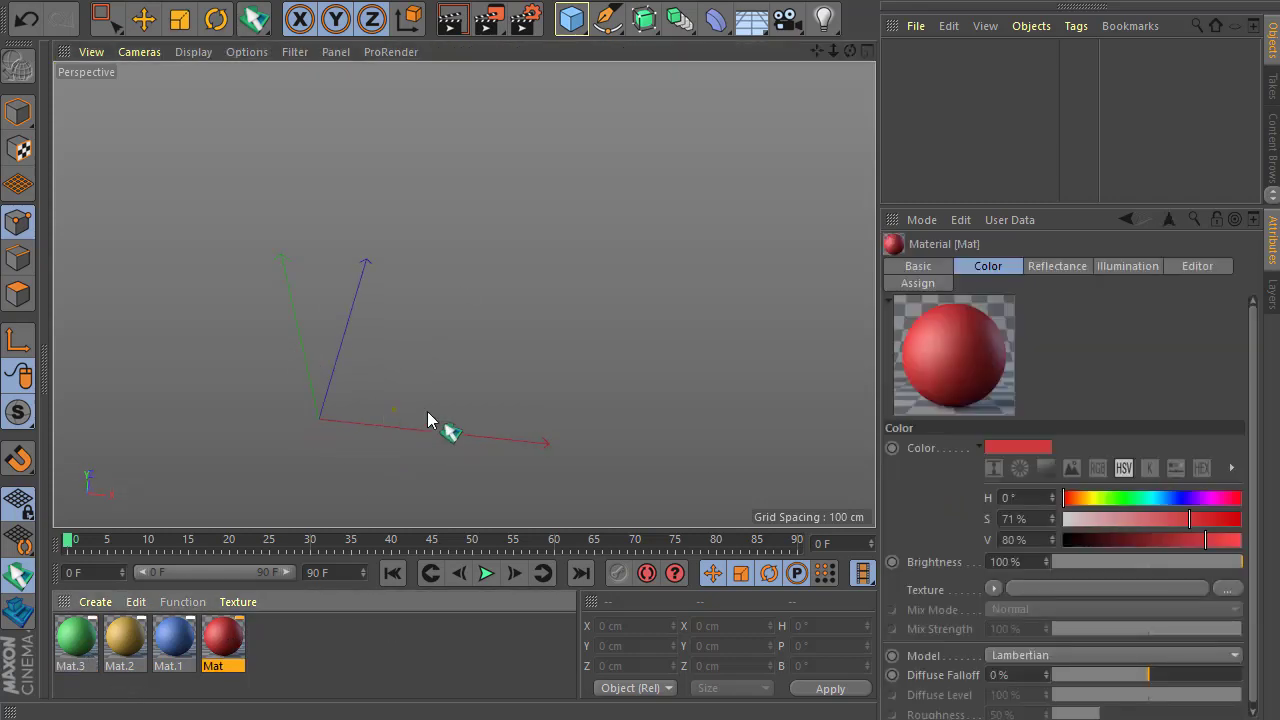
mouse_move(434, 423)
left_mouse_down("alt")
mouse_move(414, 434)
mouse_move(313, 415)
mouse_move(531, 276)
mouse_move(524, 214)
left_mouse_up("alt")
left_click(511, 143)
mouse_move(571, 249)
left_mouse_down("alt")
mouse_move(305, 271)
mouse_move(463, 366)
left_mouse_up("alt")
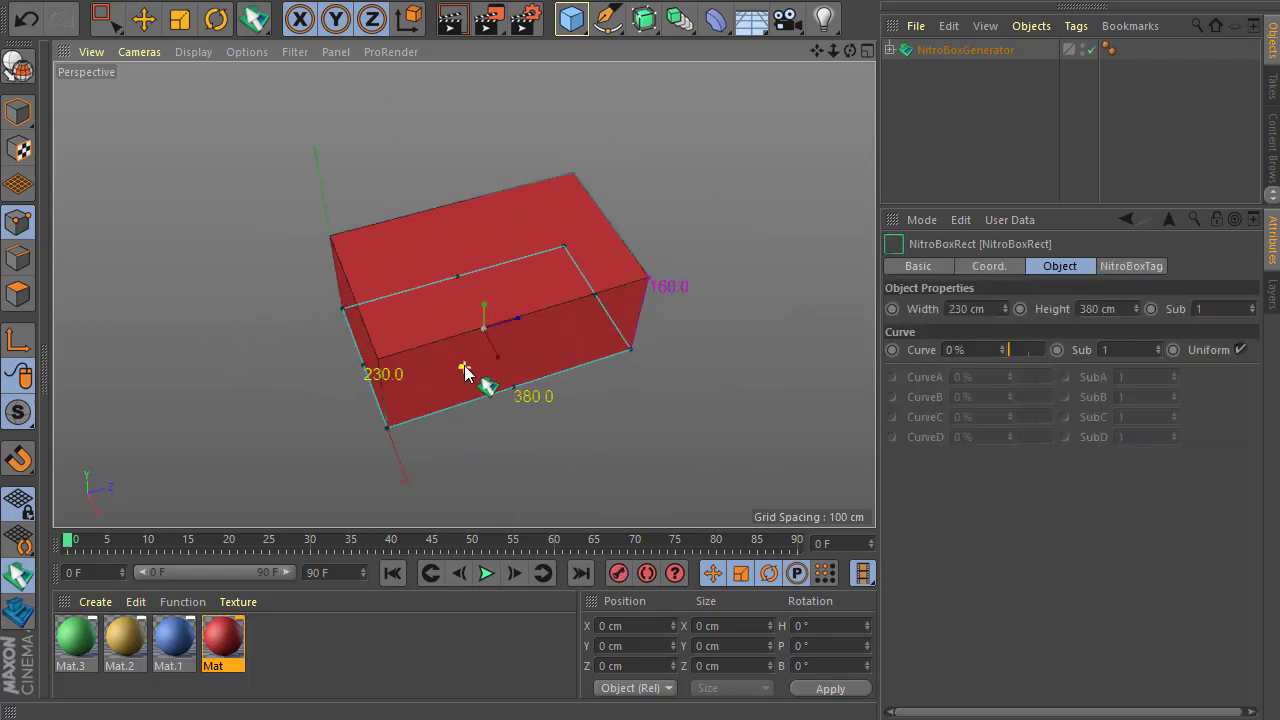
Cut a notch about 90 by 80 cm into the red box's upper front edge with the green material and round its back corners
scroll(463, 366, "up", 3)
left_click(76, 643)
left_click_drag(380, 296, 537, 340)
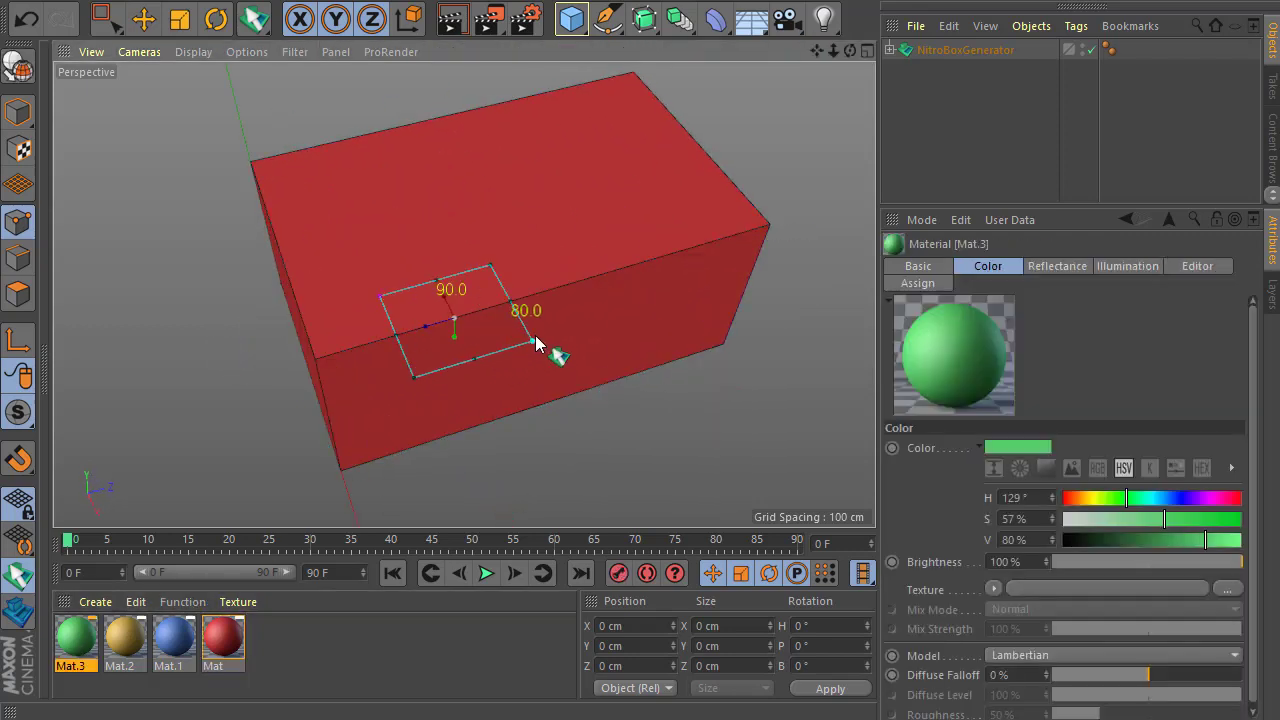
left_click(534, 386)
scroll(437, 281, "up", 3)
mouse_move(434, 280)
left_mouse_down()
mouse_move(413, 253)
mouse_move(430, 255)
left_mouse_up()
Set the generator's bevel Mode Enable to No Tags, turn on Solid and set the bevel radius to 5 cm
left_click(928, 52)
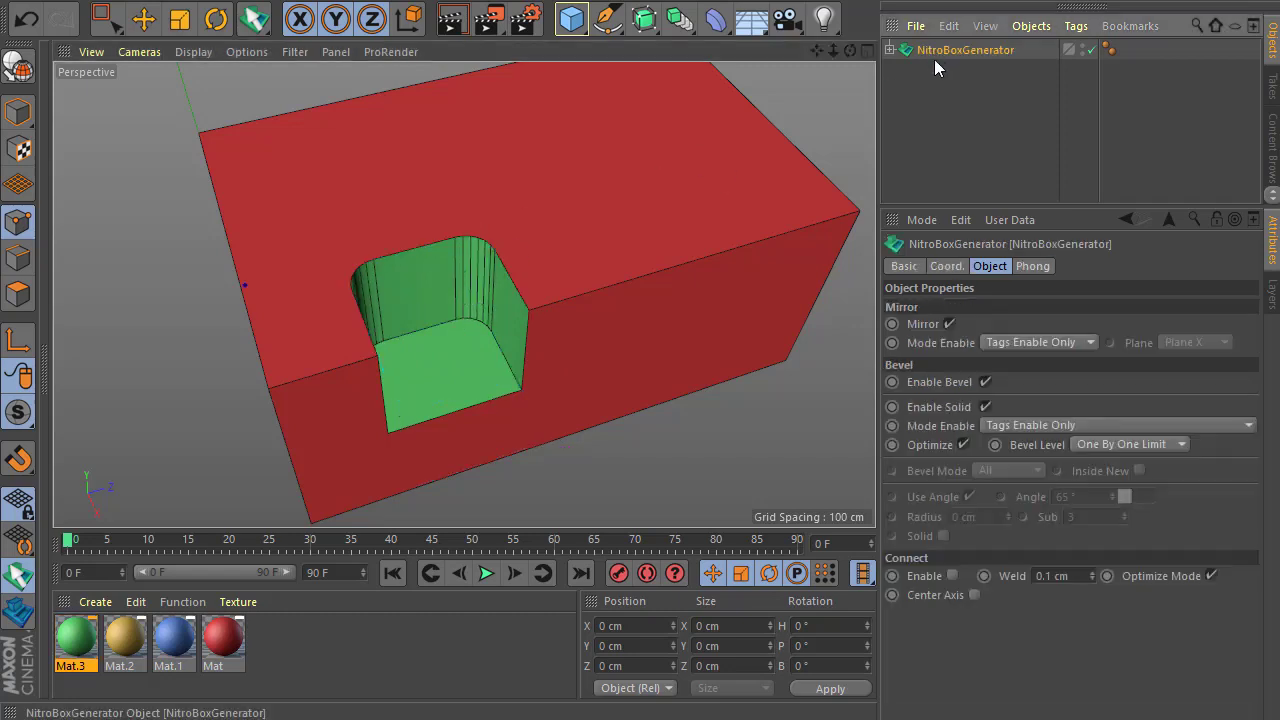
left_click(1003, 427)
left_click(1007, 440)
left_click(944, 536)
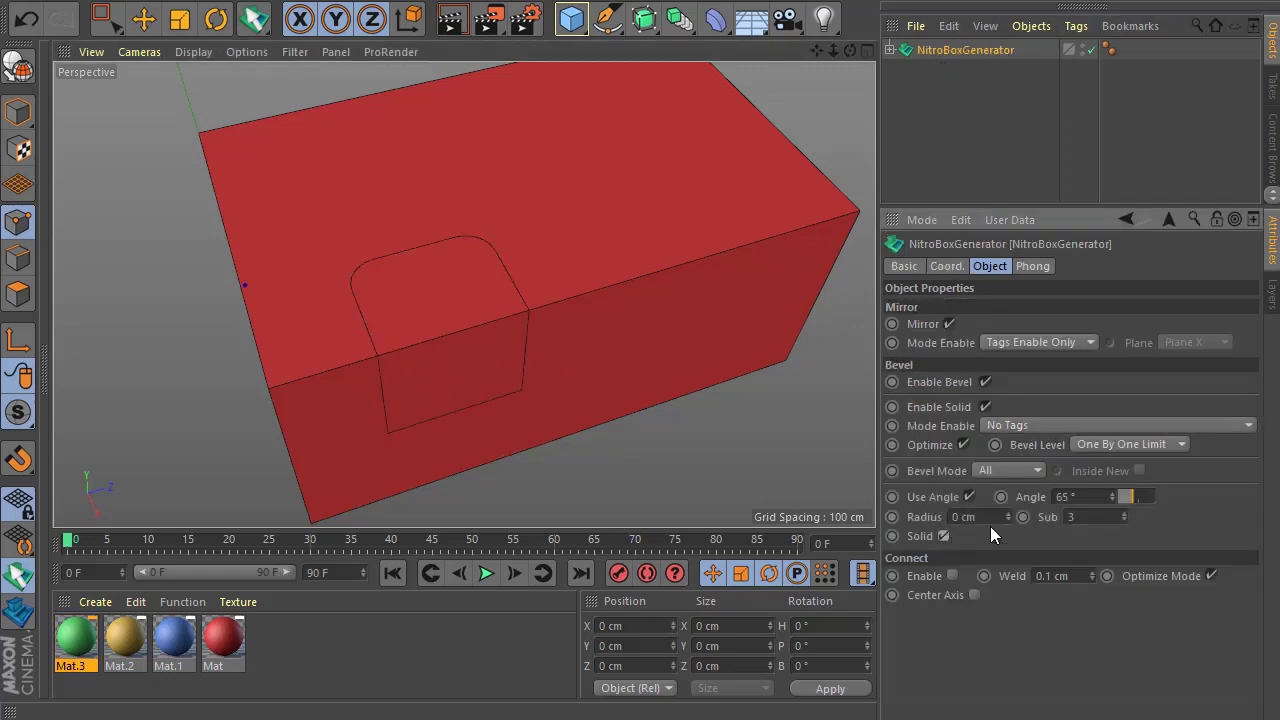
left_click_drag(1012, 515, 1016, 502)
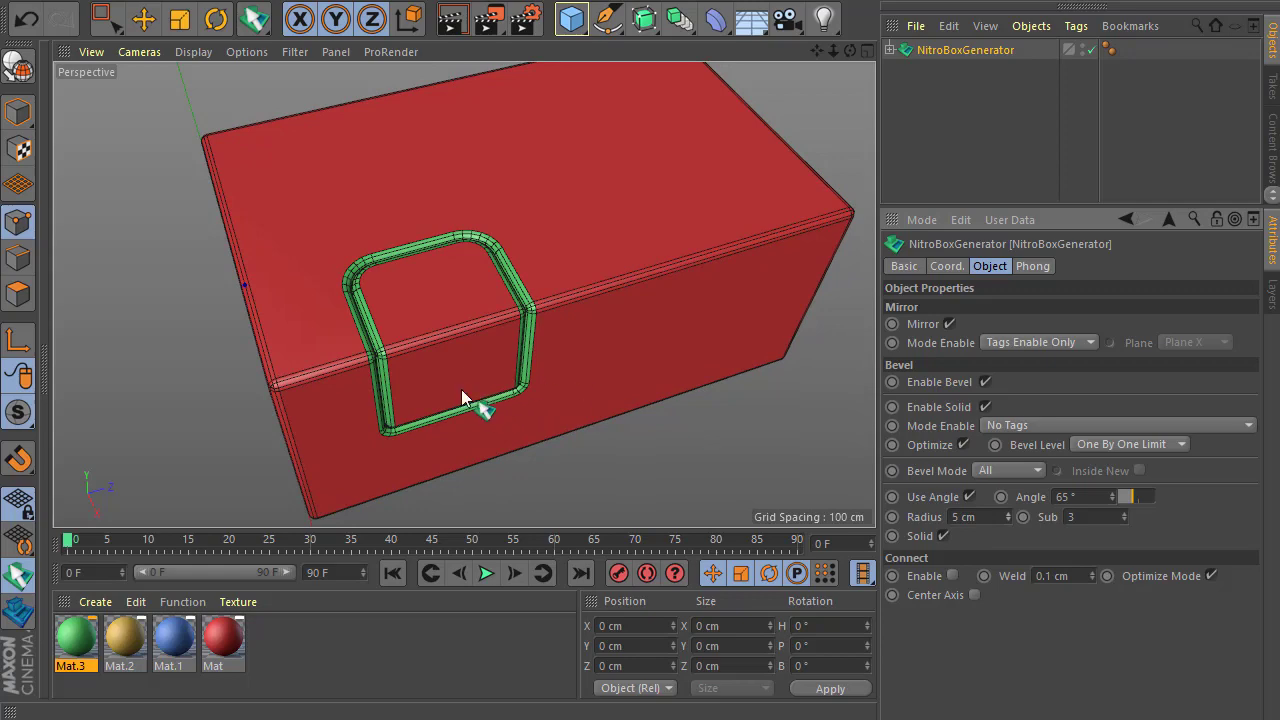
Examine the bevelled green outline up close and choose the blue material for the next cut
left_click_drag(461, 389, 404, 361, "alt")
scroll(404, 361, "down", 3)
scroll(404, 361, "up", 4)
left_click(181, 633)
scroll(373, 362, "up", 3)
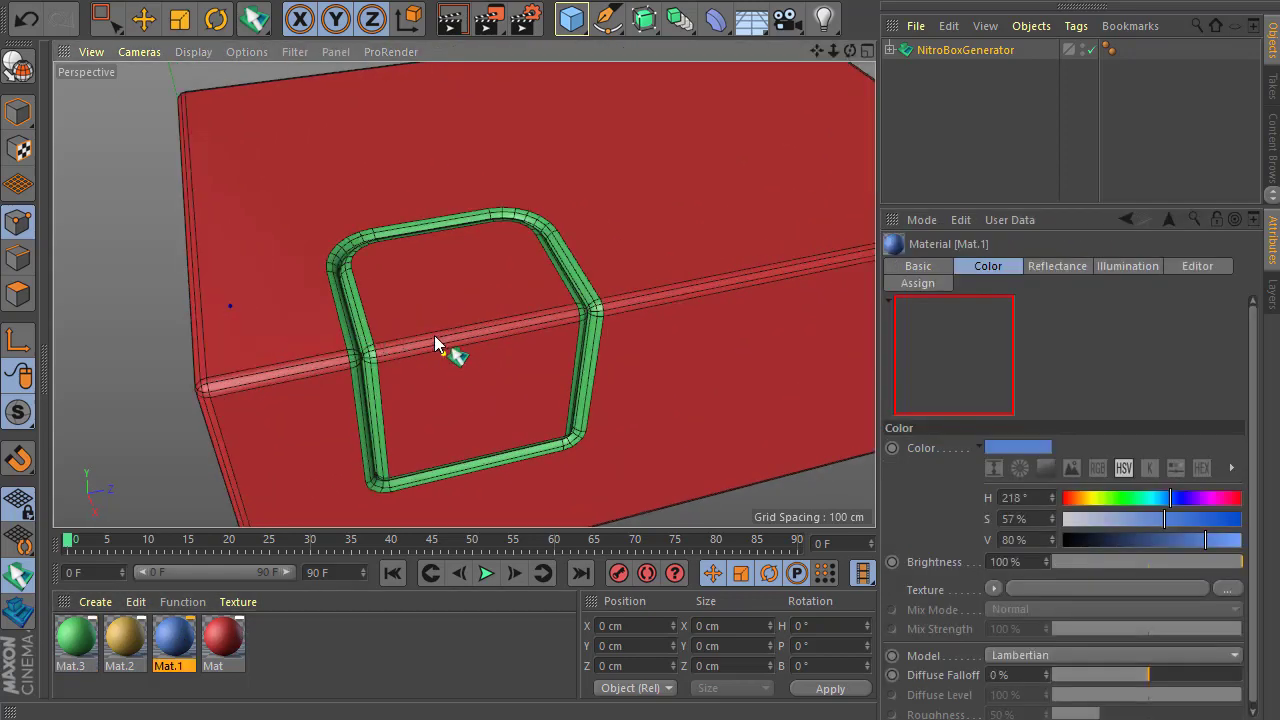
Try to cut a blue notch 50 by 40 cm inside the green outline, and undo it
scroll(434, 336, "up", 3)
scroll(405, 295, "down", 4)
scroll(415, 318, "up", 2)
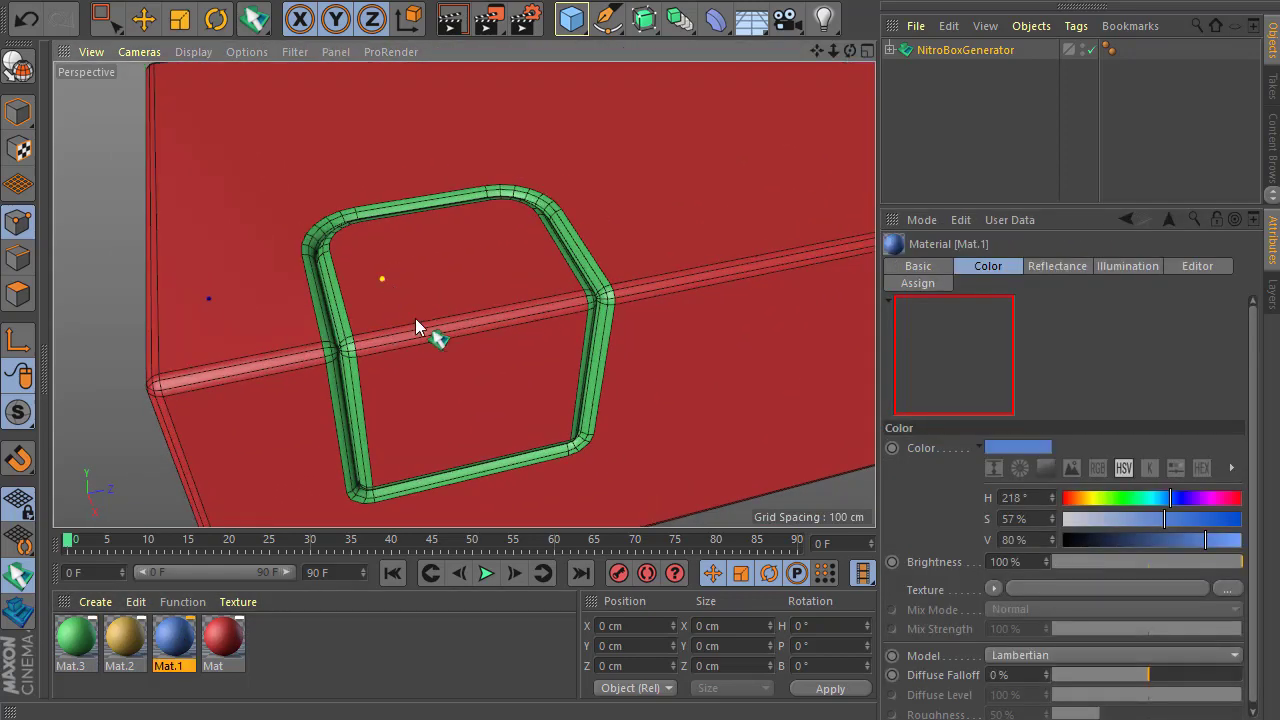
left_click(545, 359)
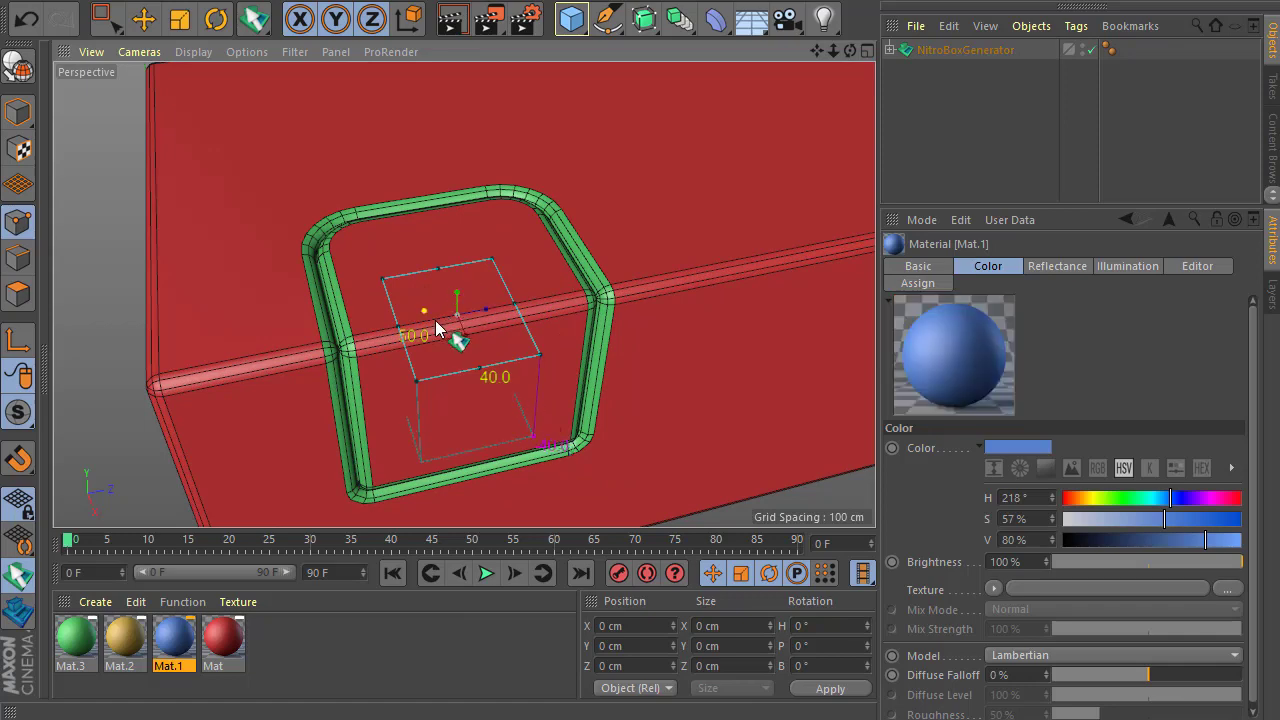
scroll(460, 425, "down", 3)
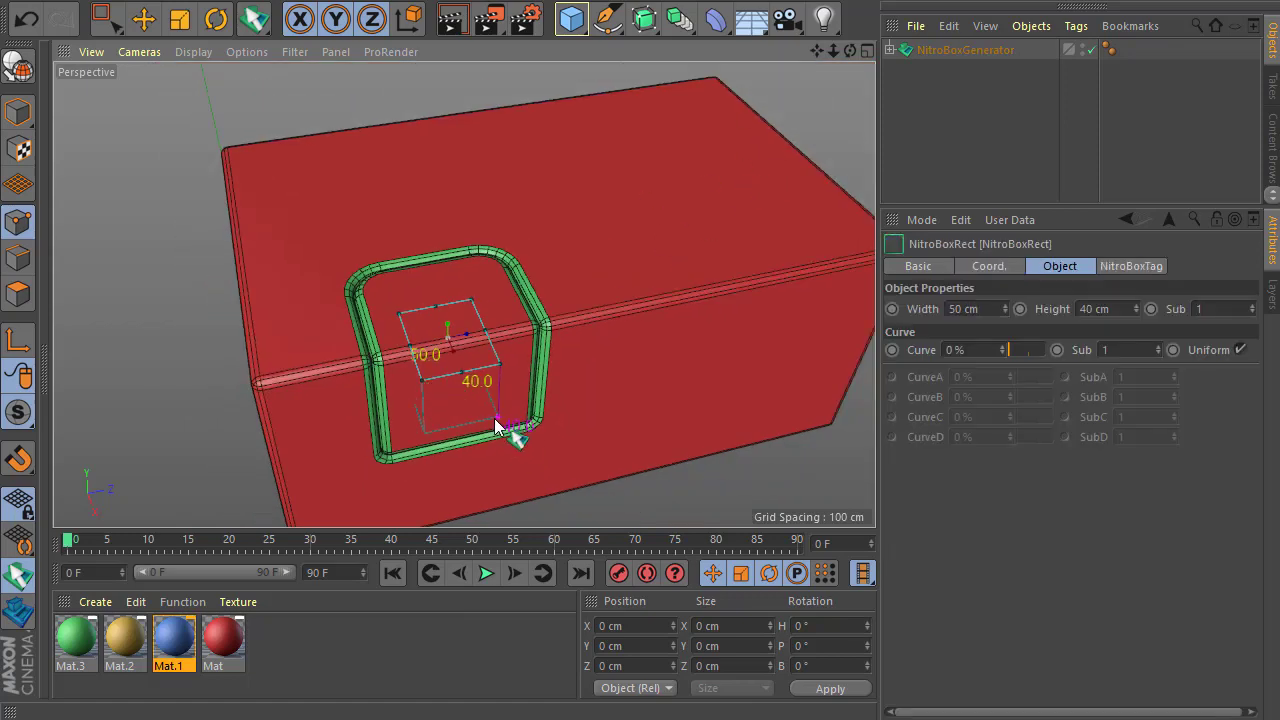
left_click_drag(514, 480, 510, 446, "alt")
key("ctrl+z")
scroll(454, 383, "down", 3)
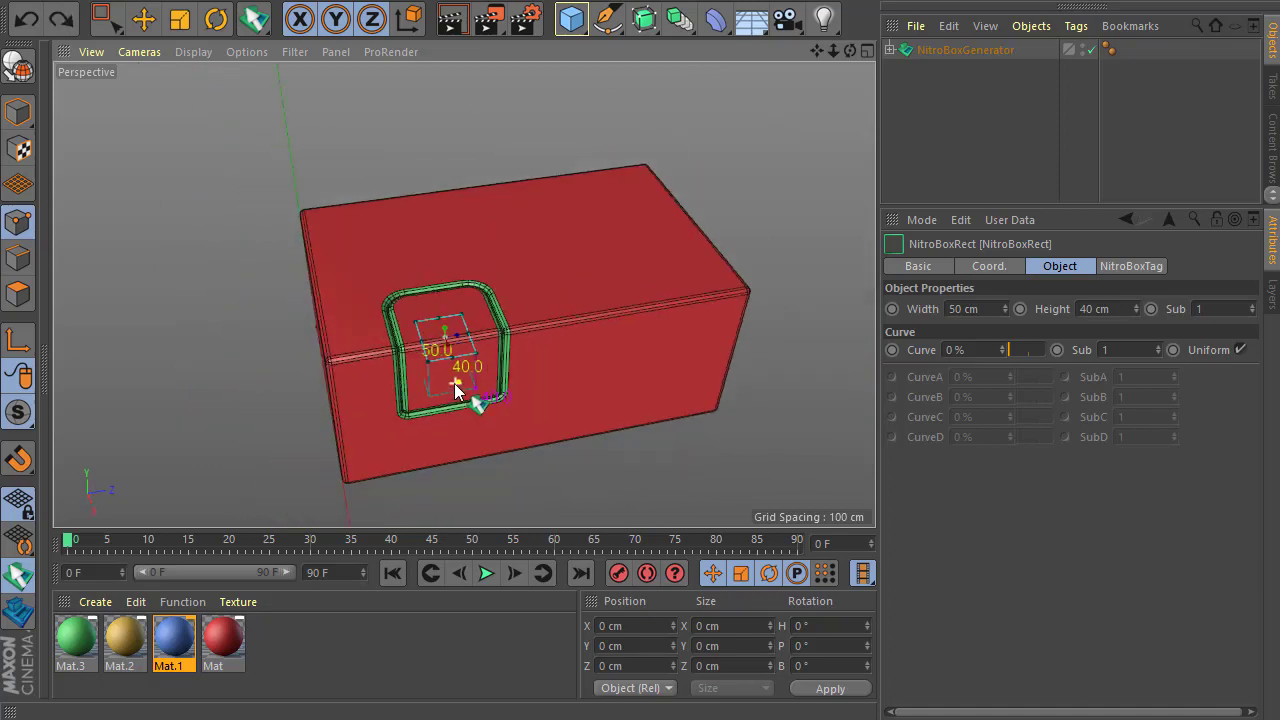
scroll(435, 370, "up", 5)
scroll(424, 381, "up", 1)
key("ctrl+z")
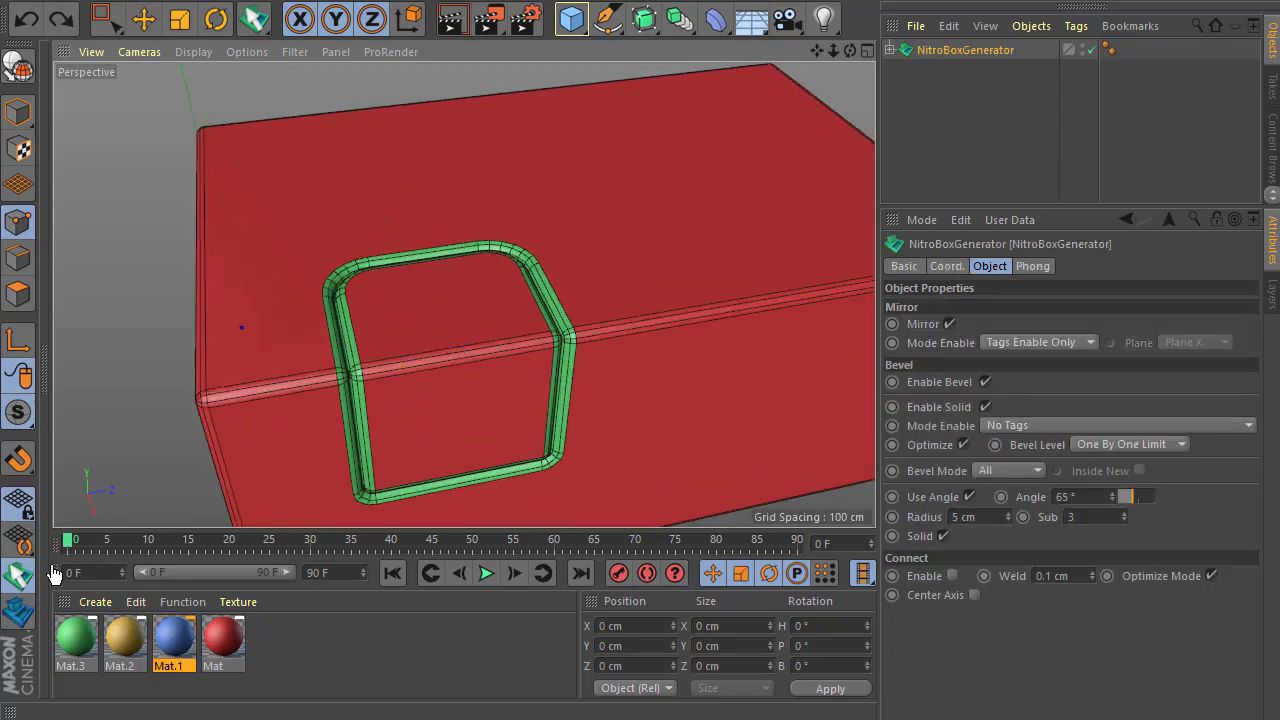
Return to the NitroBoxTool settings and enable the green shield tool option
left_click(18, 576)
left_click(1025, 380)
scroll(407, 393, "down", 3)
scroll(407, 393, "up", 3)
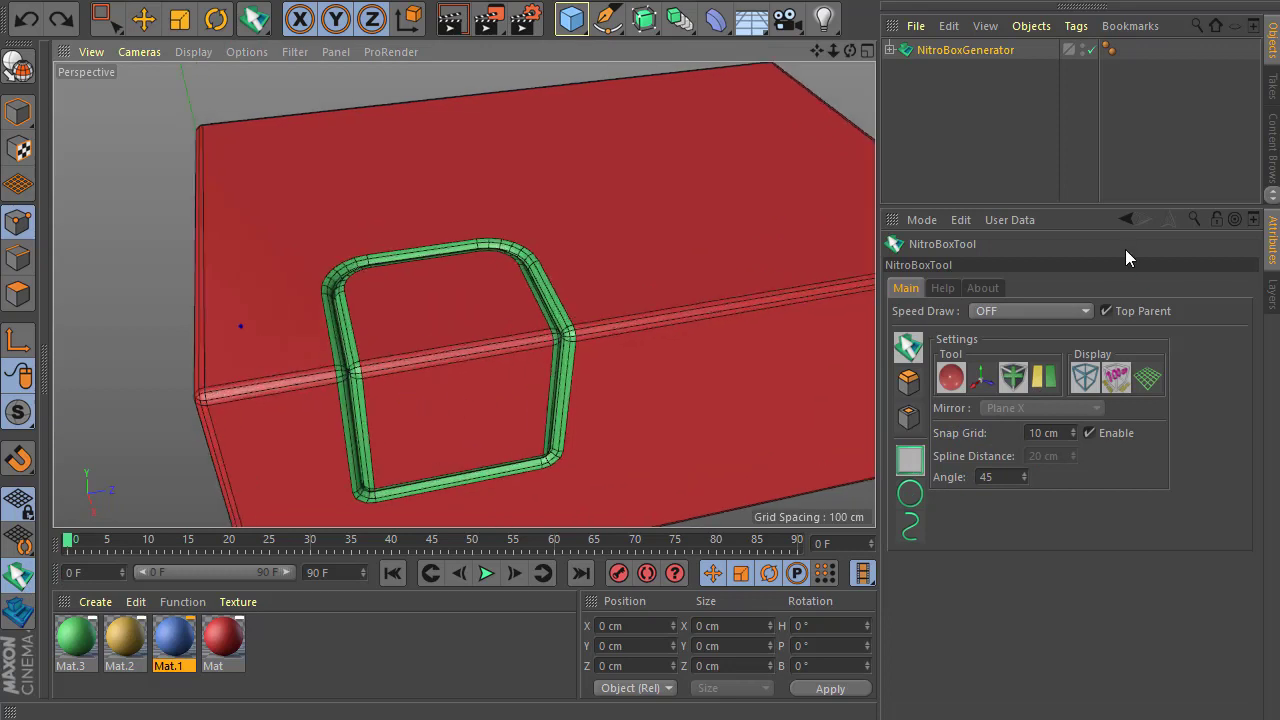
Cut two blue notches inside the green outline, one 20 by 30 cm with rounded back corners and one 10 by 40 cm
left_click_drag(400, 327, 474, 444)
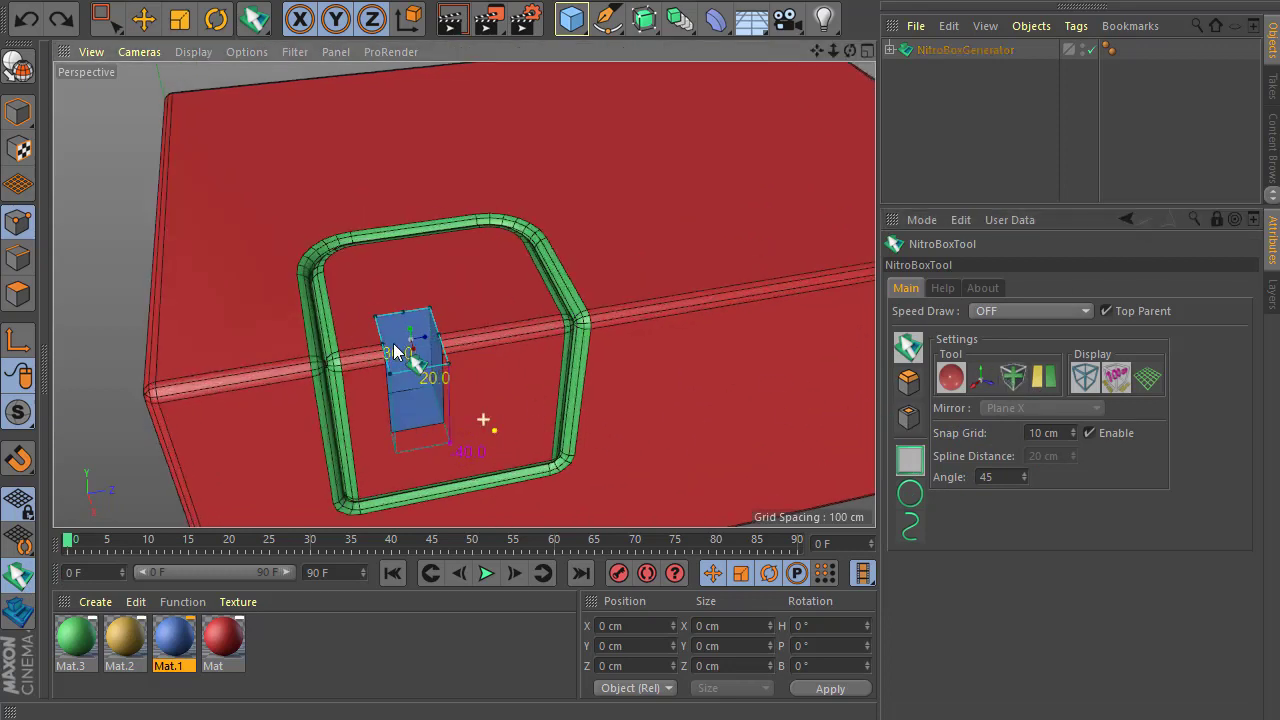
scroll(407, 322, "up", 2)
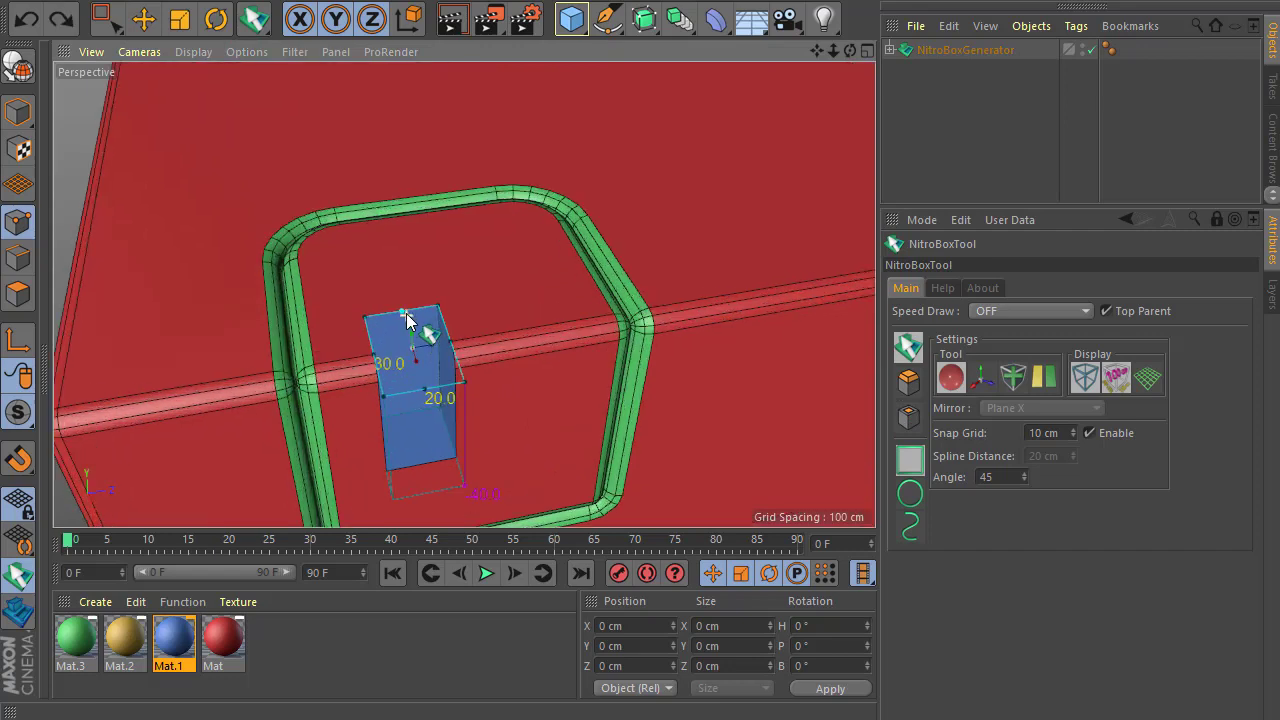
scroll(363, 345, "down", 2)
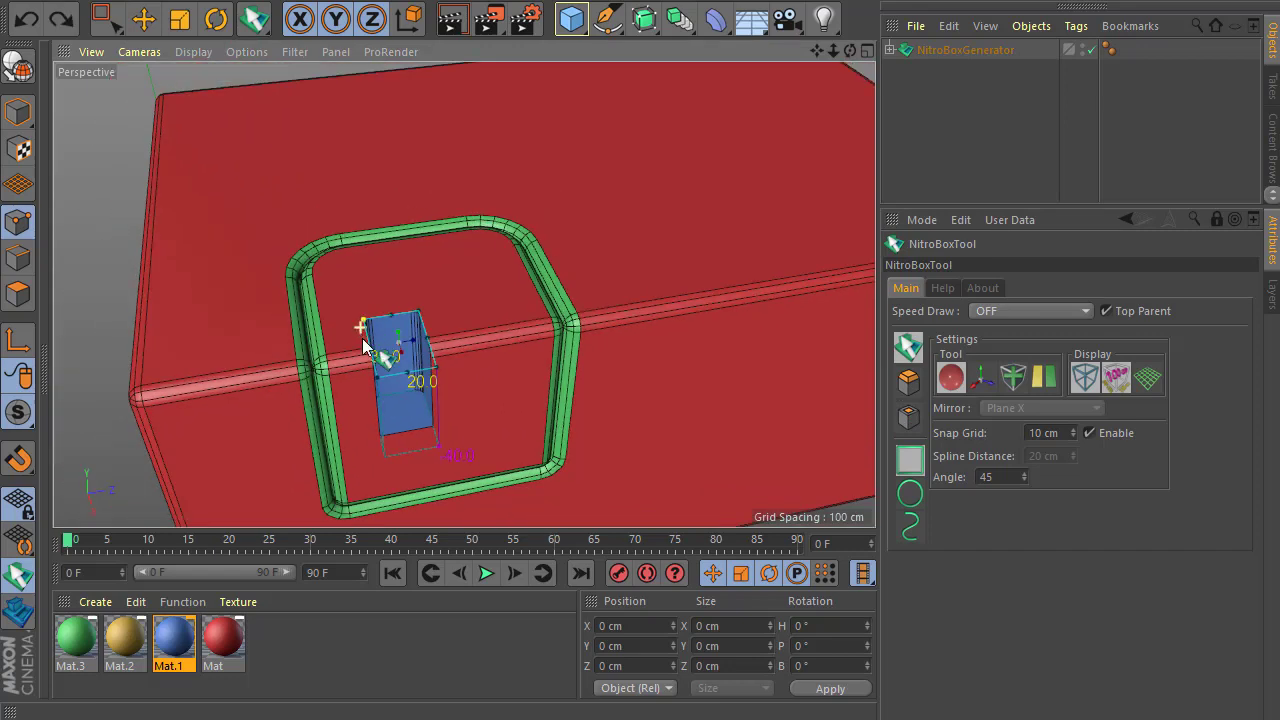
left_click(440, 337)
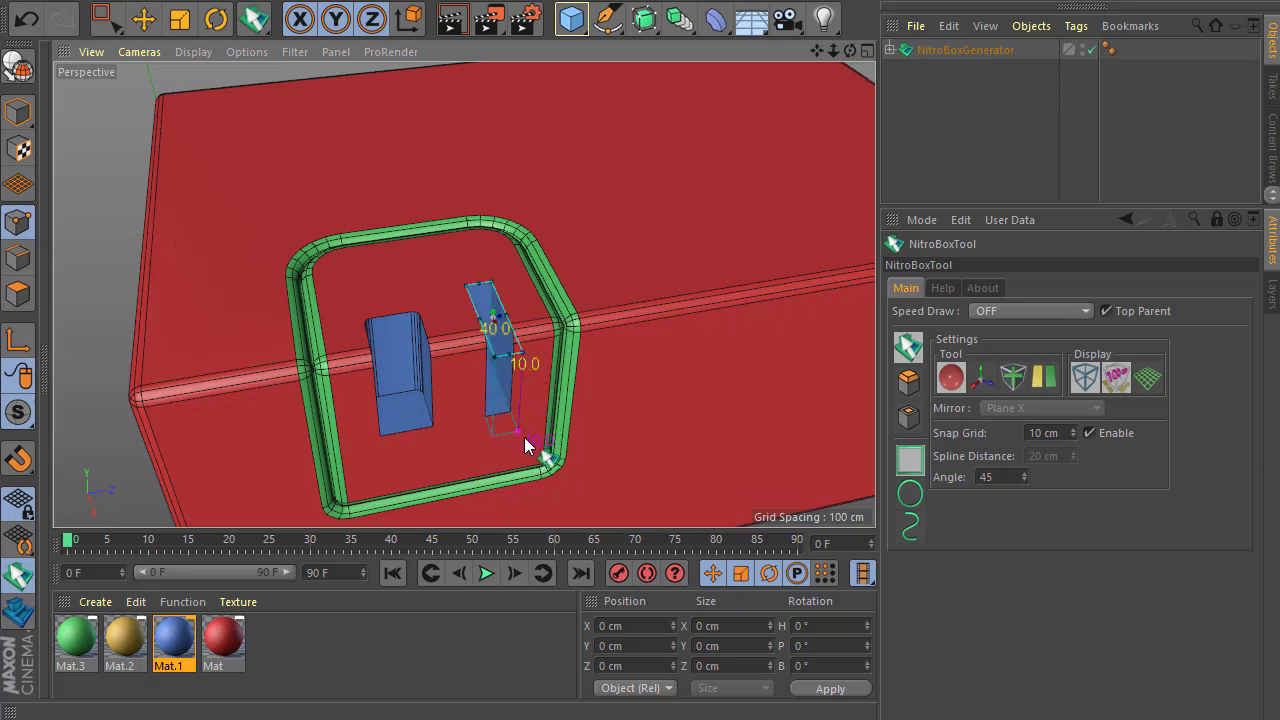
Enlarge the second blue notch inside the green outline to 20 by 50 cm and round its back corners
scroll(530, 468, "down", 2)
scroll(455, 298, "up", 2)
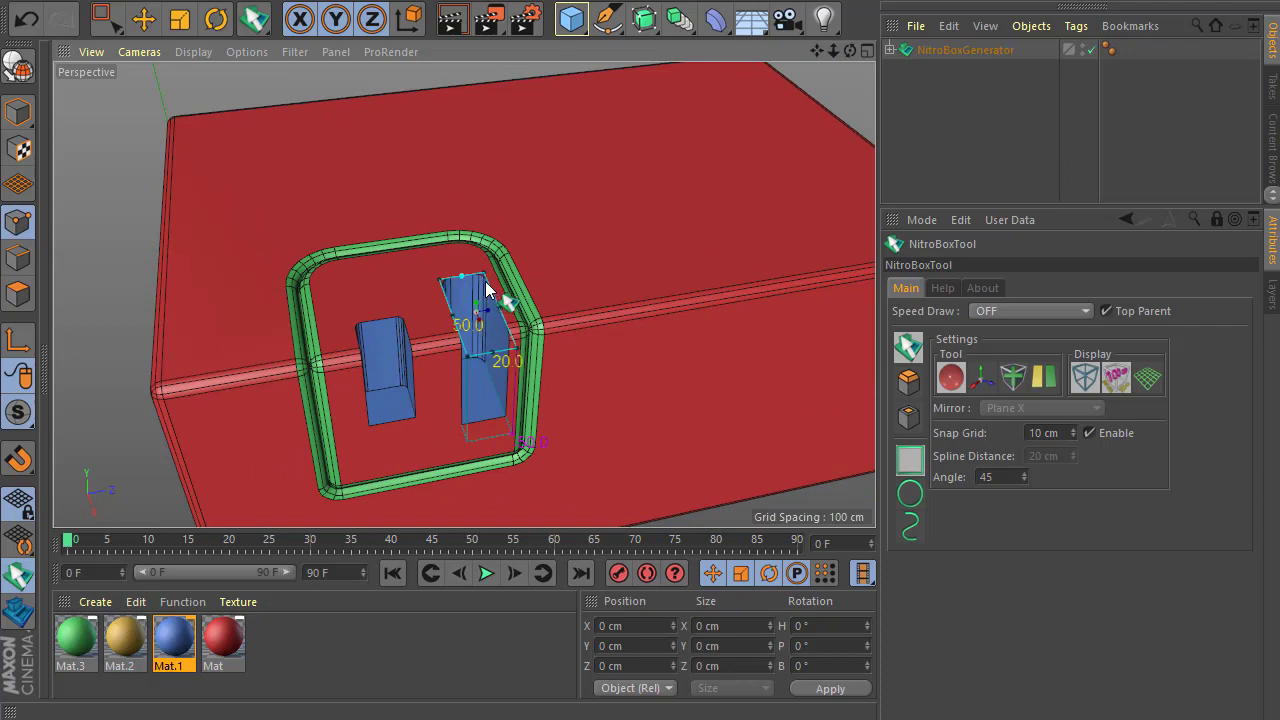
scroll(369, 360, "down", 2)
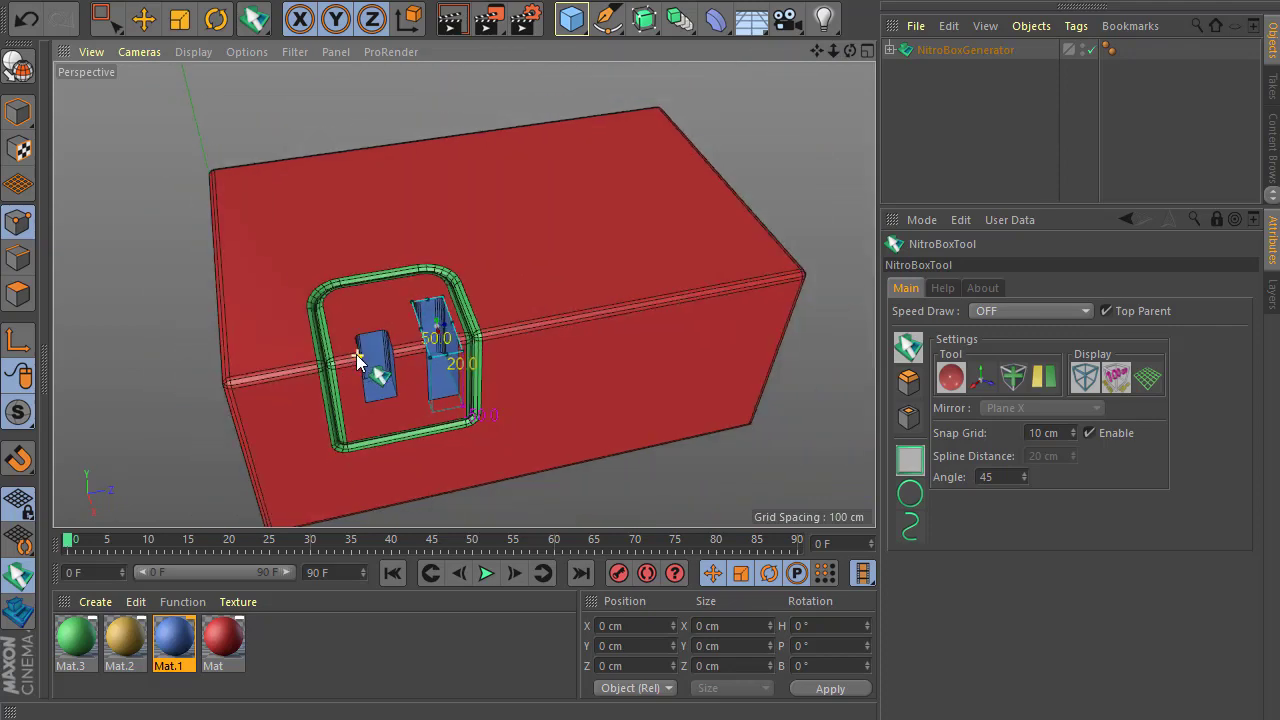
Select the top NitroBoxGenerator, expand its contents, and review the nested generator, the two notch rectangles and the whole box
left_click(926, 51)
scroll(355, 360, "down", 2)
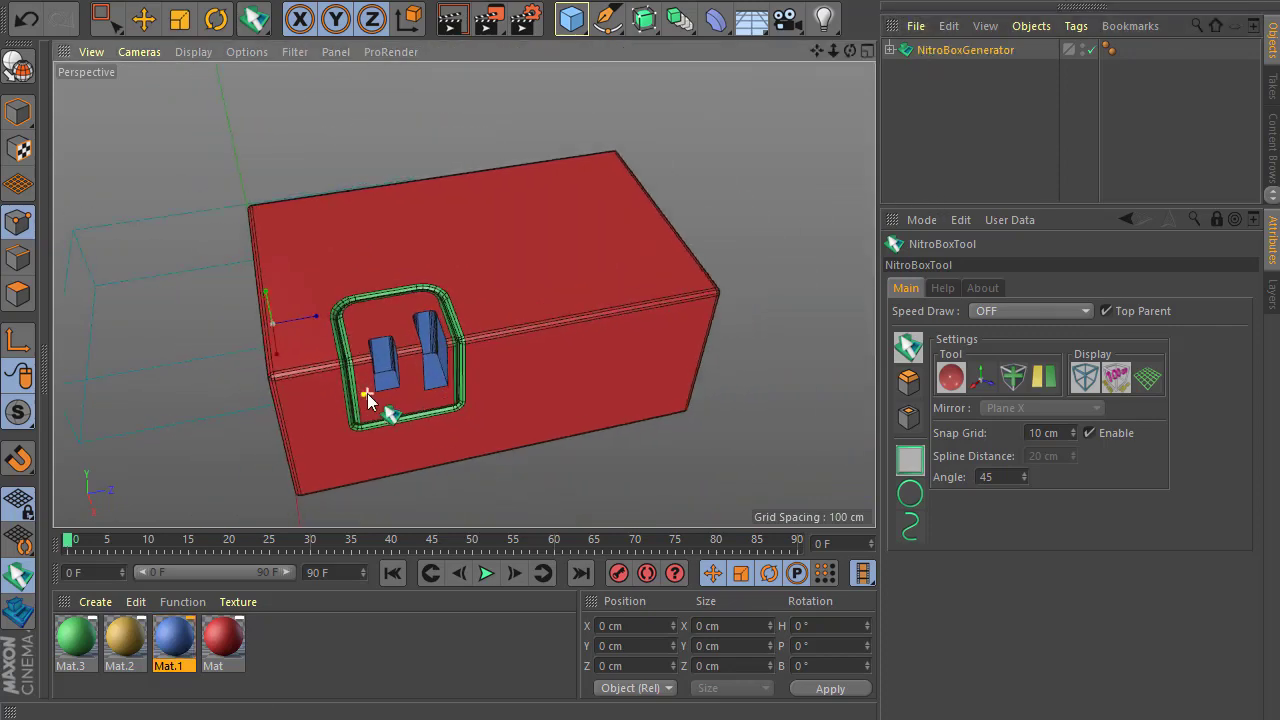
scroll(326, 395, "up", 1)
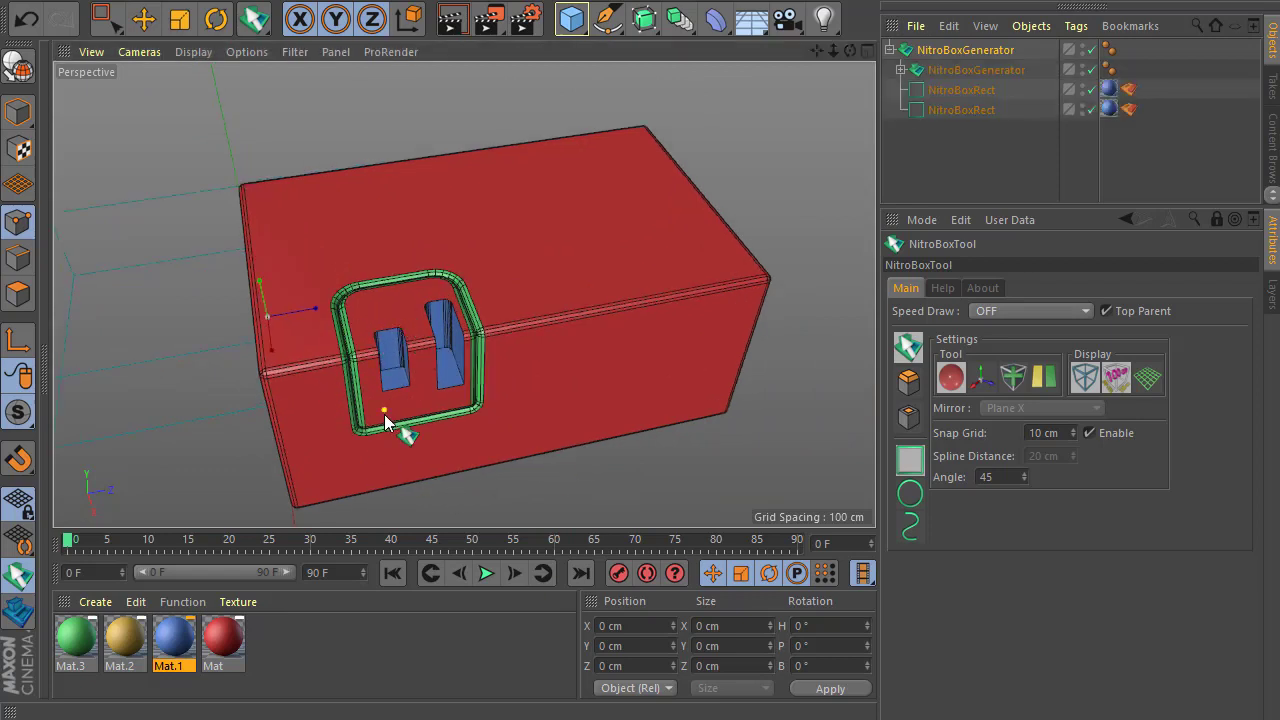
scroll(385, 416, "down", 3)
left_click_drag(441, 451, 429, 449, "alt")
scroll(429, 449, "down", 2)
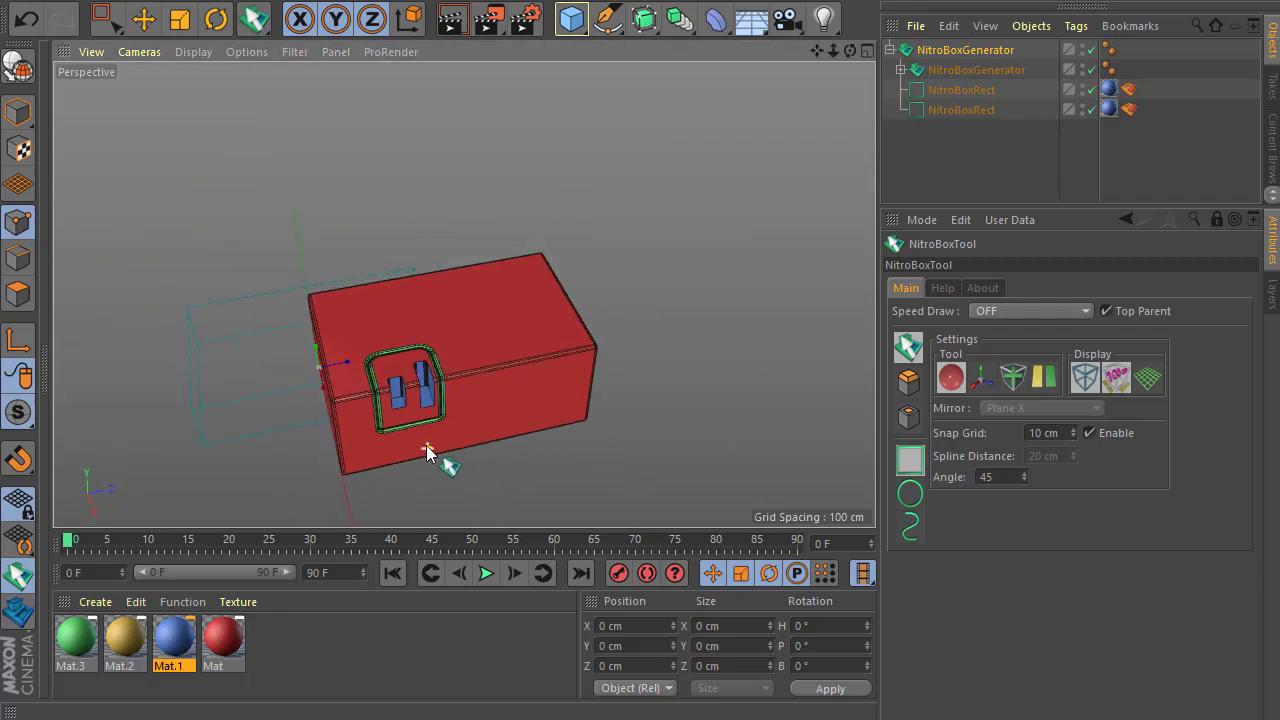
scroll(425, 441, "up", 2)
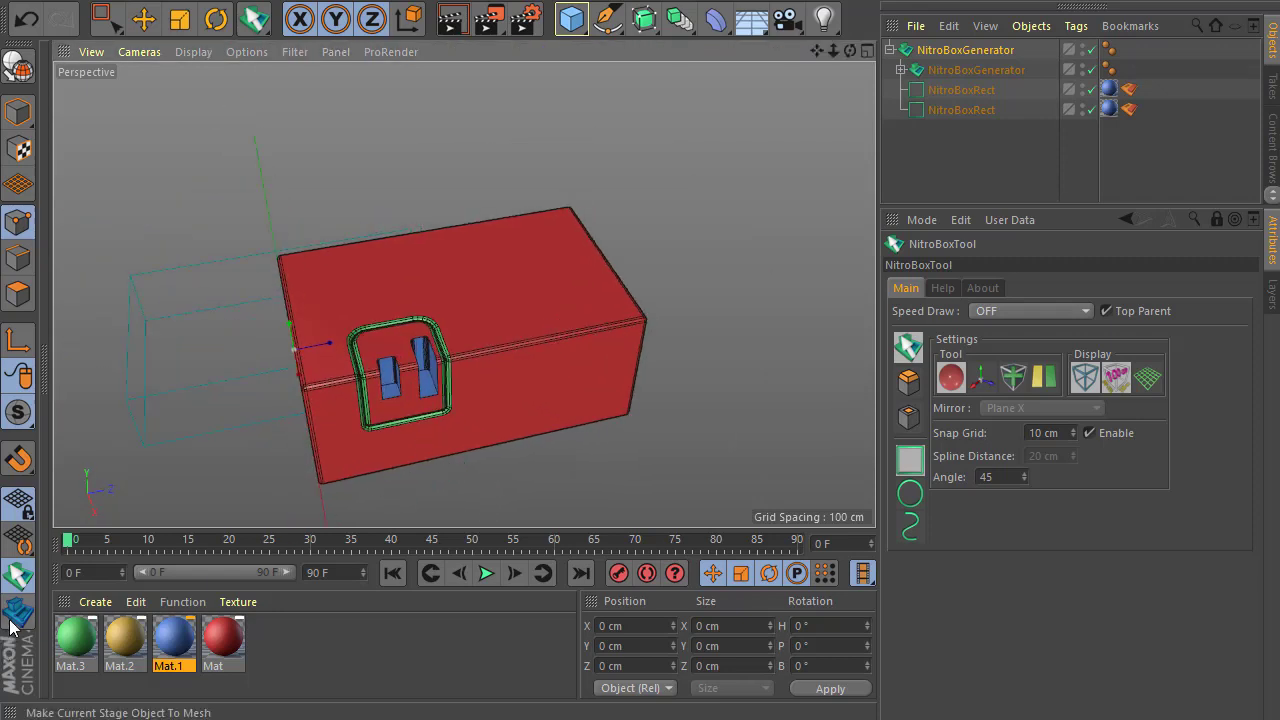
Delete the red box with its generators and draw a new blue box with a 480 by 220 cm base
left_click_drag(971, 158, 907, 45)
key("Delete")
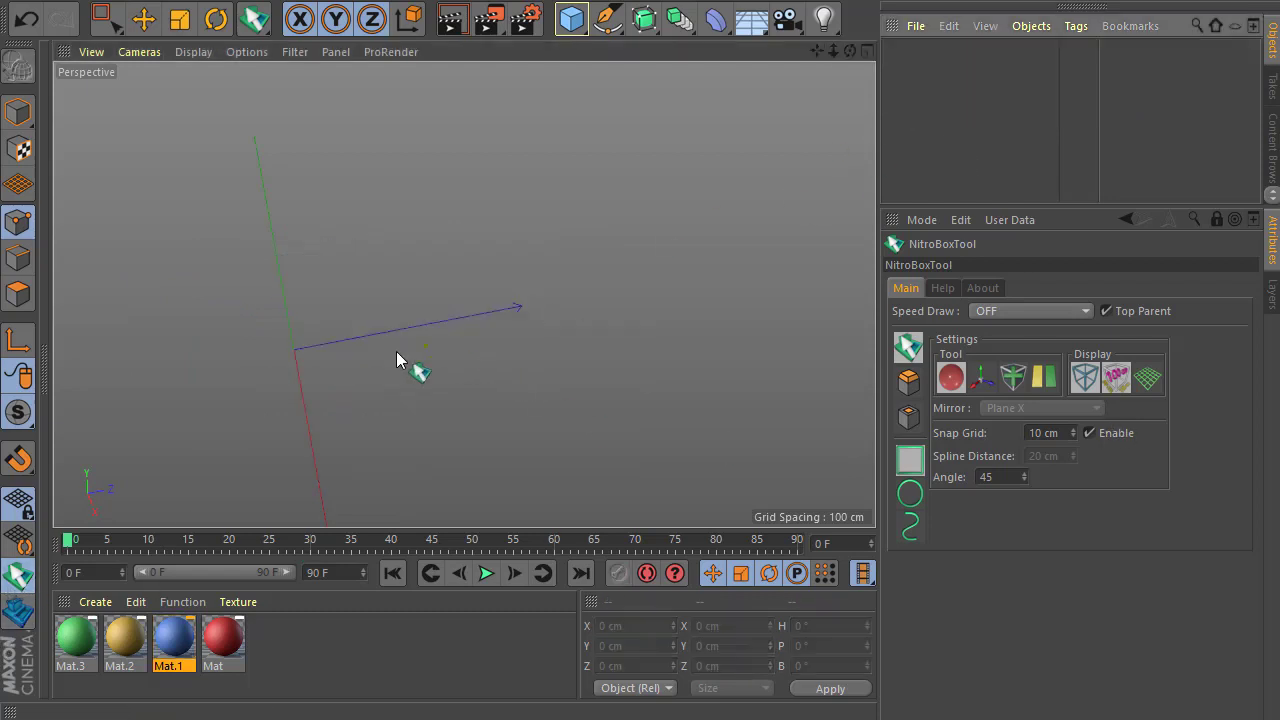
mouse_move(289, 348)
left_mouse_down()
mouse_move(737, 371)
mouse_move(711, 394)
left_mouse_up()
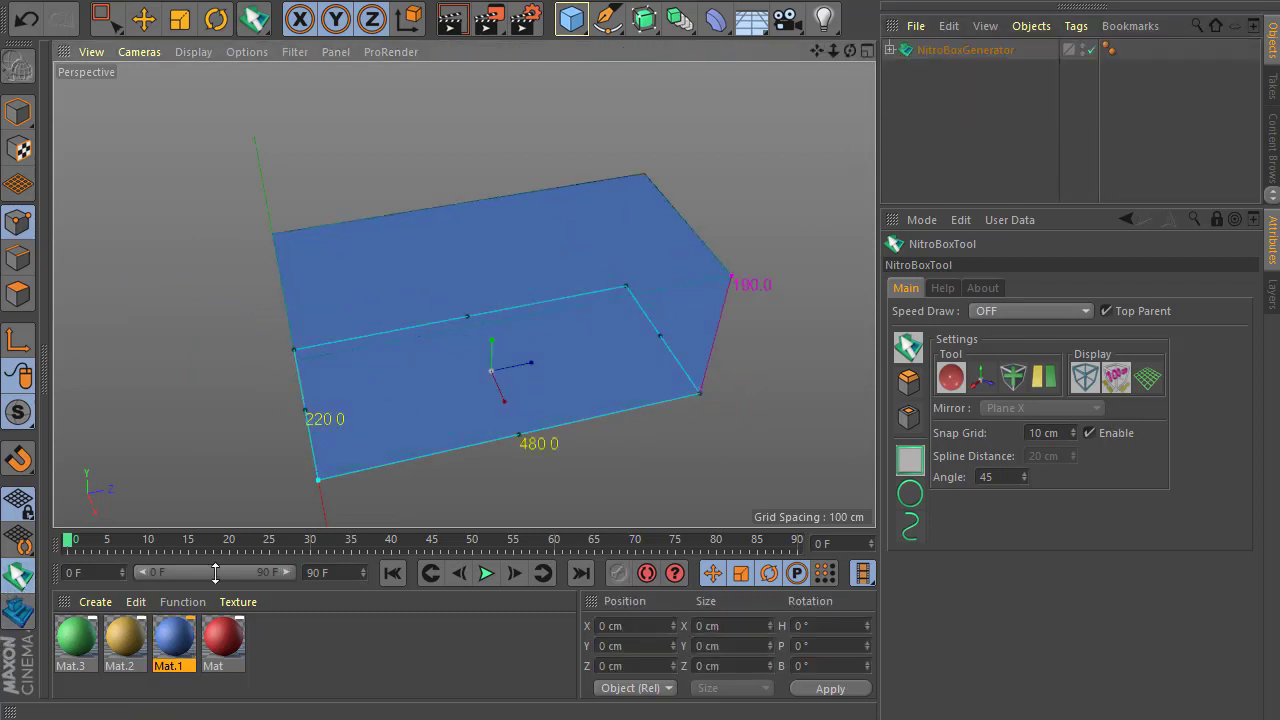
Bevel the blue box's top edges, round its vertical corners, and reduce its height to a flat slab
left_click_drag(463, 428, 530, 400, "alt")
left_click_drag(743, 292, 759, 308)
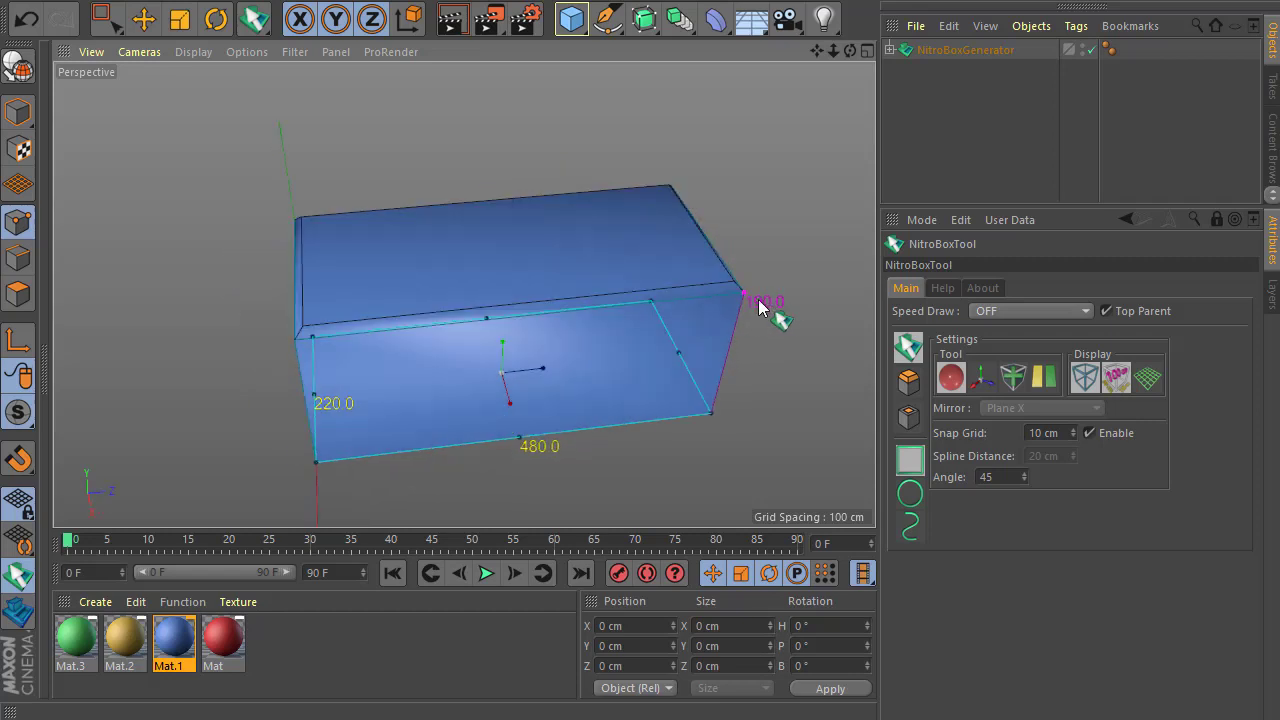
scroll(777, 297, "up", 3)
scroll(523, 371, "up", 4)
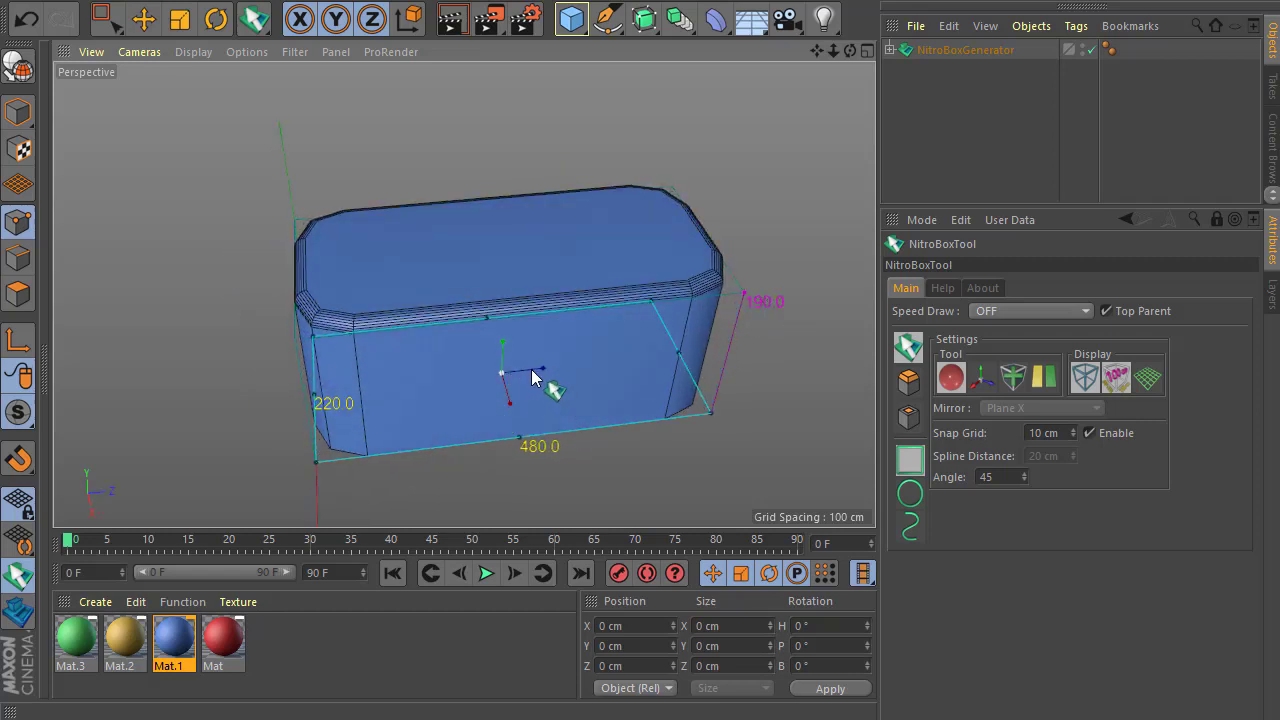
left_click_drag(747, 296, 729, 391)
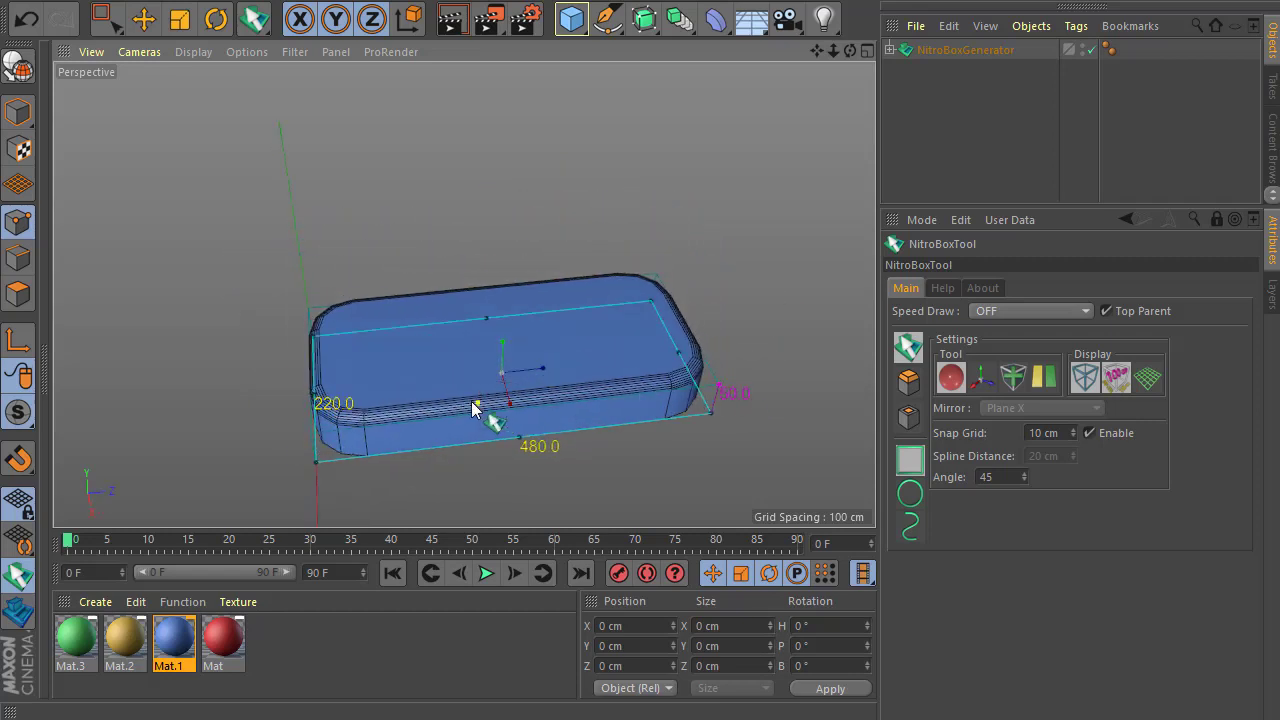
Undo the trial blue cut and cut a red pocket 80 by 100 cm across the slab's front edge
scroll(436, 444, "up", 3)
left_click_drag(347, 340, 462, 443)
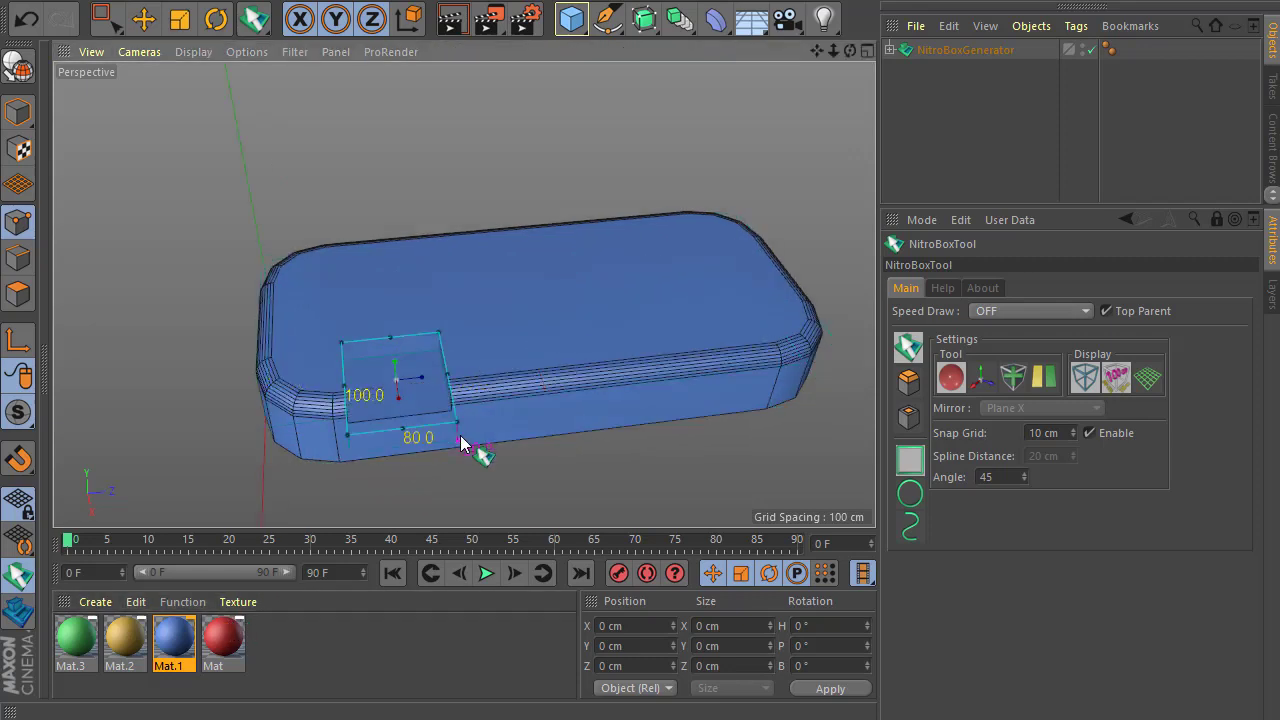
key("ctrl+z")
left_click(231, 643)
left_click_drag(368, 356, 484, 433)
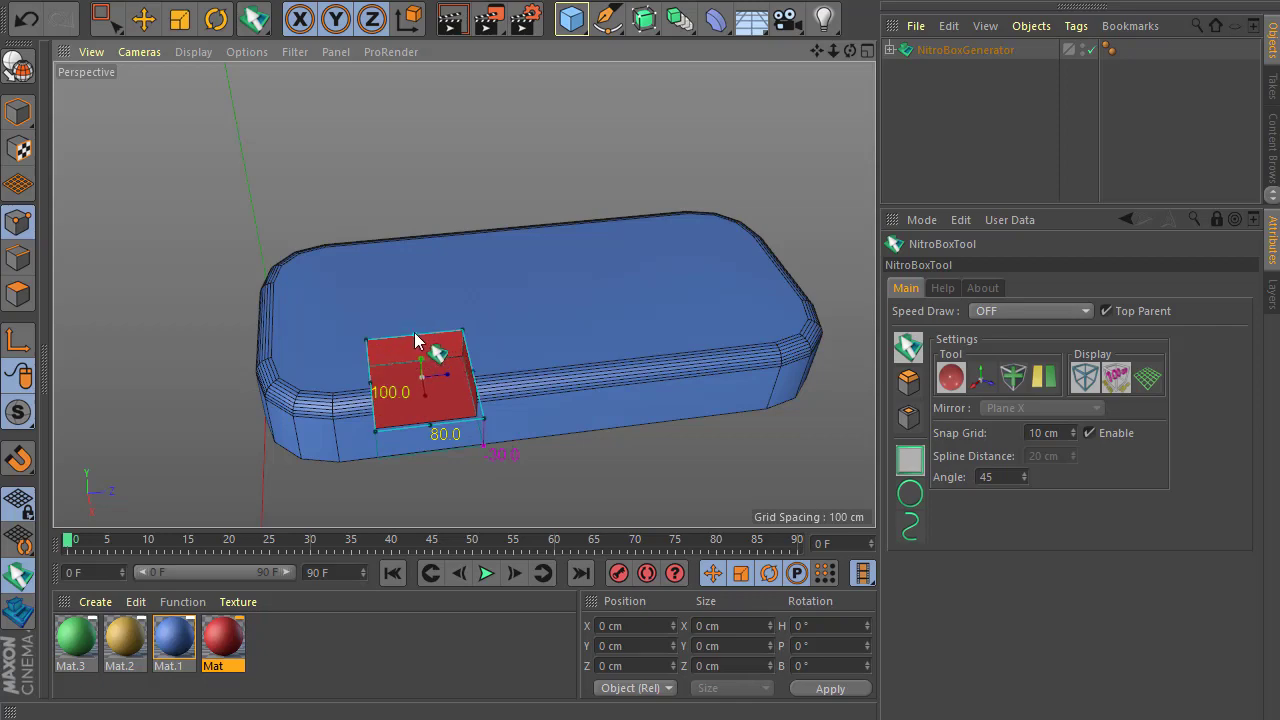
Round the red pocket's corners, floor edges and rim, and add a matching pocket 60 by 100 cm beside it
scroll(430, 345, "up", 3)
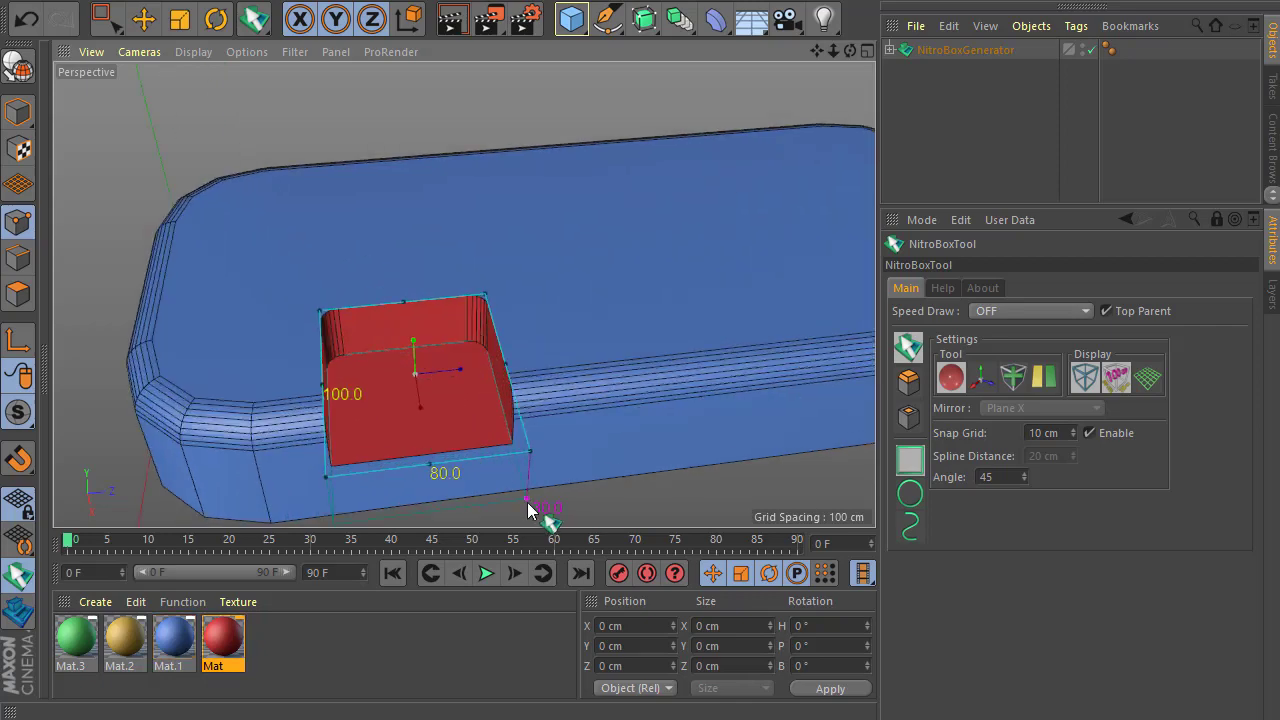
scroll(357, 402, "down", 2)
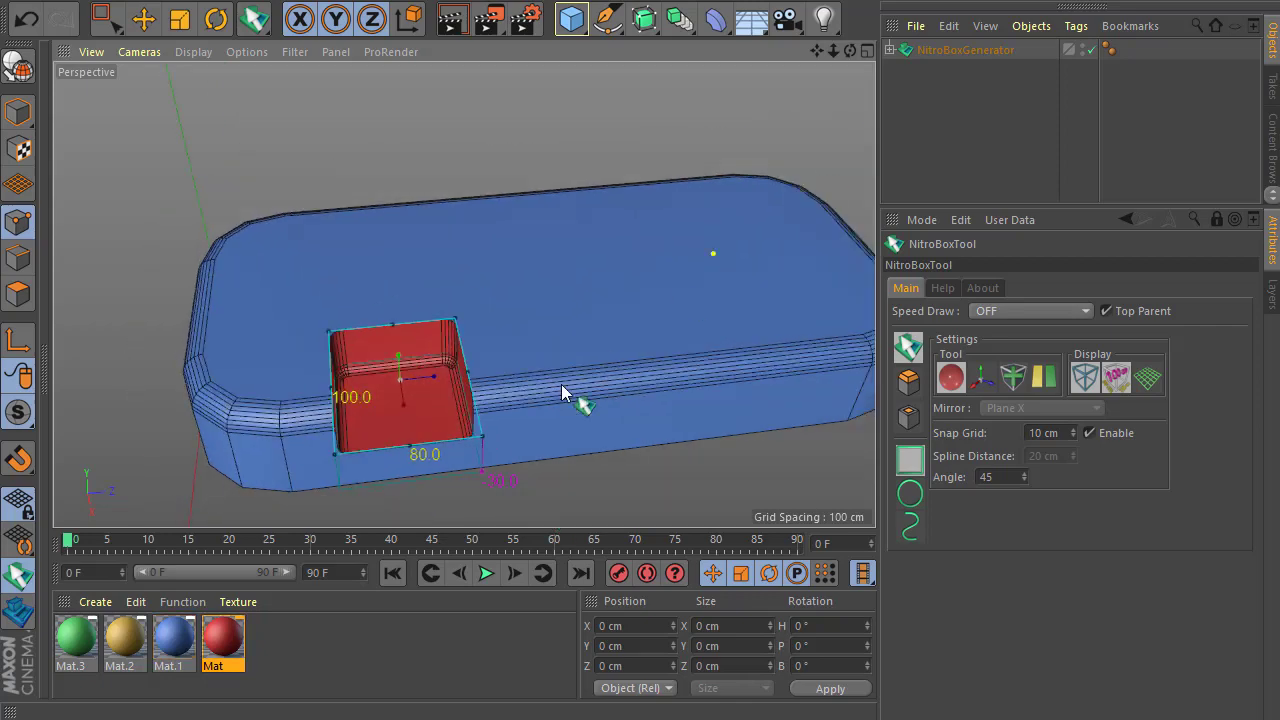
scroll(388, 380, "up", 4)
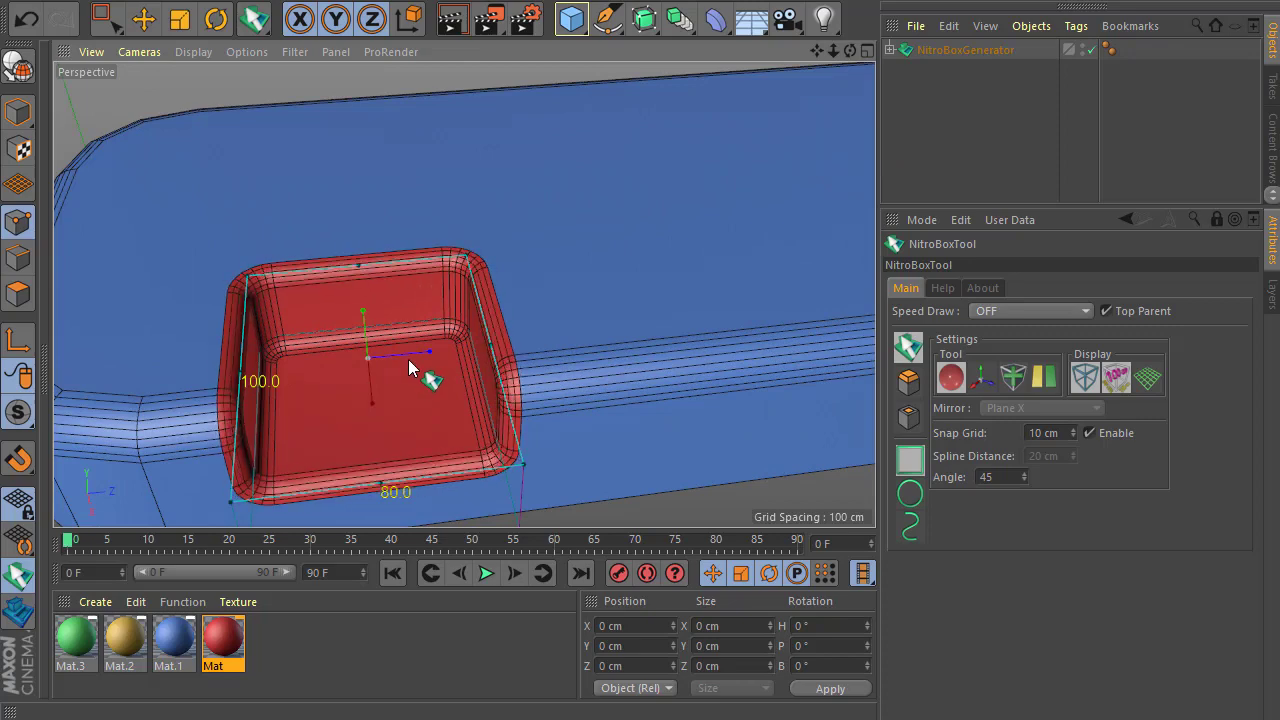
scroll(400, 368, "down", 2)
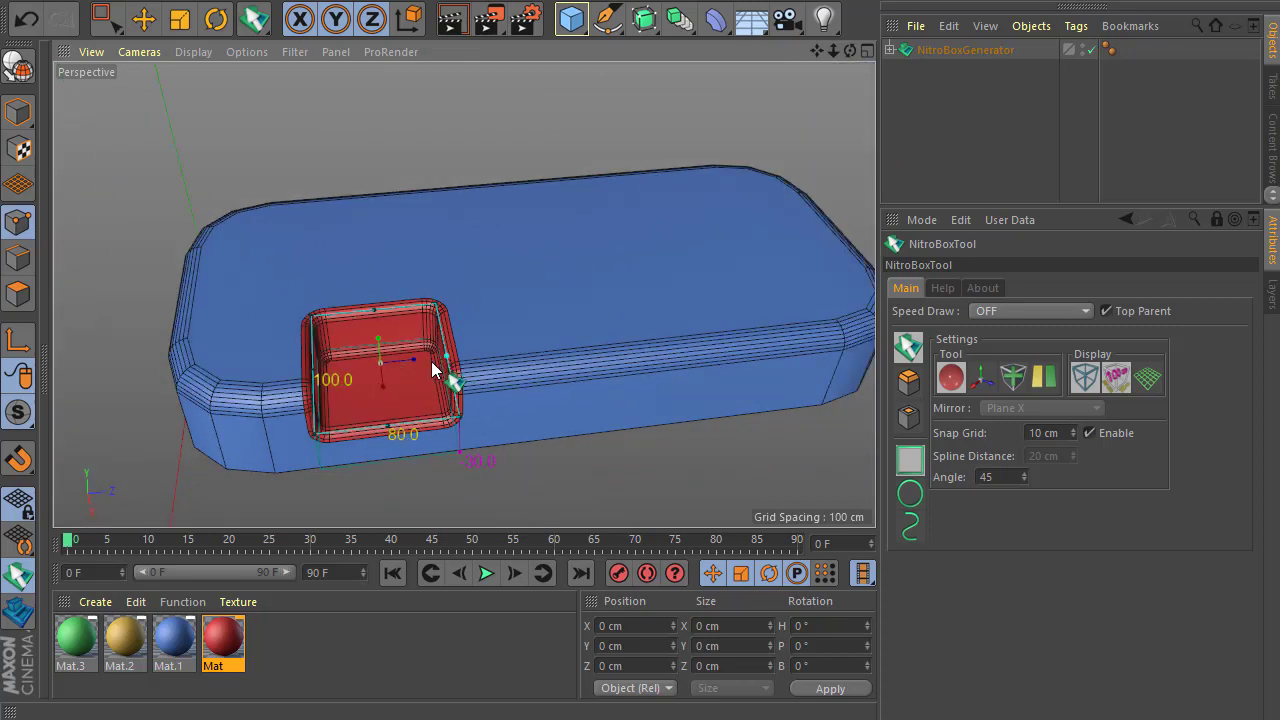
left_click_drag(432, 363, 489, 348)
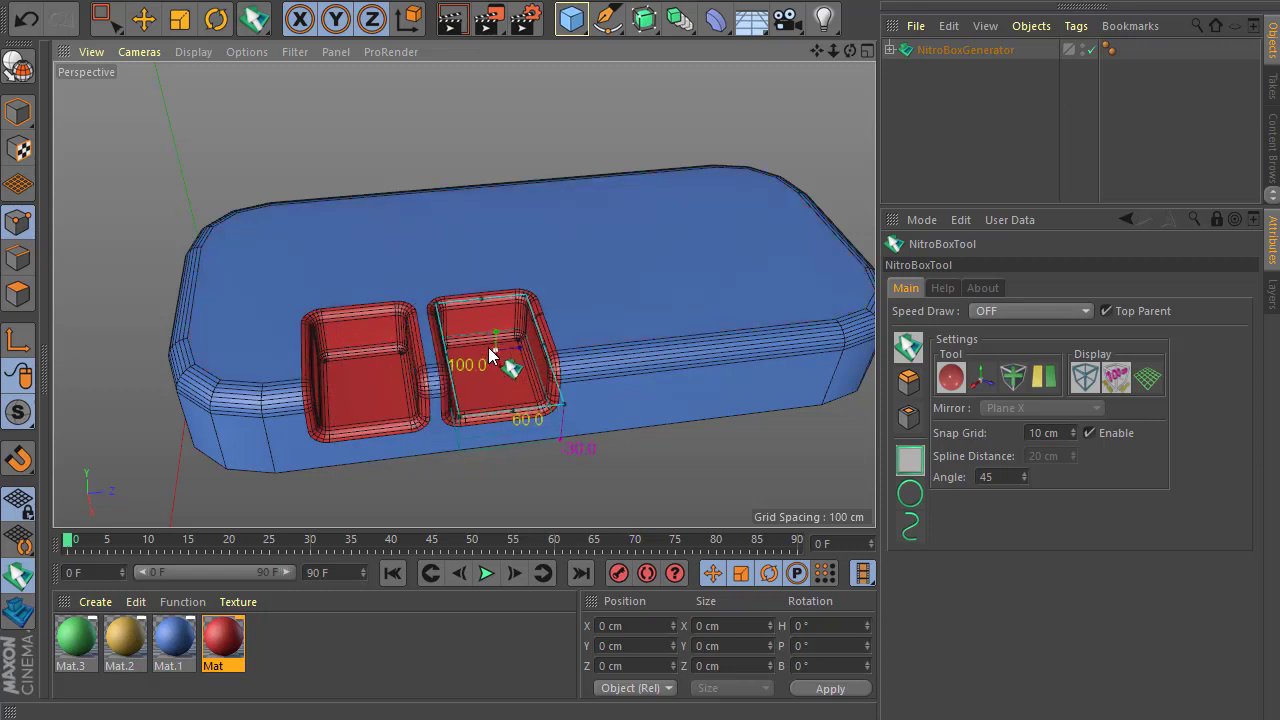
Expand NitroBoxGenerator, open its object properties, and compare the pockets with Enable Bevel off and on
left_click(975, 50)
left_click(890, 49)
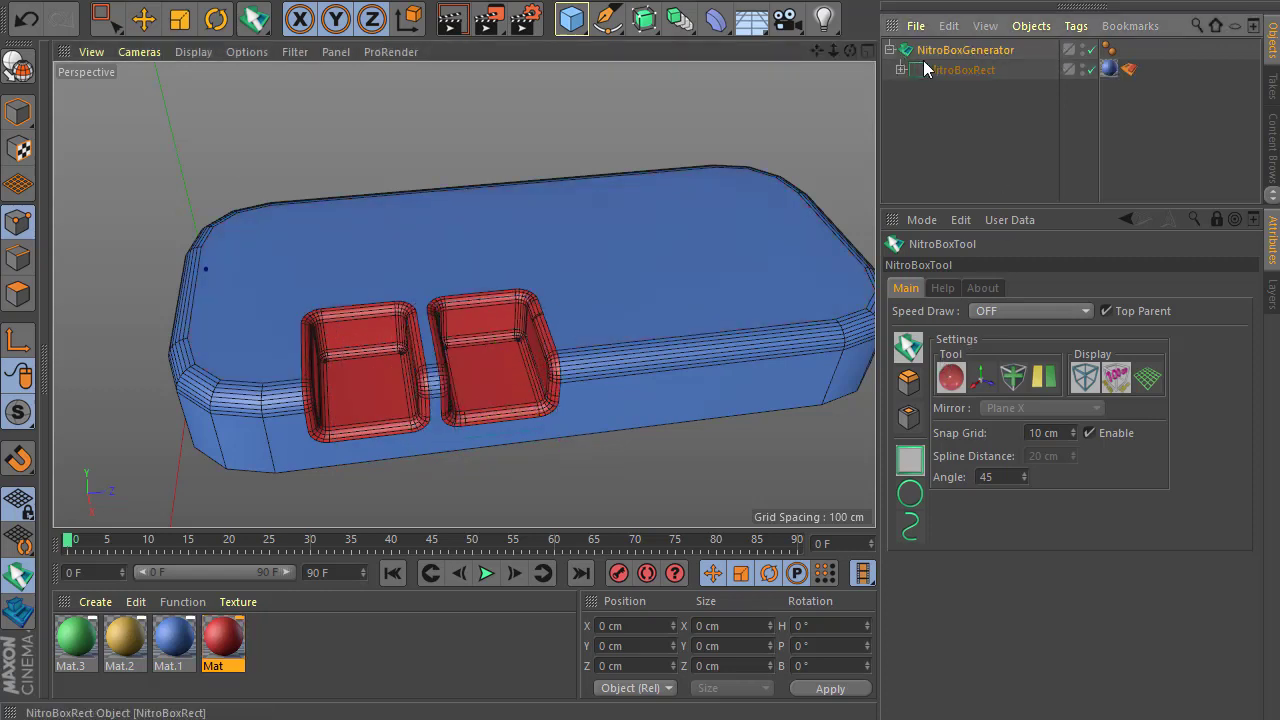
left_click(985, 51)
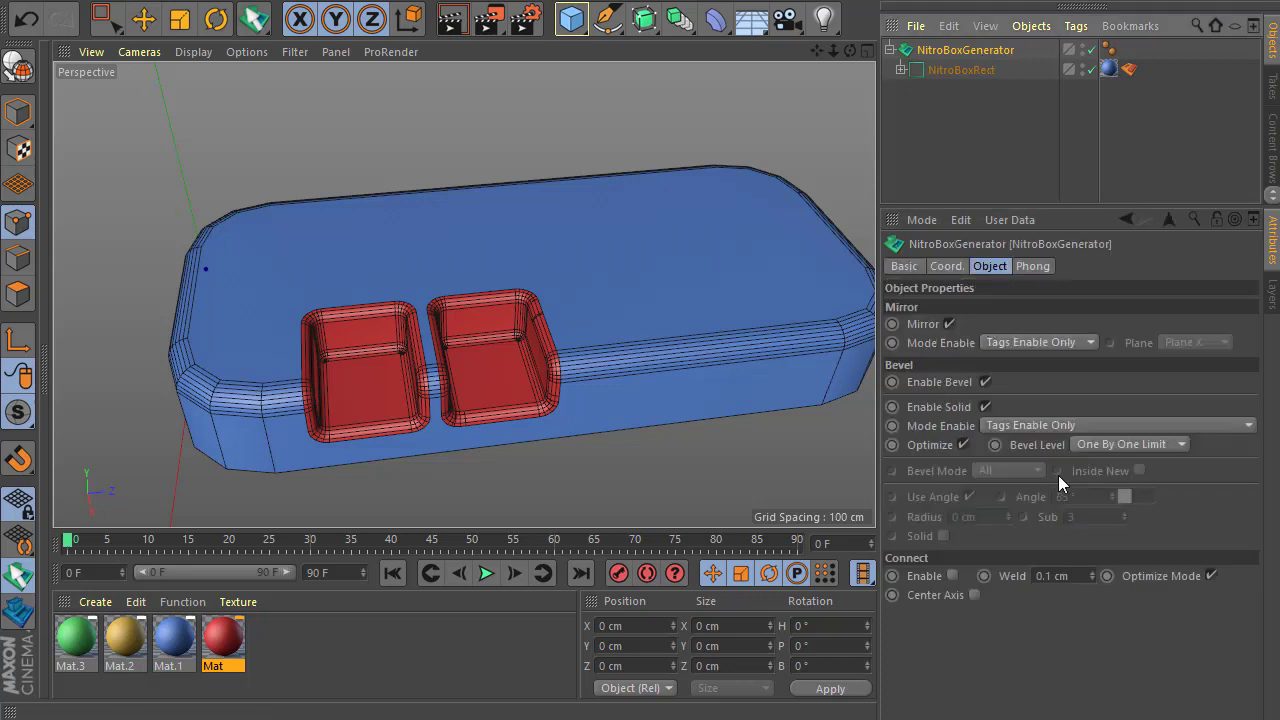
left_click(985, 382)
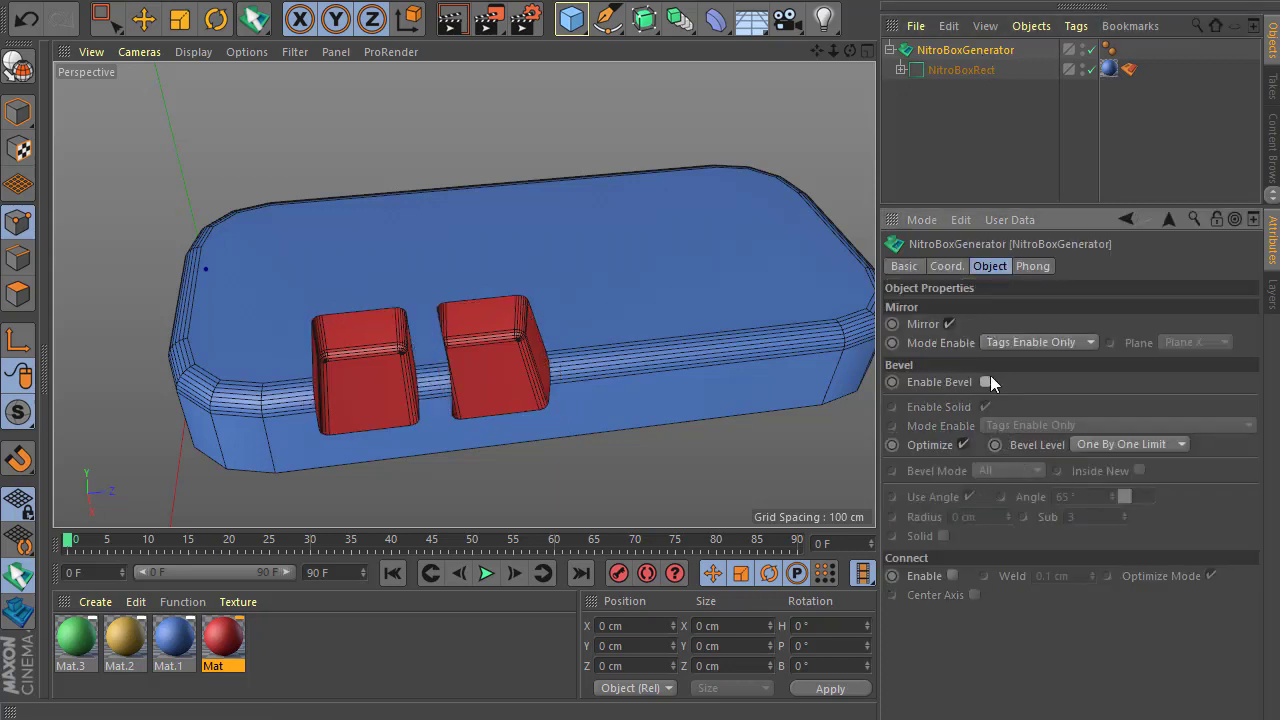
left_click(985, 382)
Set the generator's bevel Mode Enable to No Tags and turn on Solid with a 5 cm radius
left_click(1006, 428)
left_click(1006, 441)
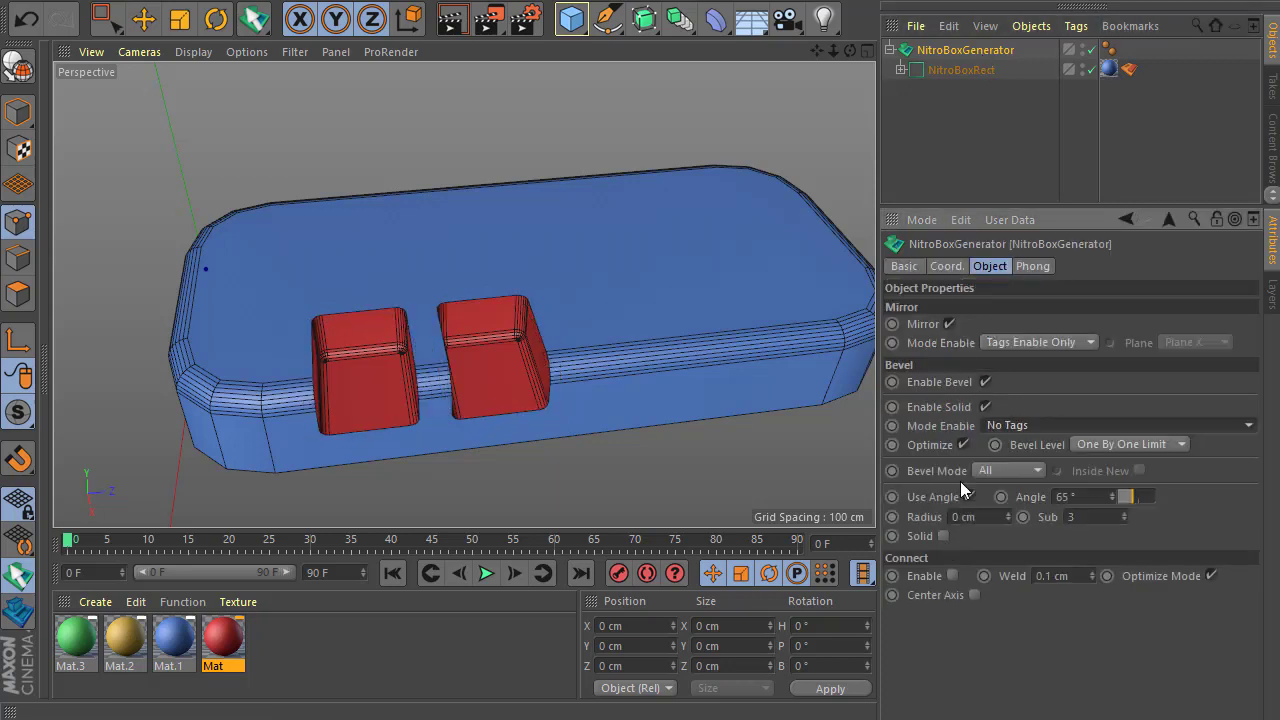
left_click(943, 536)
left_click_drag(1008, 516, 1034, 505)
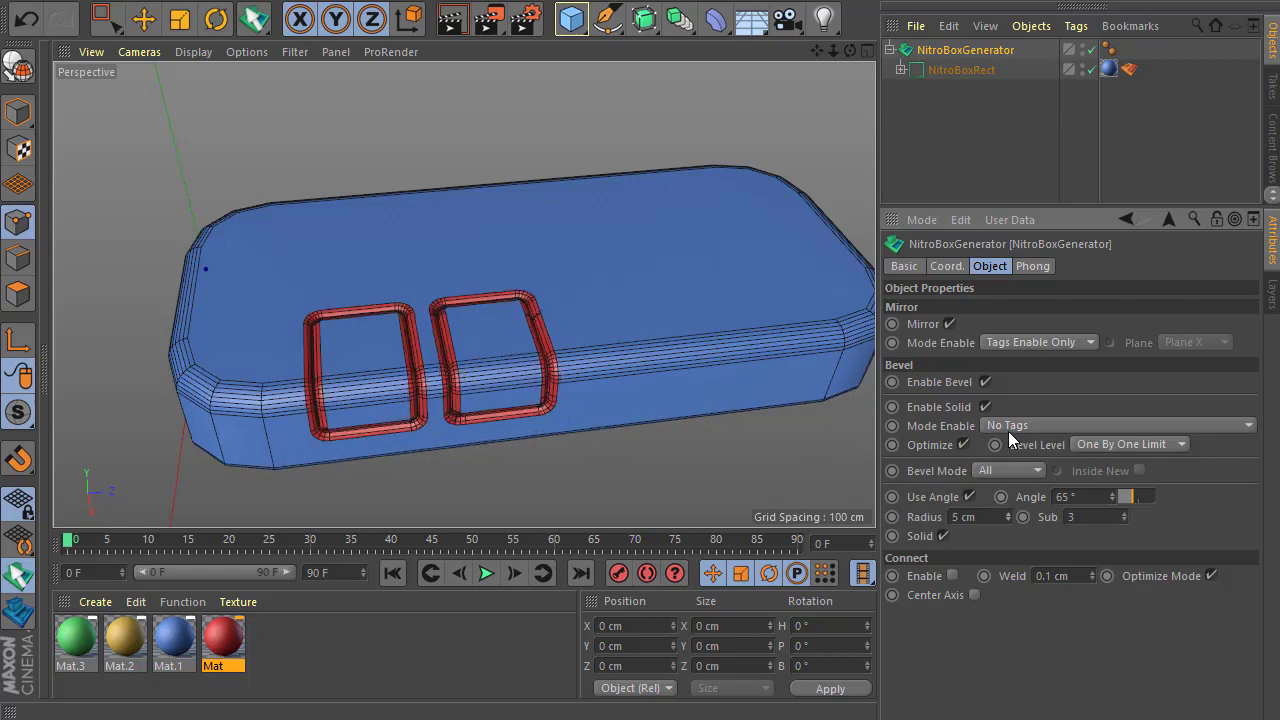
left_click_drag(690, 425, 366, 398, "alt")
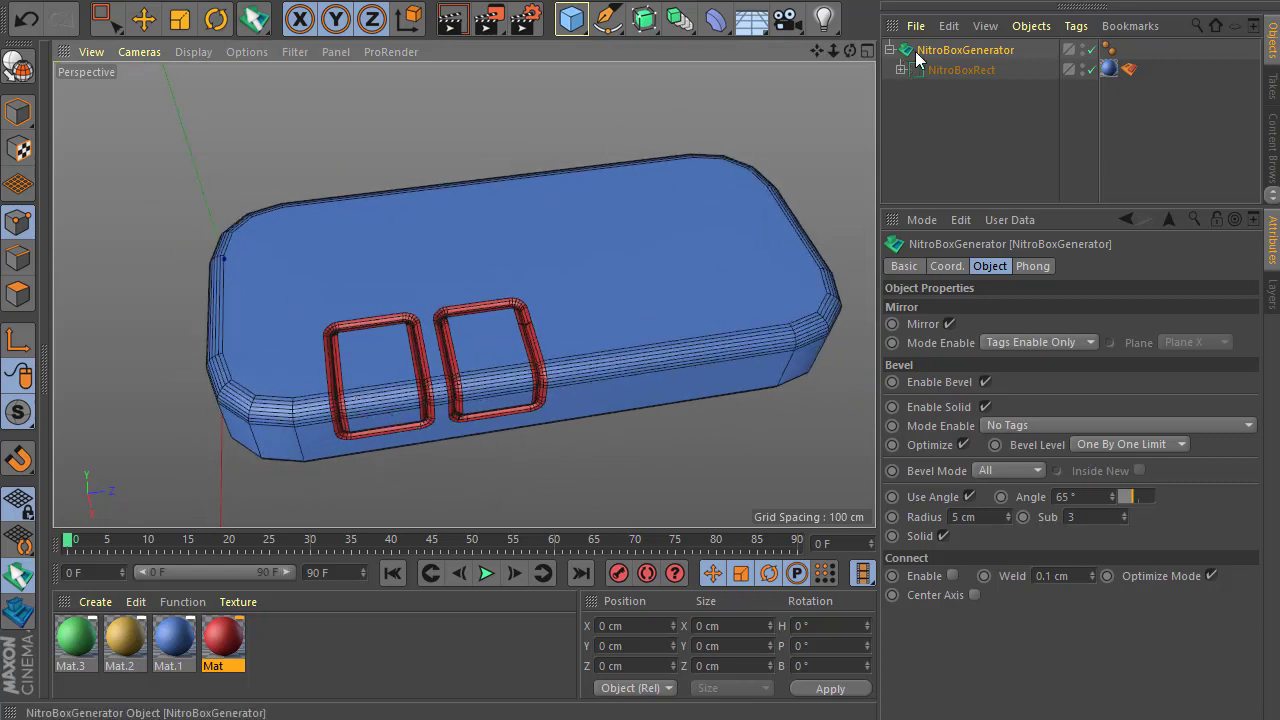
Convert the NitroBoxGenerator to a mesh, inspect its separate parts, and undo the conversion
left_click(17, 628)
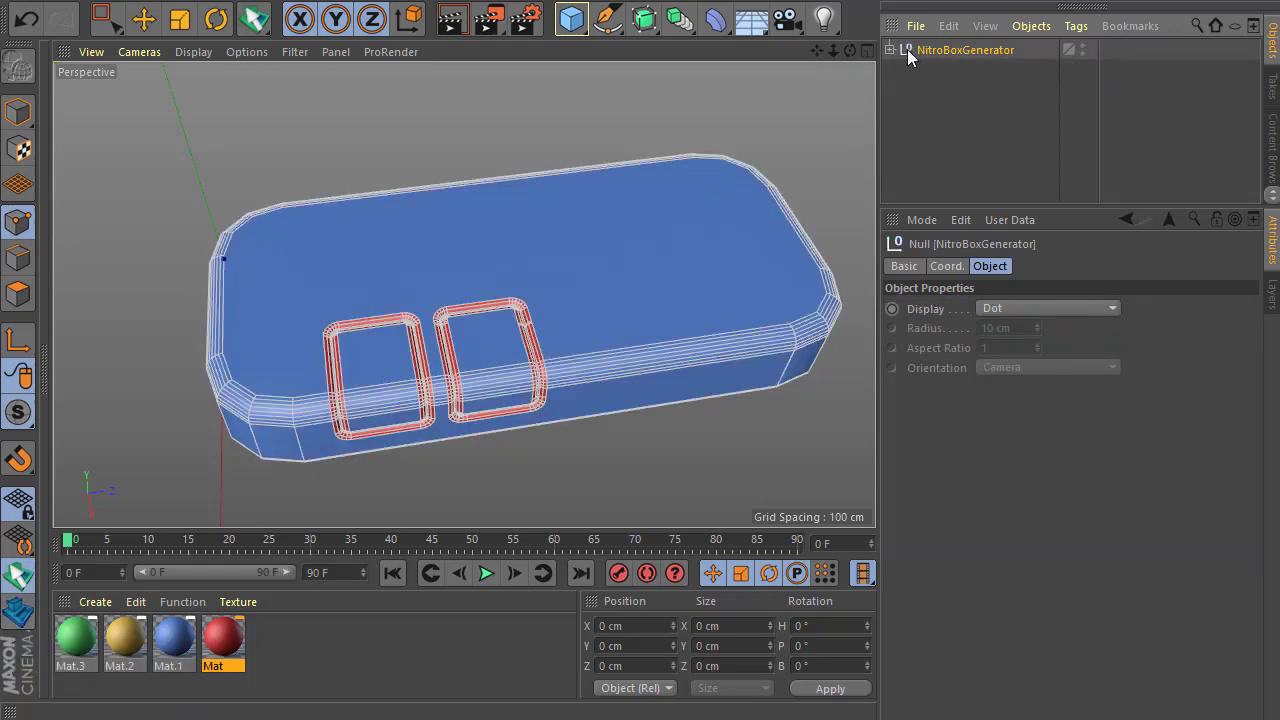
left_click(906, 49)
left_click(928, 70)
left_click(929, 90)
key("ctrl+z")
key("ctrl+z")
key("ctrl+z")
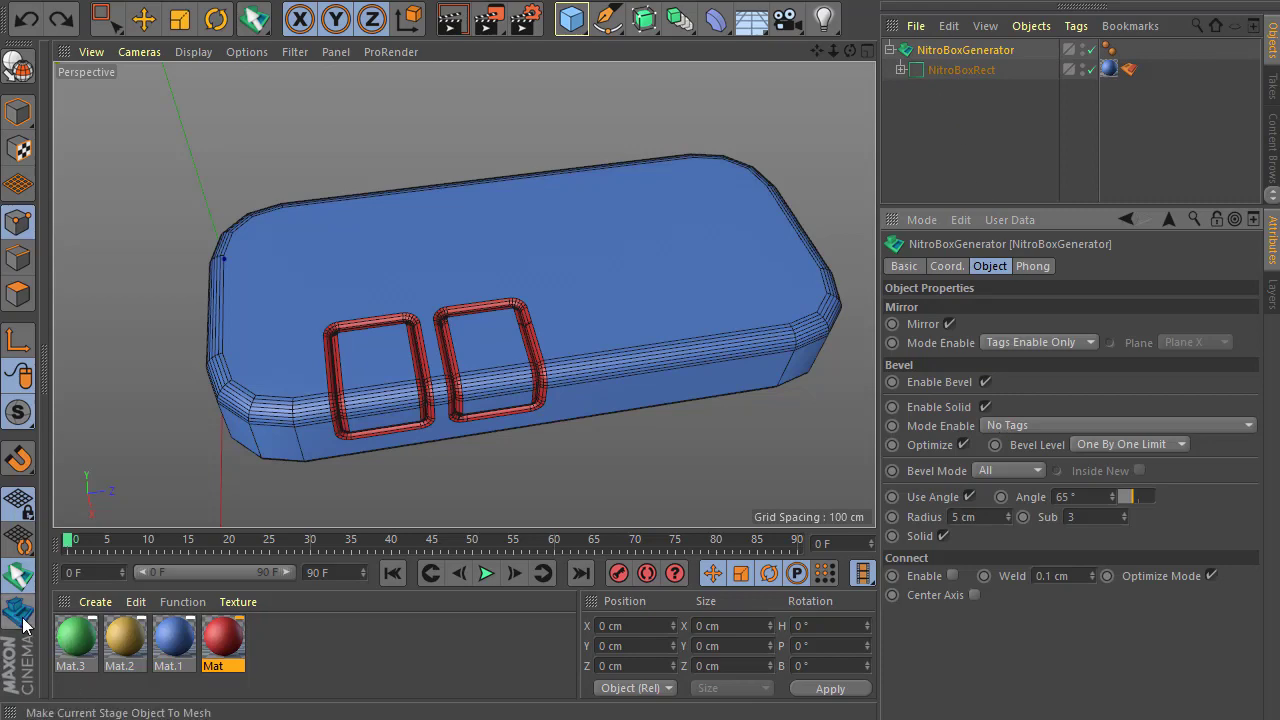
Convert the generator to a mesh again, check the axis position of Solid: 1 with the Move tool, and undo
left_click(17, 628)
left_click(906, 49)
left_click(940, 69)
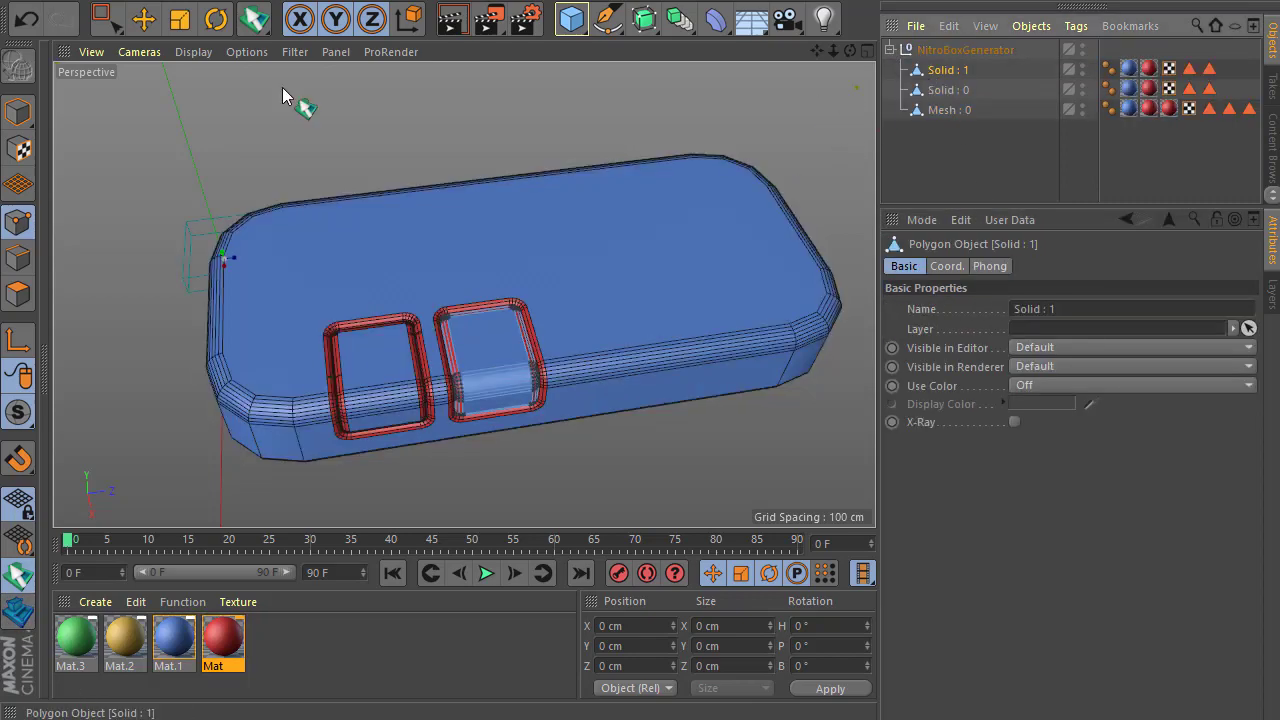
left_click(143, 19)
key("ctrl+z")
key("ctrl+z")
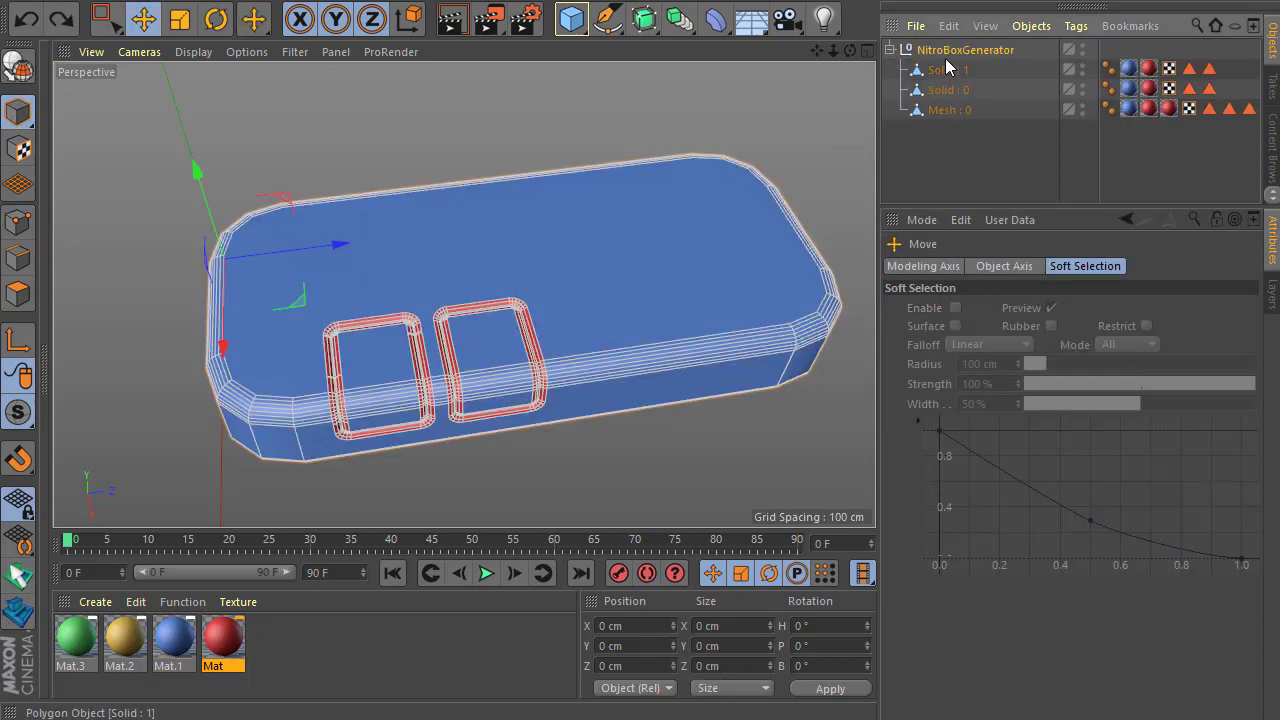
Enable Connect and Center Axis for the NitroBoxGenerator and convert it to a mesh
left_click(953, 576)
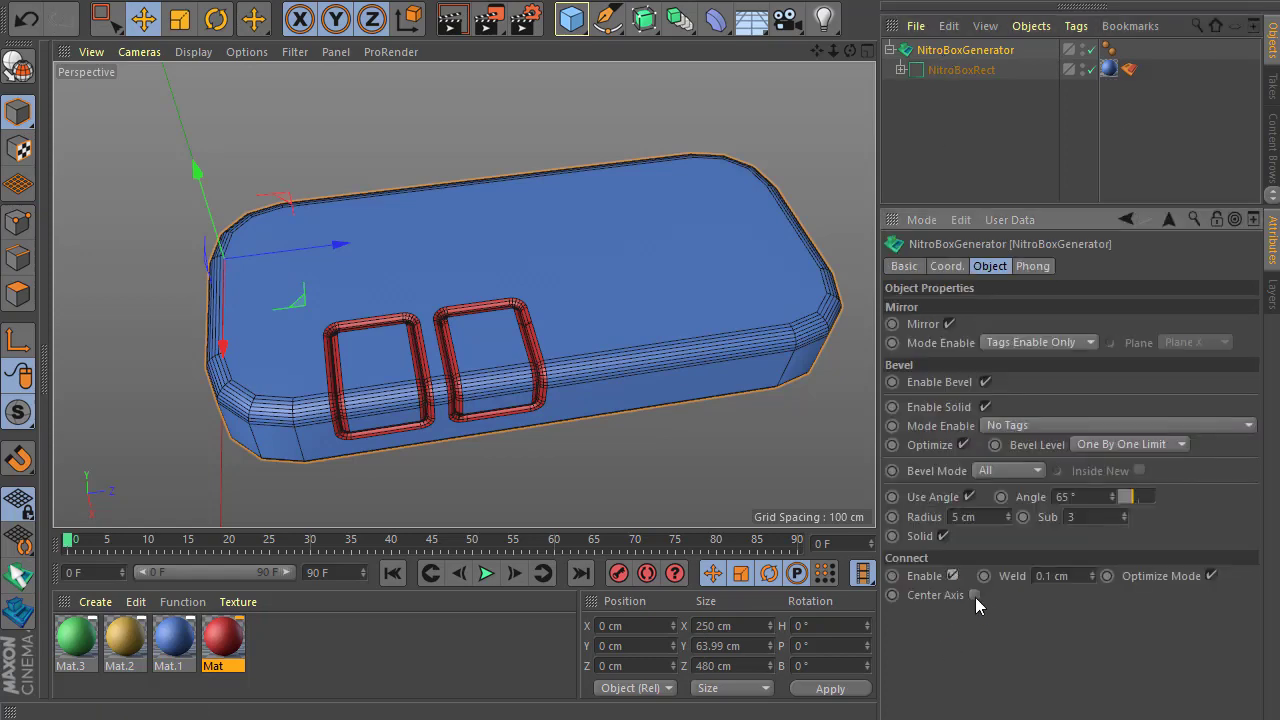
left_click(17, 614)
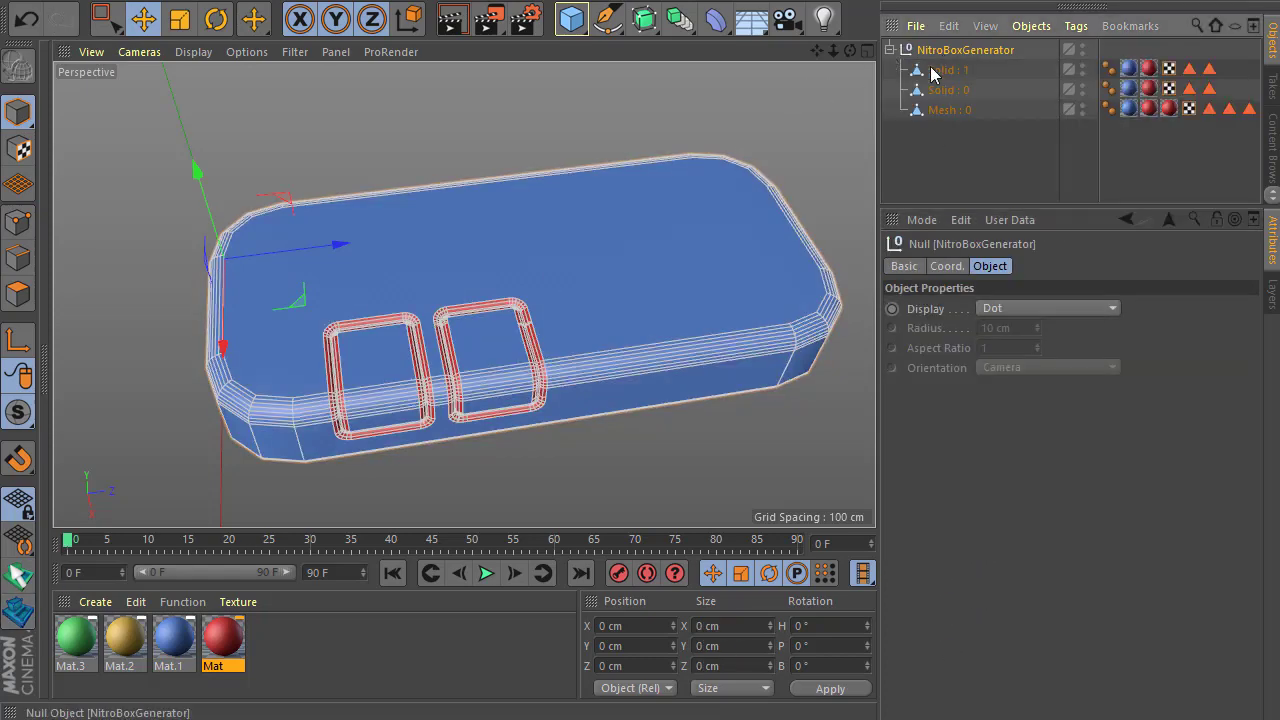
Test moving the Solid: 1 part vertically and sideways from its own axis, and undo both moves
left_click(936, 70)
left_click_drag(371, 300, 372, 281)
key("ctrl+z")
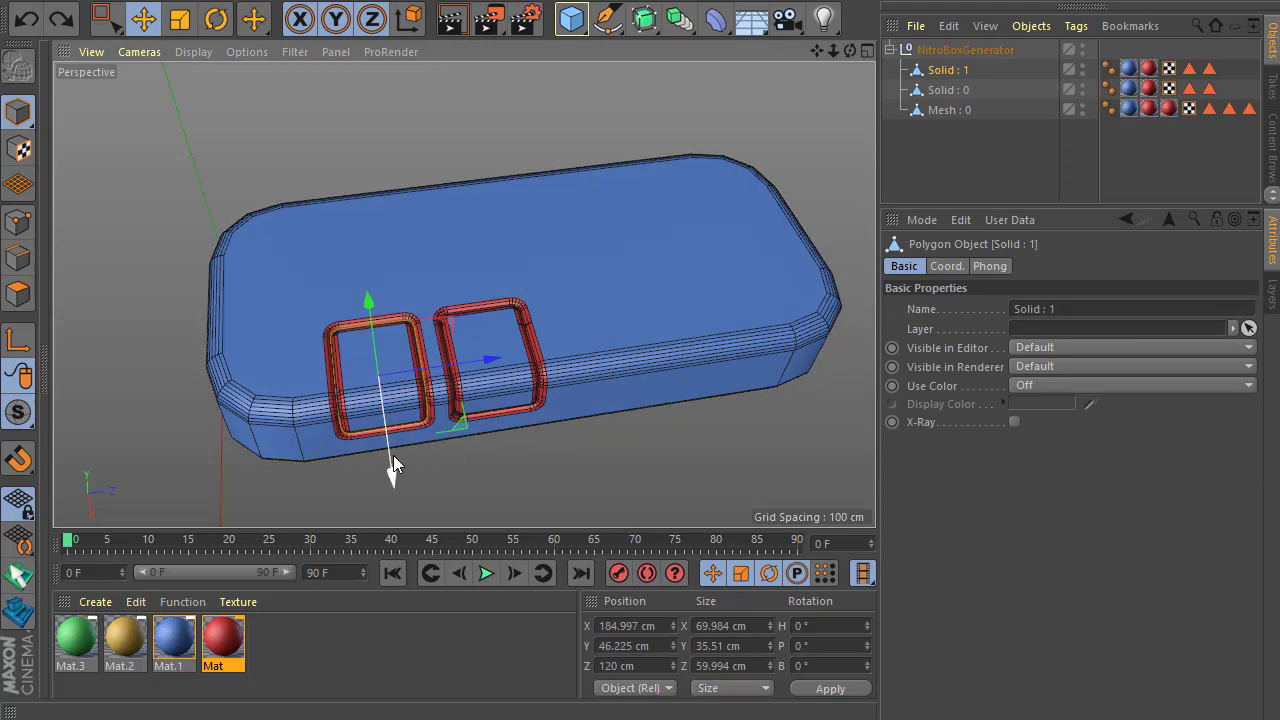
left_click_drag(390, 463, 394, 490)
key("ctrl+z")
Test moving the Mesh: 0 body along its vertical axis, and undo back to the live generator
left_click(930, 110)
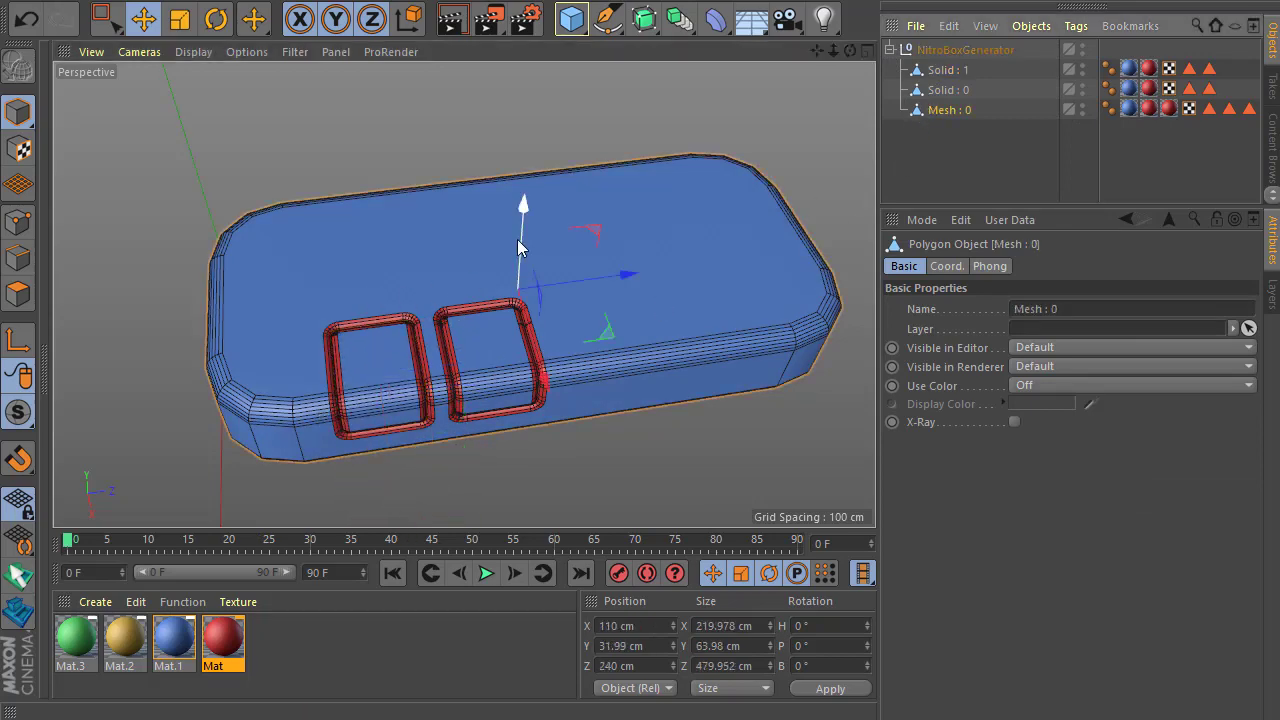
left_click_drag(520, 214, 535, 262)
scroll(438, 372, "down", 1)
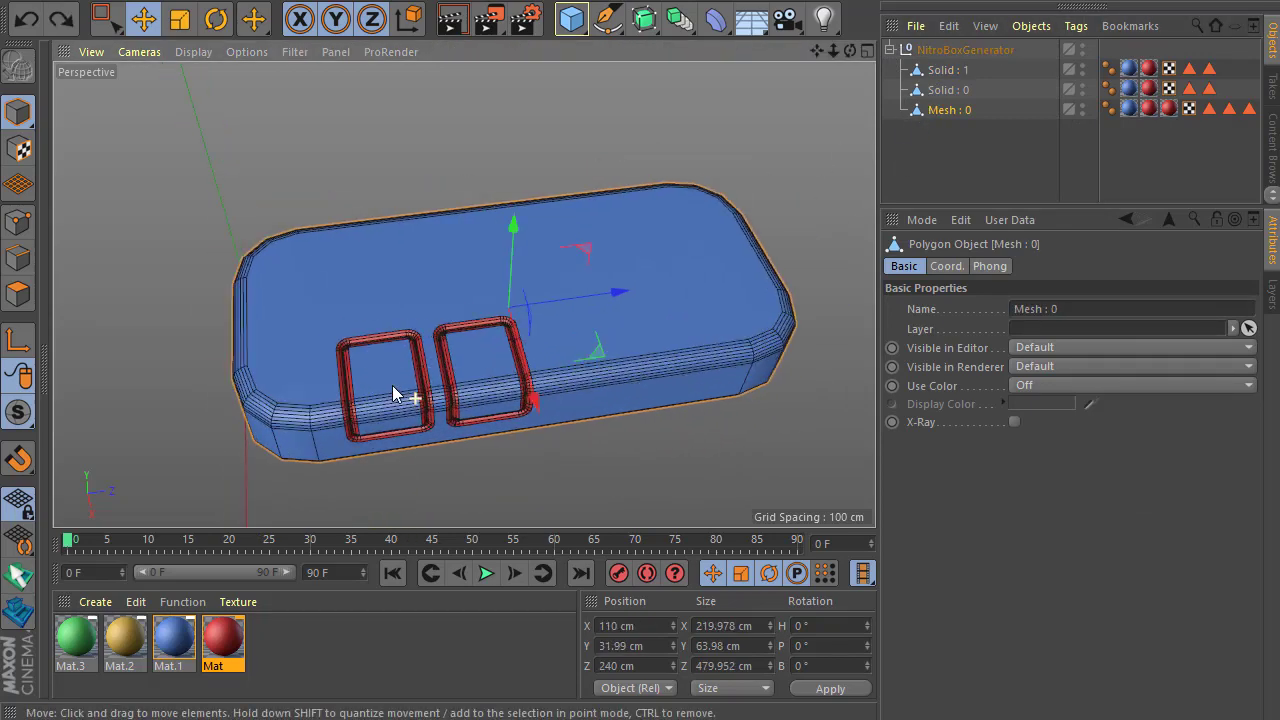
key("ctrl+z")
key("ctrl+z")
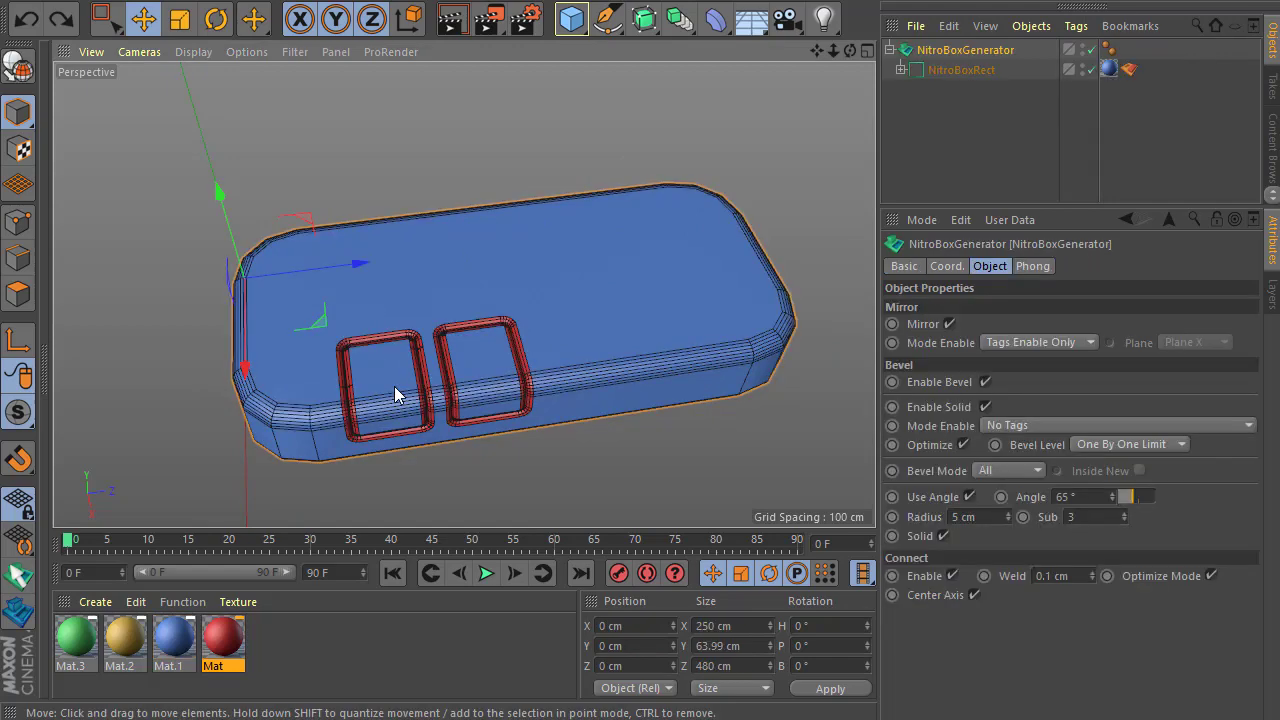
scroll(411, 406, "up", 1)
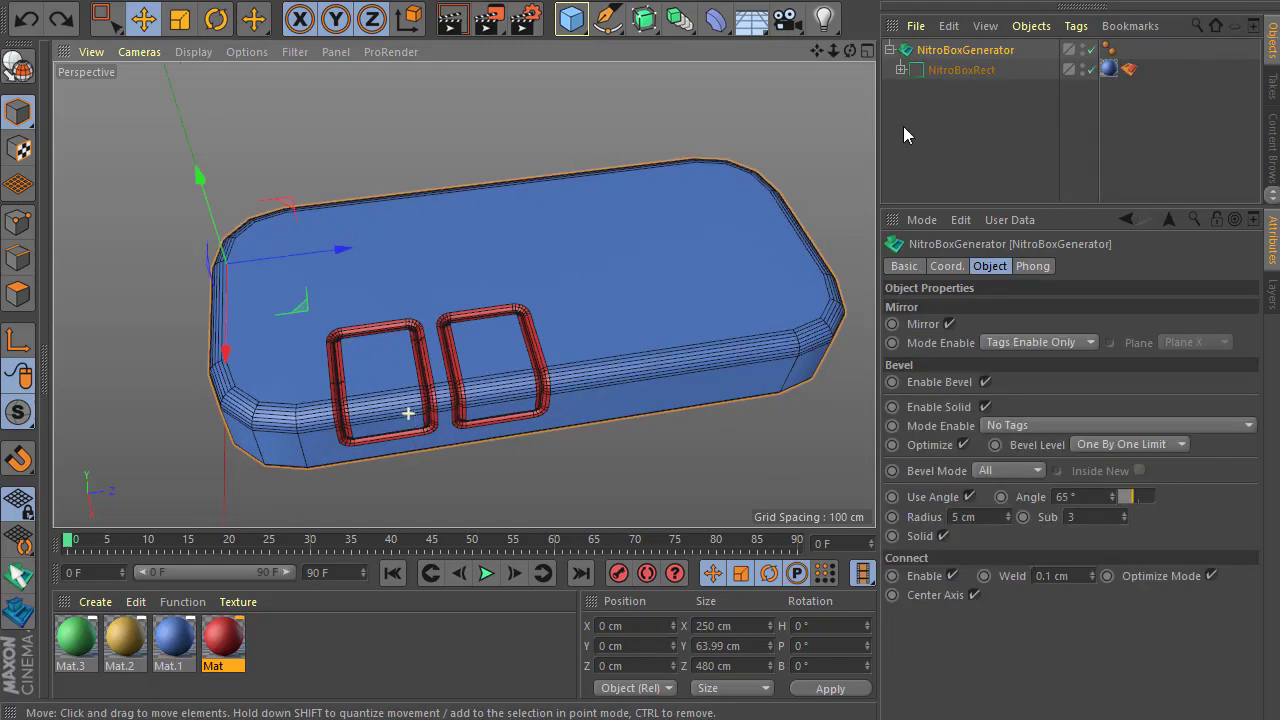
Draw another pocket on the slab with the NitroBoxTool and stretch it across the surface to 160 x 50 cm
left_click(18, 576)
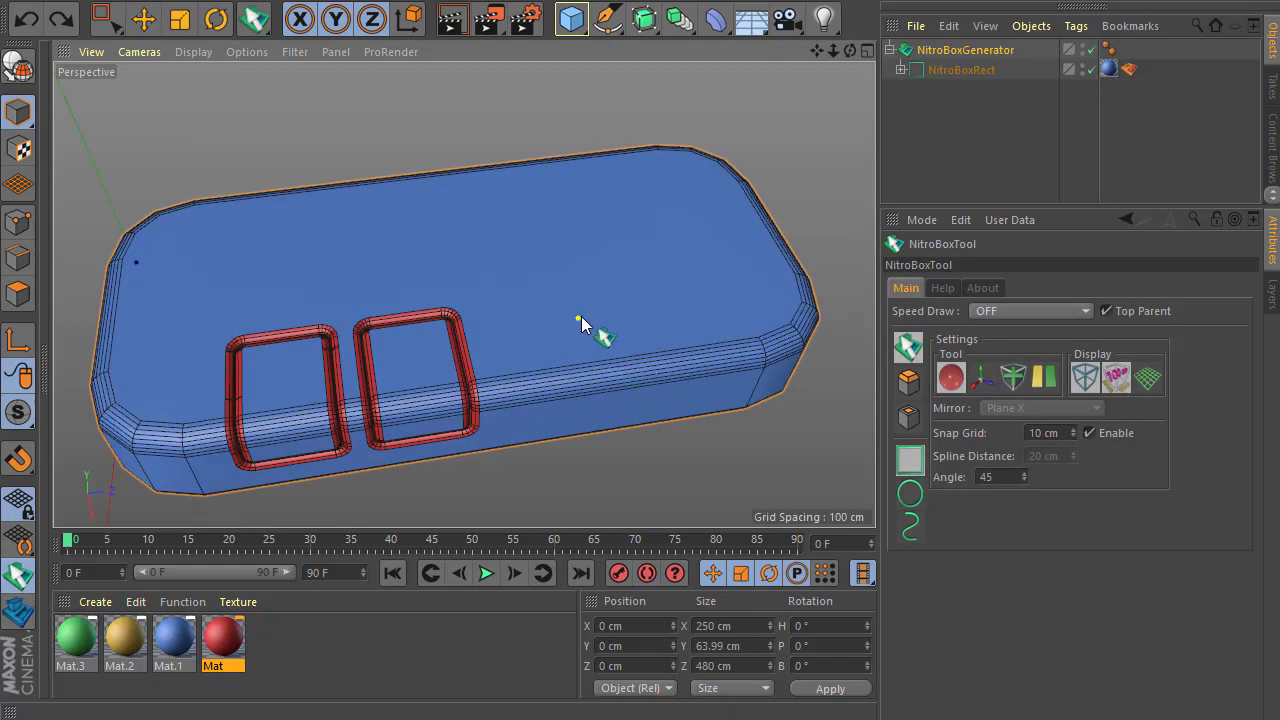
left_click_drag(581, 325, 693, 432)
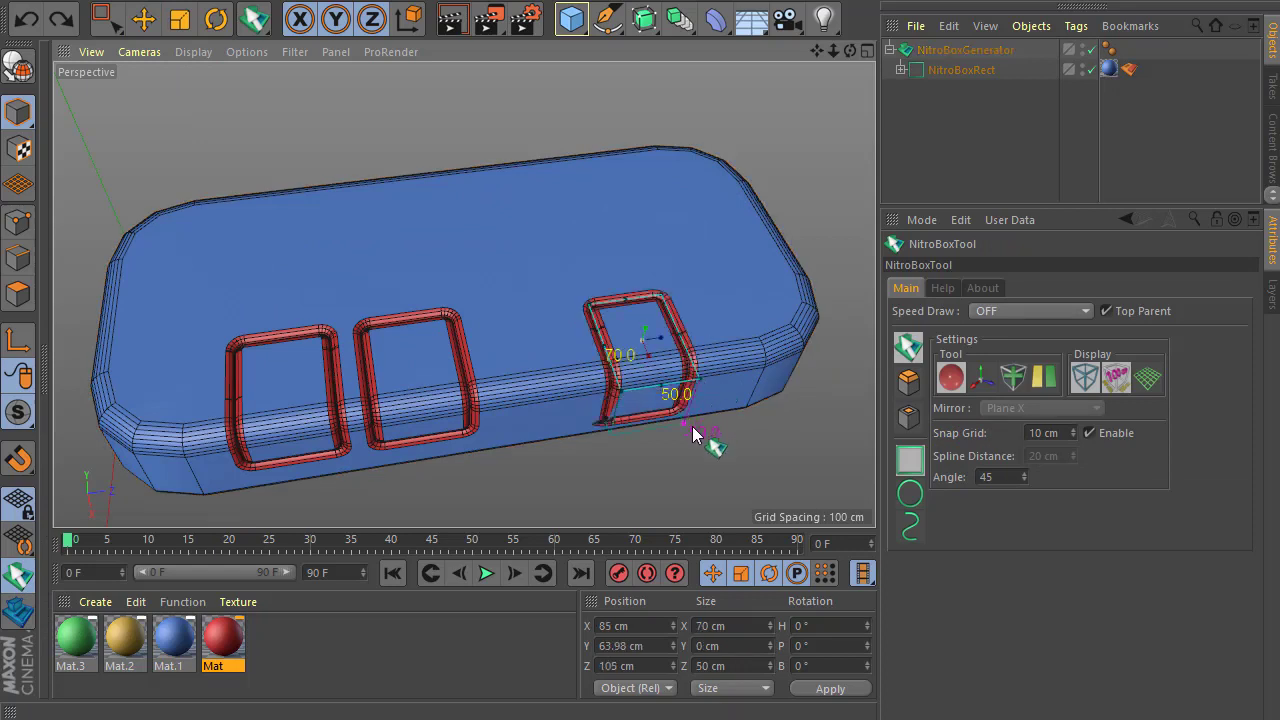
left_click_drag(597, 240, 587, 208)
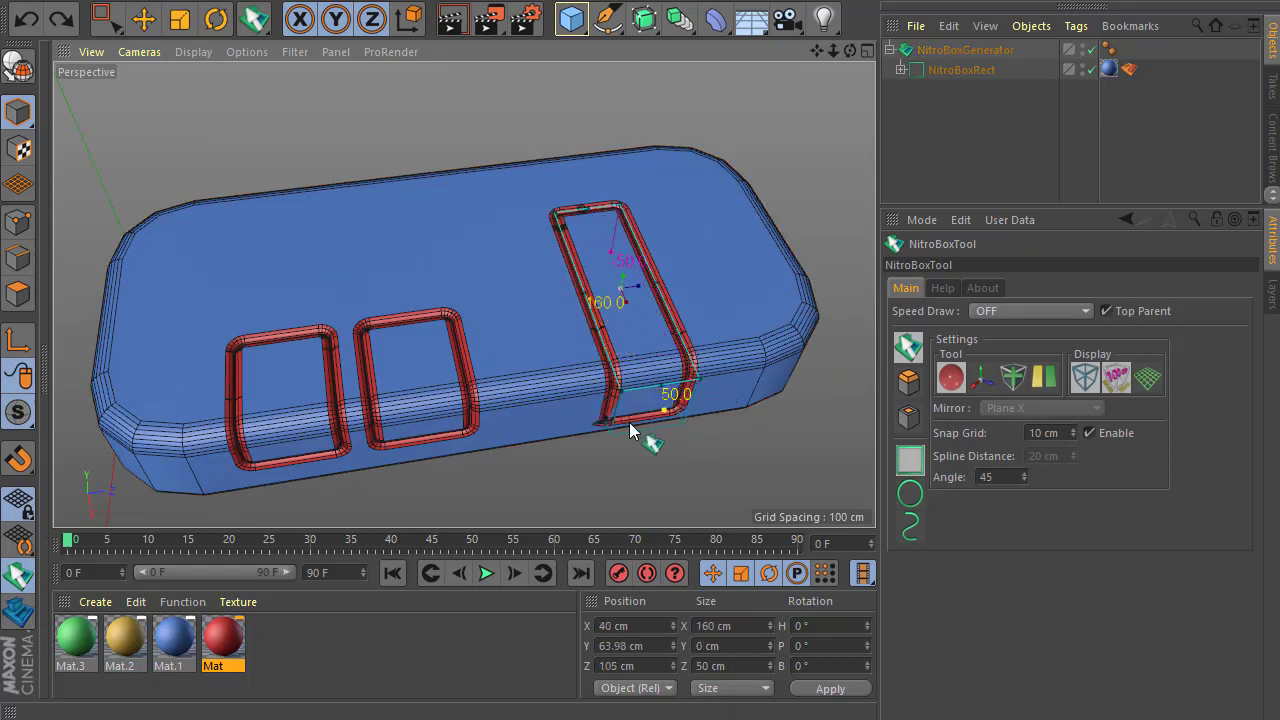
Set the NitroBoxGenerator's solid bevel Mode Enable to Tags Enable Only
left_click(950, 50)
left_click(1045, 425)
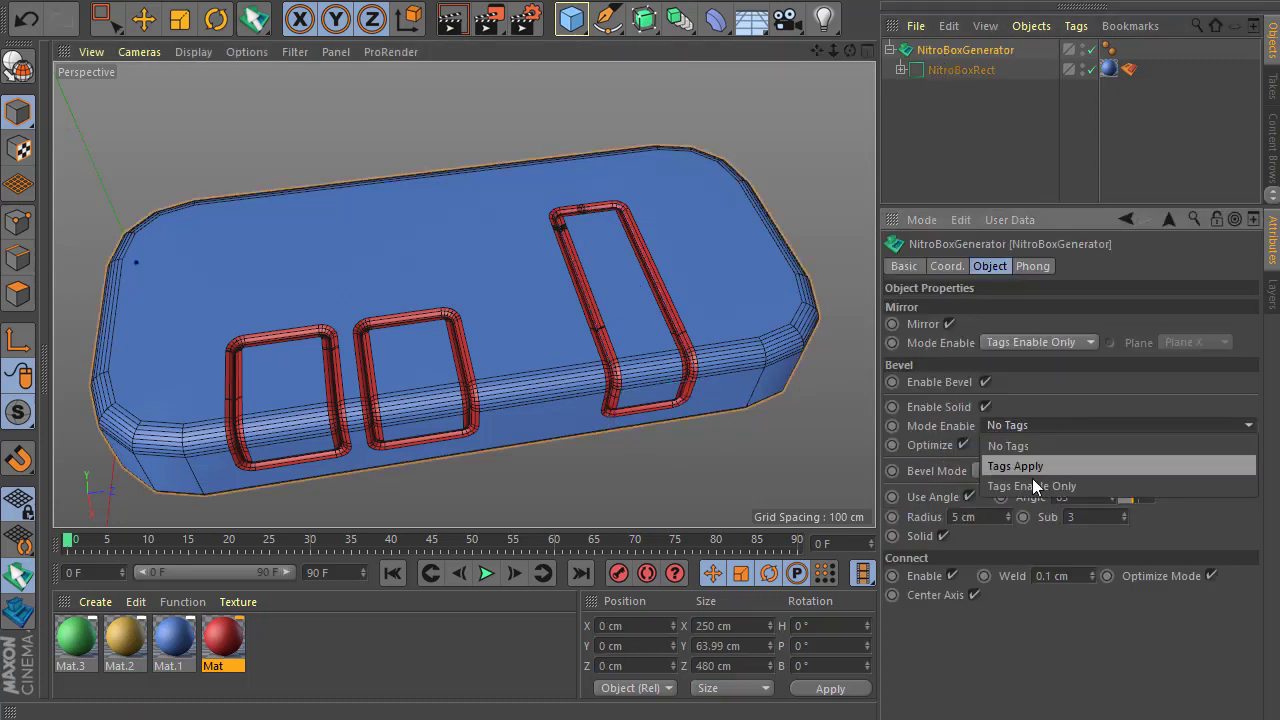
left_click(1034, 484)
Enable Bevel and its Solid option together on the NitroBox tags of the first two nested rectangles
left_click(900, 70)
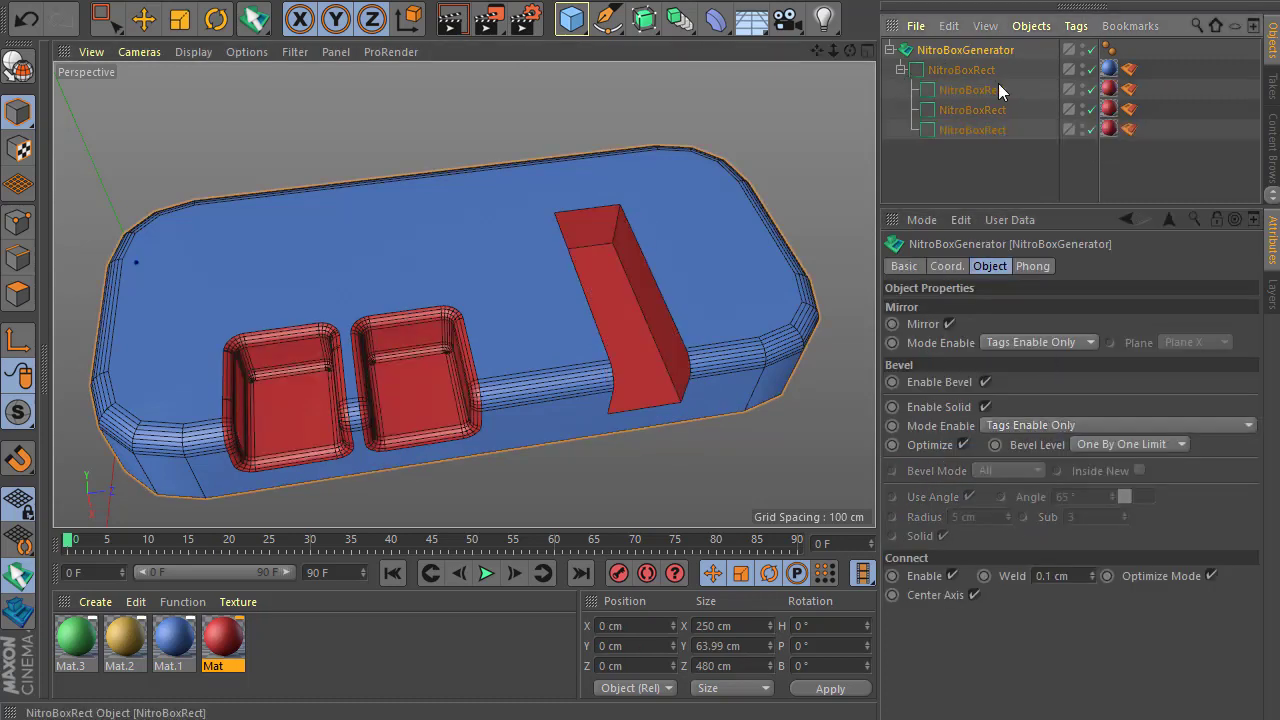
left_click_drag(1131, 90, 1133, 112)
left_click(982, 266)
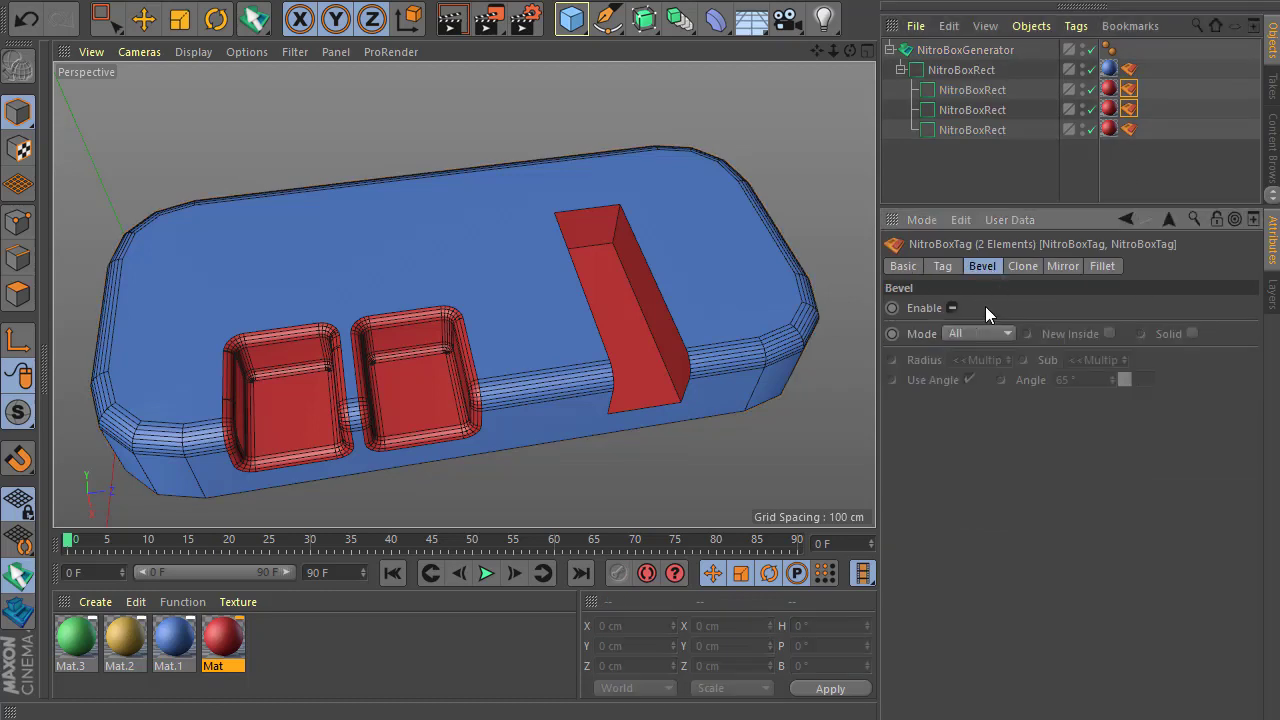
left_click(953, 308)
left_click(1192, 334)
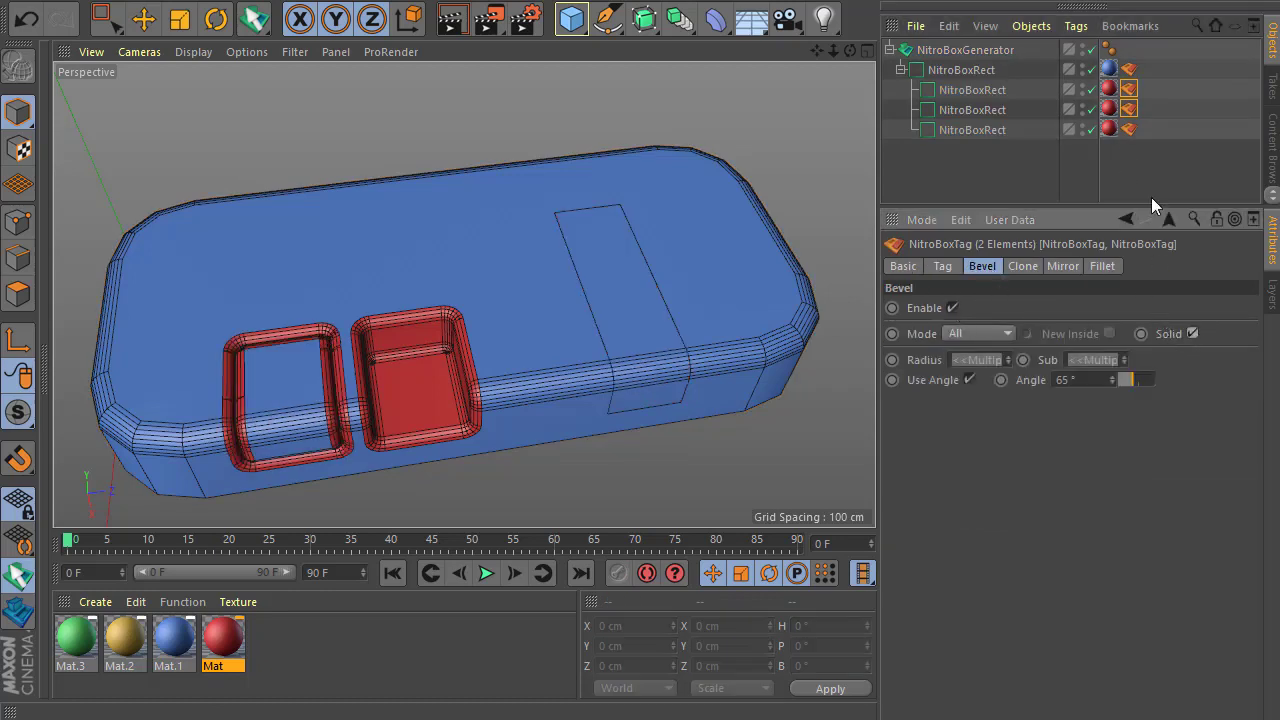
Enable Solid in the bevel settings of the third nested rectangle's tag and disable it for the long notch
left_click(1131, 128)
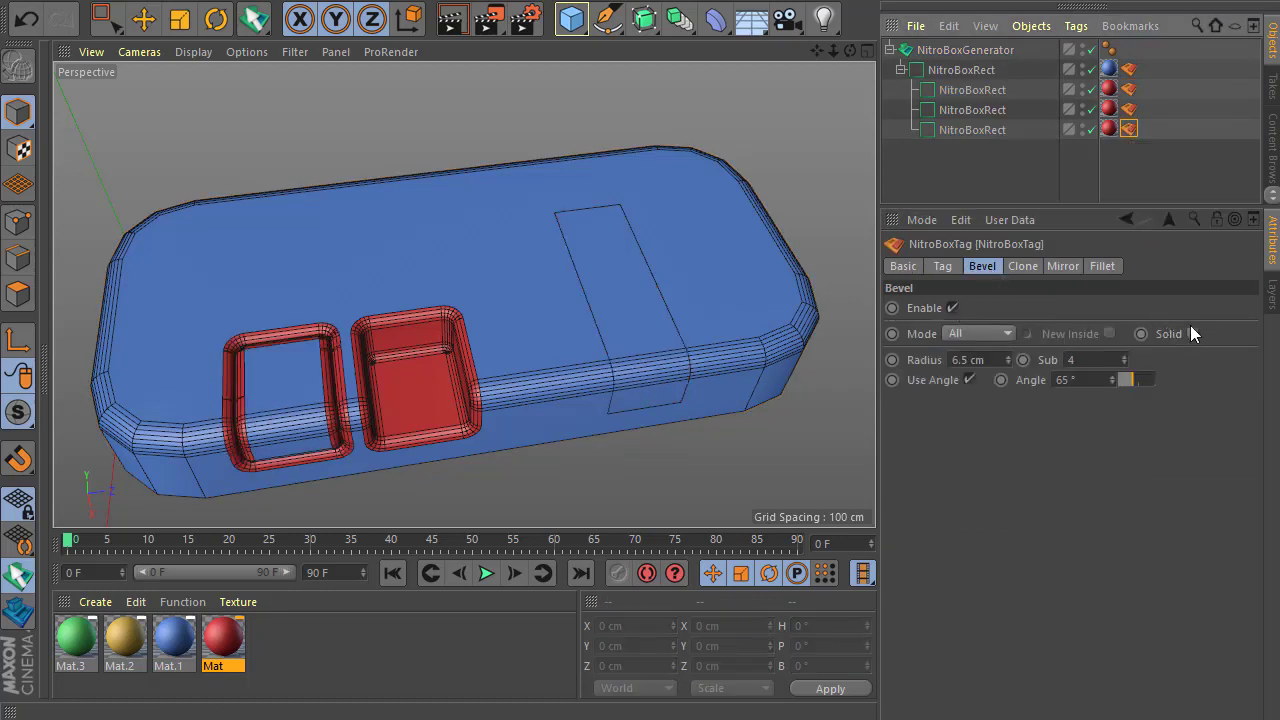
left_click(1192, 334)
left_click(1129, 90)
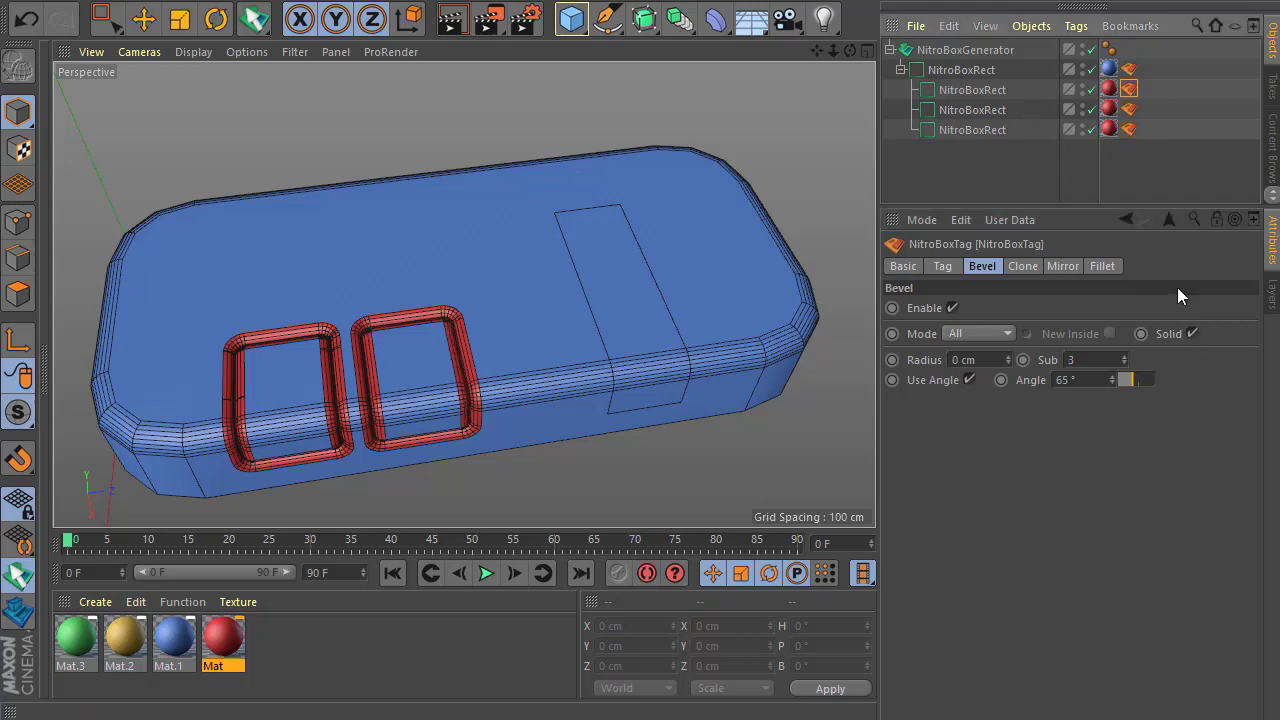
left_click(1190, 332)
Select the long notch's rectangle and convert only that object to a mesh
scroll(440, 405, "down", 3)
mouse_move(486, 403)
left_mouse_down("alt")
mouse_move(462, 394)
mouse_move(484, 399)
mouse_move(483, 436)
mouse_move(478, 424)
left_mouse_up("alt")
left_click(934, 130)
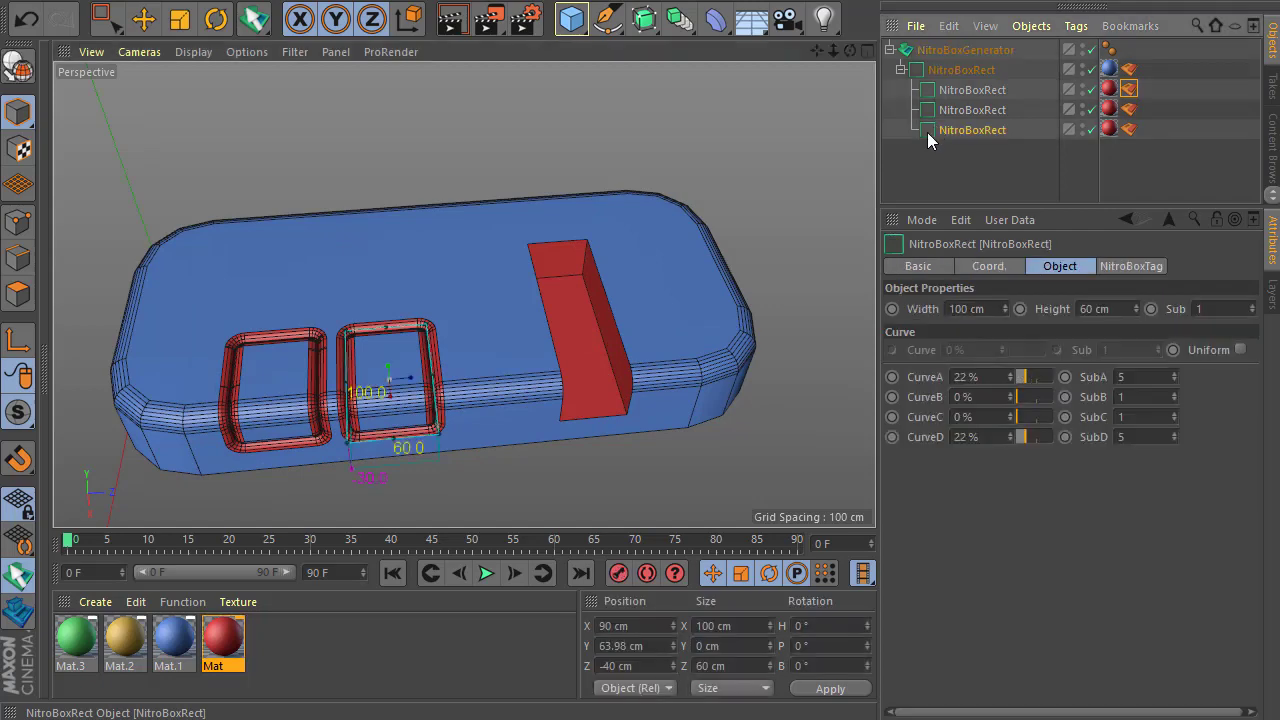
left_click(597, 320)
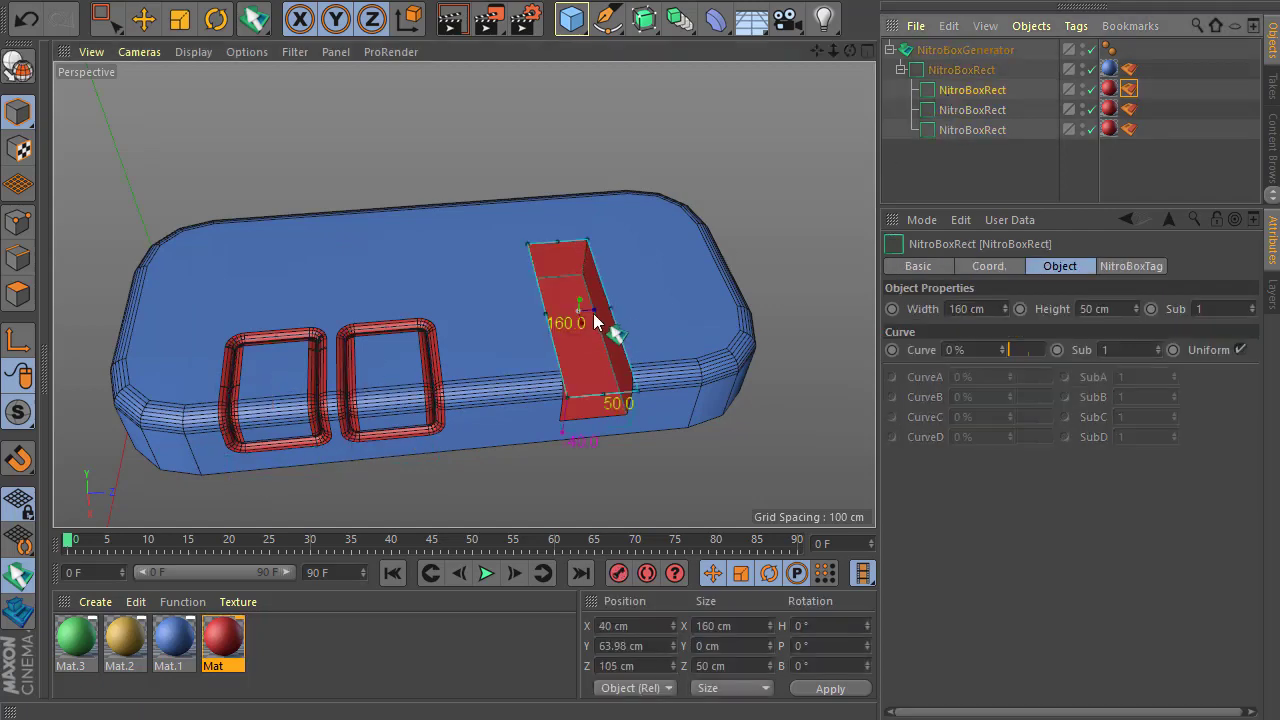
left_click(18, 614)
Test moving an upper corner point of the notch mesh along the Z axis in point mode, and undo the move
left_click_drag(414, 414, 654, 342, "alt")
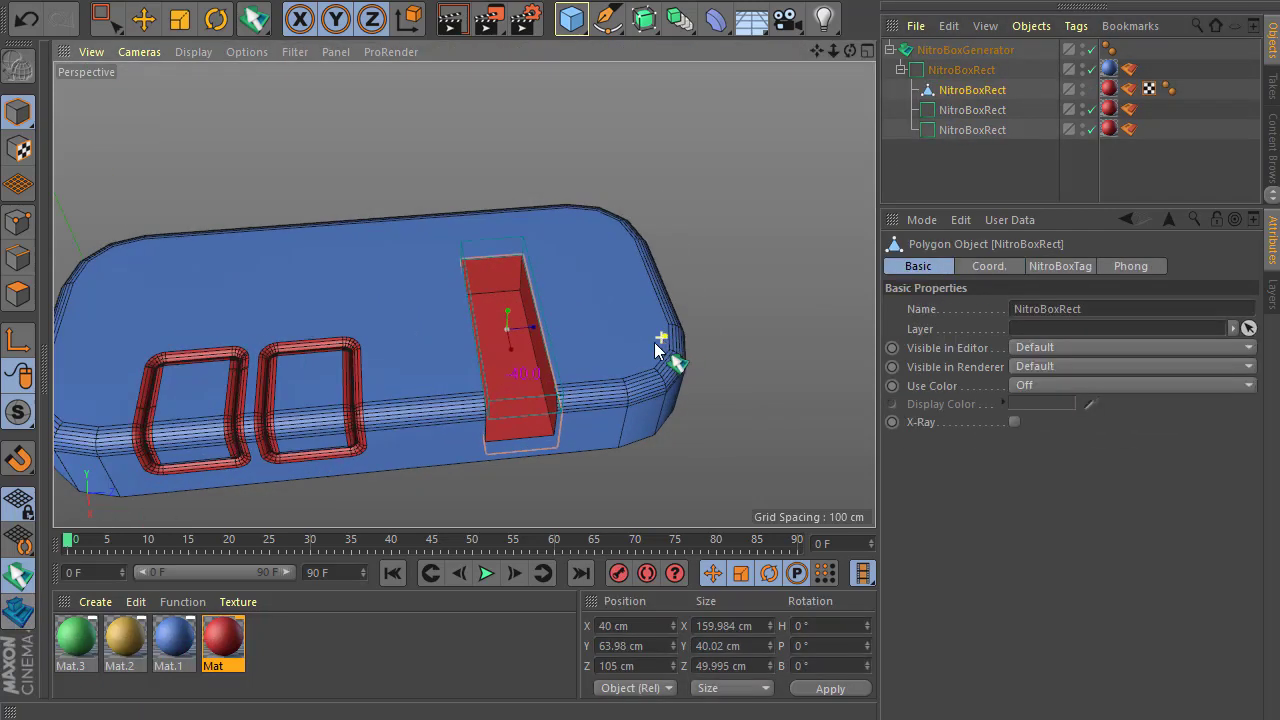
scroll(426, 393, "up", 4)
scroll(437, 393, "down", 2)
scroll(523, 457, "up", 2)
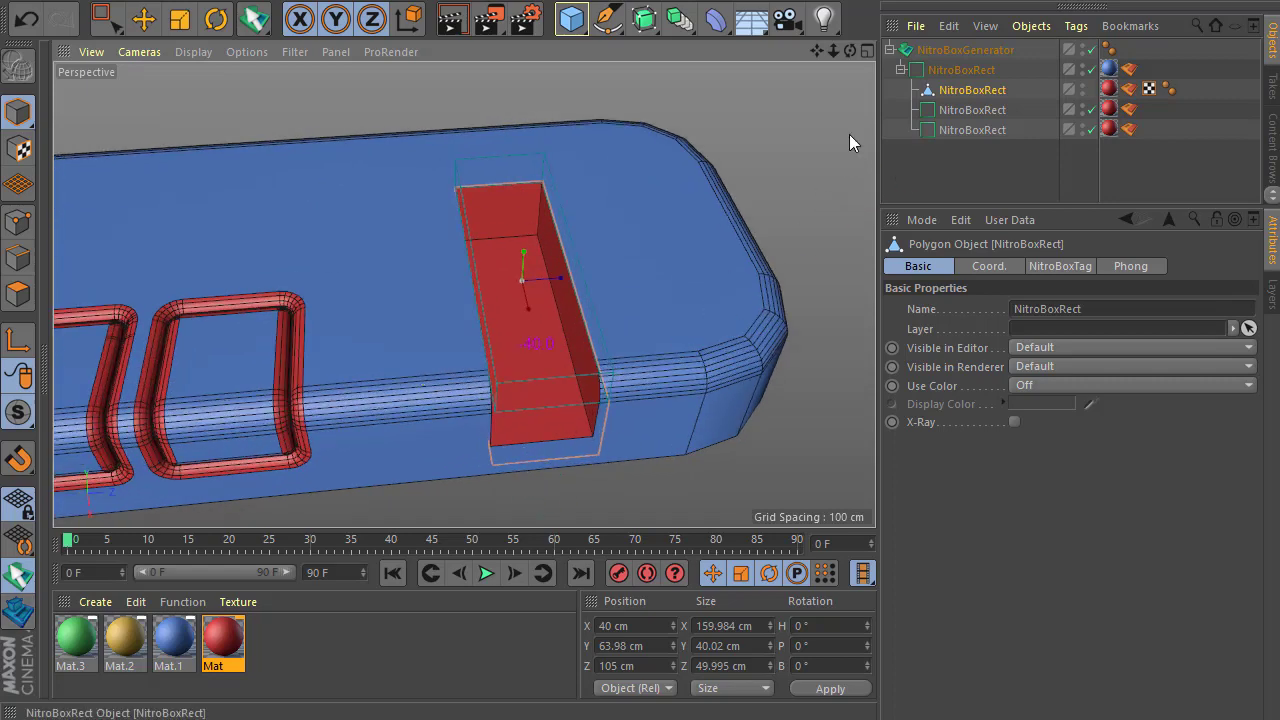
left_click(18, 222)
scroll(568, 357, "up", 2)
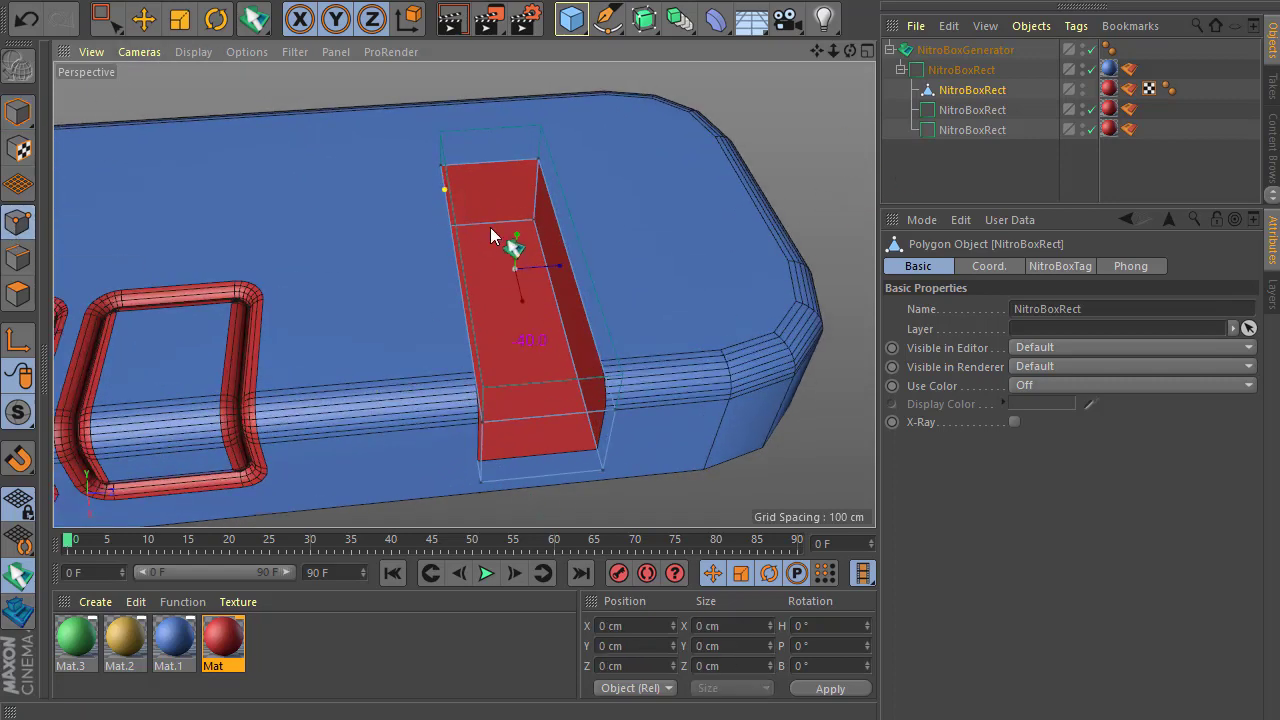
scroll(505, 215, "up", 2)
left_click(143, 19)
left_click(543, 148)
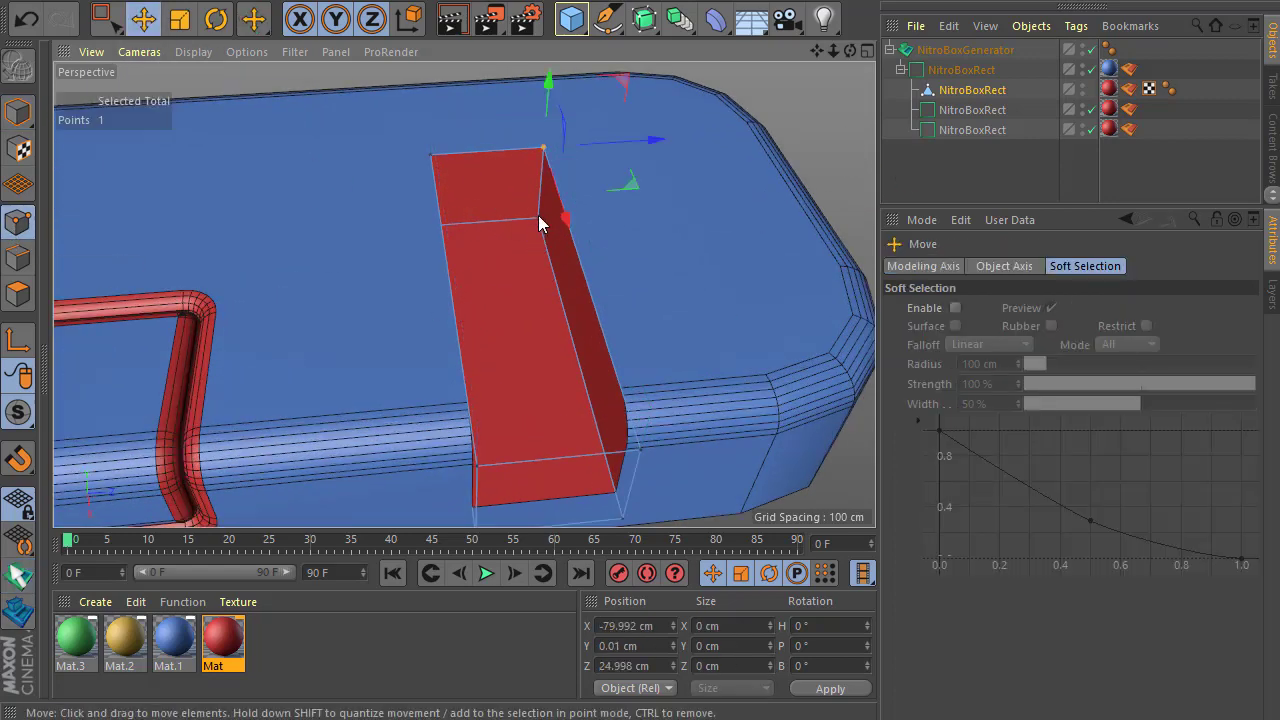
left_click_drag(593, 141, 418, 172)
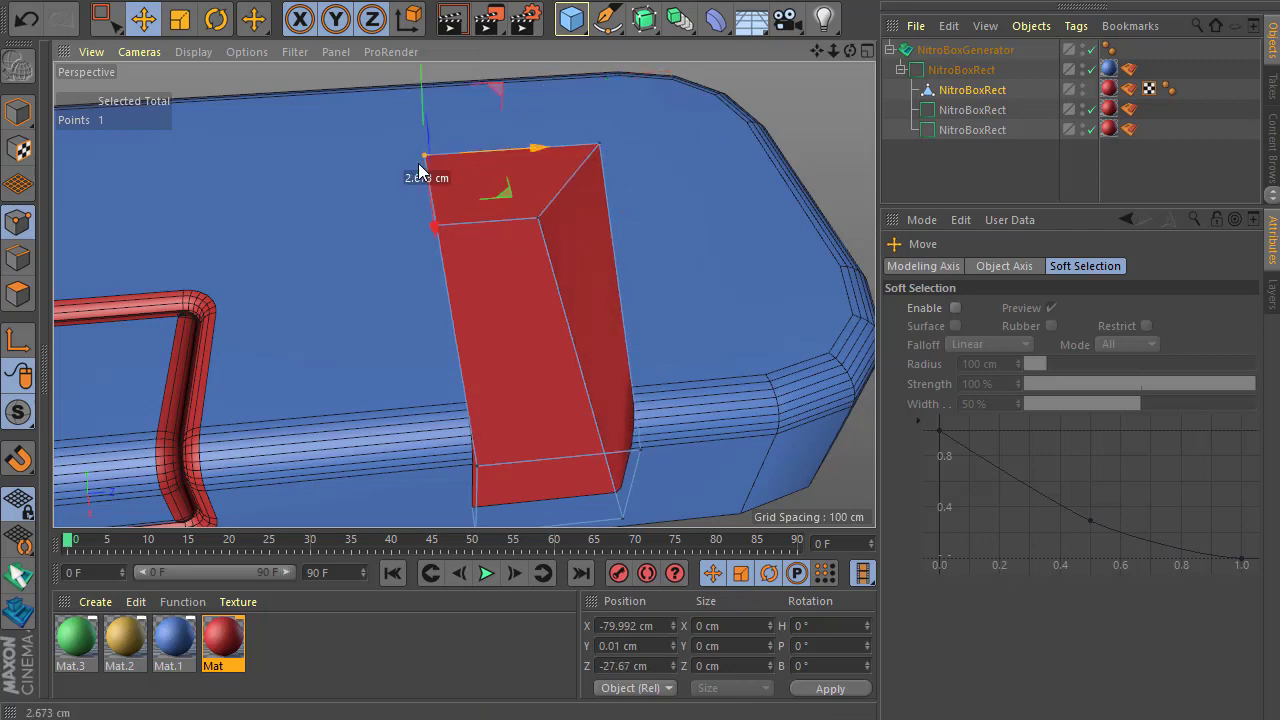
key("ctrl+z")
key("ctrl+z")
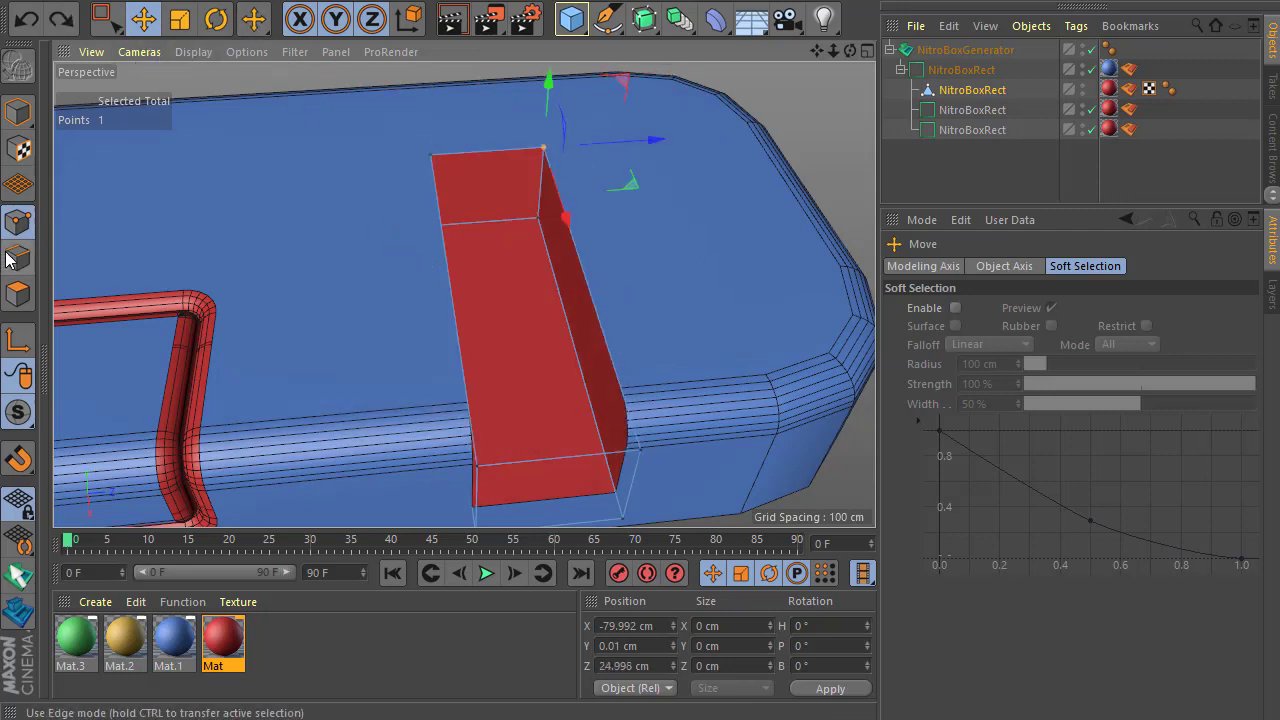
Test moving the short upper edge at the notch's far end in edge mode, and undo
left_click(12, 259)
left_click(489, 150)
left_click_drag(487, 112, 494, 148)
right_click_drag(529, 203, 527, 272, "alt")
key("ctrl+z")
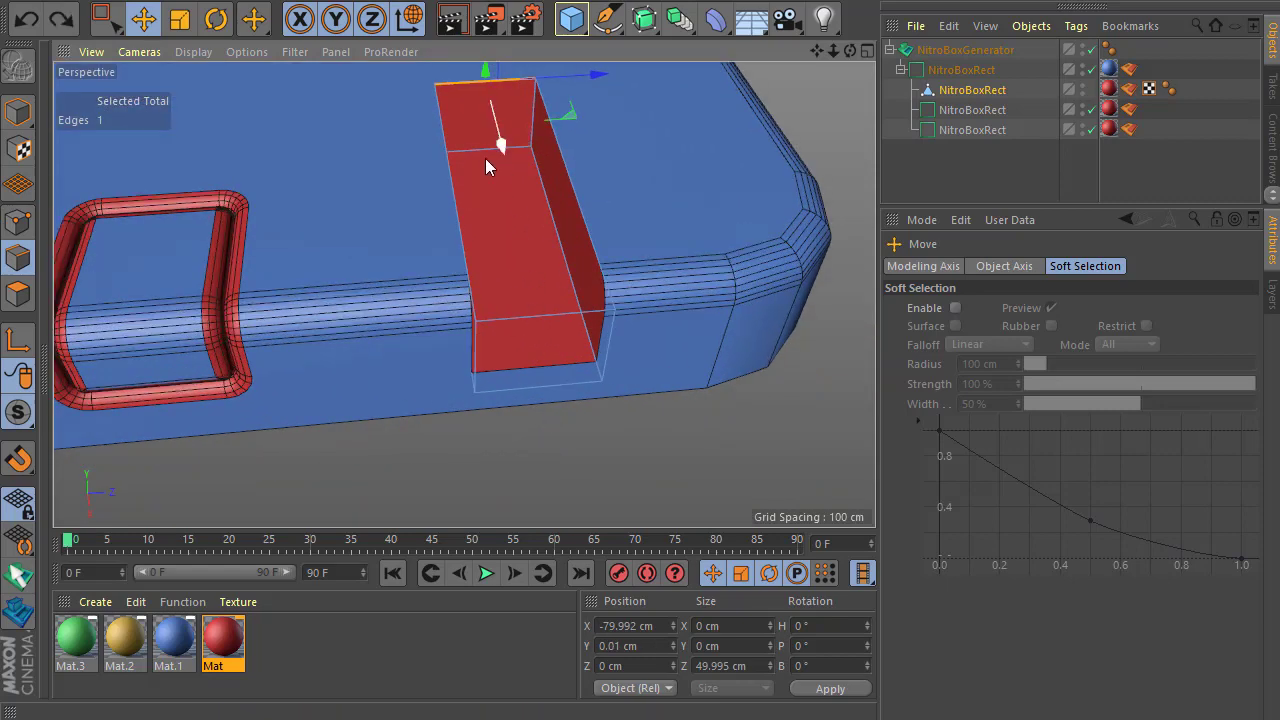
Test reshaping the notch mesh by moving its long rim edges and other edges, and undo those moves
left_click(450, 160)
scroll(497, 159, "up", 3)
left_click_drag(522, 246, 396, 164, "alt")
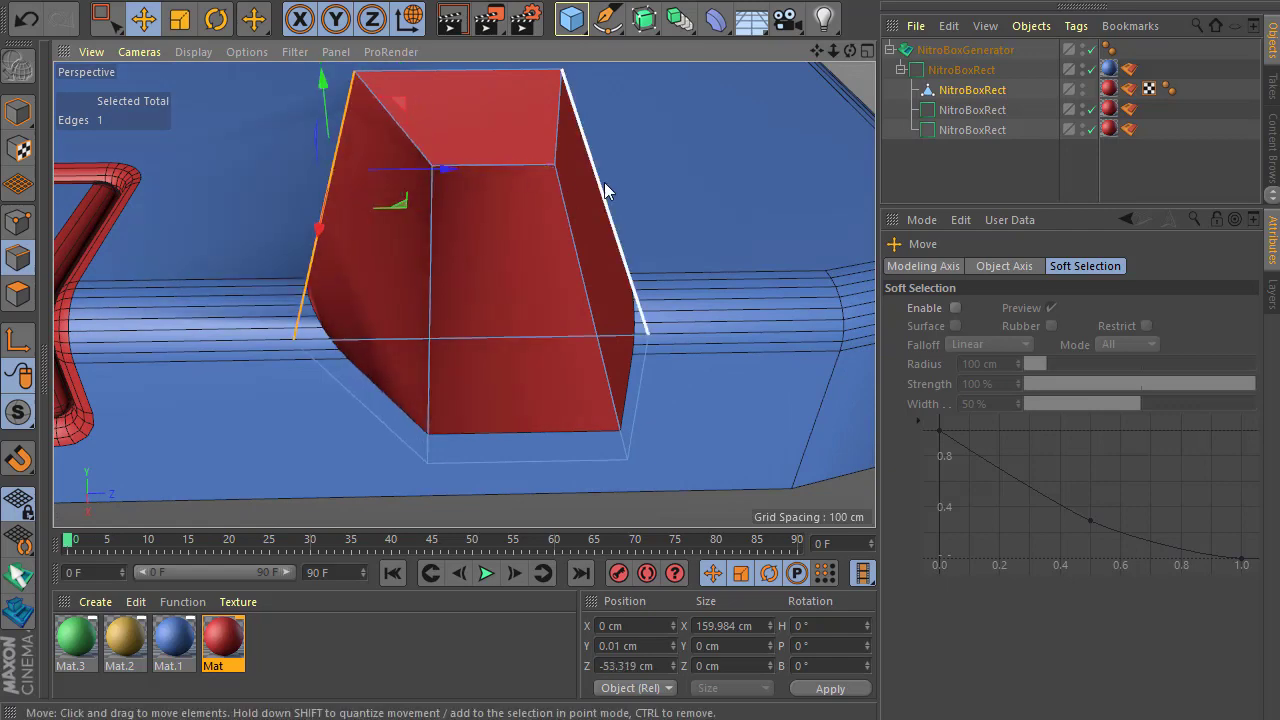
left_click_drag(604, 190, 536, 414)
left_click(517, 409)
left_click_drag(521, 355, 507, 392)
scroll(464, 448, "down", 3)
key("ctrl+z")
key("ctrl+z")
key("ctrl+z")
key("ctrl+z")
key("ctrl+z")
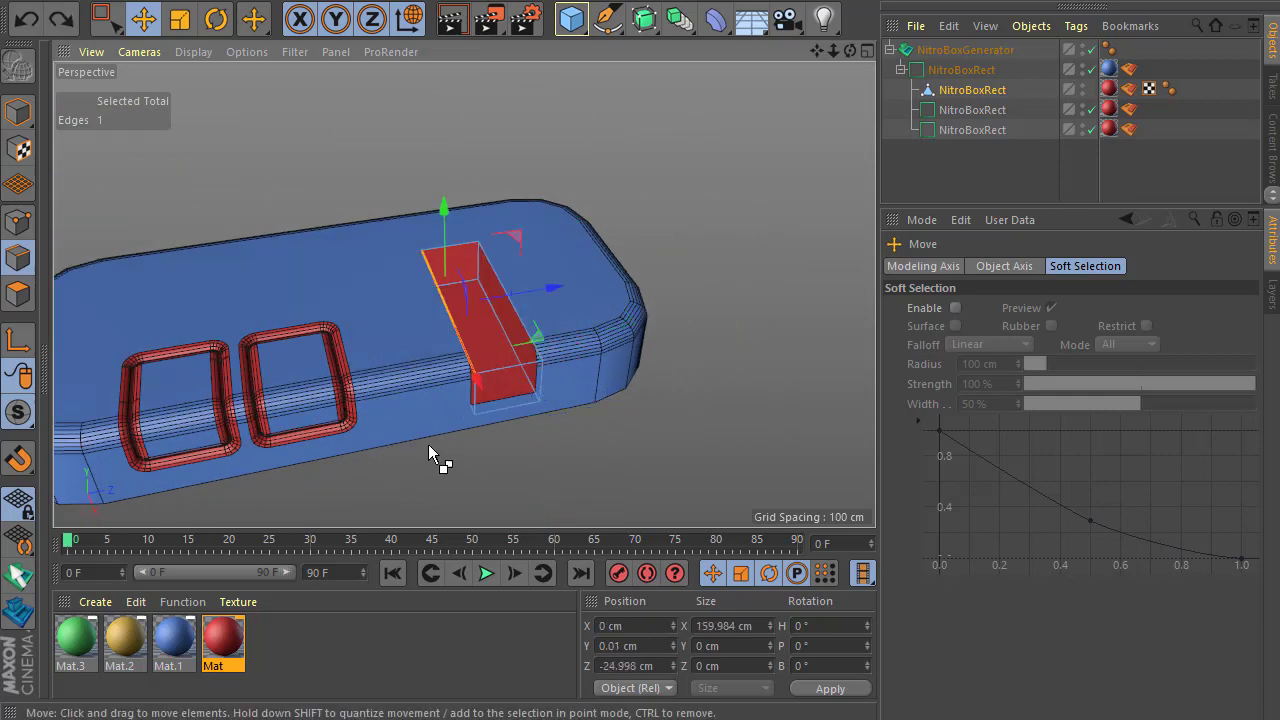
key("ctrl+z")
Undo the notch's mesh conversion to restore its parametric rectangle
left_click_drag(500, 460, 115, 543, "alt")
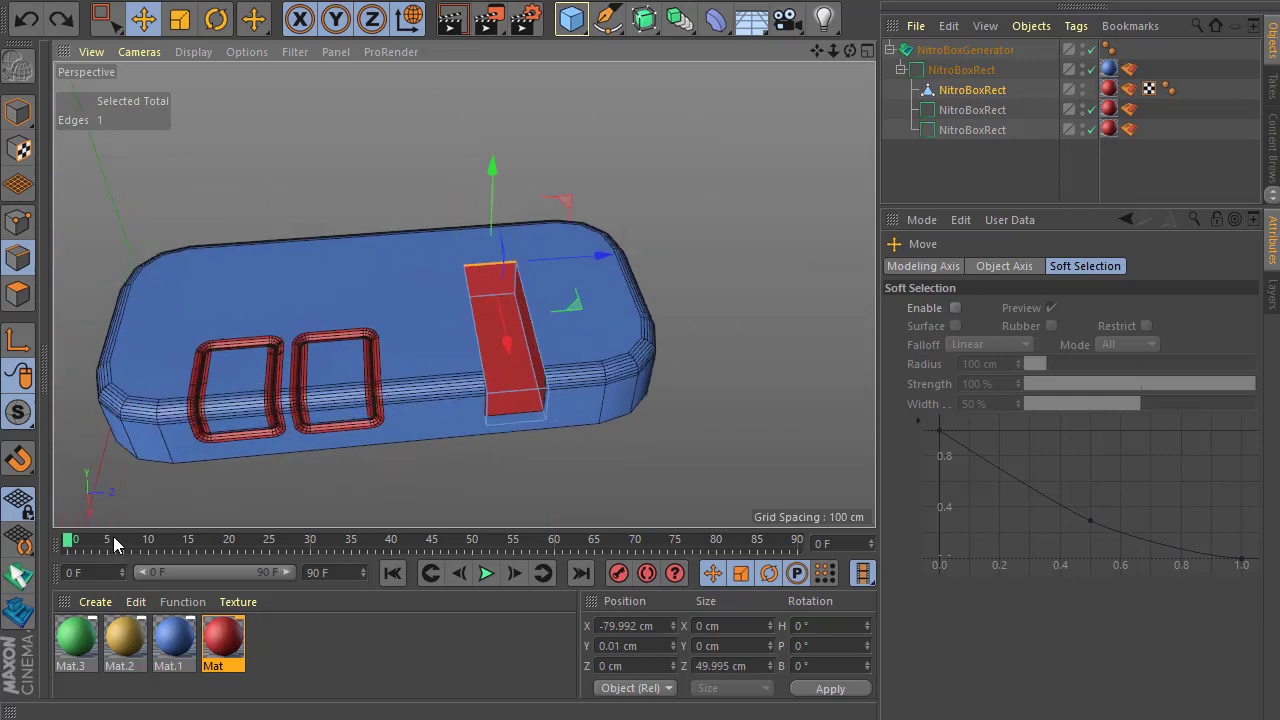
key("ctrl+z")
key("ctrl+z")
key("ctrl+z")
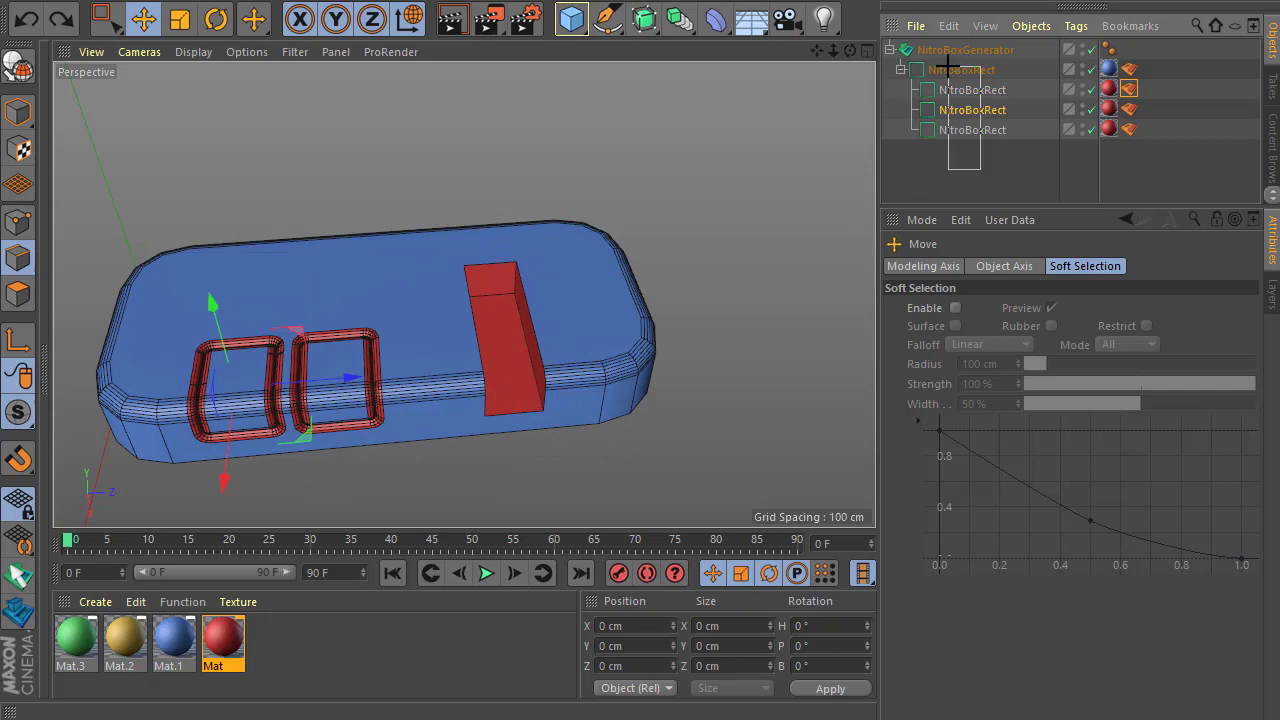
Convert the slab rectangle and its three nested rectangles to meshes together, and expand their hierarchy
left_click_drag(947, 64, 948, 64)
left_click(17, 620)
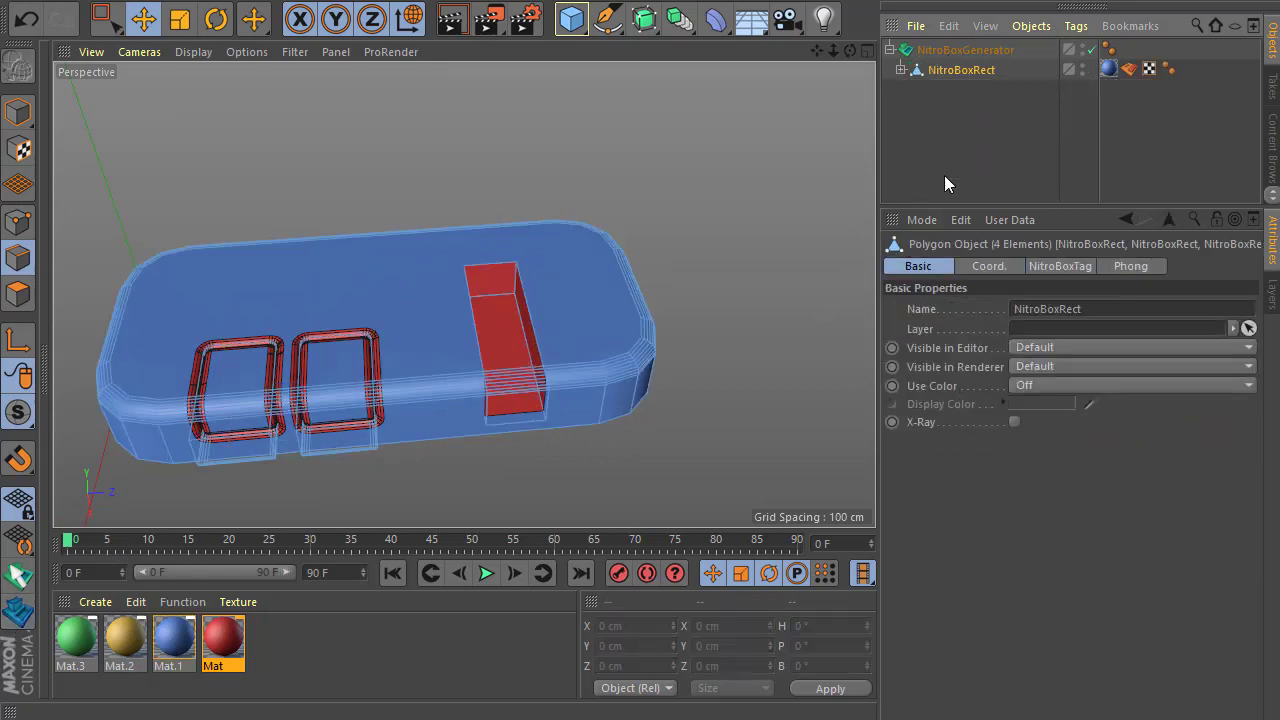
left_click(901, 70)
Rectangle-select the far-end points of the second nested mesh's pocket and scale them narrower along the Z axis
left_click(942, 90)
left_click(950, 110)
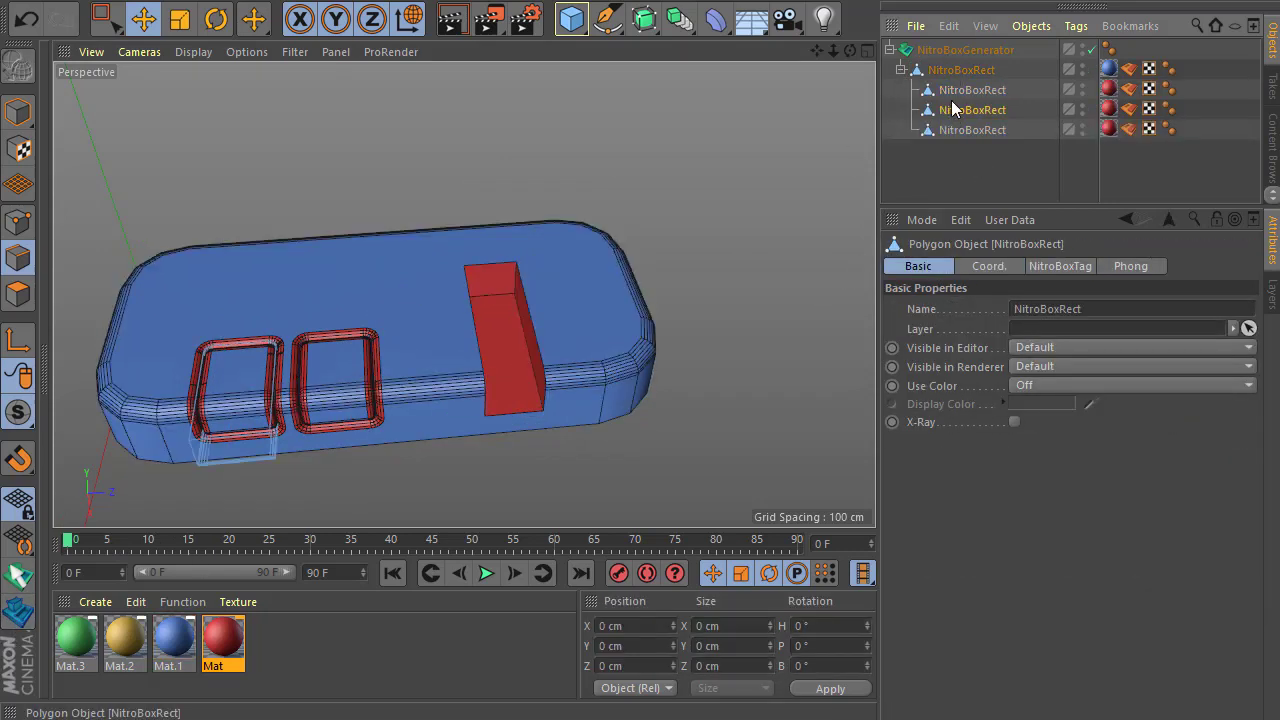
scroll(270, 295, "up", 8)
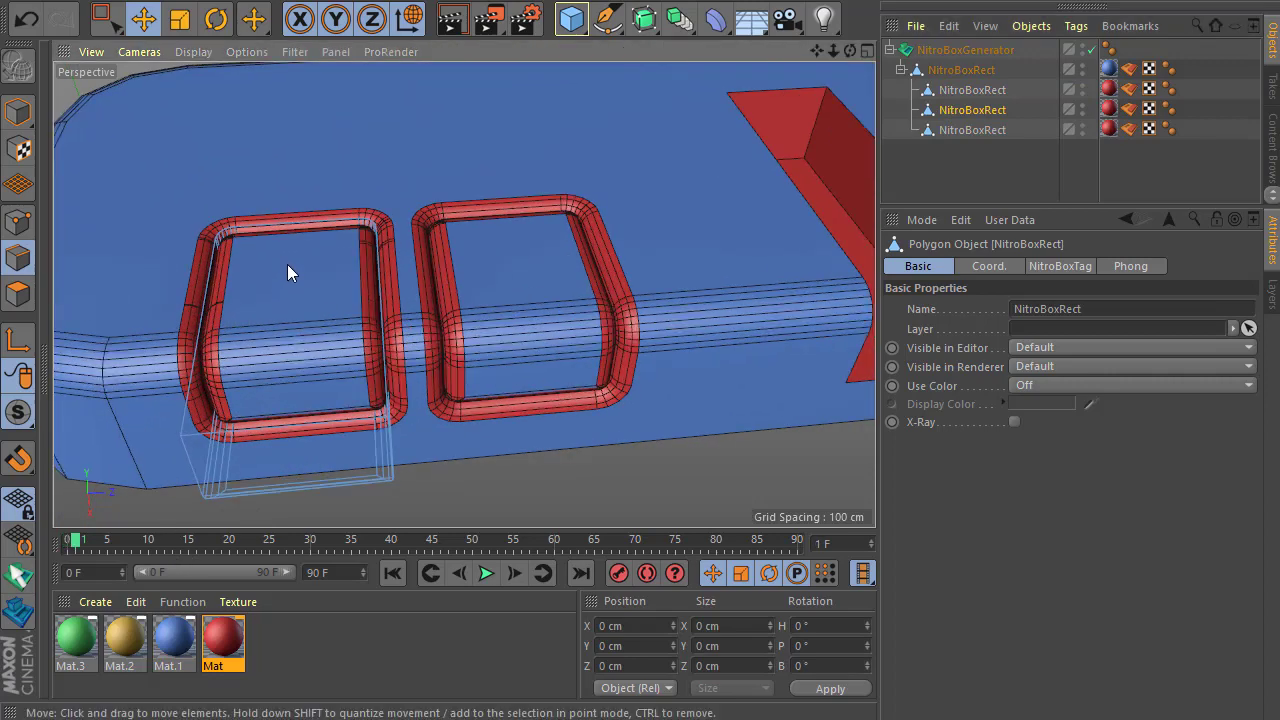
scroll(286, 265, "down", 6)
left_click_drag(303, 360, 298, 350, "alt")
left_click(18, 223)
left_click_drag(108, 18, 160, 84)
left_click_drag(366, 254, 410, 380, "alt")
left_click_drag(136, 182, 405, 294)
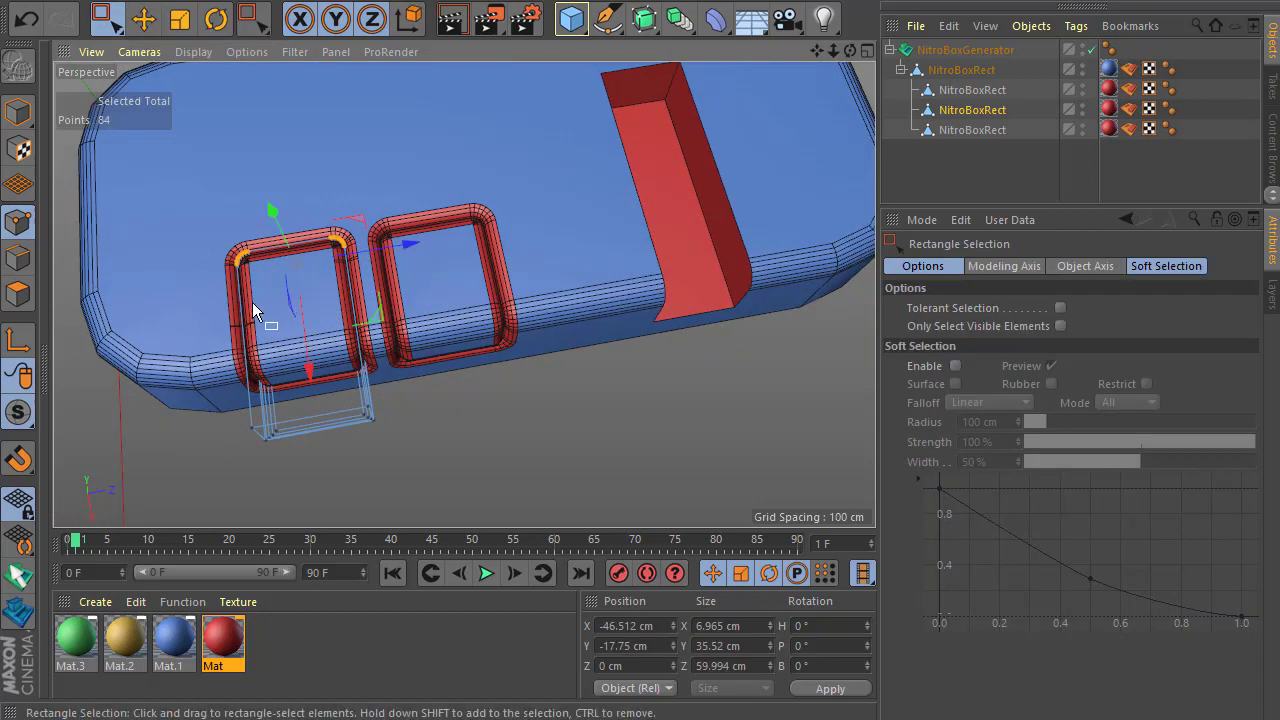
left_click_drag(254, 309, 236, 311, "alt")
left_click(180, 19)
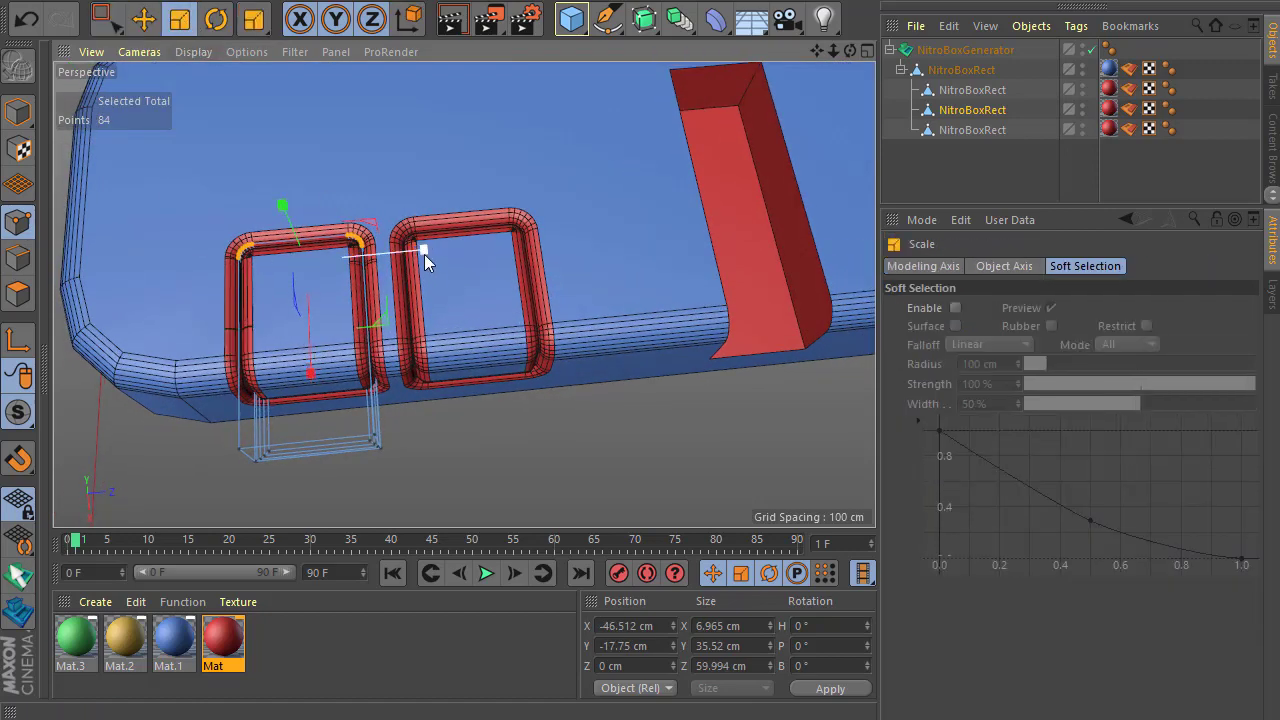
mouse_move(423, 251)
left_mouse_down()
mouse_move(394, 254)
mouse_move(410, 257)
left_mouse_up()
left_click(893, 185)
left_click_drag(463, 294, 440, 306, "alt")
right_click_drag(228, 385, 316, 425, "alt")
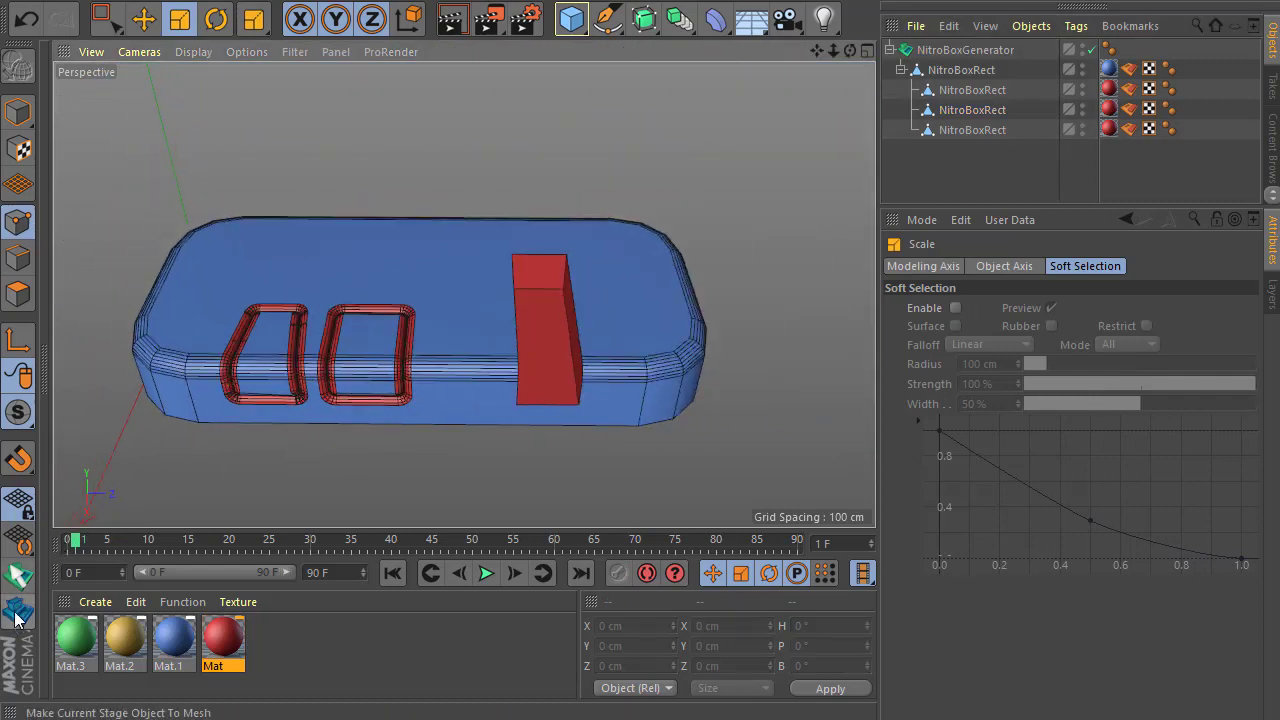
left_click_drag(380, 400, 332, 470, "alt")
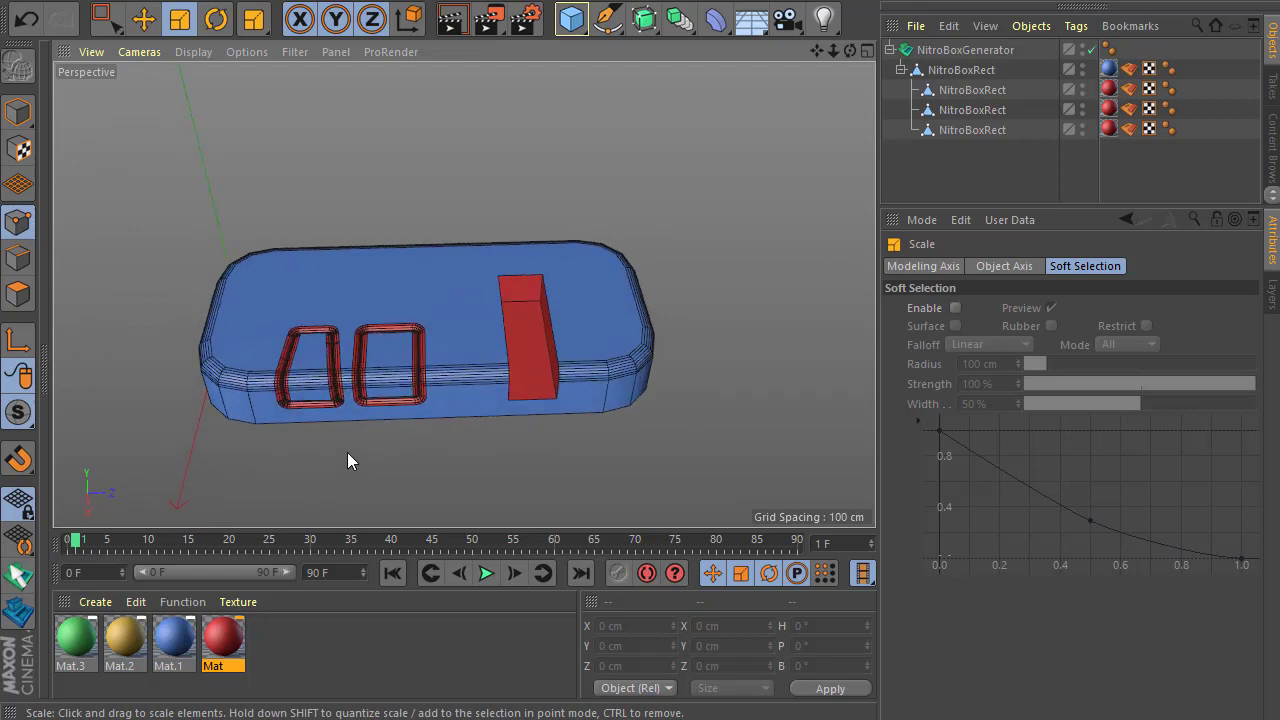
Undo the point scaling and the conversion of all four rectangles
key("ctrl+z")
key("ctrl+z")
key("ctrl+z")
key("ctrl+z")
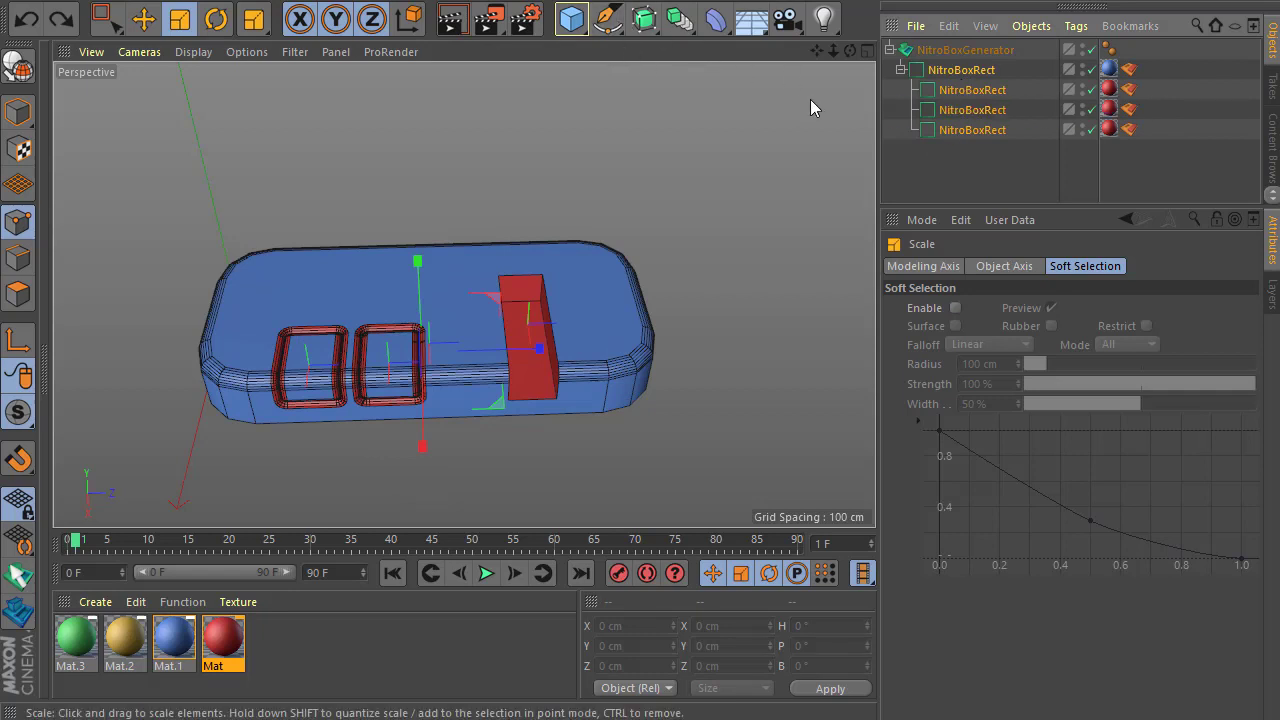
Convert the whole NitroBoxGenerator to a mesh and expand it to show its parts and their tags
left_click(948, 51)
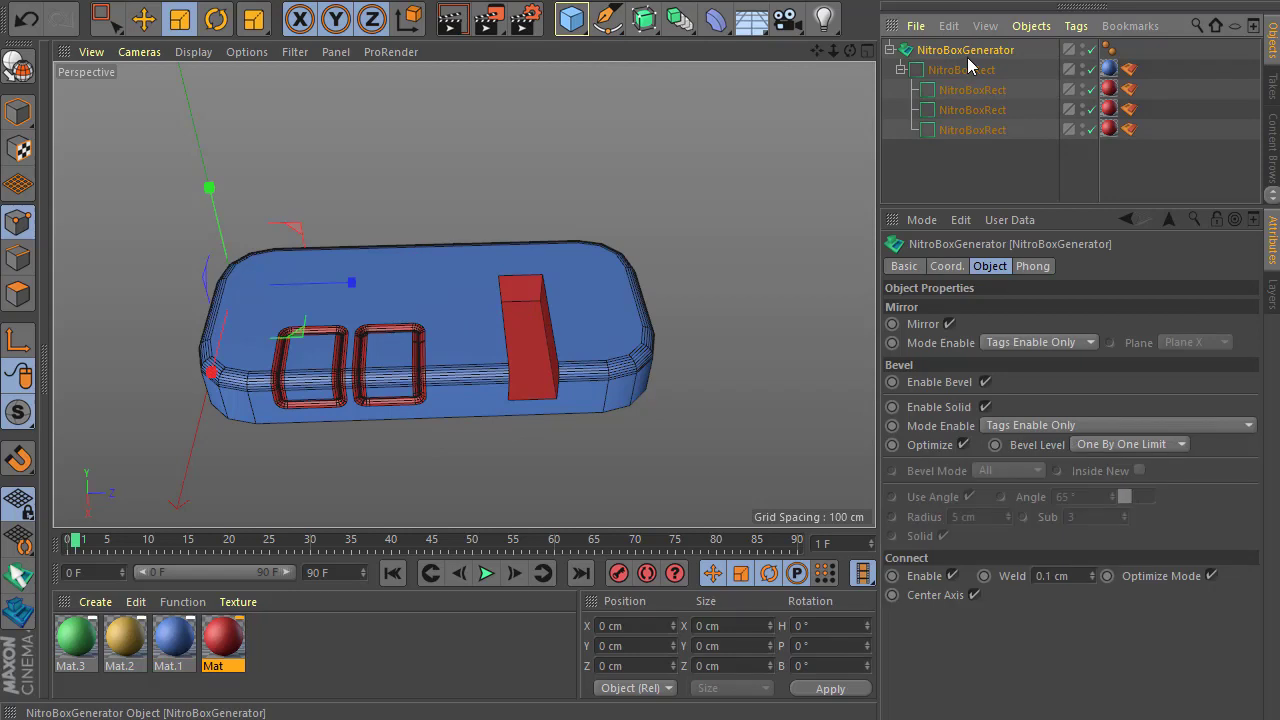
left_click(18, 612)
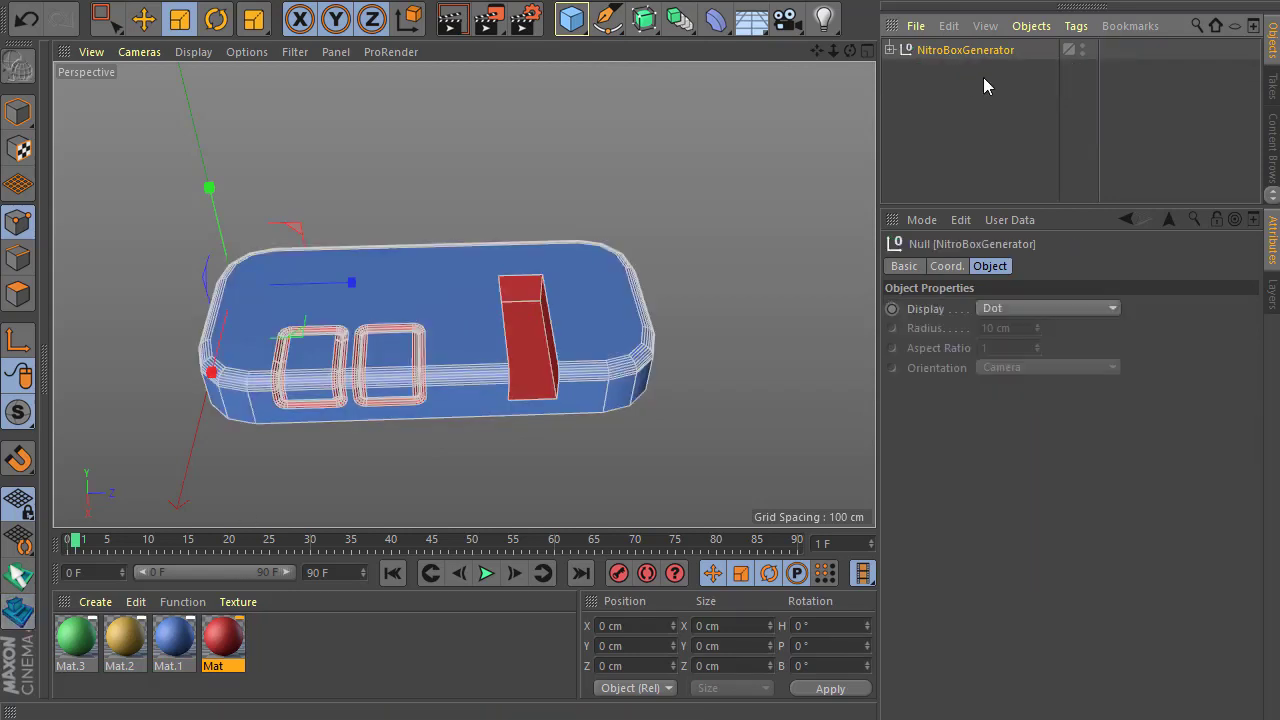
left_click(889, 49)
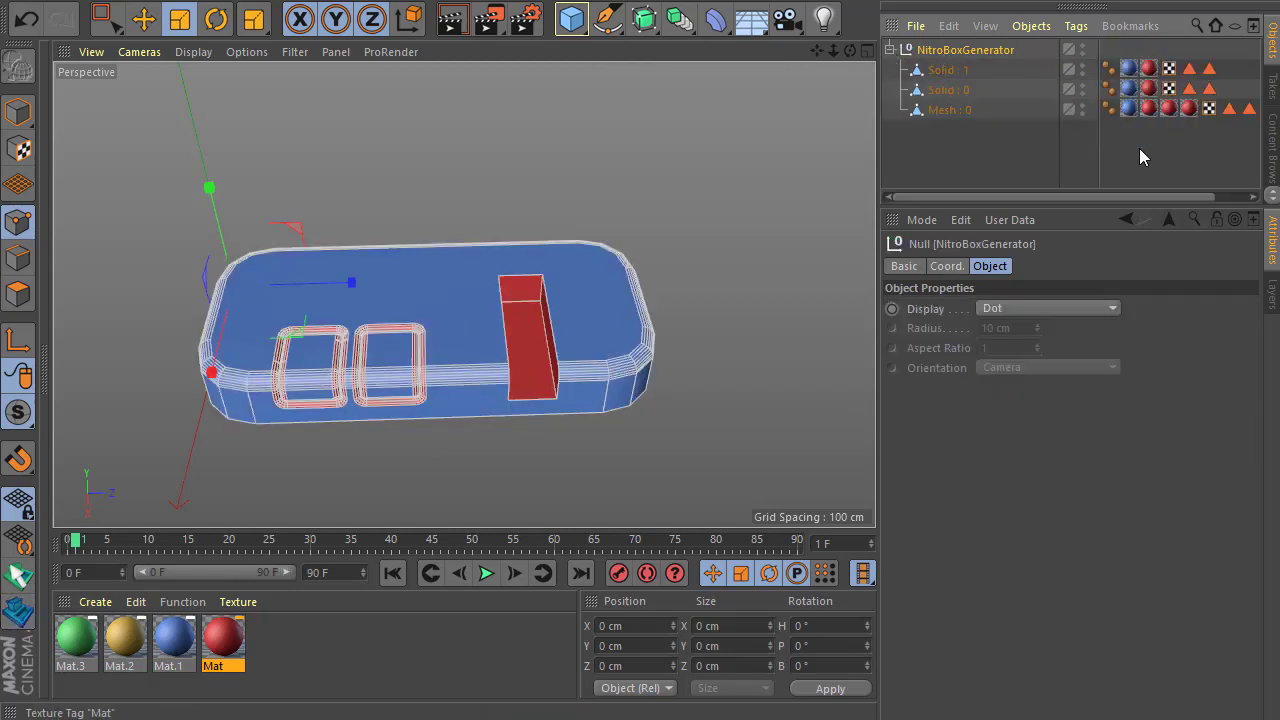
left_click_drag(1147, 197, 1180, 197)
Delete the converted NitroBoxGenerator from the scene and clear the material selection
key("Delete")
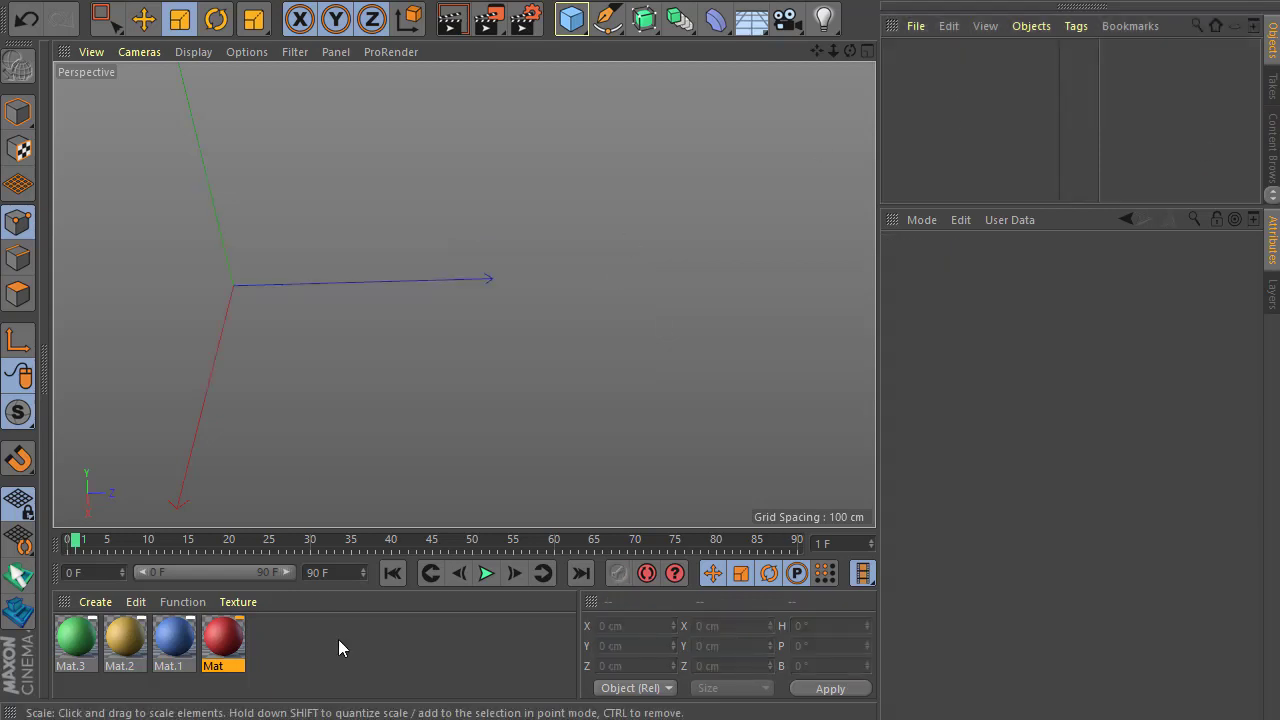
left_click(340, 646)
scroll(380, 432, "down", 3)
scroll(385, 425, "down", 3)
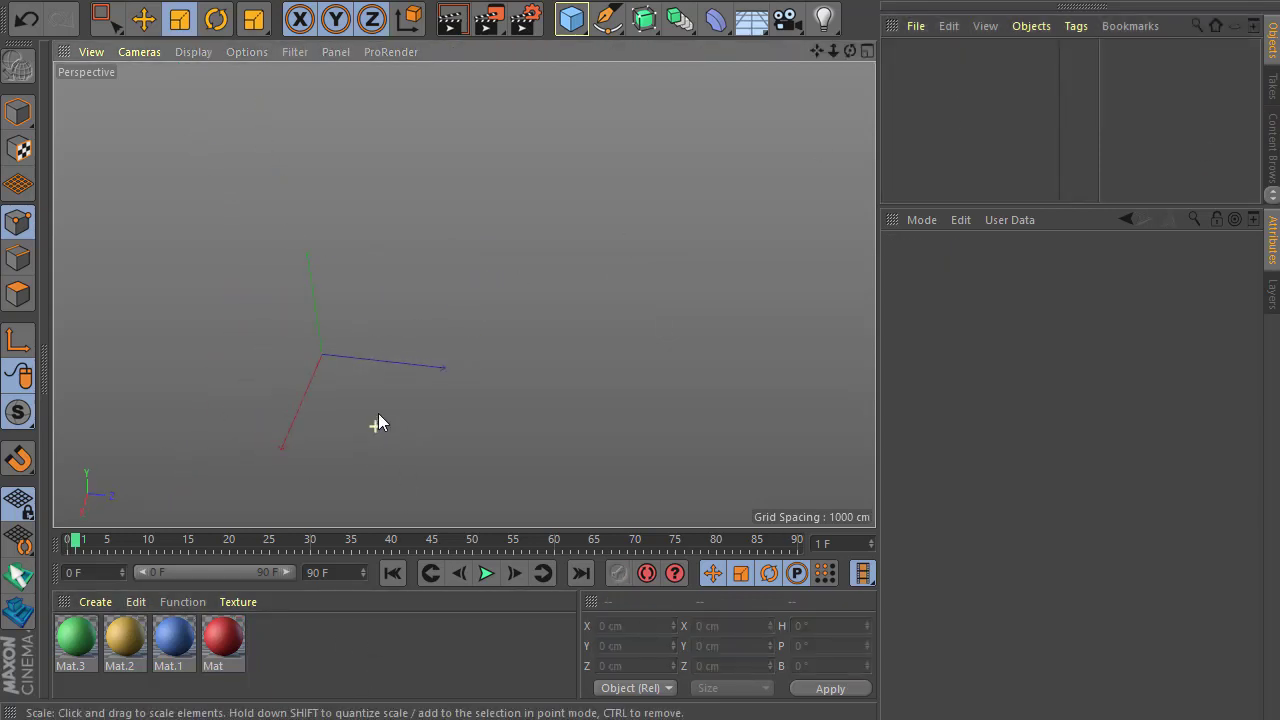
Draw a new NitroBox box about 290 by 410 cm and 260 cm high at the origin
scroll(378, 417, "up", 4)
left_click(20, 575)
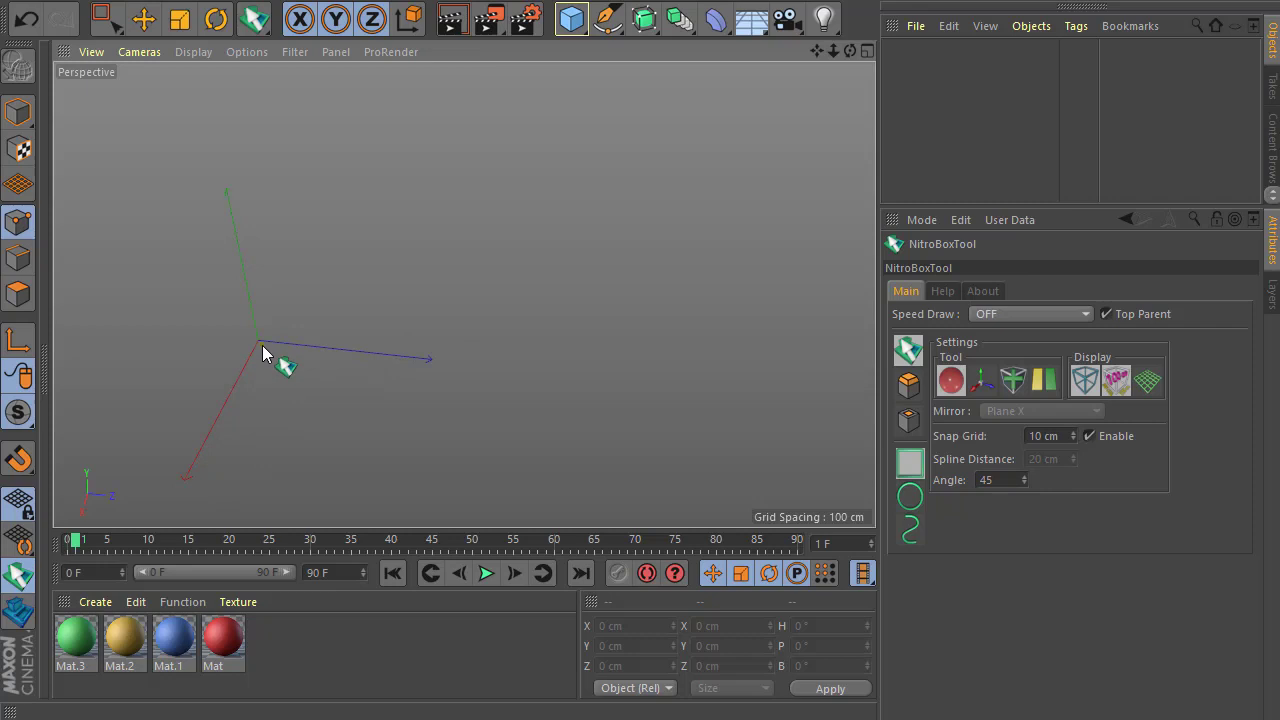
left_click_drag(259, 350, 466, 506)
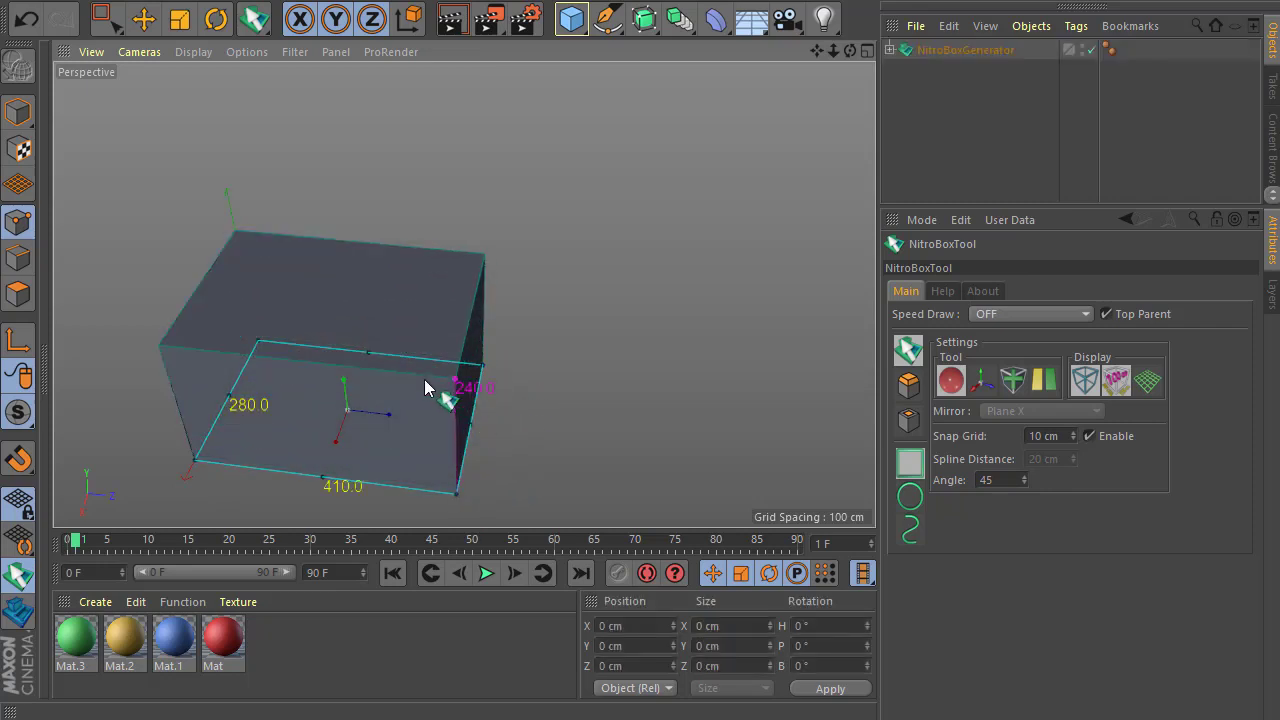
left_click_drag(367, 349, 383, 333)
left_click_drag(517, 432, 408, 364, "alt")
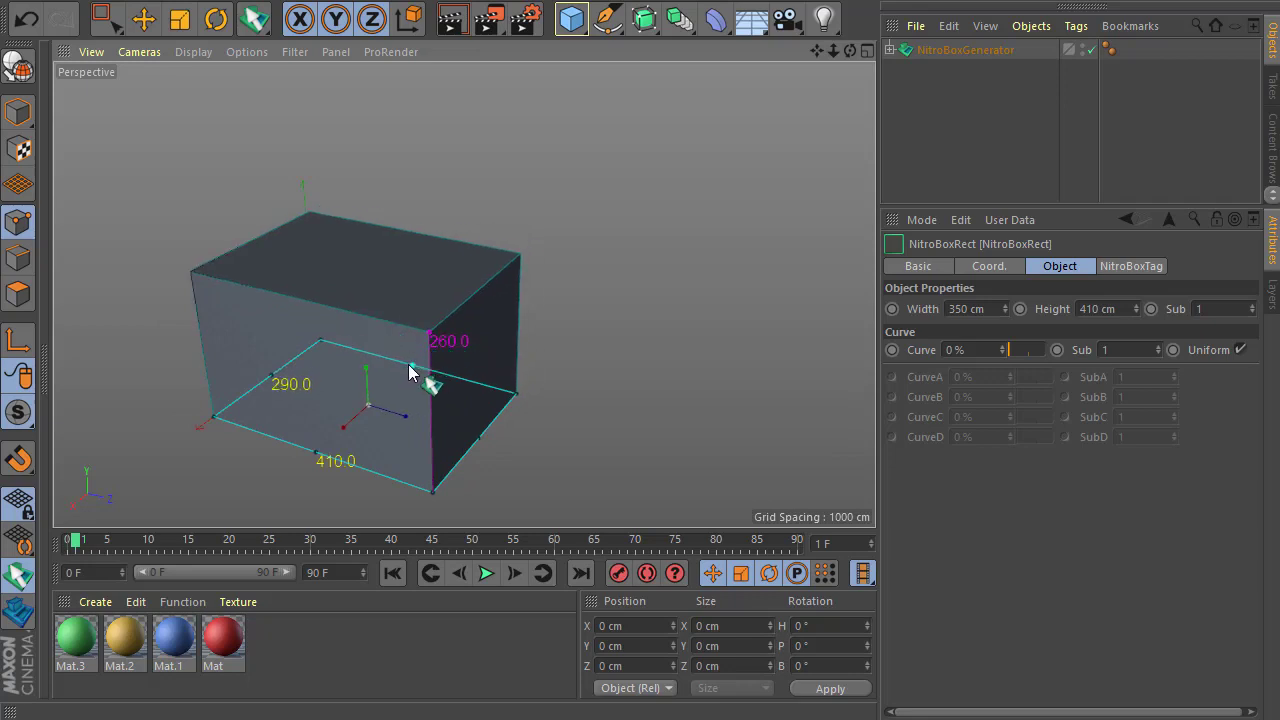
left_click_drag(505, 400, 528, 481, "alt")
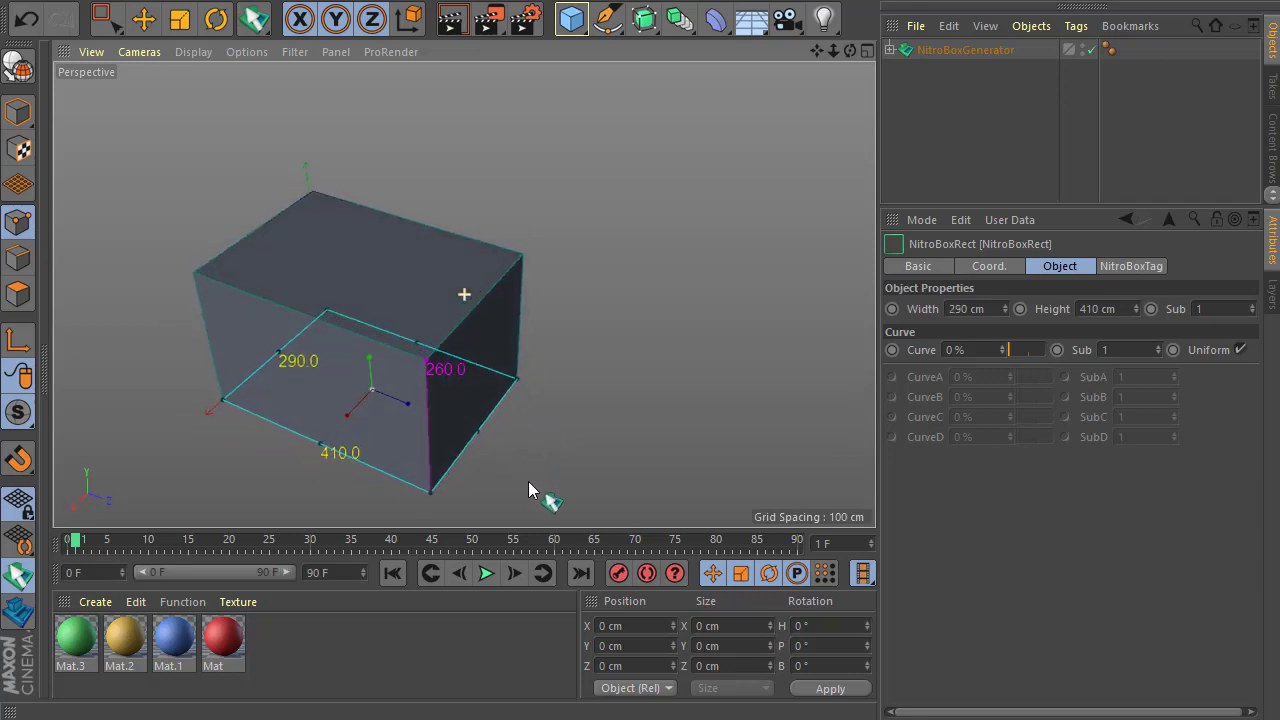
scroll(440, 446, "down", 2)
scroll(440, 446, "up", 1)
Place the NitroBoxGenerator inside a Connect object and turn off its Weld option
left_click(889, 49)
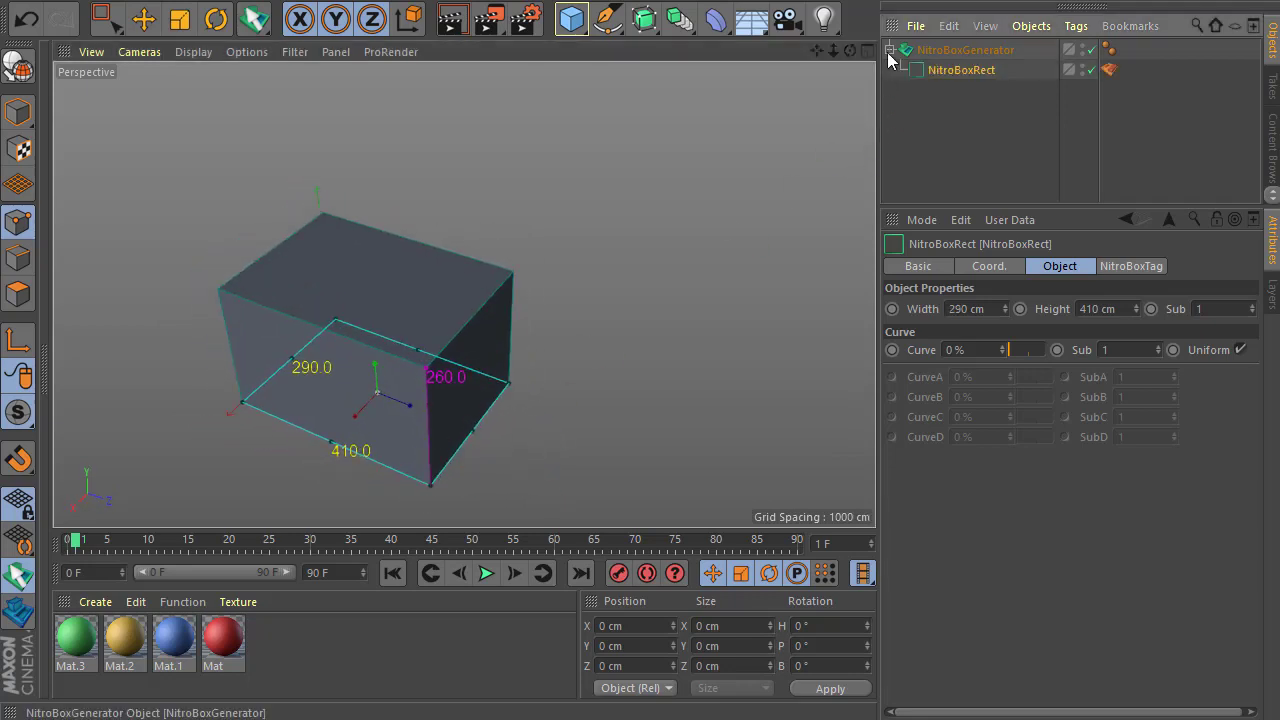
left_click(906, 52)
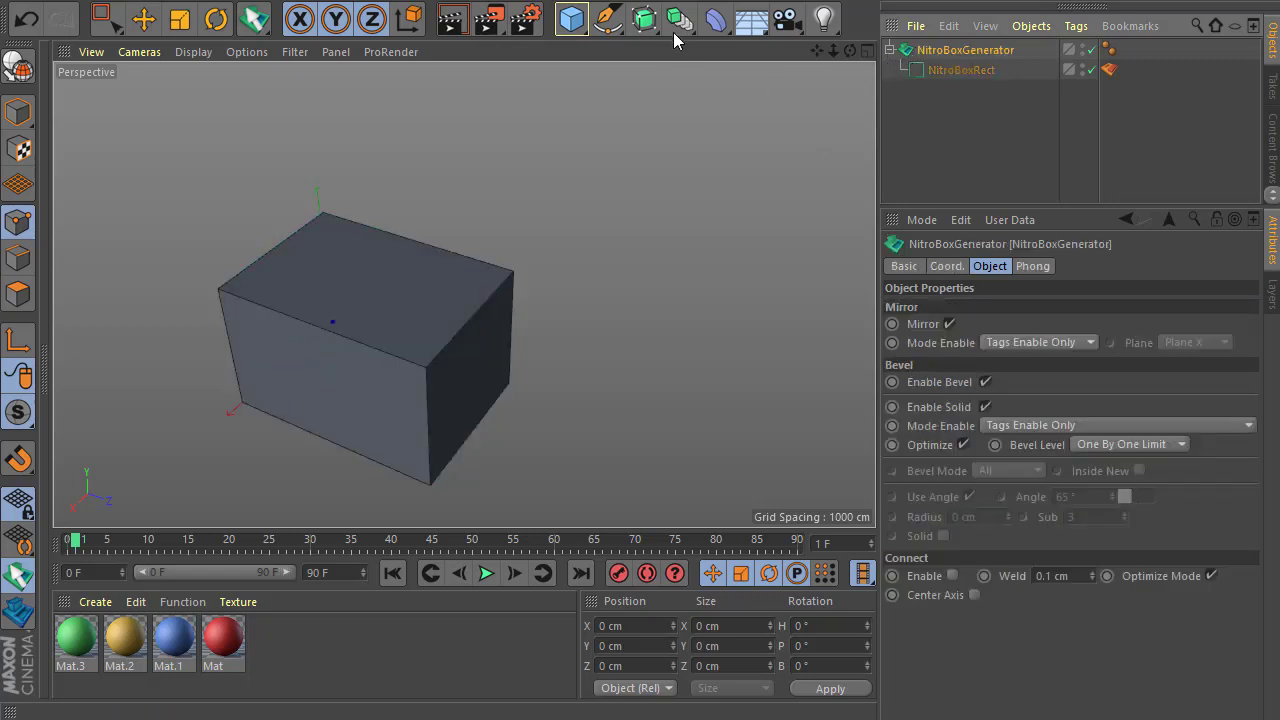
left_click_drag(679, 18, 944, 84, "alt")
left_click(945, 335)
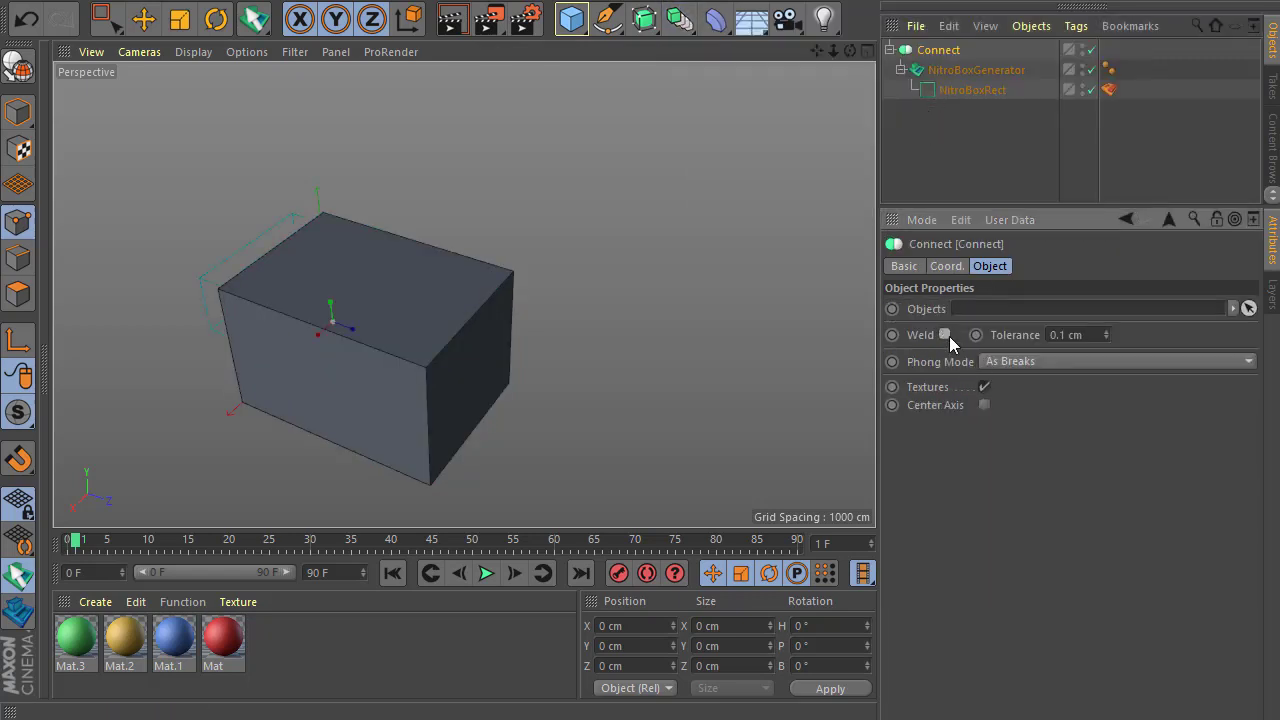
Nest the Connect object in a Volume Builder and that builder in a Volume Mesher
left_click_drag(679, 18, 825, 189)
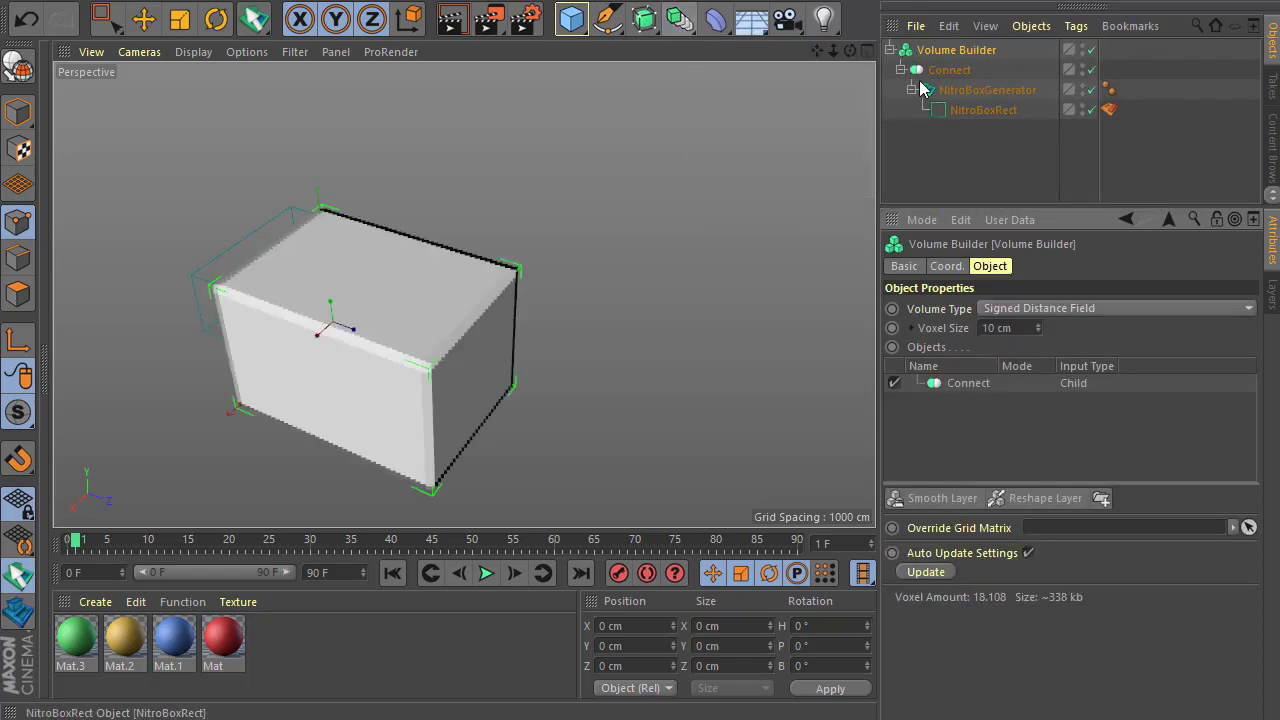
left_click_drag(679, 18, 912, 203)
scroll(386, 420, "up", 5)
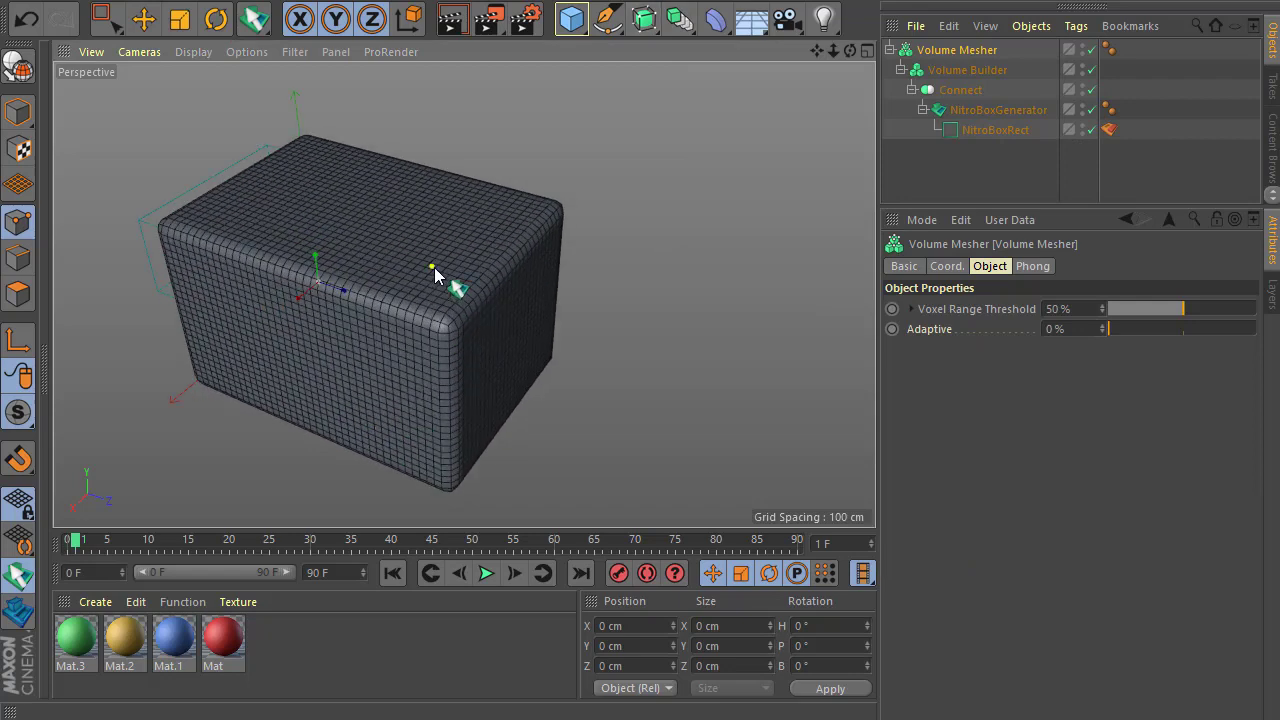
Cut a notch into the box's near top corner and lengthen it to about 130 by 260 cm
left_click_drag(435, 275, 469, 491)
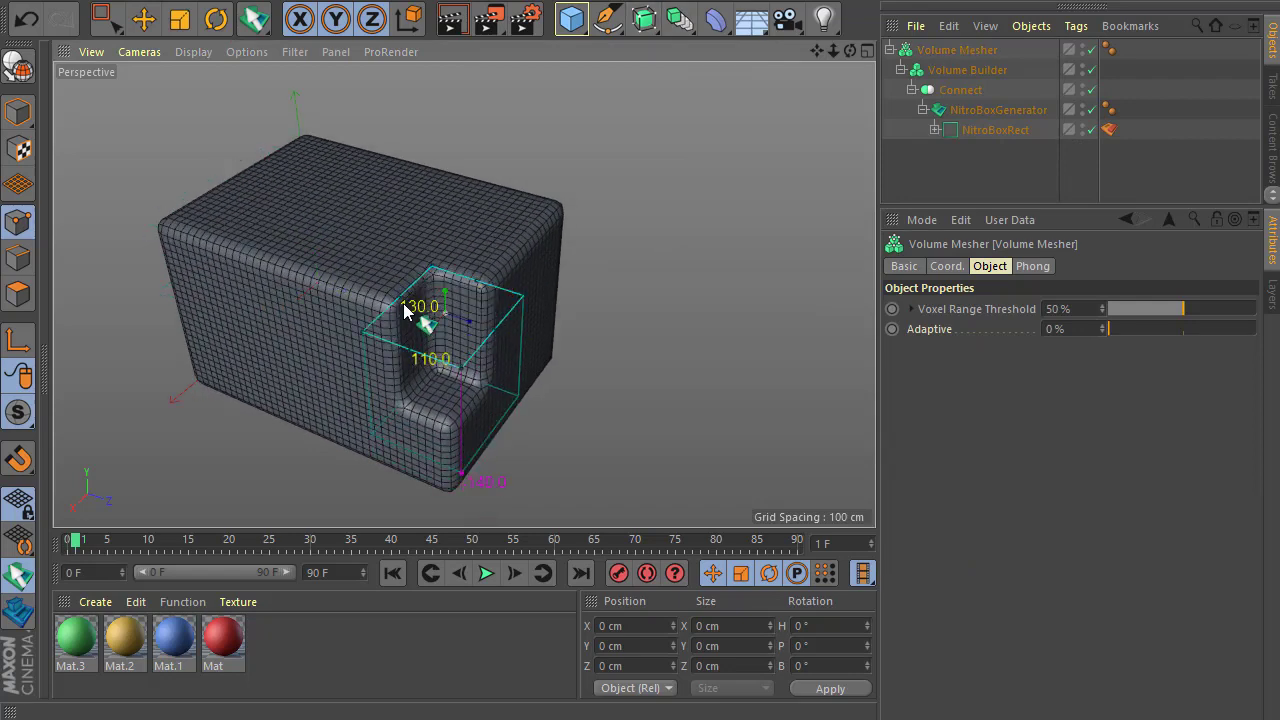
left_click_drag(404, 310, 285, 268)
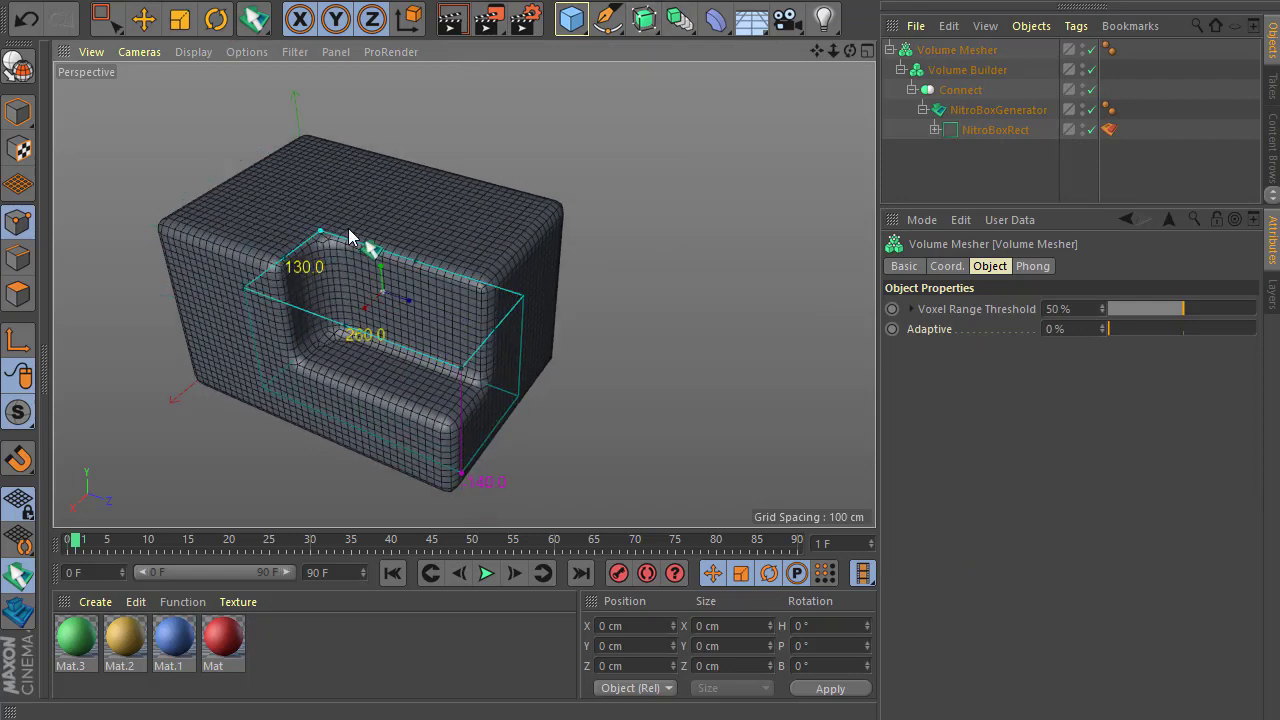
left_click(550, 308)
Cut a corner notch about 130 by 150 cm on the opposite side, with corner curves of 64% and 26%
mouse_move(850, 53)
left_mouse_down()
mouse_move(463, 294)
mouse_move(206, 177)
left_mouse_up()
middle_click_drag(613, 329, 529, 280, "alt")
left_click_drag(525, 260, 526, 371)
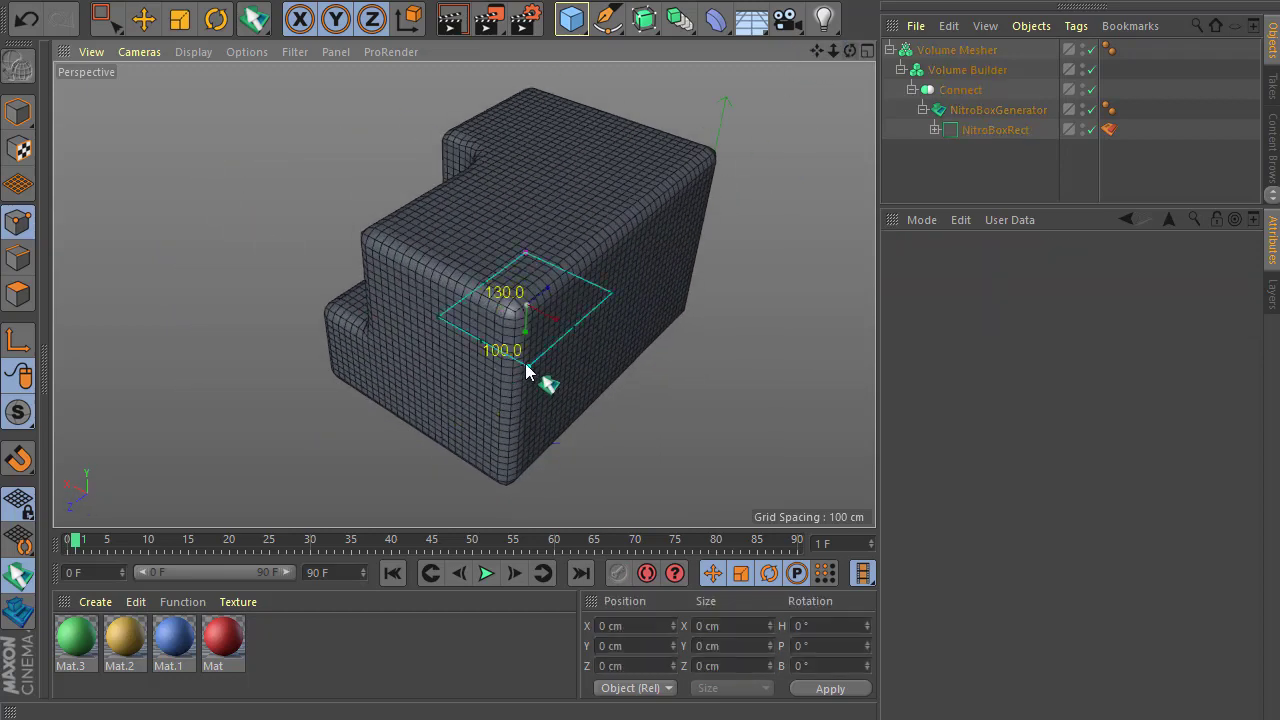
left_click(522, 481)
left_click_drag(482, 290, 455, 274)
left_click_drag(558, 268, 571, 262)
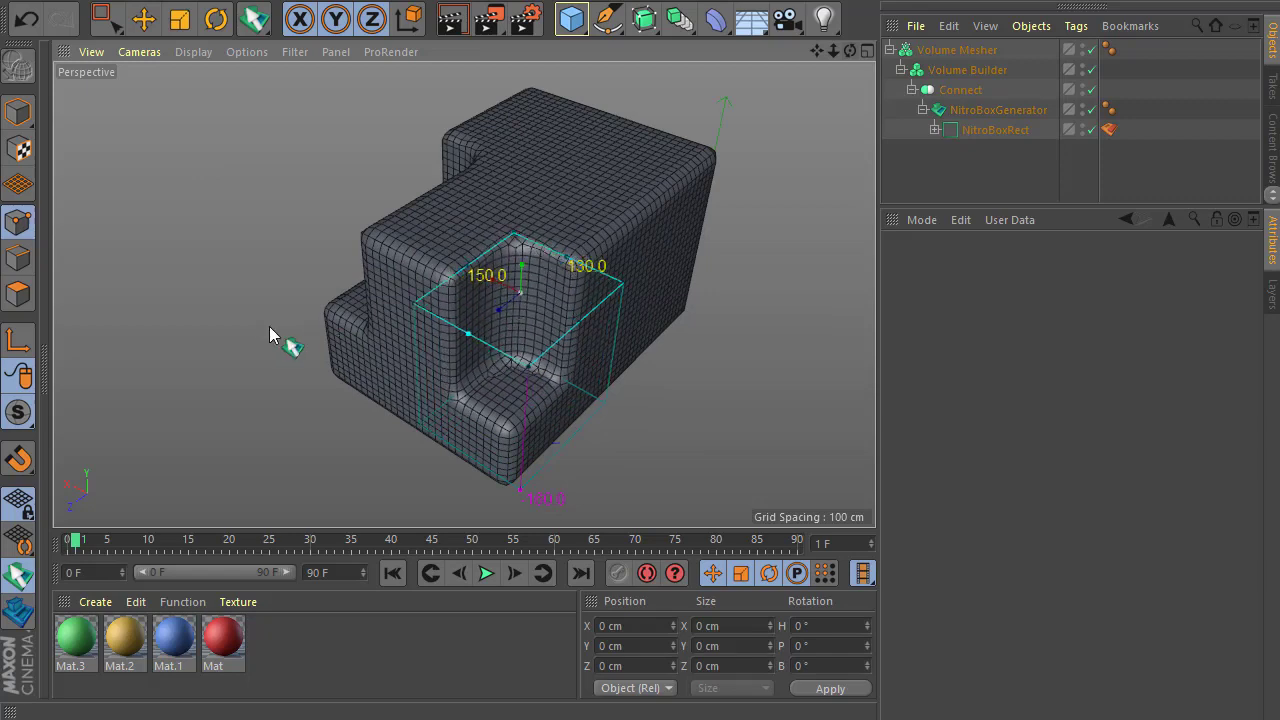
Cut a rectangular slot about 80 by 150 cm and 220 cm deep into the side face near the lower corner
left_click_drag(850, 50, 608, 441)
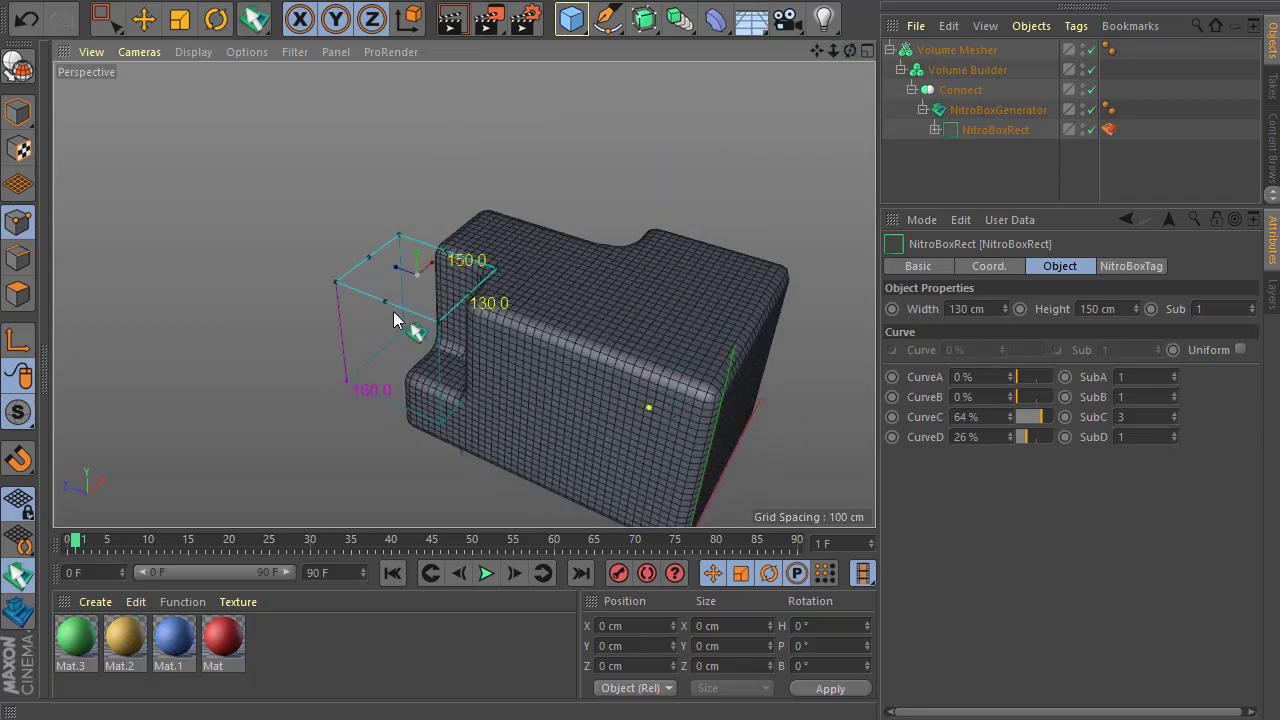
mouse_move(395, 320)
left_mouse_down("alt")
mouse_move(266, 309)
mouse_move(486, 414)
mouse_move(409, 337)
left_mouse_up("alt")
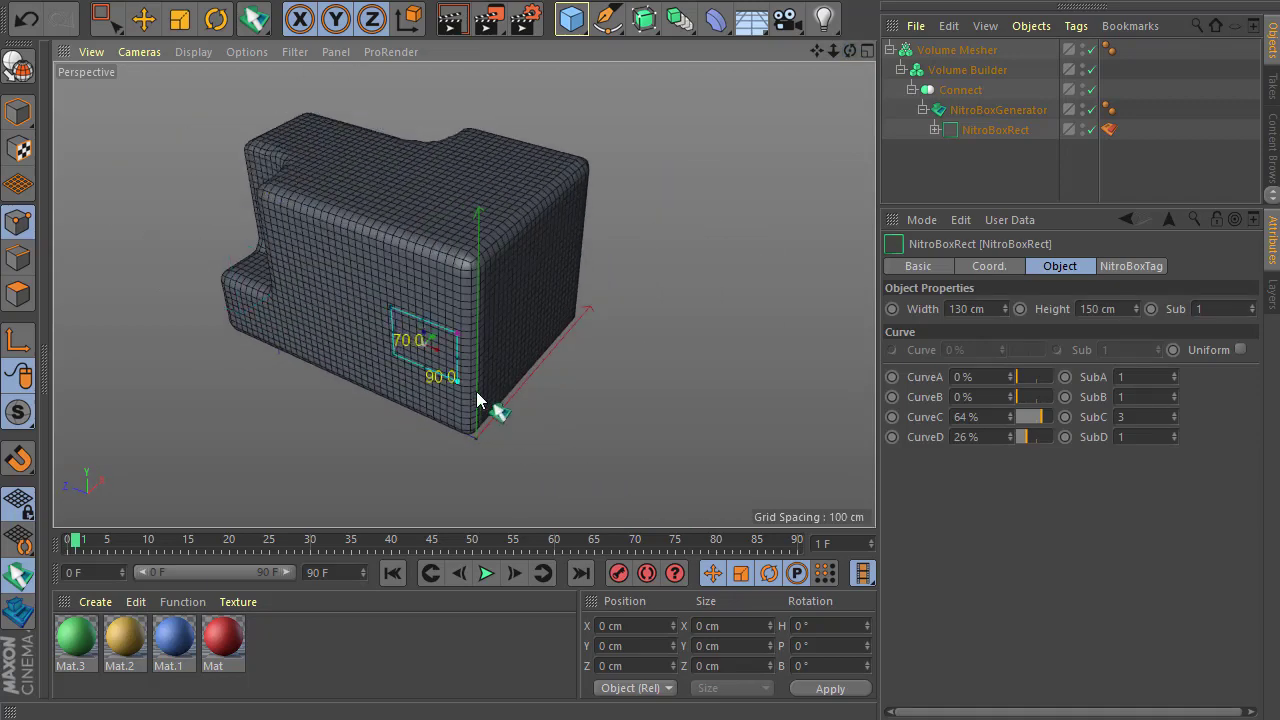
left_click_drag(477, 400, 503, 407)
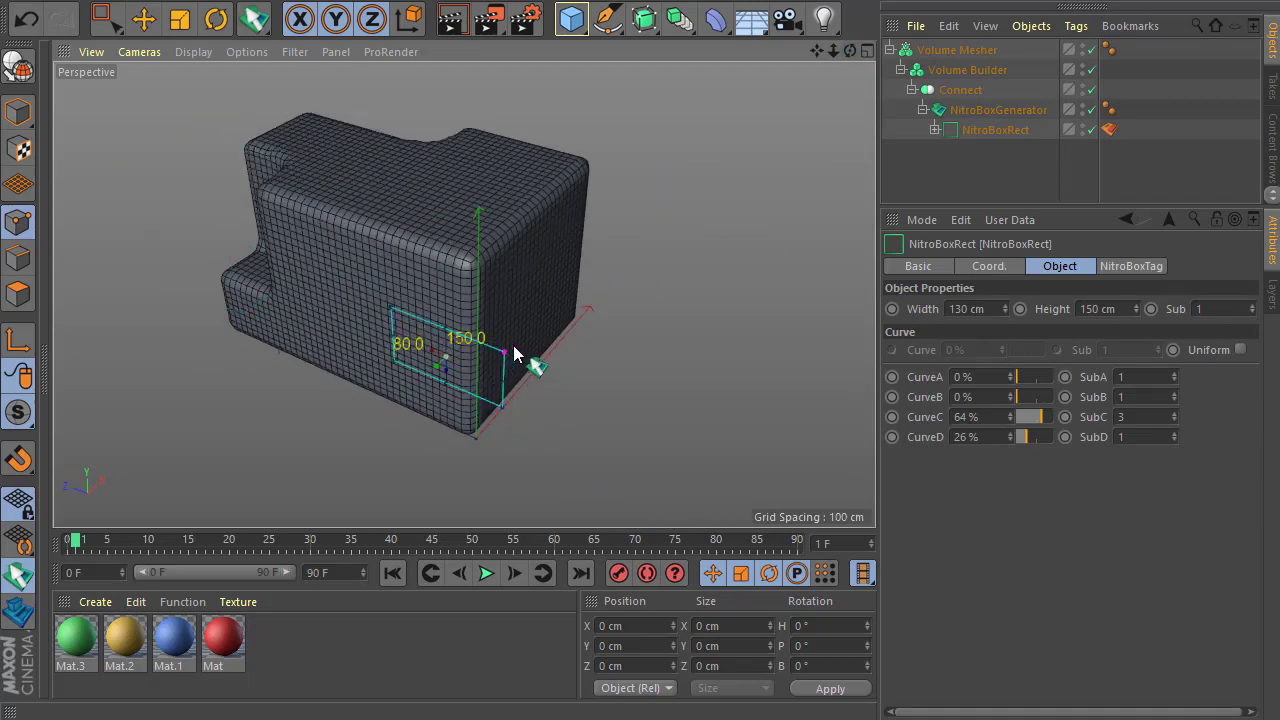
left_click_drag(514, 354, 603, 277)
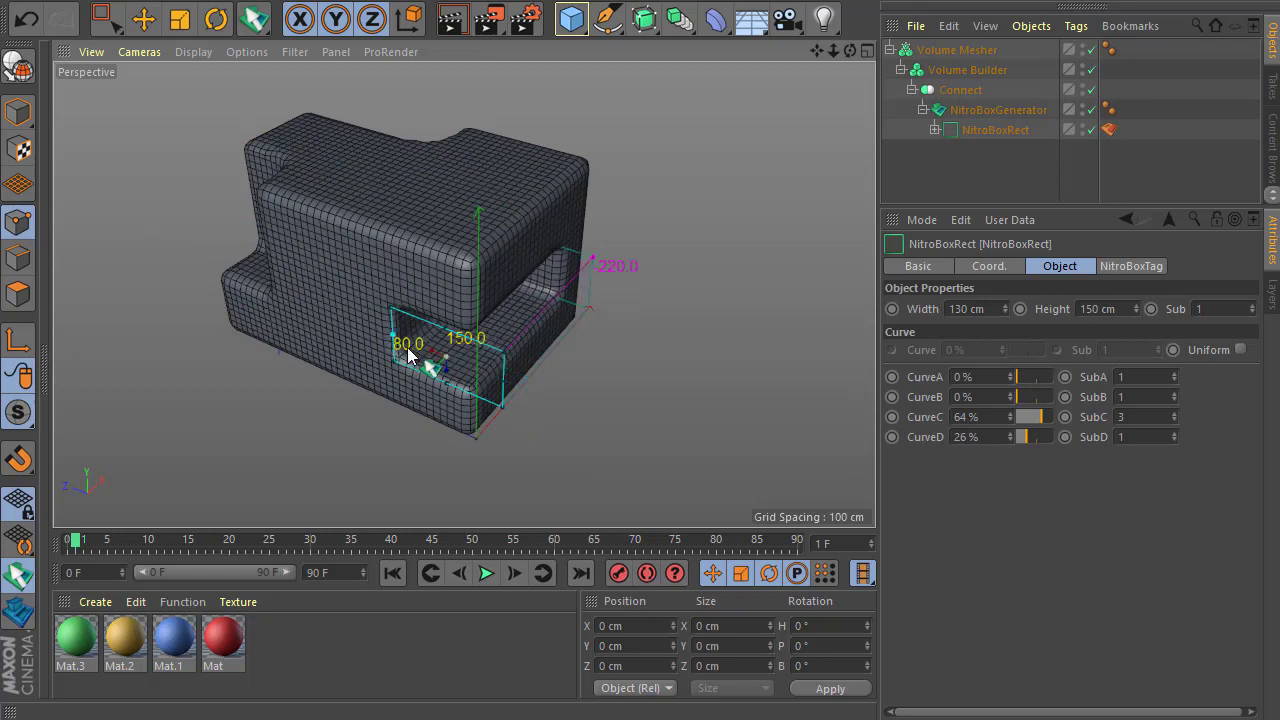
Cut a notch about 130 by 100 cm down the vertical corner above the side slot
left_click(479, 214)
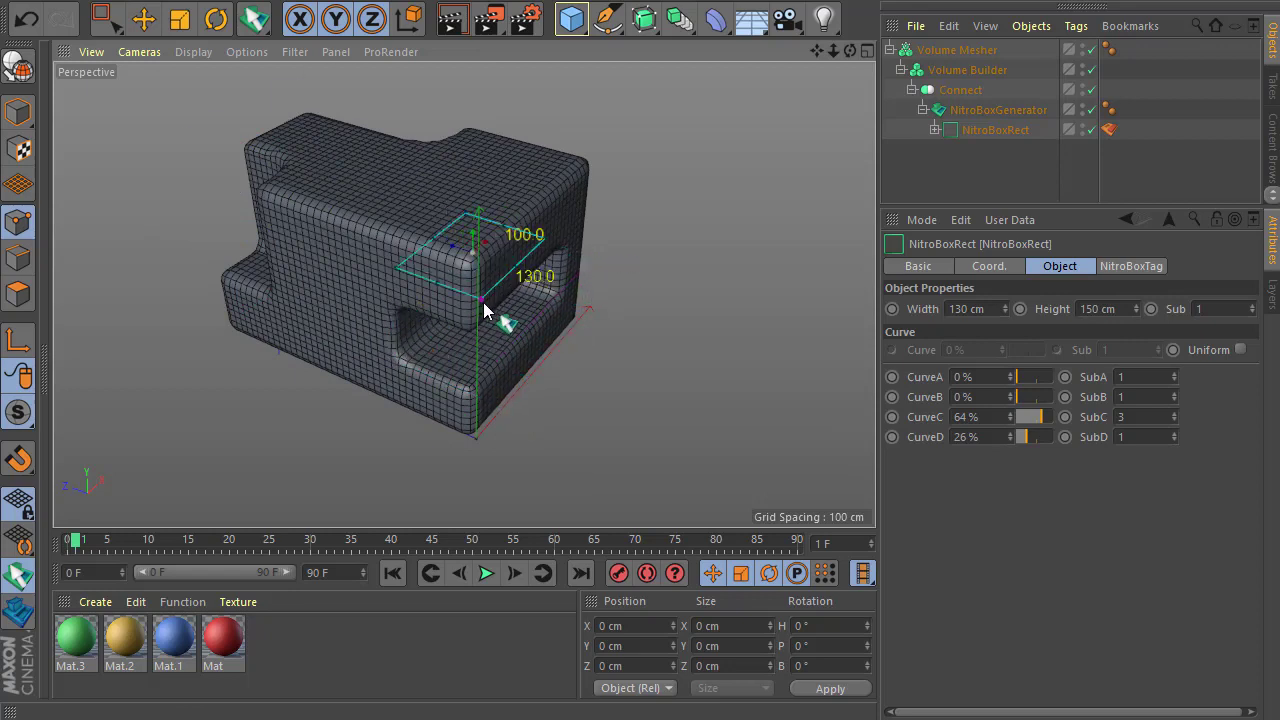
left_click(483, 302)
left_click_drag(644, 424, 640, 450, "alt")
left_click(456, 289)
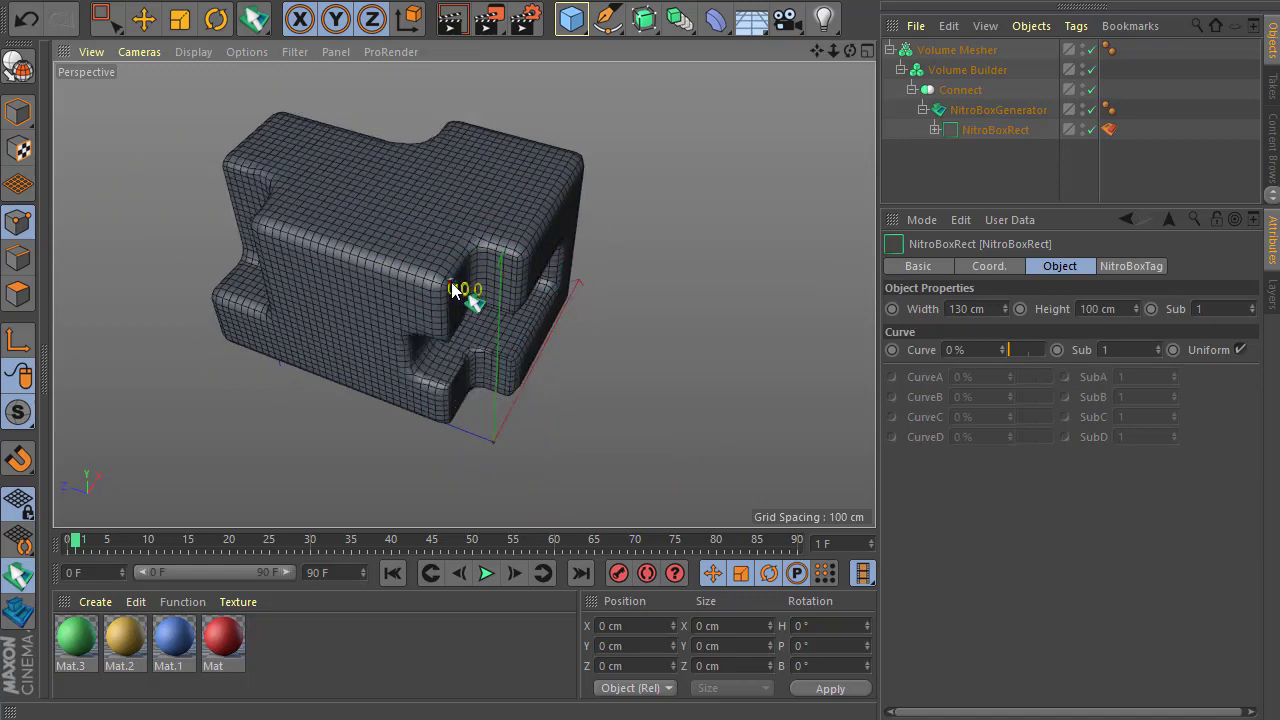
Cut a round hole with a radius of about 50 cm into the flat side face using the NitroBox circle shape
left_click_drag(362, 301, 423, 398, "alt")
left_click_drag(365, 445, 325, 472, "alt")
left_click(18, 574)
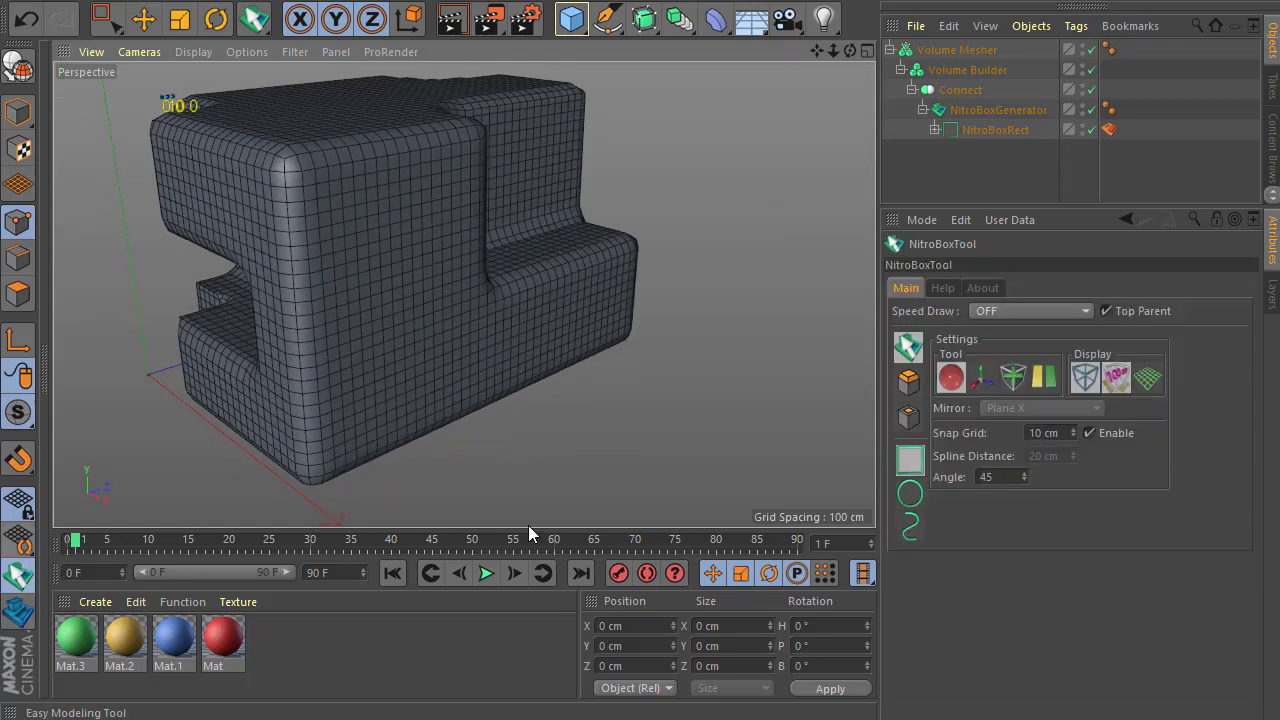
left_click(909, 494)
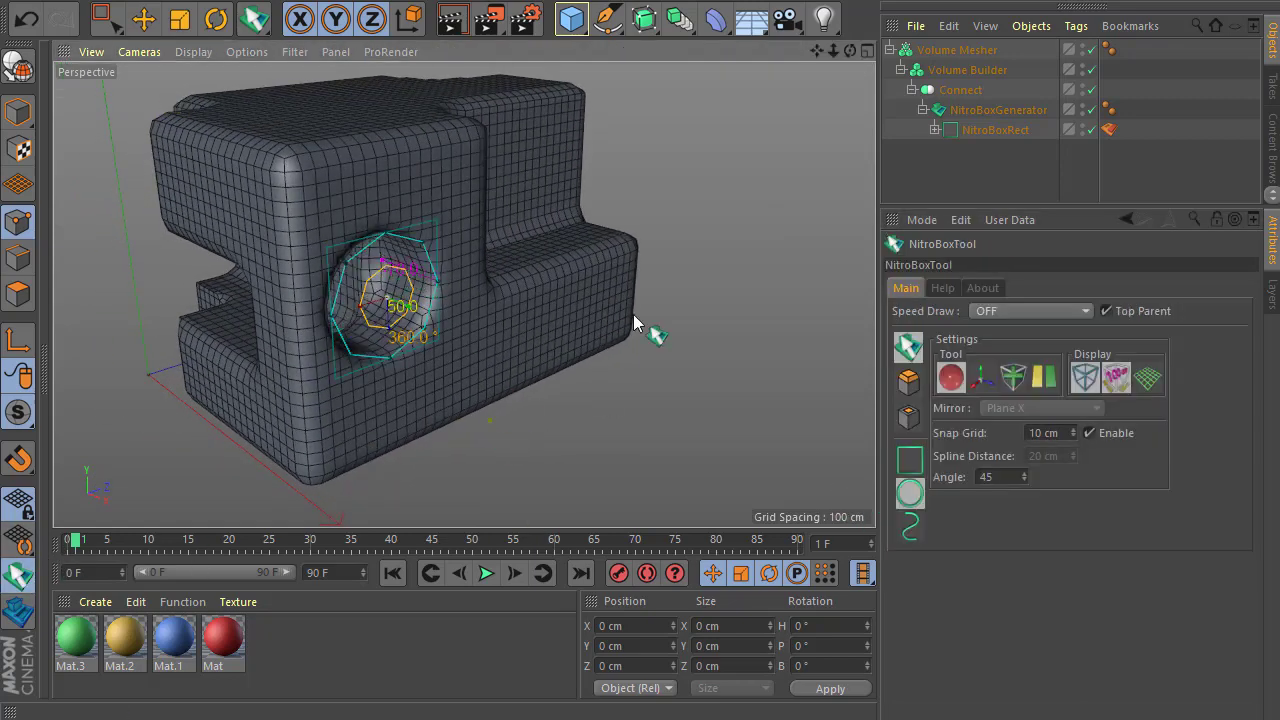
Try a different voxel size on the Volume Builder and return it to 10 cm
left_click(967, 70)
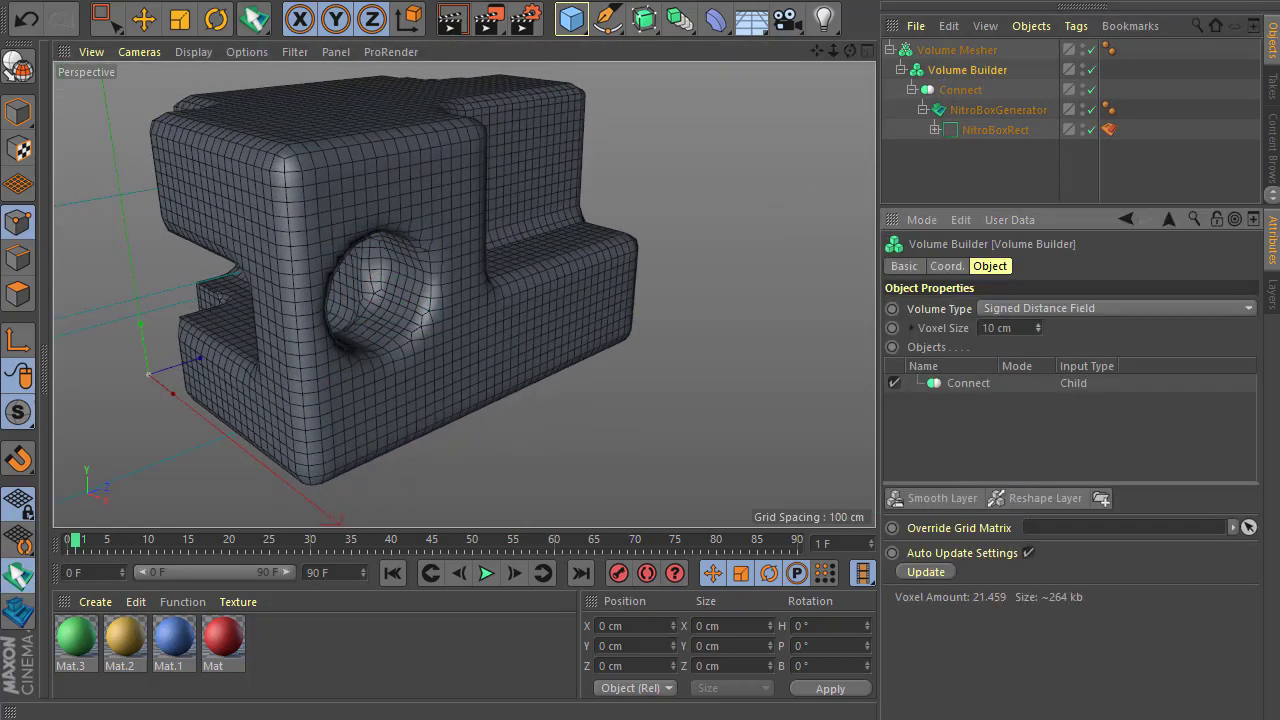
left_click_drag(1038, 328, 1038, 366)
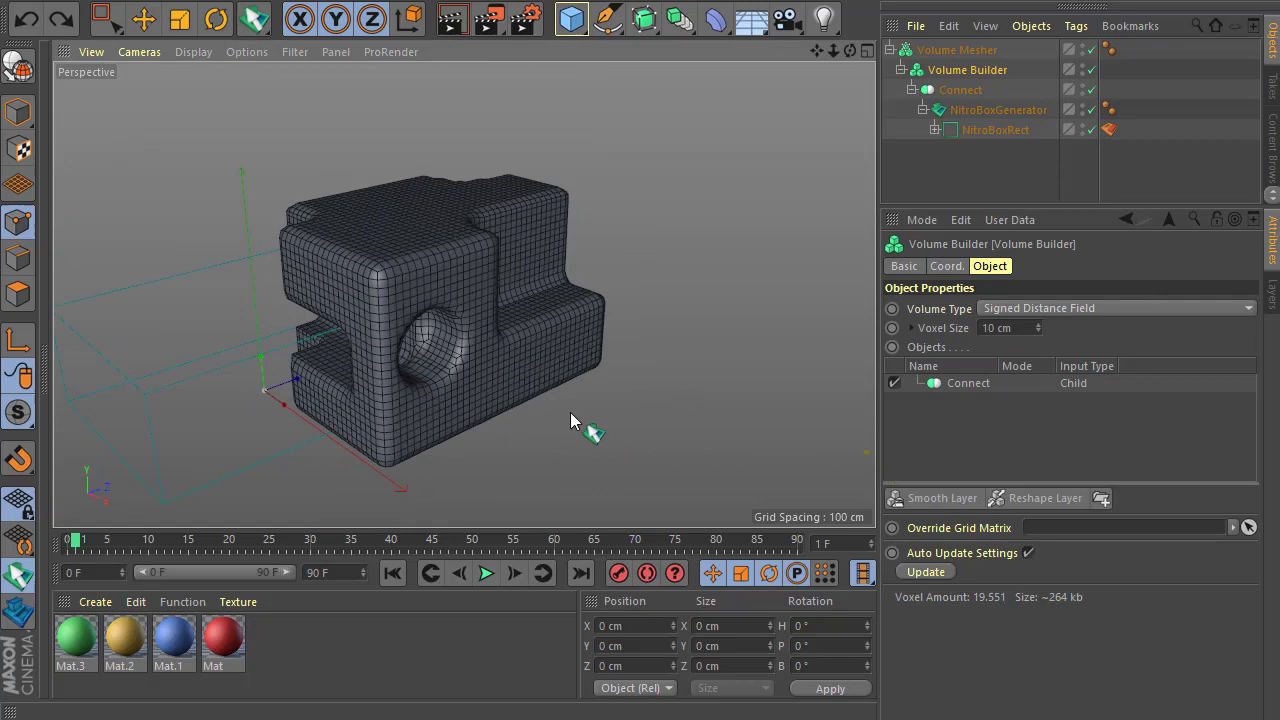
left_click_drag(570, 420, 938, 120, "alt")
left_click_drag(300, 300, 467, 335, "alt")
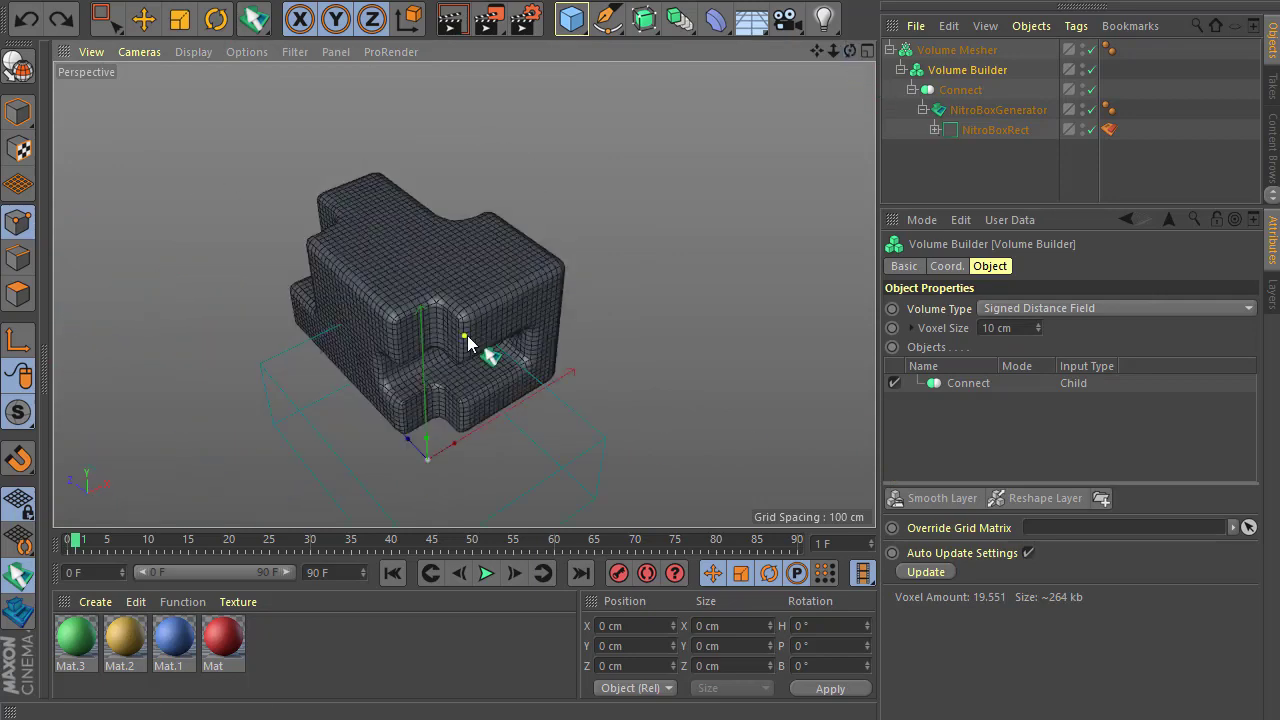